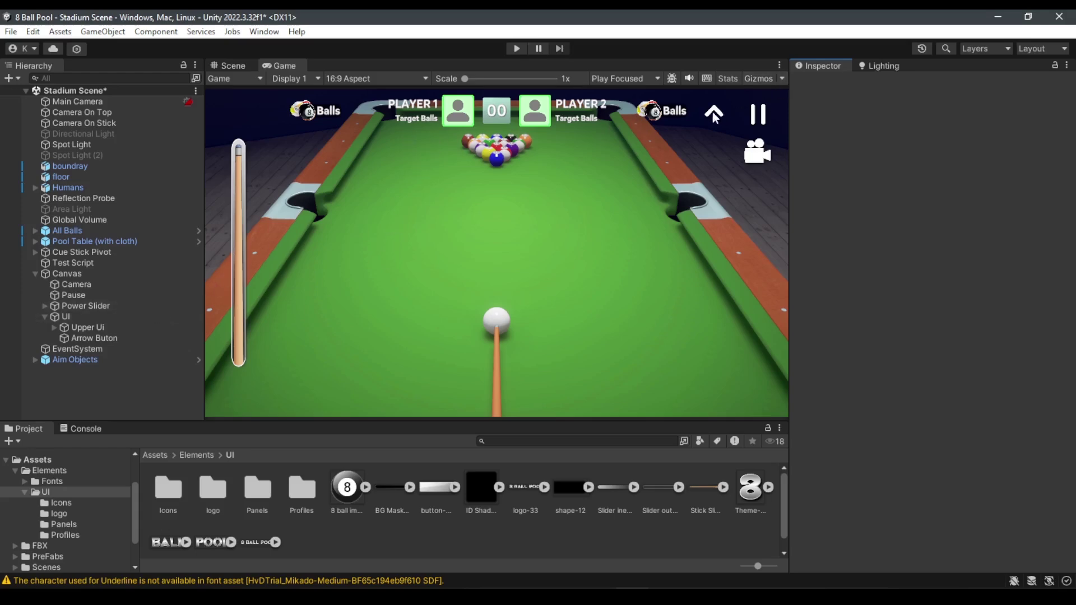
Try moving the Upper Ui object vertically through its Pos Y value, and undo the move
{"action": "left_click", "coordinate": [88, 327]}
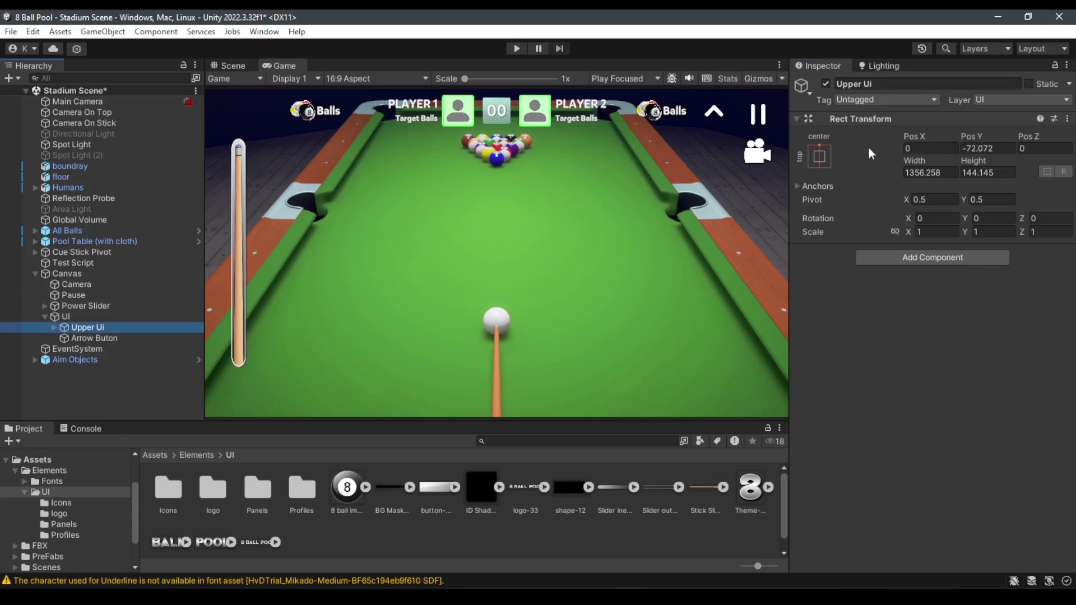
{"action": "left_click_drag", "start_coordinate": [974, 137], "coordinate": [993, 206]}
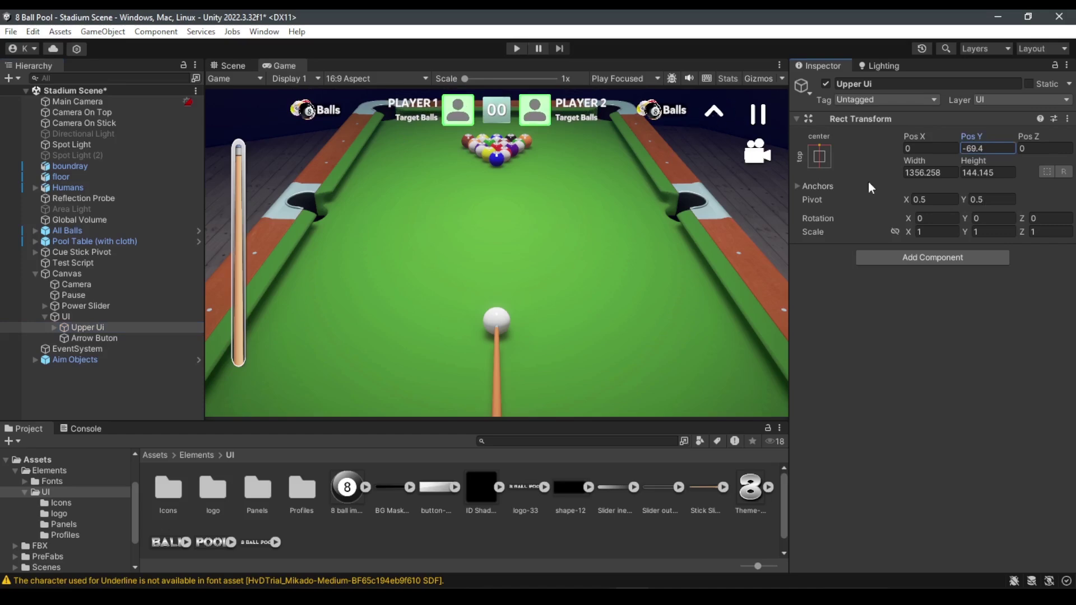
{"action": "left_click_drag", "start_coordinate": [670, 196], "coordinate": [664, 163]}
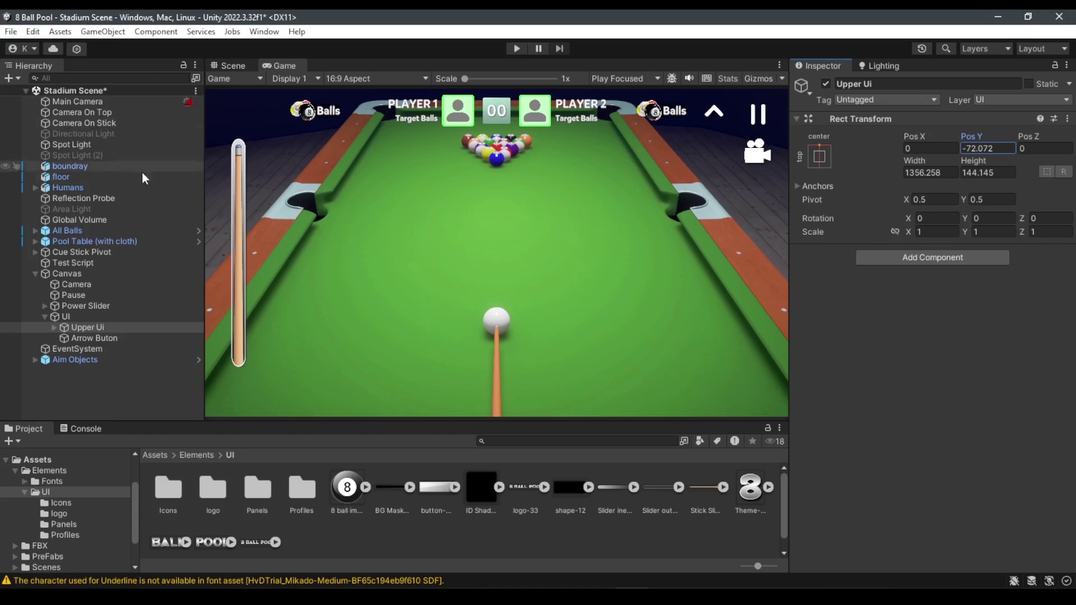
Set the Camera On Top virtual camera's priority to 50
{"action": "left_click", "coordinate": [122, 114]}
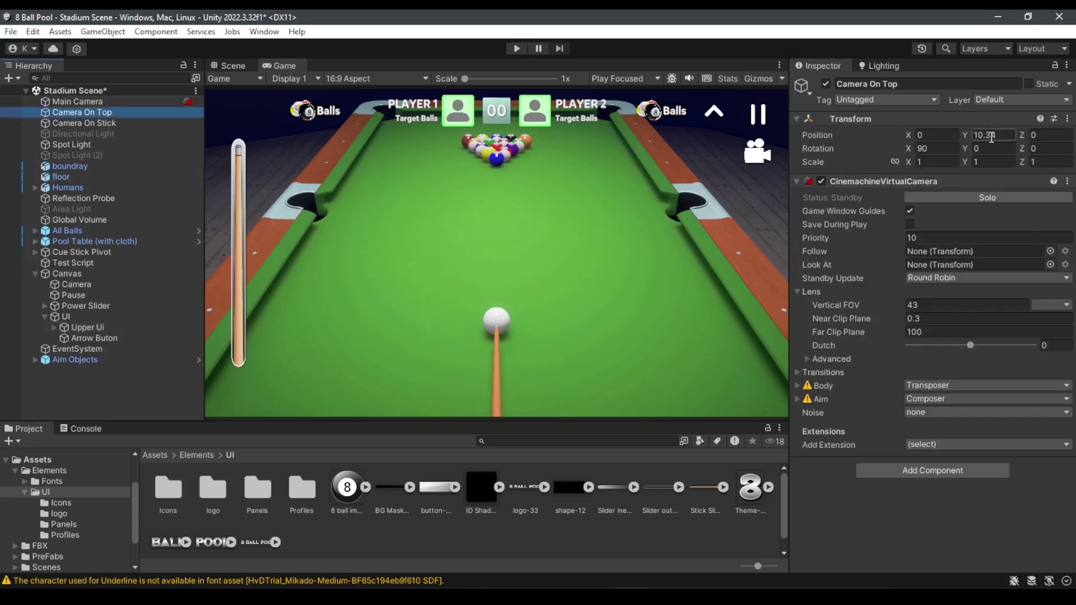
{"action": "left_click", "coordinate": [949, 237]}
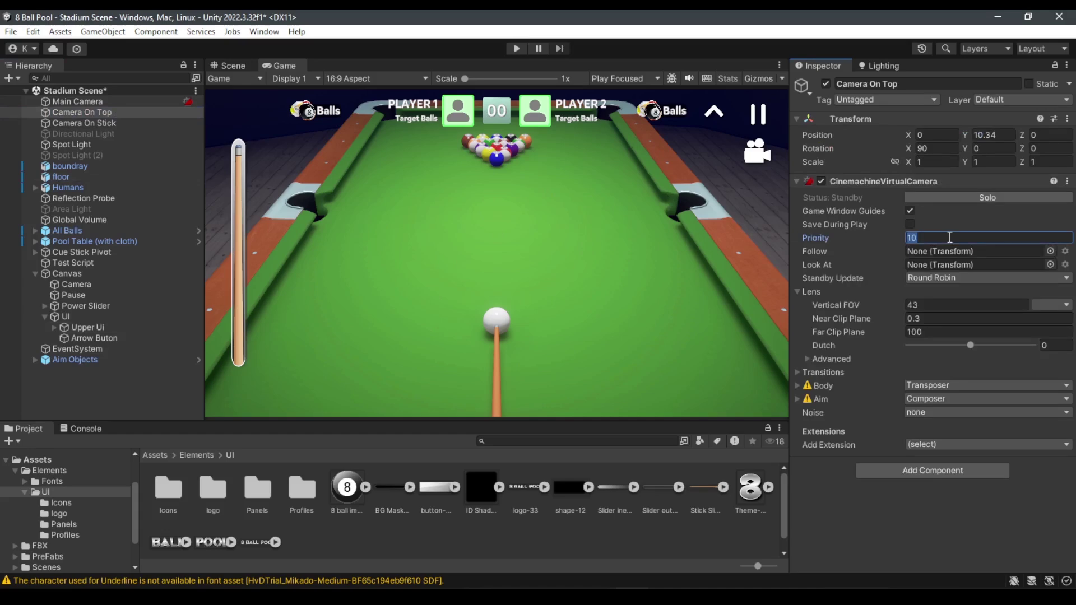
{"action": "type", "text": "50"}
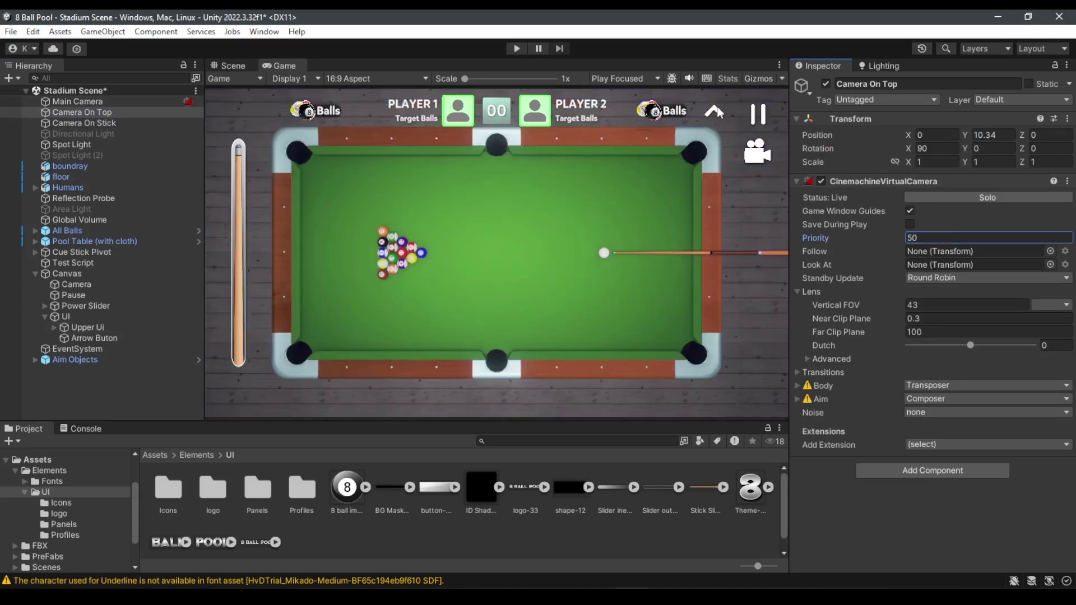
Try moving the Arrow Buton object up out of the game view through its Pos Y, and undo the move
{"action": "left_click", "coordinate": [94, 338]}
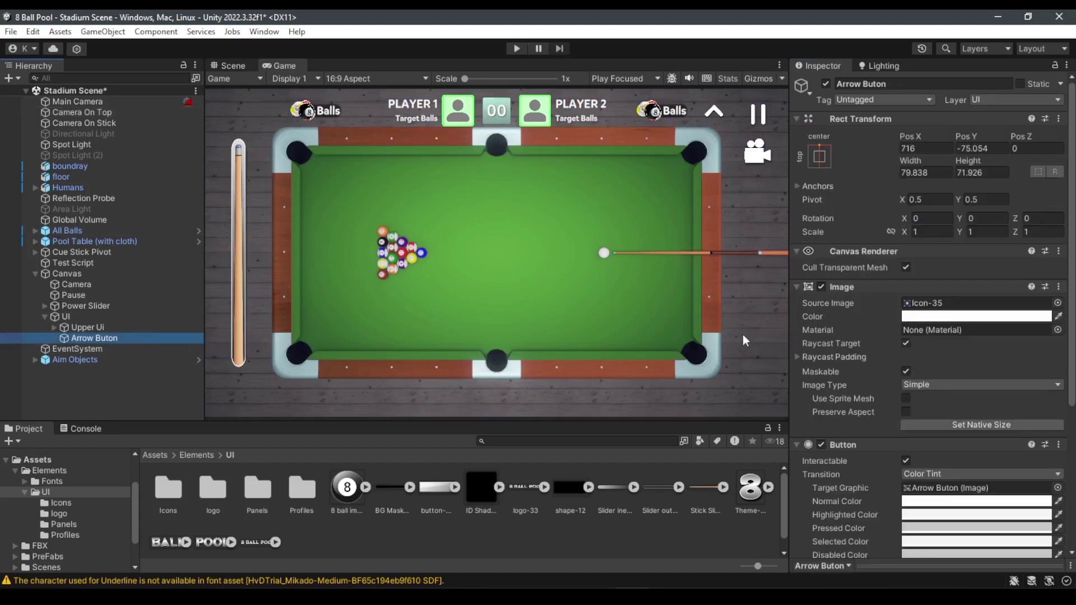
{"action": "left_click_drag", "start_coordinate": [975, 132], "coordinate": [689, 142]}
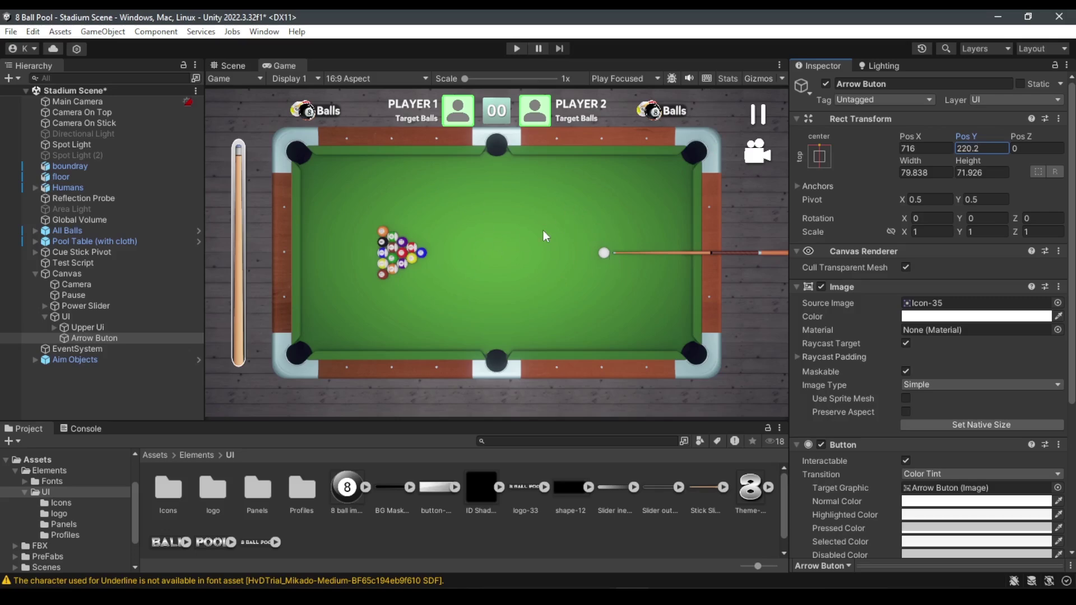
{"action": "key", "text": "ctrl+z"}
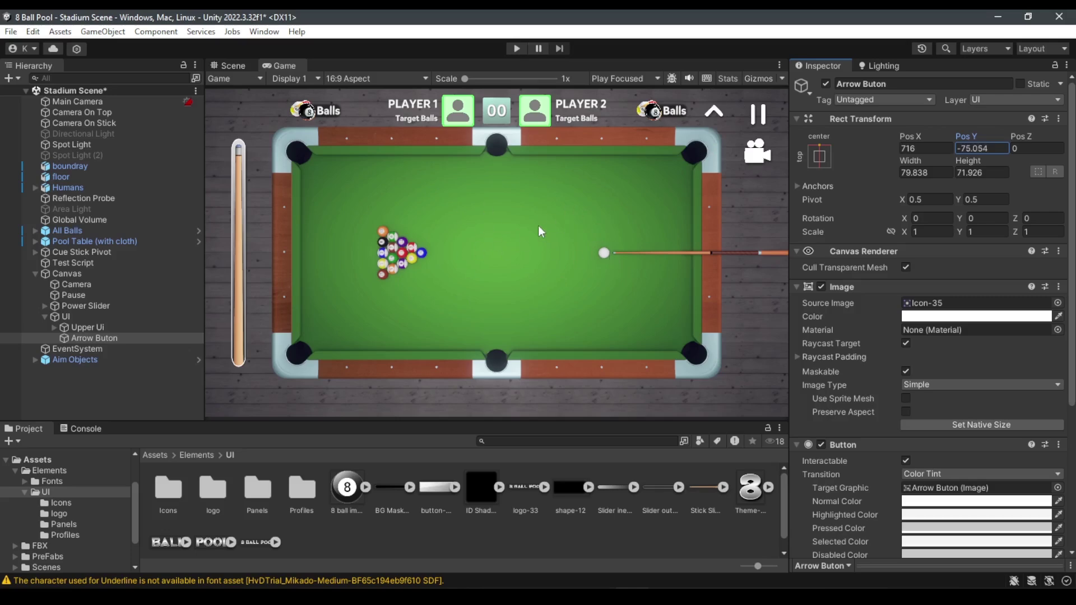
Set the Camera On Top virtual camera's priority to 5
{"action": "left_click", "coordinate": [103, 115]}
{"action": "left_click", "coordinate": [940, 237]}
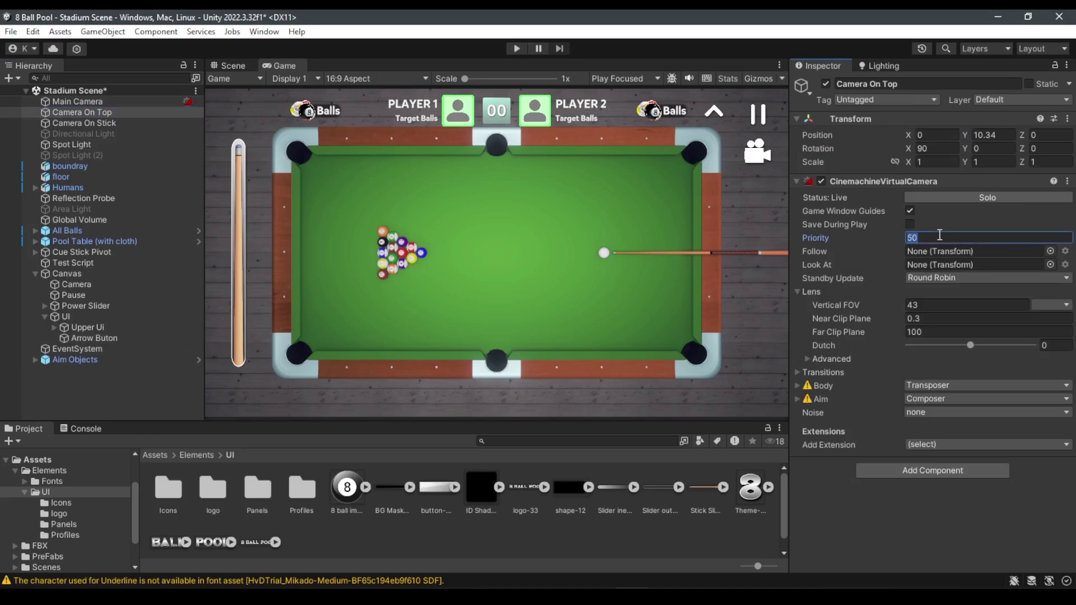
{"action": "type", "text": "5"}
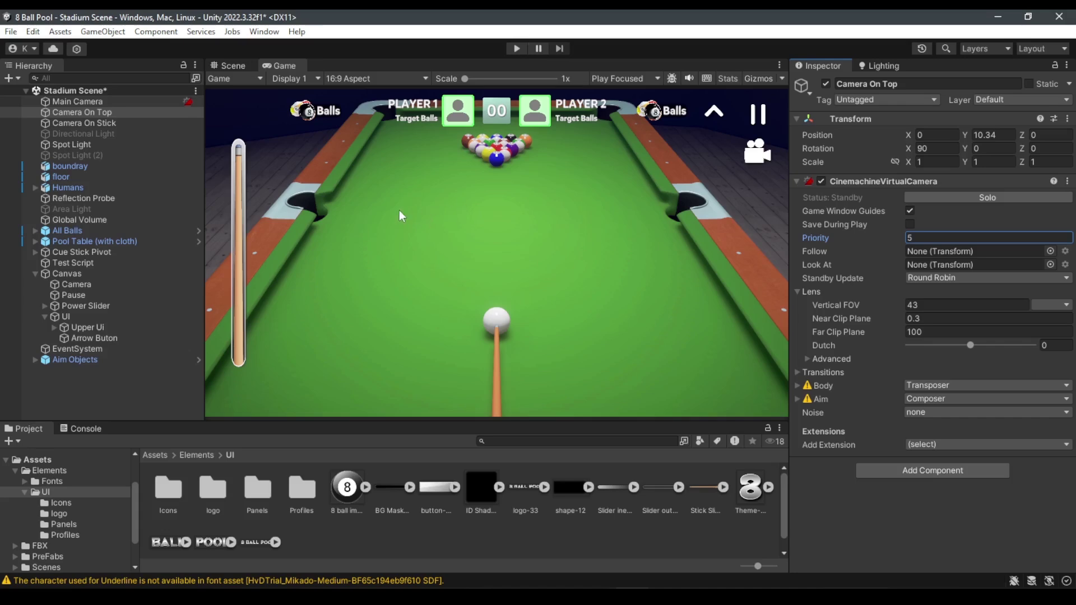
Try sliding Upper Ui out of the game view and back by changing its Pos Y, and undo the change
{"action": "left_click", "coordinate": [112, 327]}
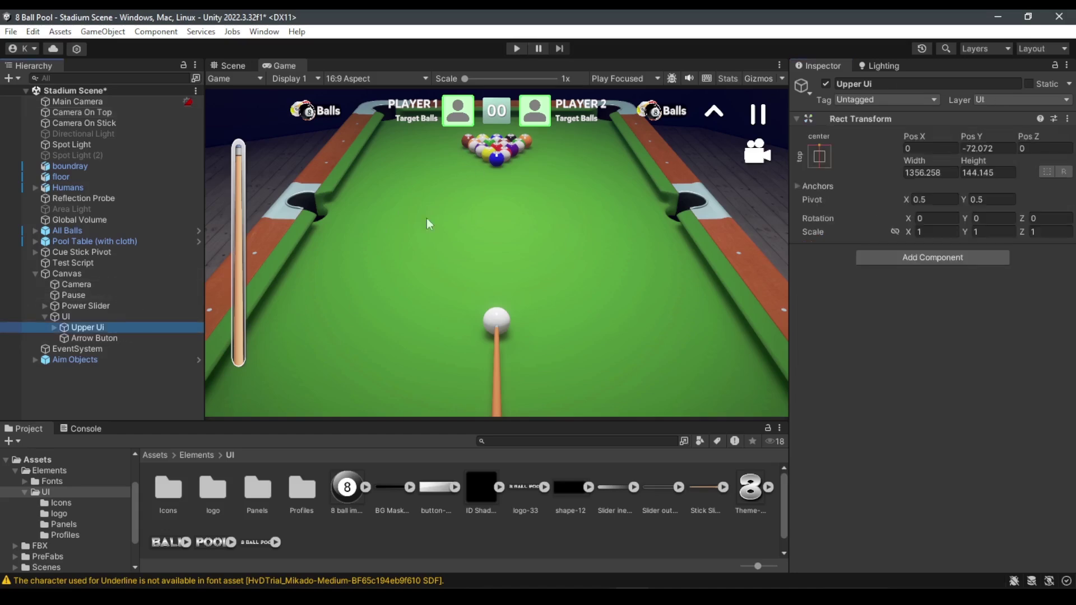
{"action": "left_click", "coordinate": [983, 148]}
{"action": "type", "text": "56.3"}
{"action": "key", "text": "BackSpace"}
{"action": "key", "text": "BackSpace"}
{"action": "key", "text": "BackSpace"}
{"action": "key", "text": "BackSpace"}
{"action": "type", "text": "63.9"}
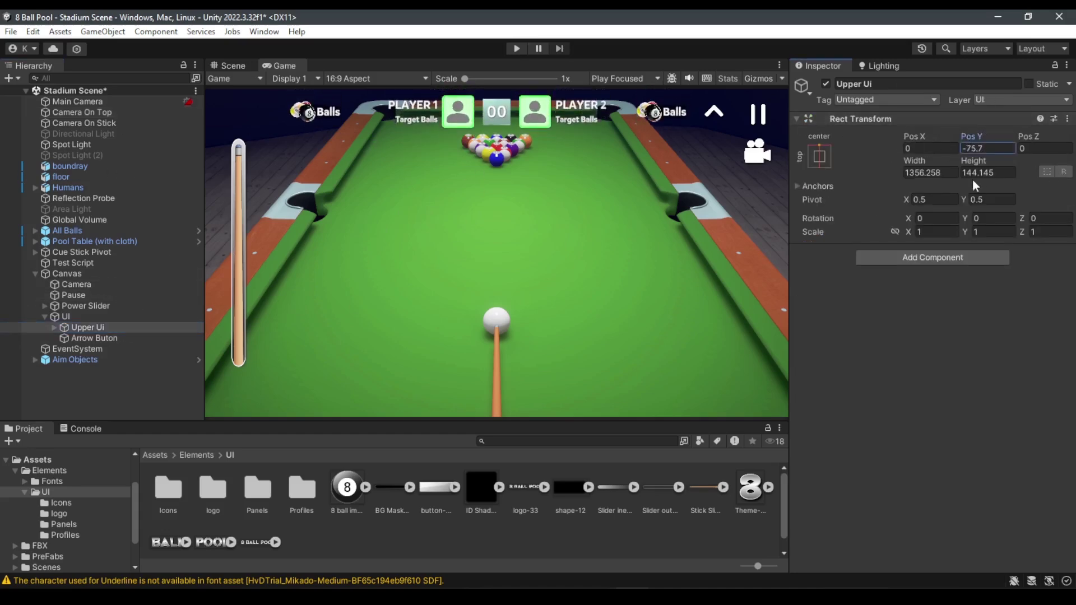
{"action": "left_click_drag", "start_coordinate": [248, 190], "coordinate": [987, 229]}
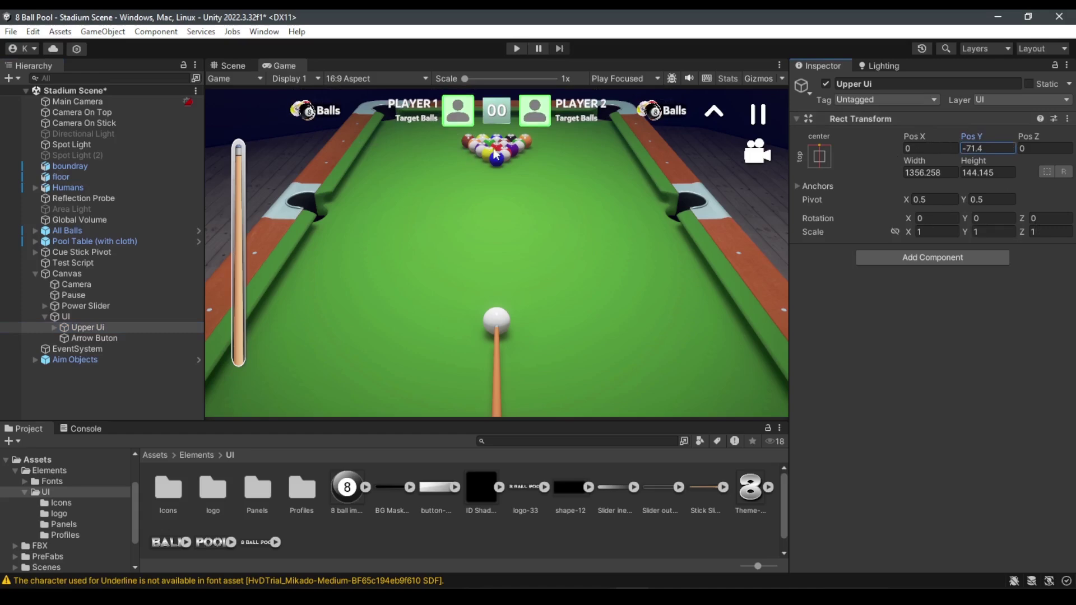
{"action": "key", "text": "ctrl+z"}
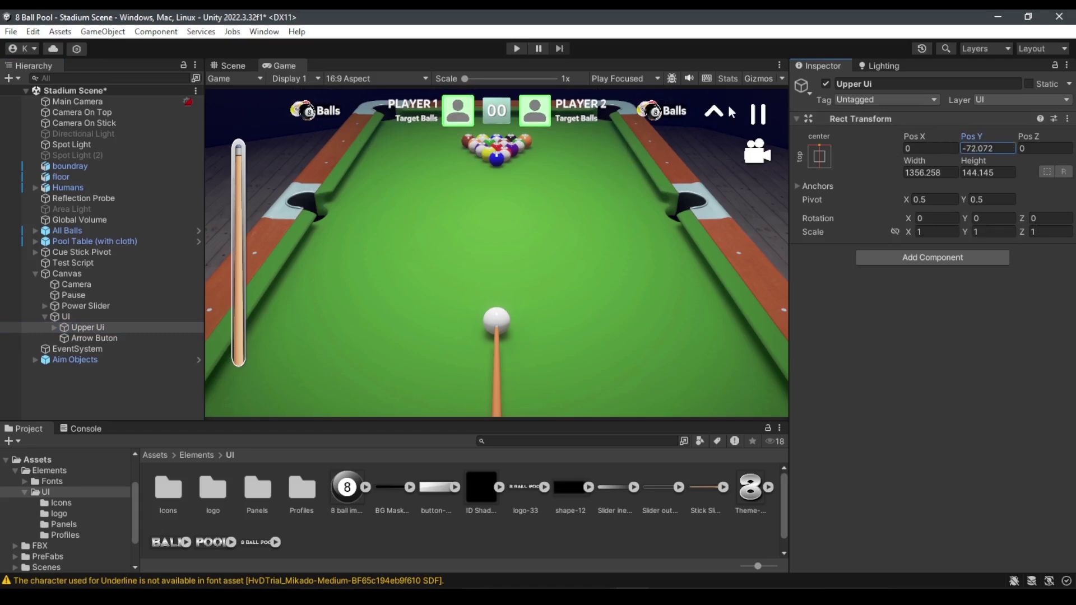
Try sliding Arrow Buton vertically by changing its Pos Y, and return the value to -75.054
{"action": "left_click", "coordinate": [115, 334]}
{"action": "left_click", "coordinate": [981, 149]}
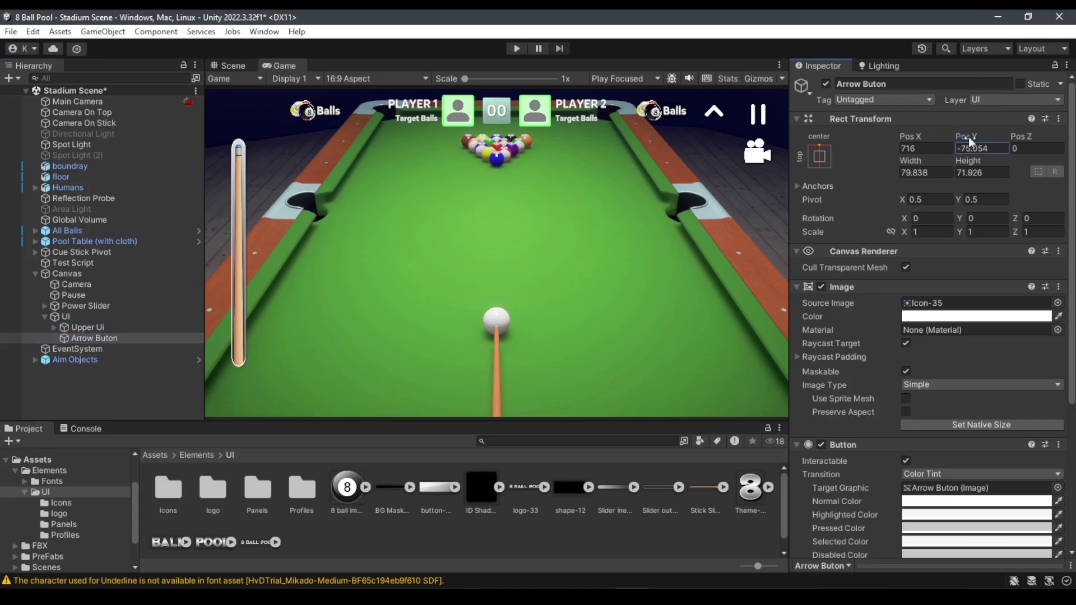
{"action": "type", "text": "45.8"}
{"action": "key", "text": "BackSpace"}
{"action": "key", "text": "BackSpace"}
{"action": "key", "text": "BackSpace"}
{"action": "key", "text": "BackSpace"}
{"action": "type", "text": "-75.054"}
{"action": "key", "text": "Return"}
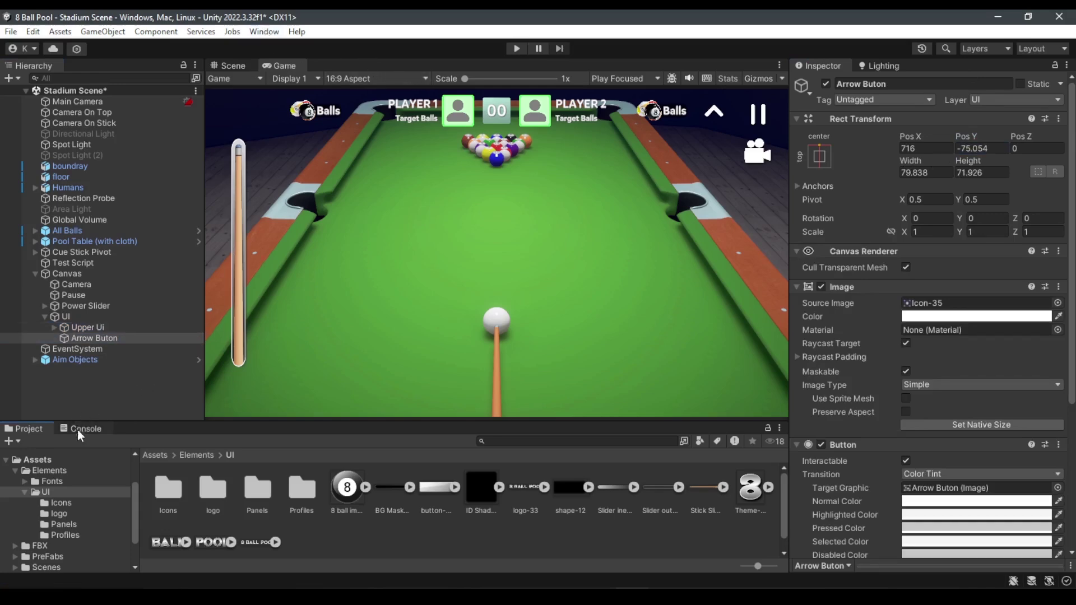
Open the Animation window and dock it beside the Console
{"action": "left_click", "coordinate": [264, 33]}
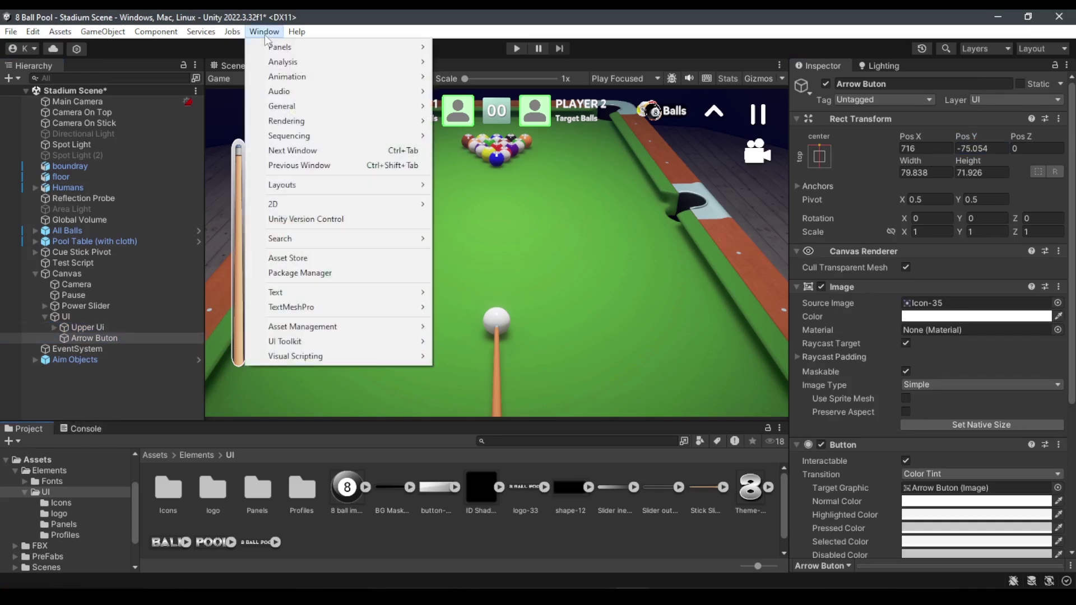
{"action": "mouse_move", "coordinate": [337, 77]}
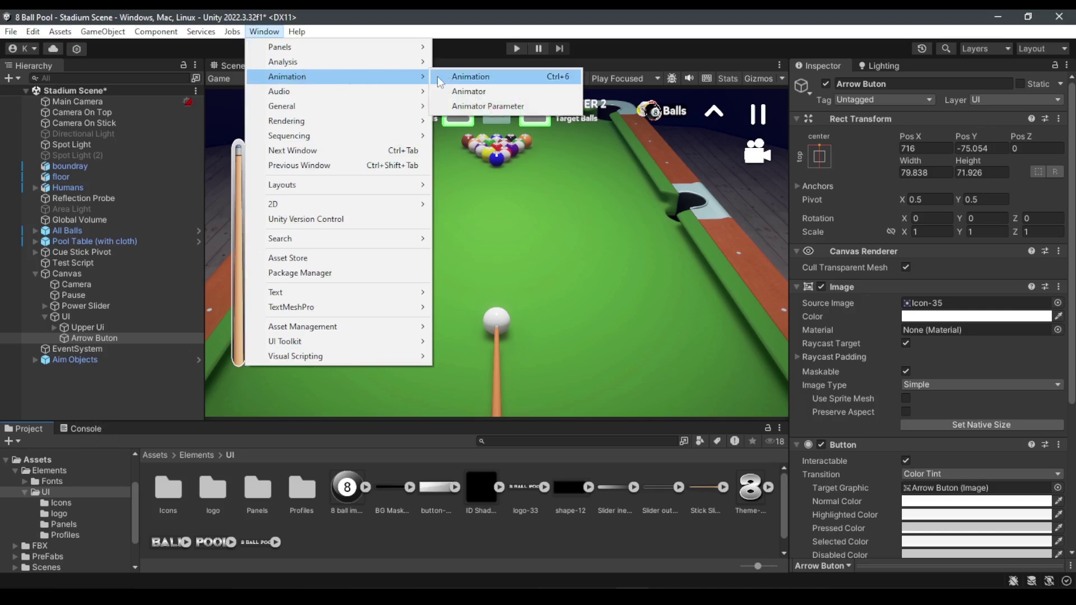
{"action": "left_click", "coordinate": [493, 82]}
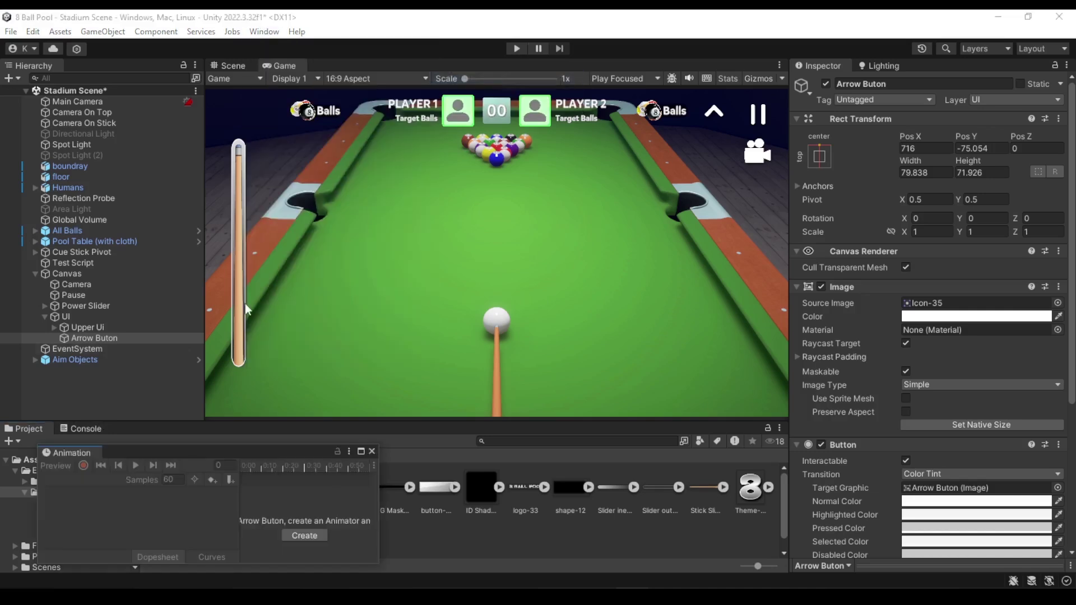
{"action": "left_click_drag", "start_coordinate": [225, 458], "coordinate": [494, 256]}
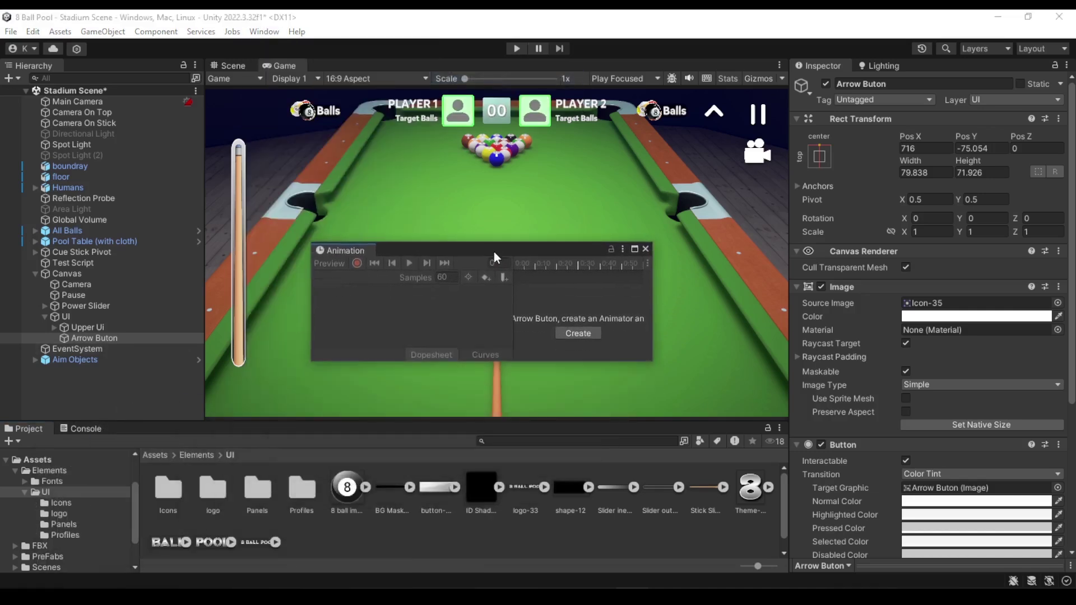
{"action": "left_click_drag", "start_coordinate": [356, 250], "coordinate": [97, 427]}
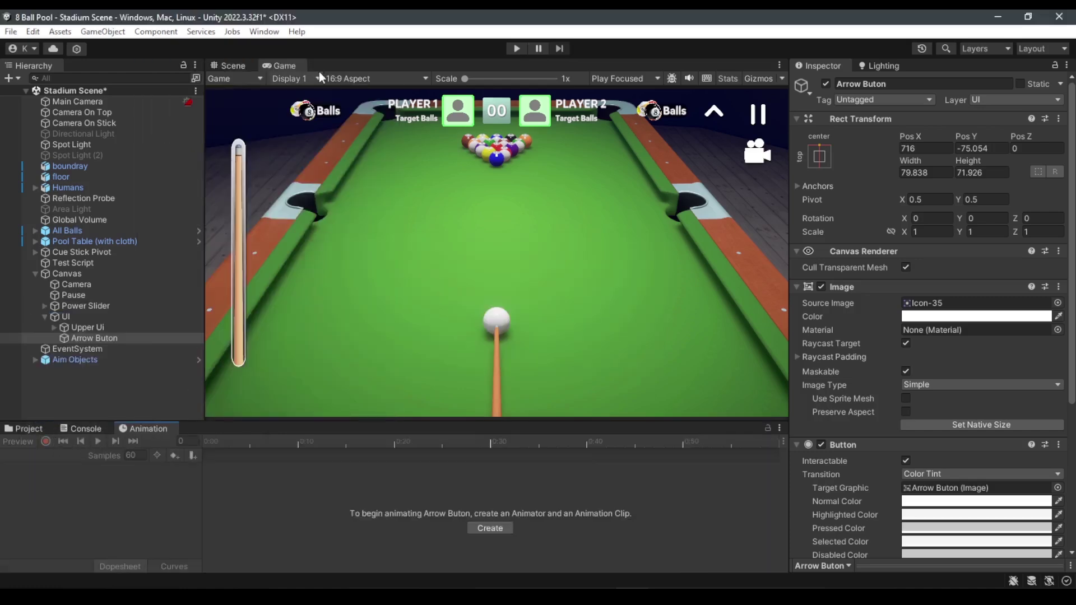
Open the Animator window and return to the Scene view
{"action": "left_click", "coordinate": [264, 32]}
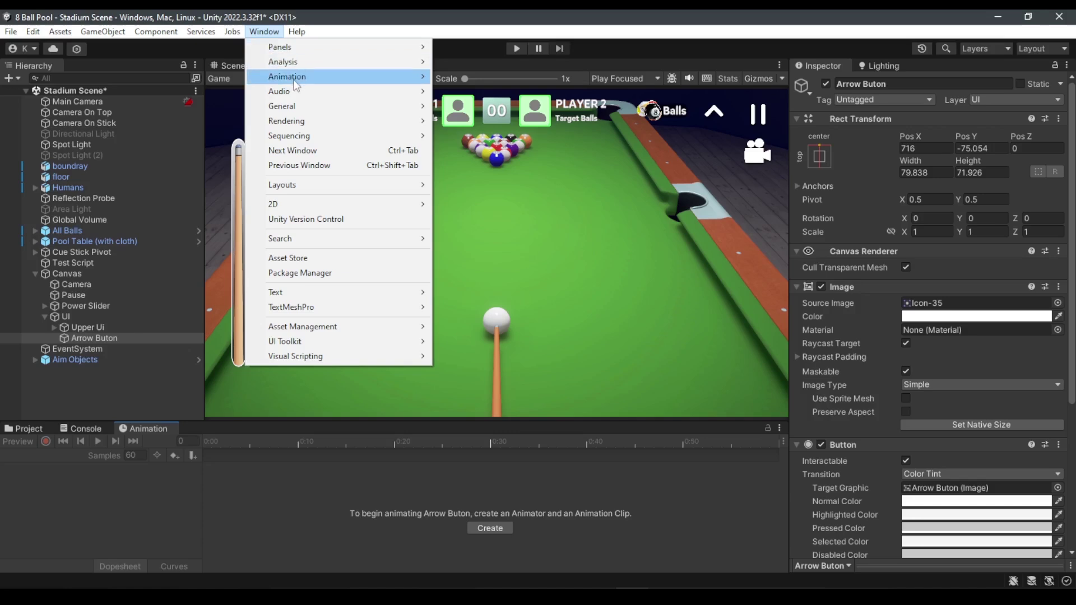
{"action": "mouse_move", "coordinate": [298, 77]}
{"action": "left_click", "coordinate": [491, 92]}
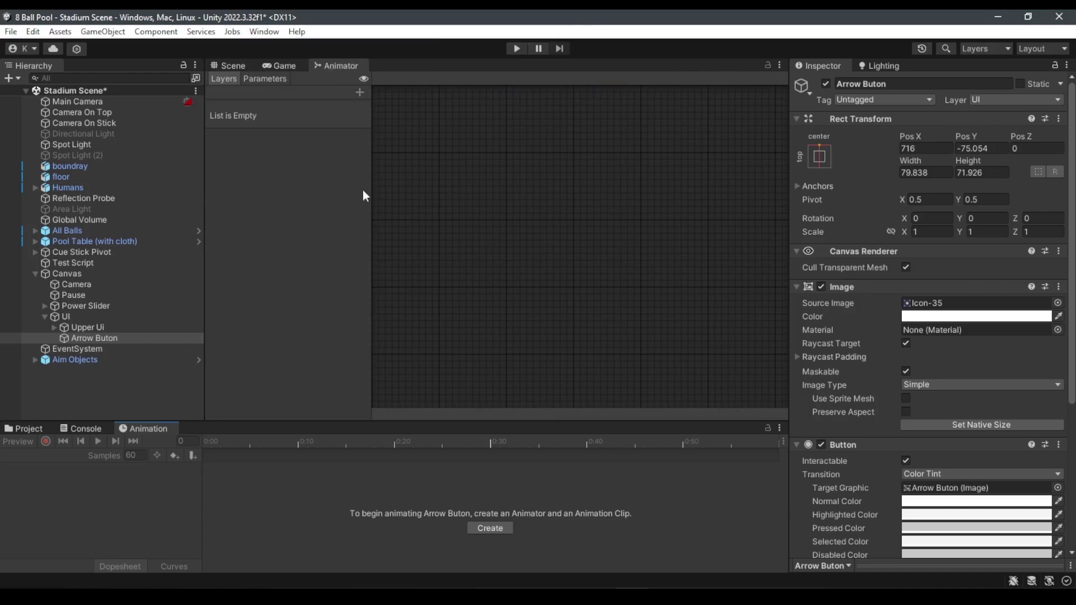
{"action": "left_click", "coordinate": [235, 66]}
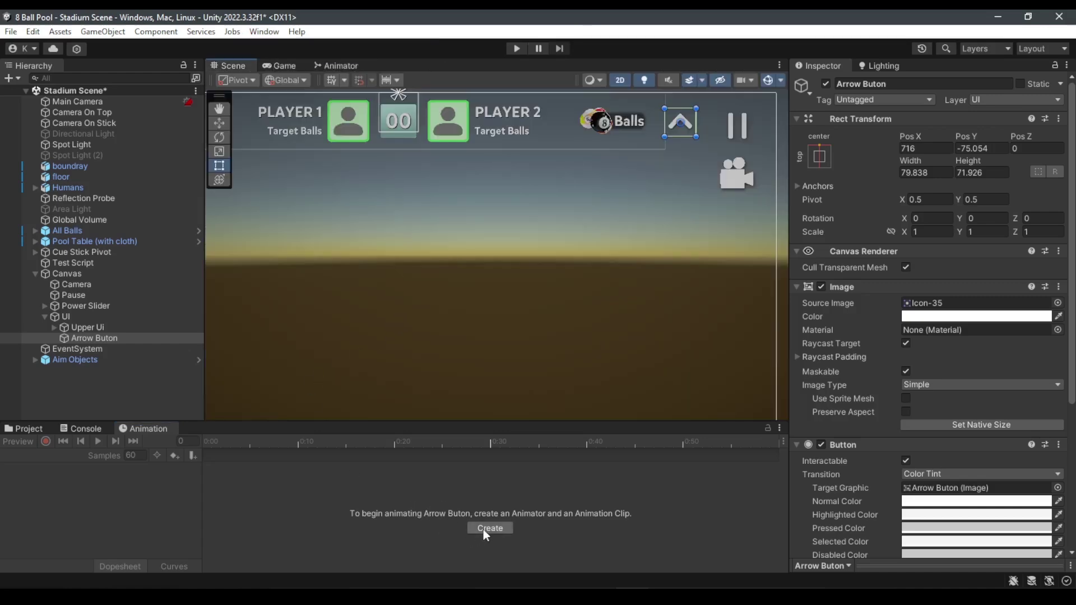
Add an Animator component to the UI parent object under Canvas
{"action": "left_click", "coordinate": [96, 330]}
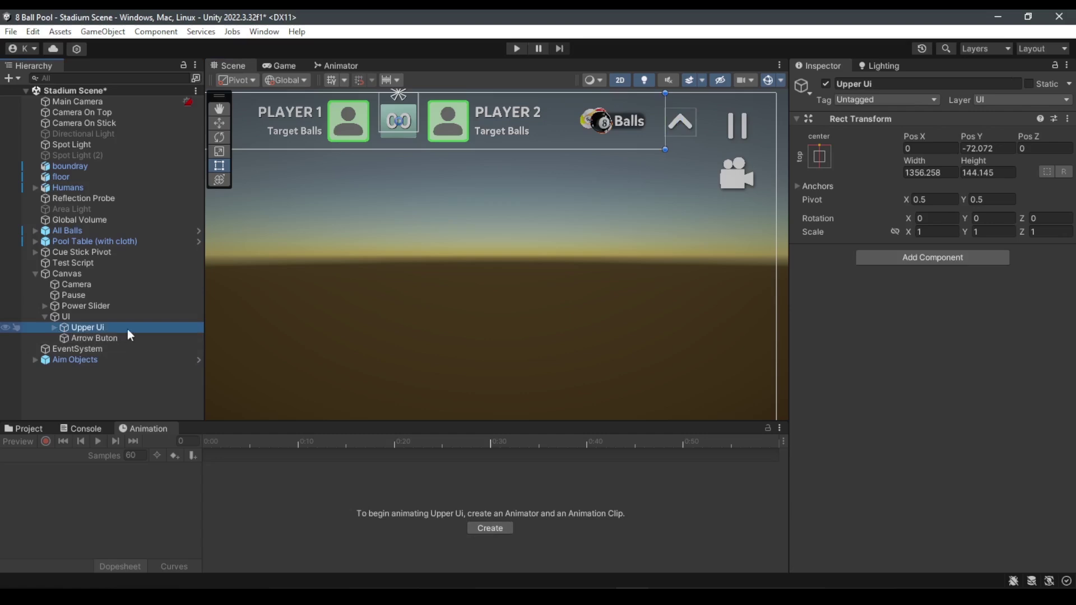
{"action": "left_click", "coordinate": [69, 316]}
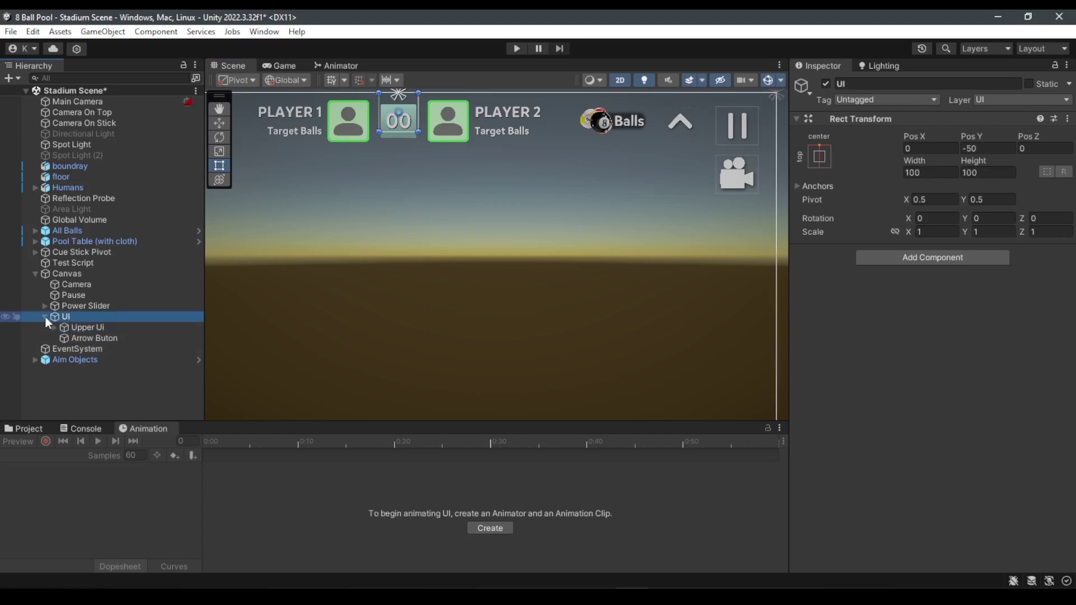
{"action": "left_click", "coordinate": [44, 316]}
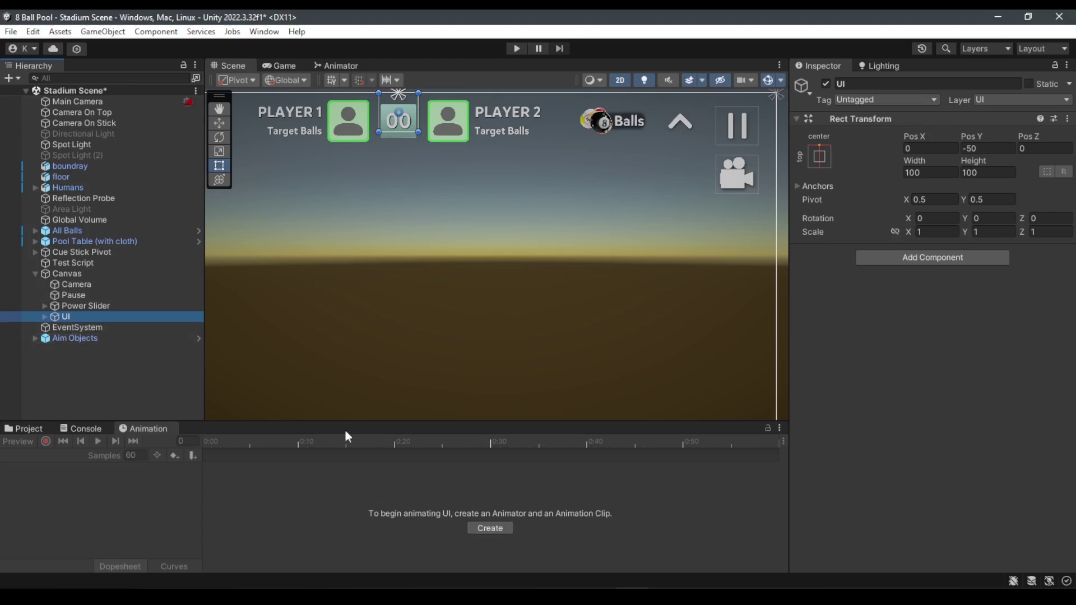
{"action": "left_click", "coordinate": [936, 261]}
{"action": "type", "text": "anima"}
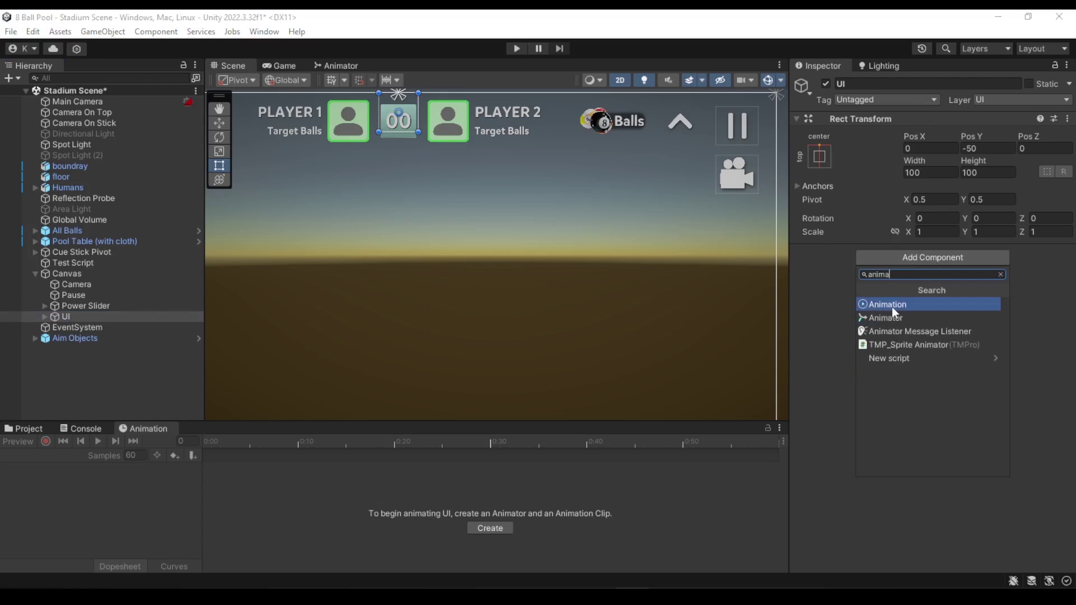
{"action": "left_click", "coordinate": [903, 316]}
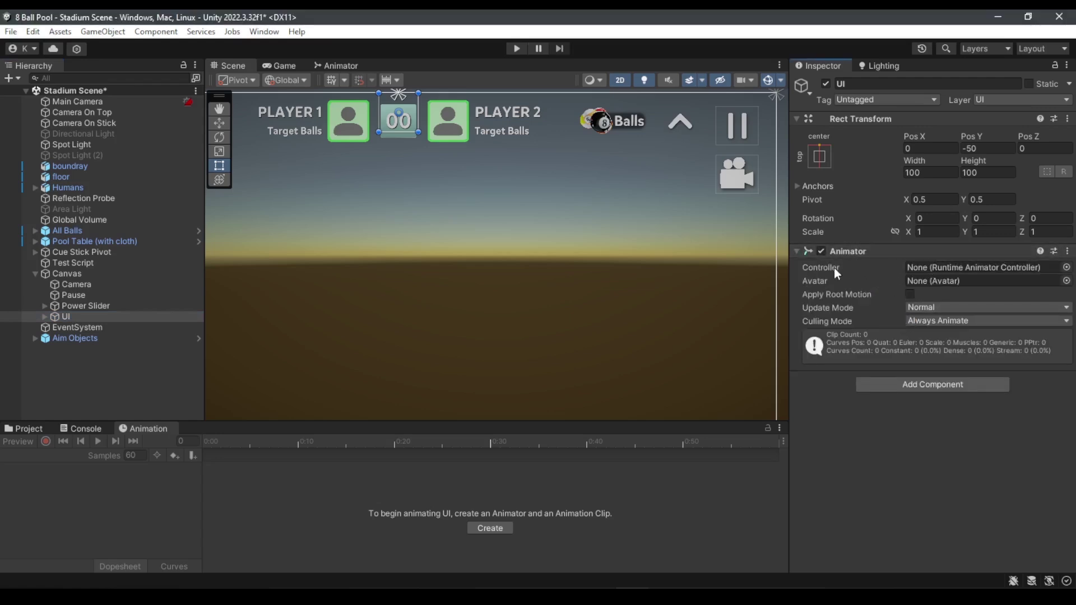
Create a folder named Animation in the root Assets folder of the project
{"action": "left_click", "coordinate": [31, 428]}
{"action": "left_click", "coordinate": [150, 457]}
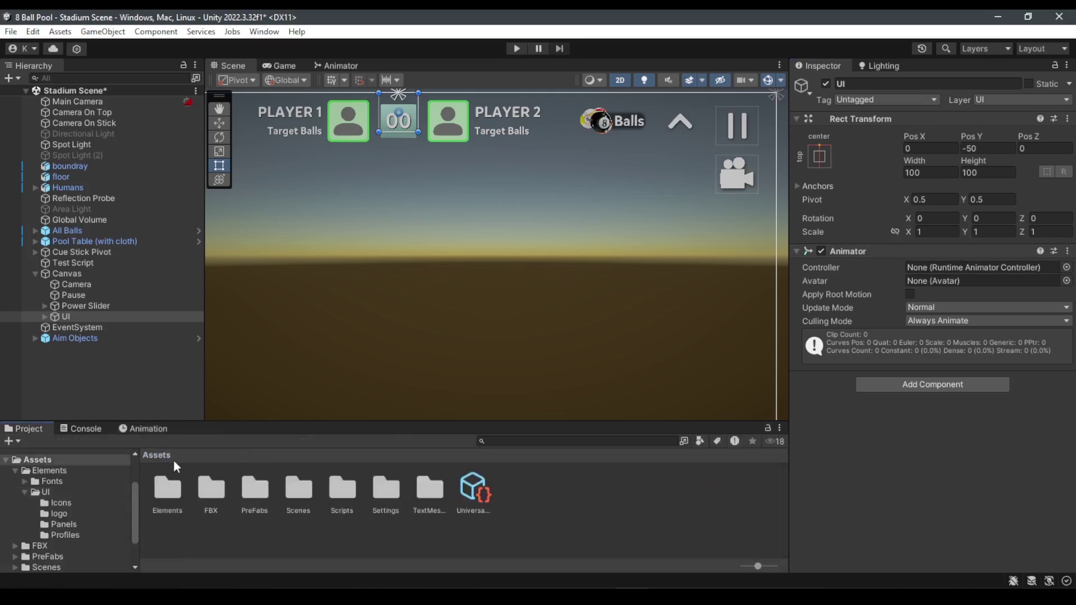
{"action": "left_click_drag", "start_coordinate": [756, 566], "coordinate": [744, 566]}
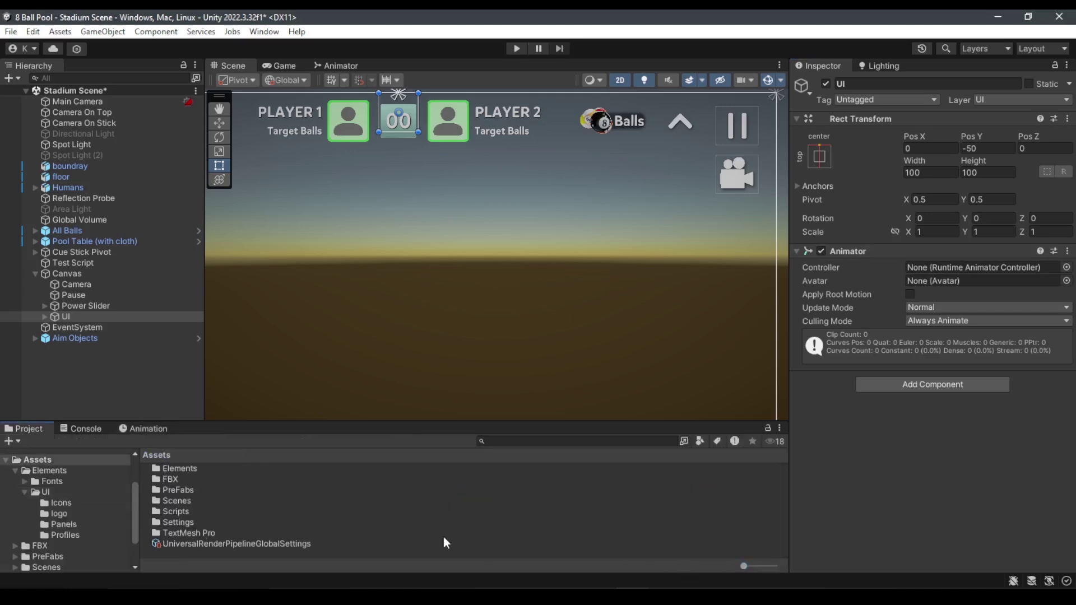
{"action": "right_click", "coordinate": [535, 532]}
{"action": "left_click_drag", "start_coordinate": [743, 565], "coordinate": [753, 566]}
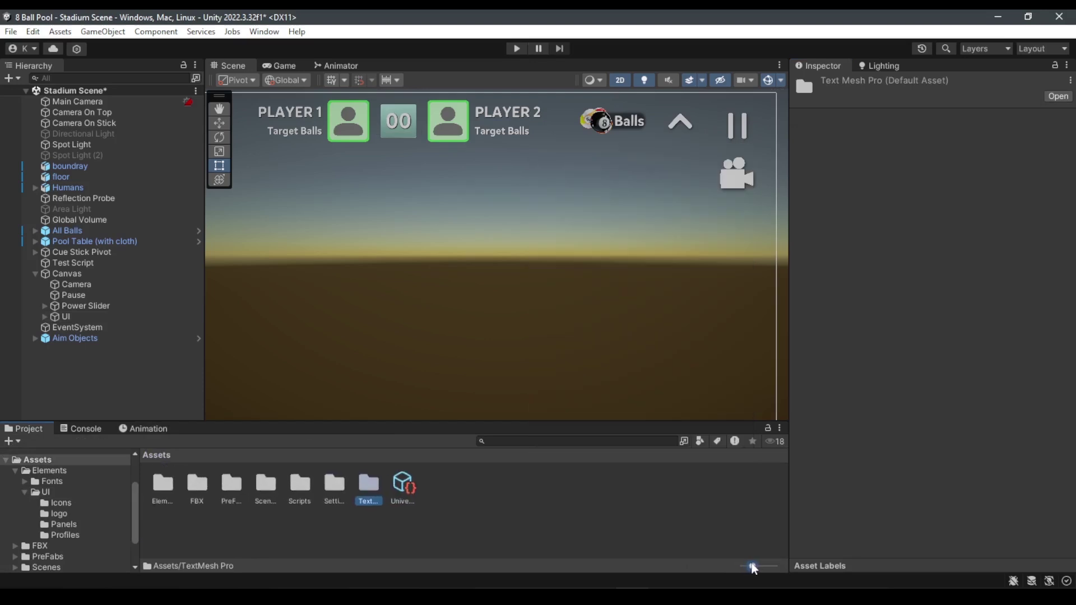
{"action": "right_click", "coordinate": [625, 548]}
{"action": "mouse_move", "coordinate": [683, 167]}
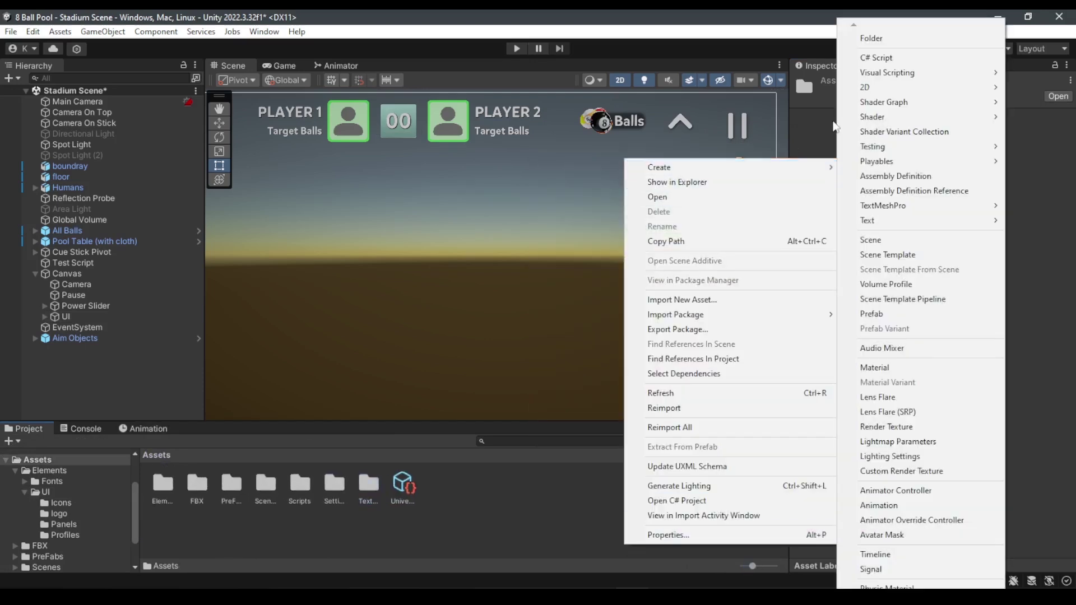
{"action": "left_click", "coordinate": [896, 34]}
{"action": "type", "text": "Animation"}
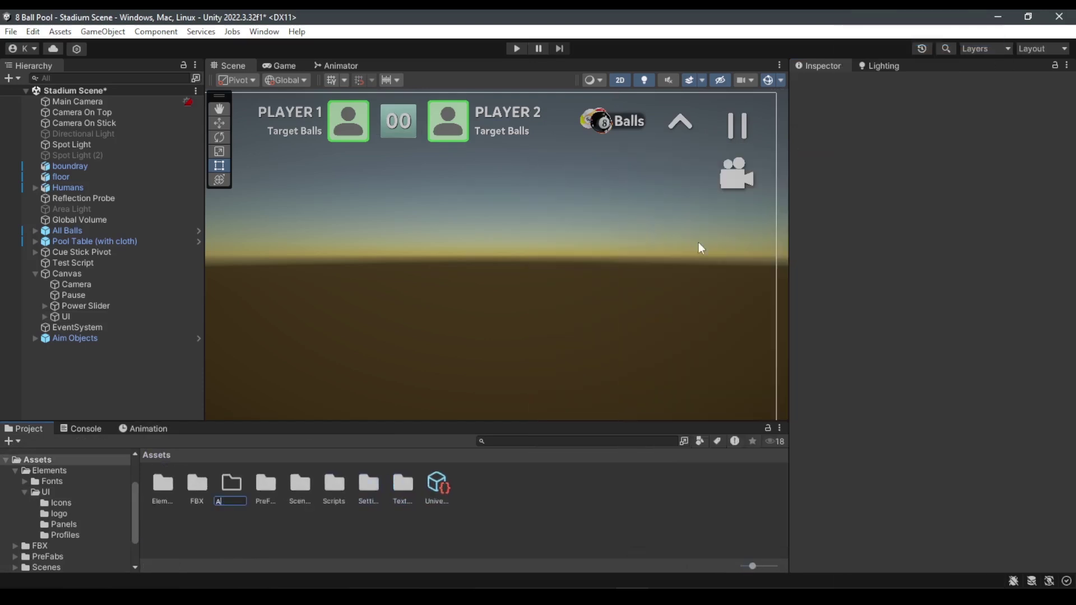
Name the new folder in Assets Animations and open it
{"action": "key", "text": "BackSpace"}
{"action": "type", "text": "ns"}
{"action": "key", "text": "Return"}
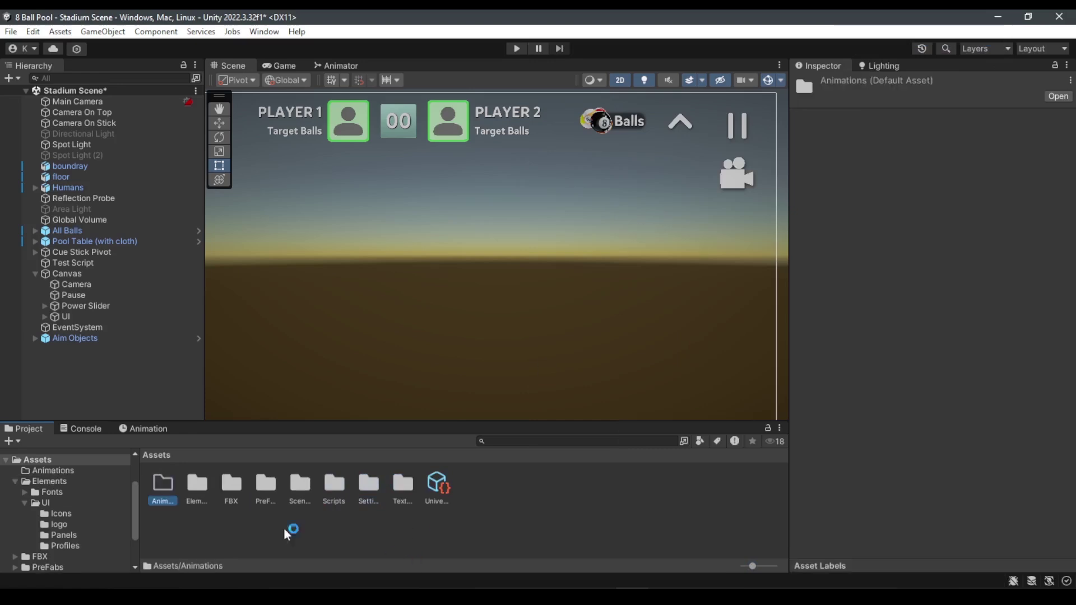
{"action": "double_click", "coordinate": [166, 485]}
{"action": "right_click", "coordinate": [237, 505]}
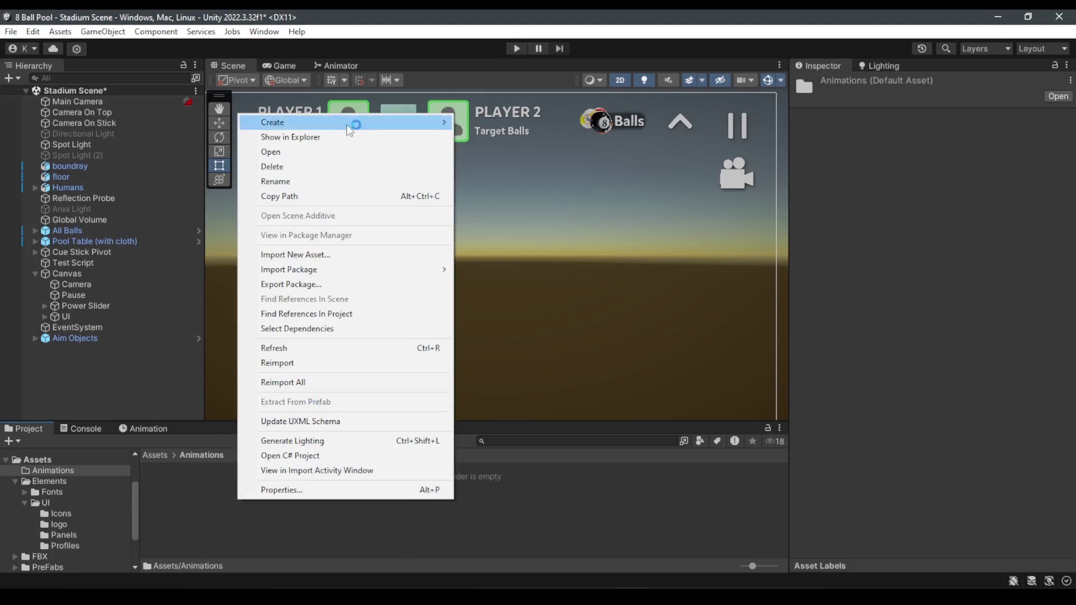
{"action": "mouse_move", "coordinate": [351, 123]}
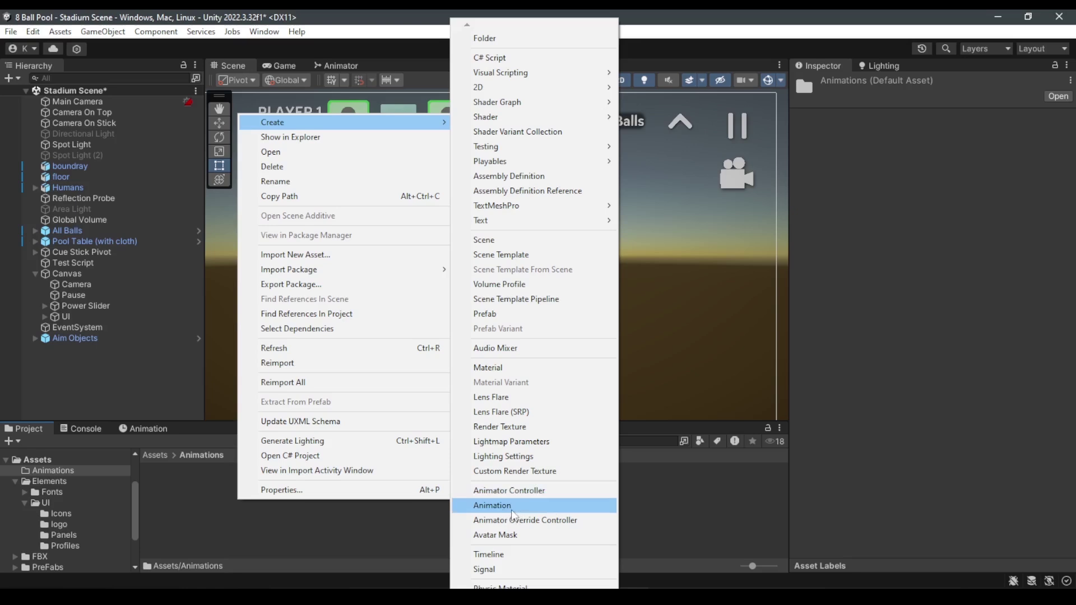
{"action": "left_click", "coordinate": [202, 520]}
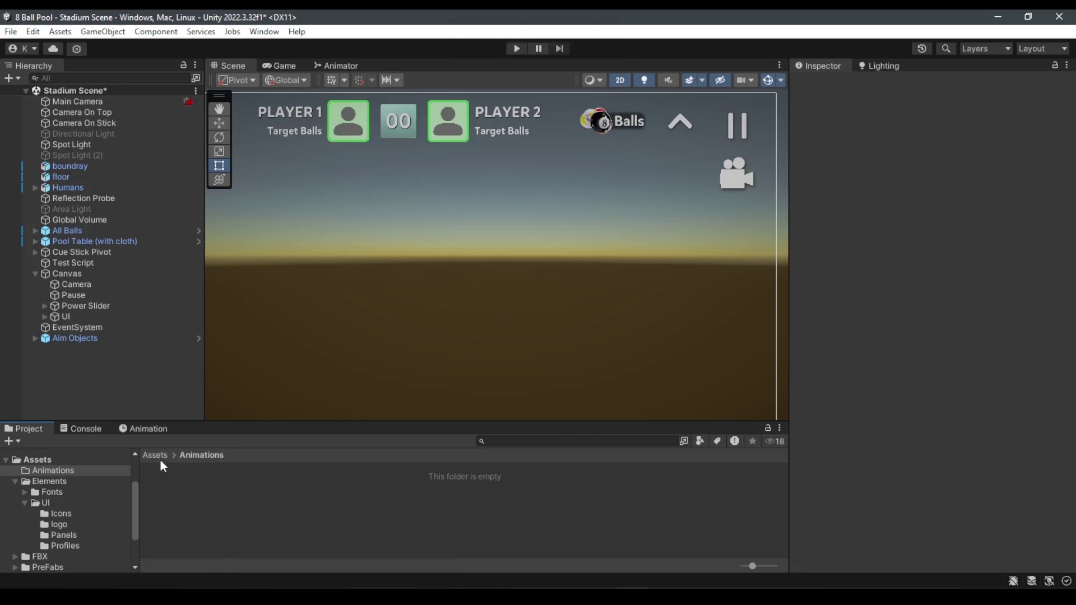
Show the Animation window for the UI object under Canvas and remove its Animator component
{"action": "left_click", "coordinate": [84, 315]}
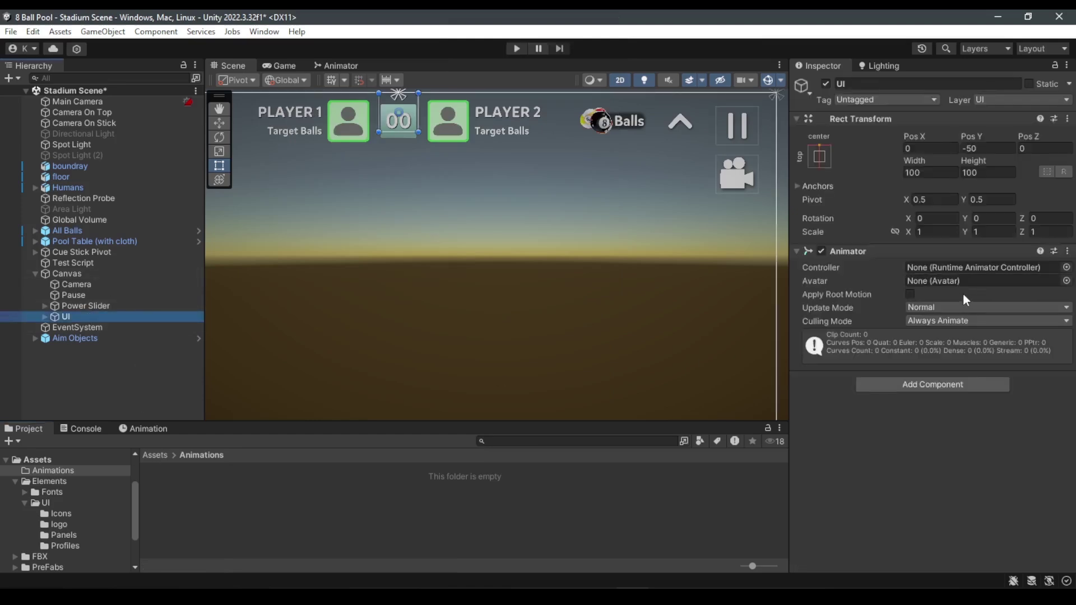
{"action": "left_click", "coordinate": [144, 429]}
{"action": "right_click", "coordinate": [938, 251]}
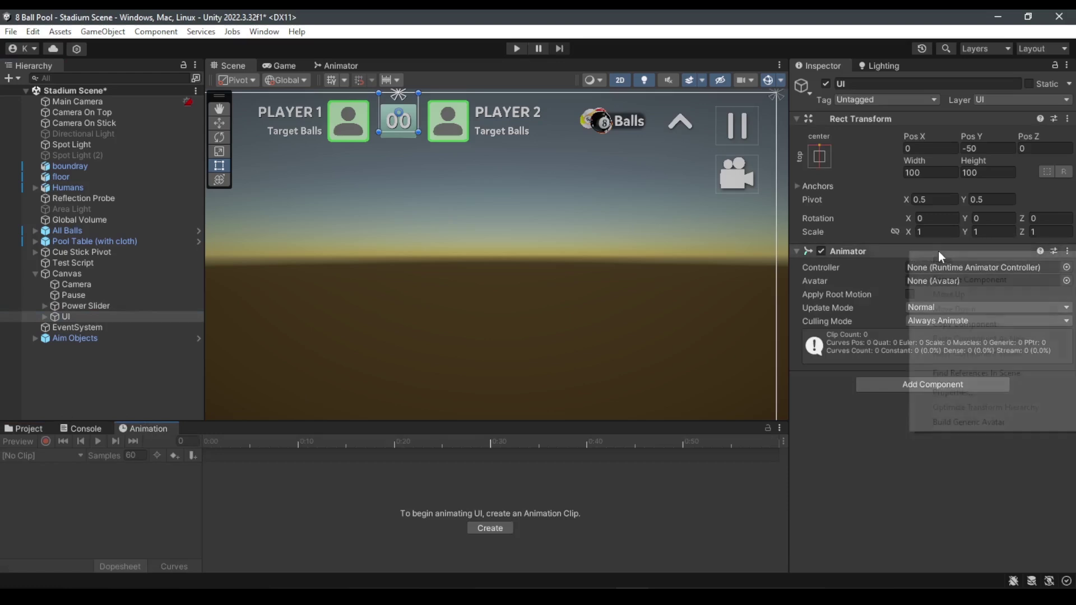
{"action": "left_click", "coordinate": [968, 280]}
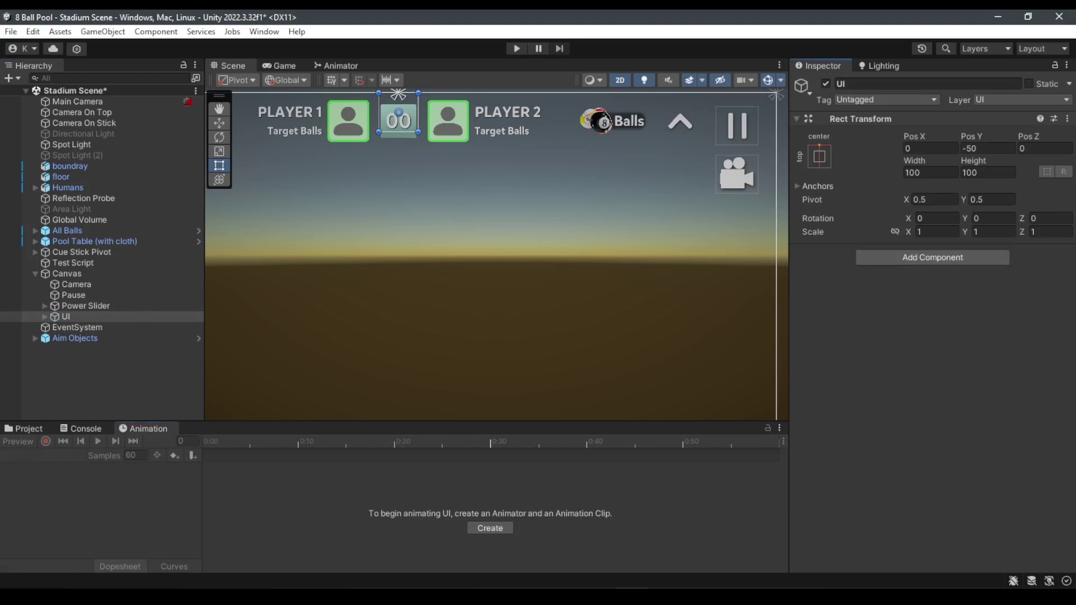
Create an animation clip named Upper UI In for the UI object, saved in the Animations folder
{"action": "left_click", "coordinate": [101, 392]}
{"action": "left_click", "coordinate": [84, 306]}
{"action": "left_click", "coordinate": [78, 317]}
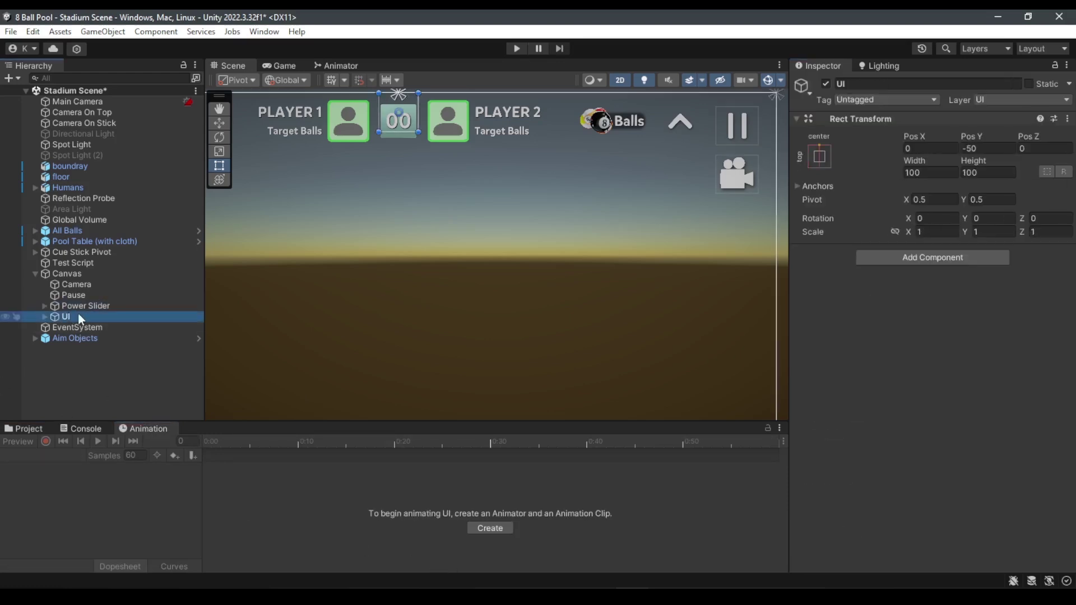
{"action": "left_click", "coordinate": [499, 526]}
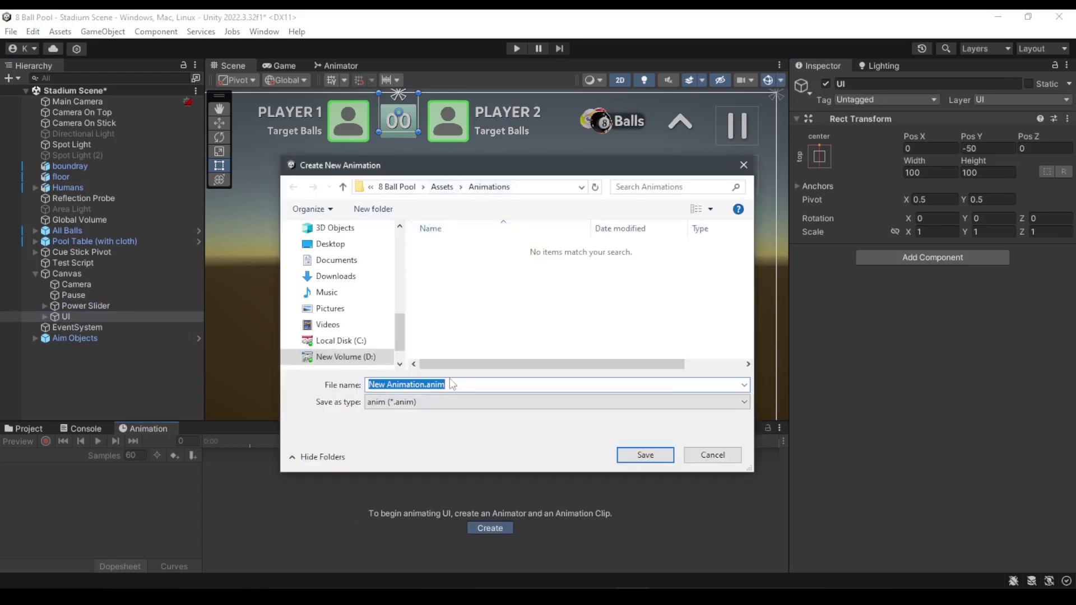
{"action": "type", "text": "Upper"}
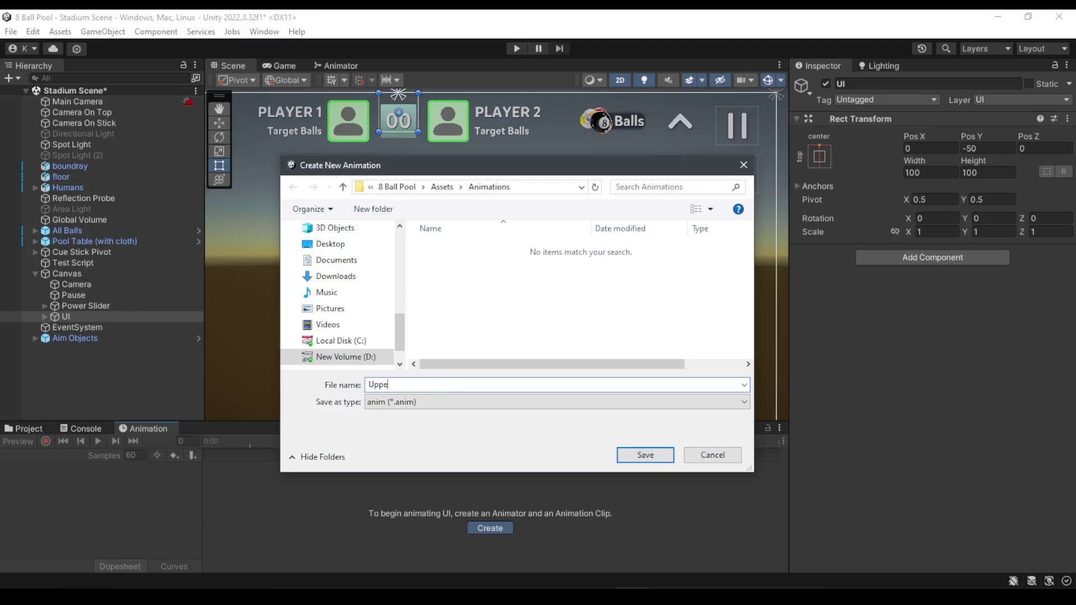
{"action": "type", "text": " UI In"}
{"action": "left_click", "coordinate": [662, 456]}
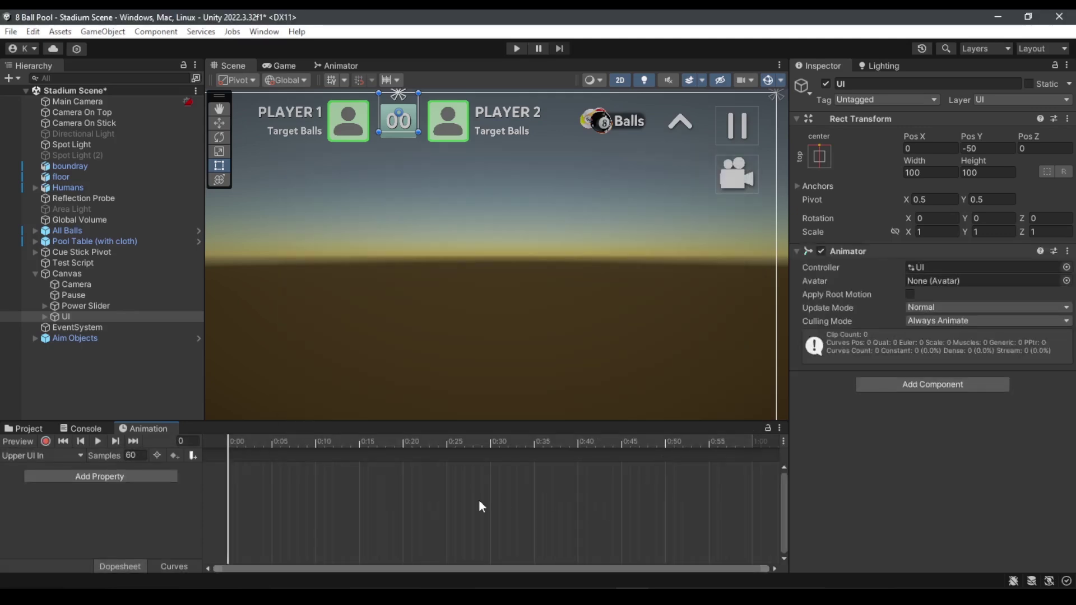
Rename the UI object's animator controller asset to Upper UI and check it in the object's Animator component
{"action": "left_click", "coordinate": [64, 317]}
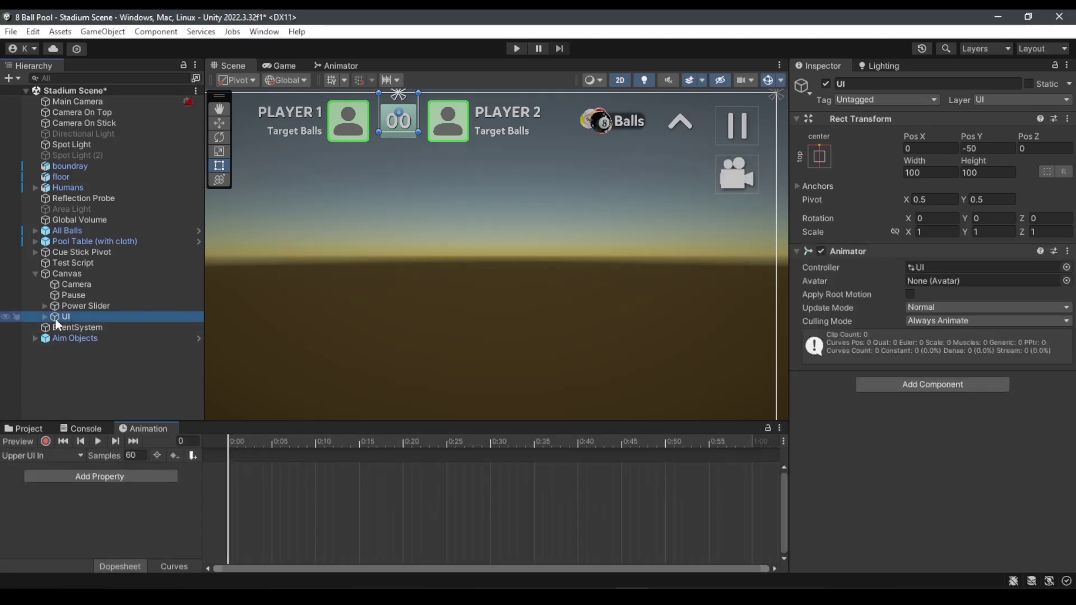
{"action": "left_click", "coordinate": [922, 267]}
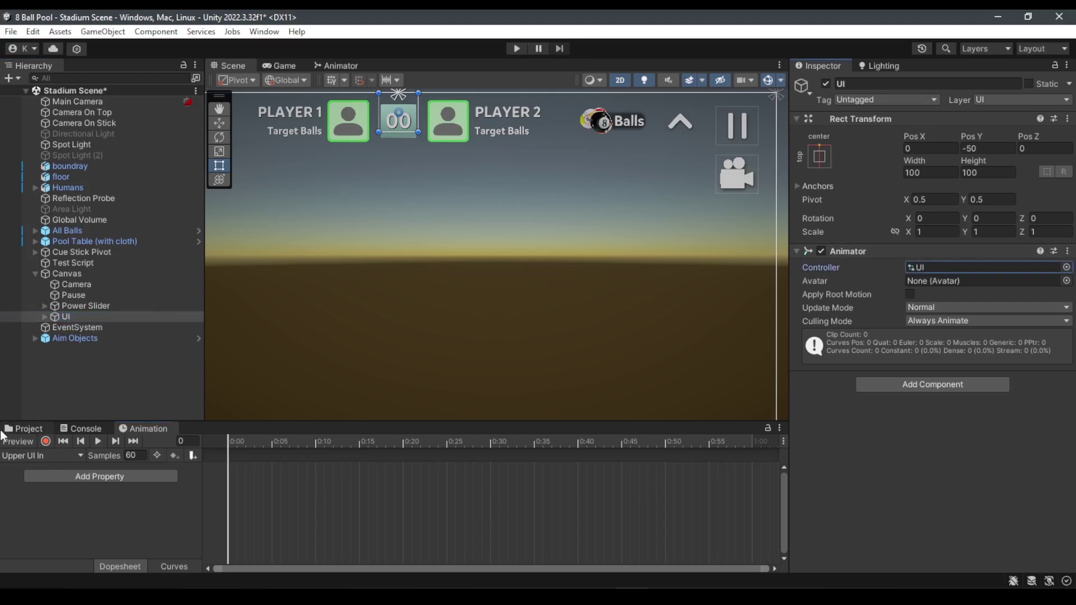
{"action": "left_click", "coordinate": [22, 428]}
{"action": "left_click", "coordinate": [161, 488]}
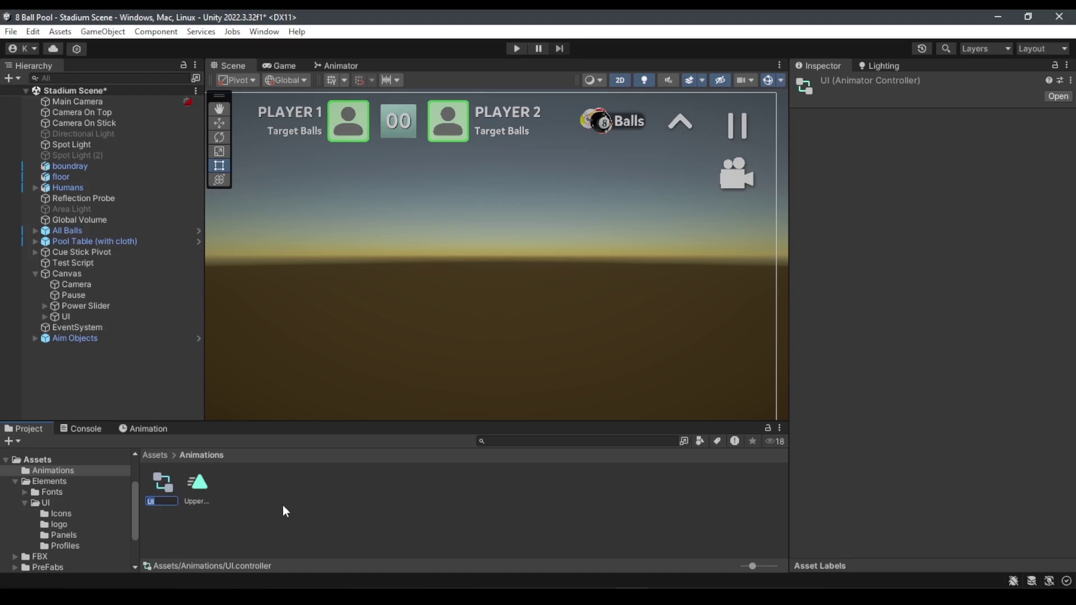
{"action": "key", "text": "Left"}
{"action": "type", "text": "Upper"}
{"action": "key", "text": "Return"}
{"action": "left_click", "coordinate": [78, 307]}
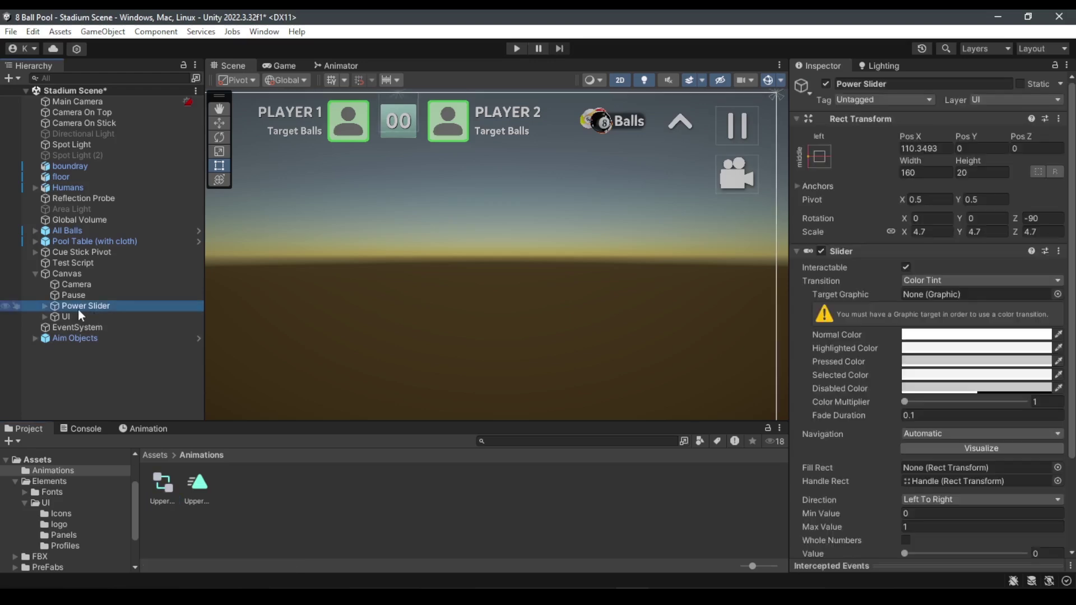
{"action": "left_click", "coordinate": [69, 316]}
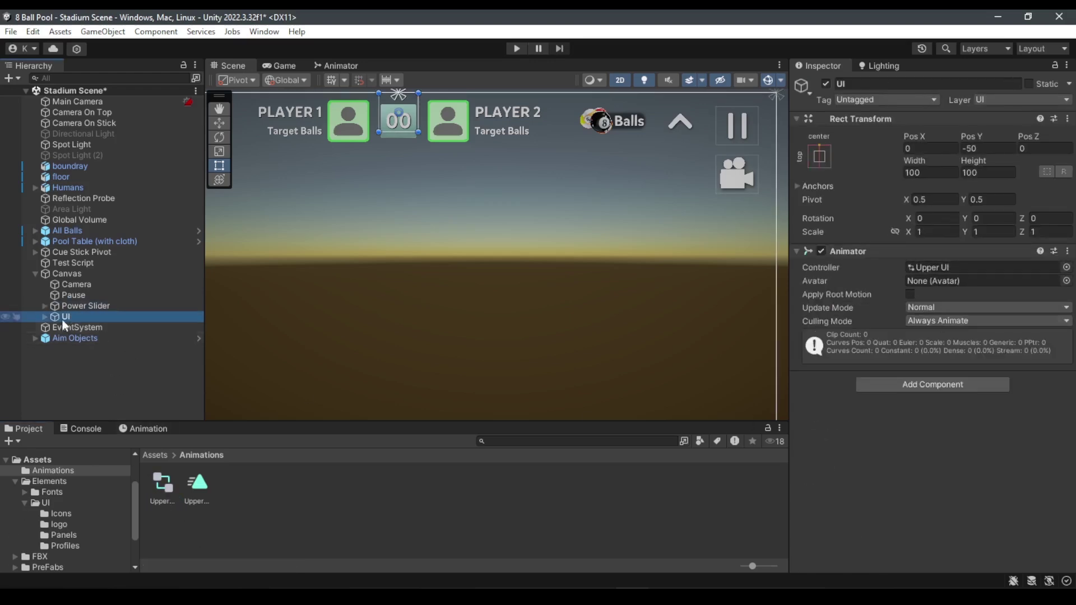
Turn off Loop Time for the Upper UI In animation clip
{"action": "left_click", "coordinate": [203, 486]}
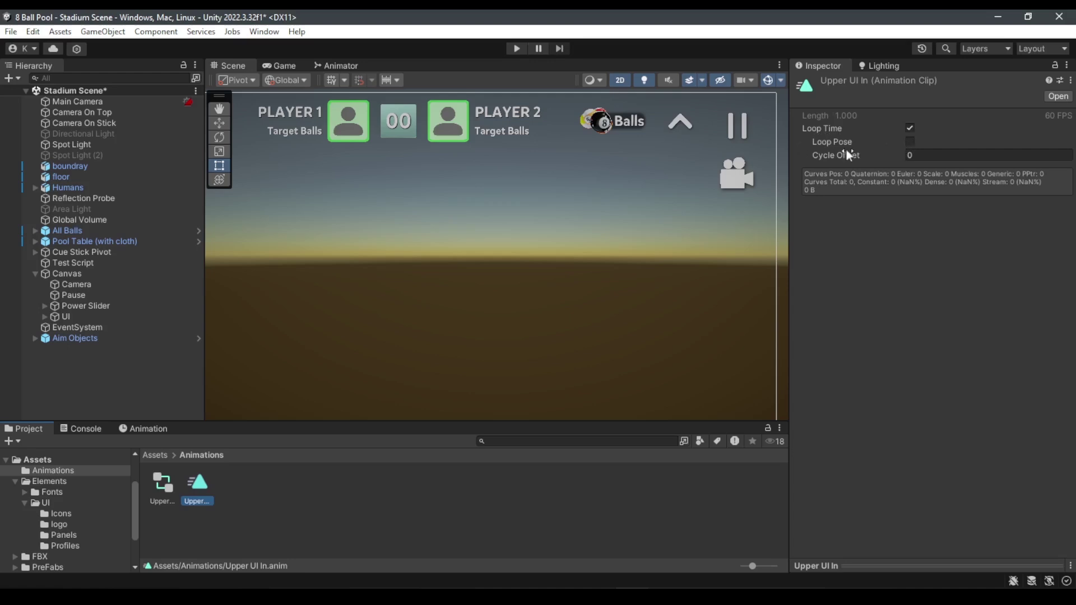
{"action": "left_click", "coordinate": [911, 127]}
{"action": "left_click", "coordinate": [910, 129]}
{"action": "left_click", "coordinate": [910, 128]}
Display the assets in the Animations folder as a list with full names, leaving the Upper UI In clip selected
{"action": "left_click_drag", "start_coordinate": [753, 566], "coordinate": [738, 566]}
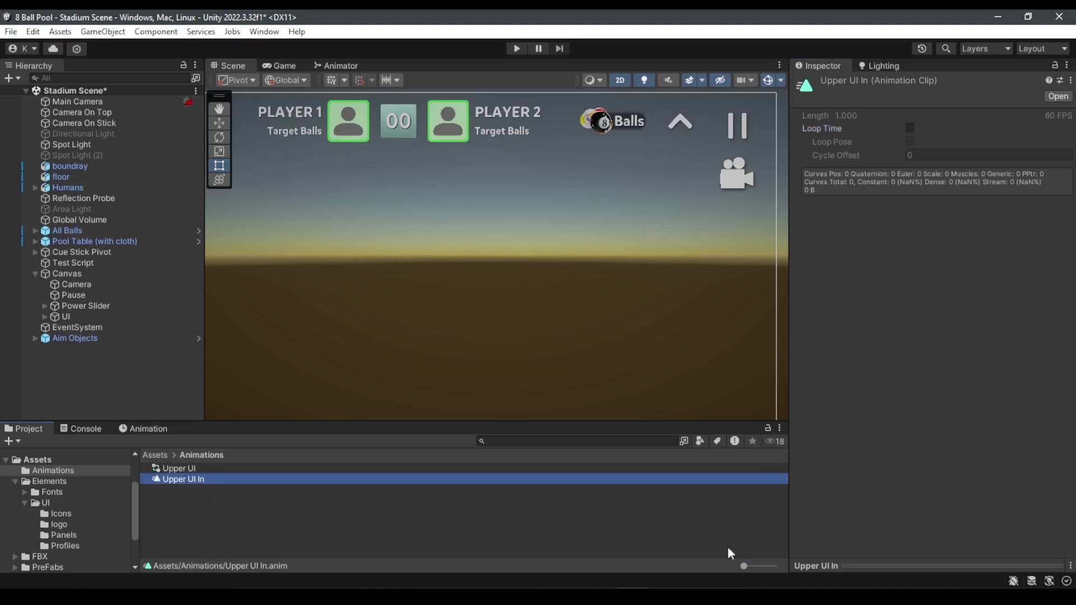
{"action": "left_click", "coordinate": [249, 538]}
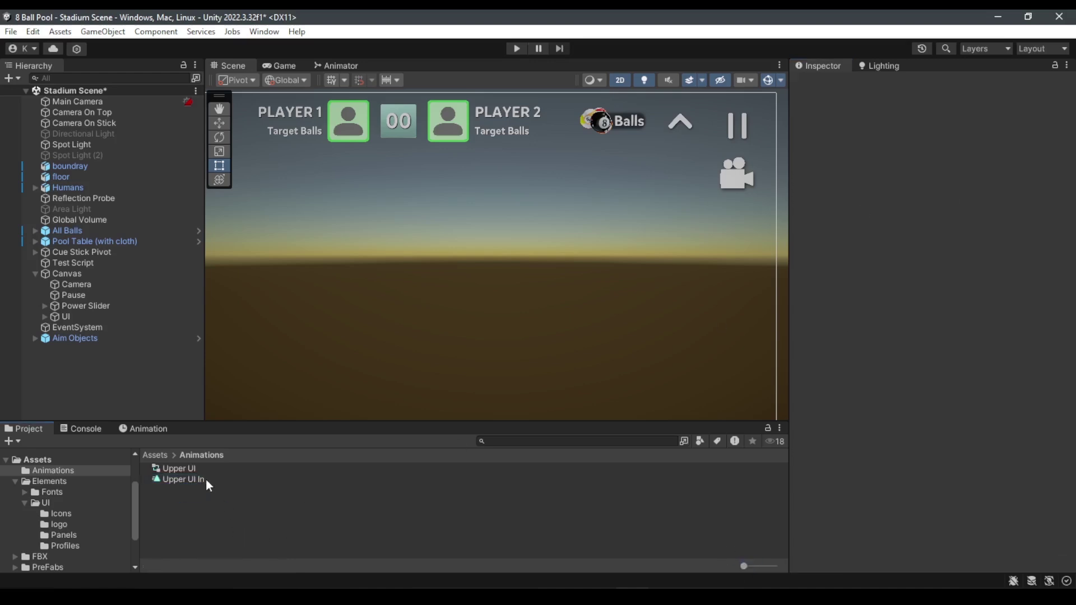
{"action": "left_click", "coordinate": [170, 480]}
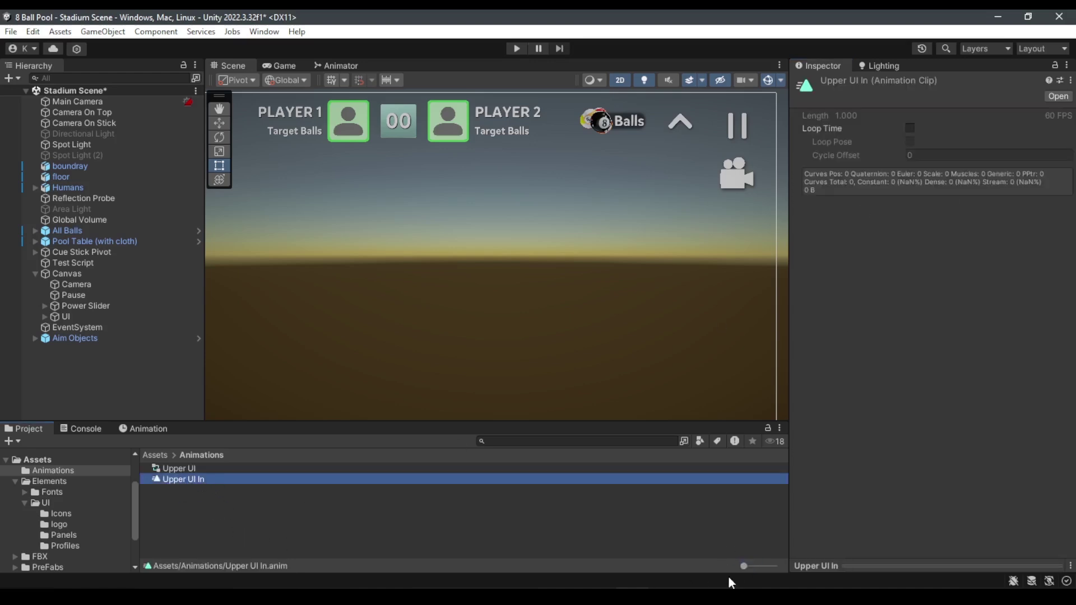
{"action": "left_click_drag", "start_coordinate": [743, 566], "coordinate": [755, 565]}
{"action": "left_click", "coordinate": [178, 491]}
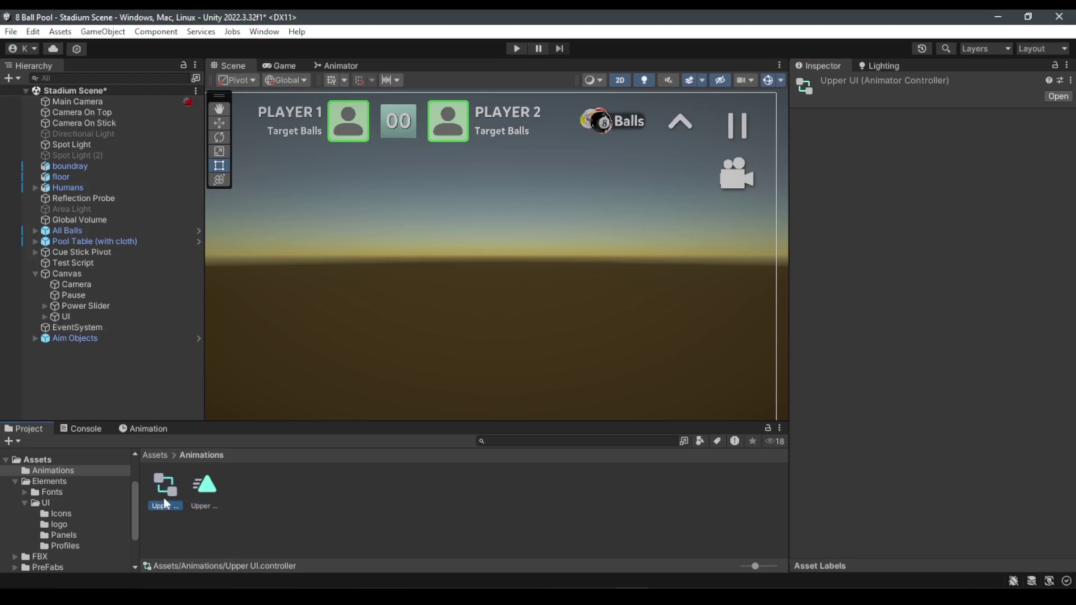
{"action": "left_click", "coordinate": [206, 487]}
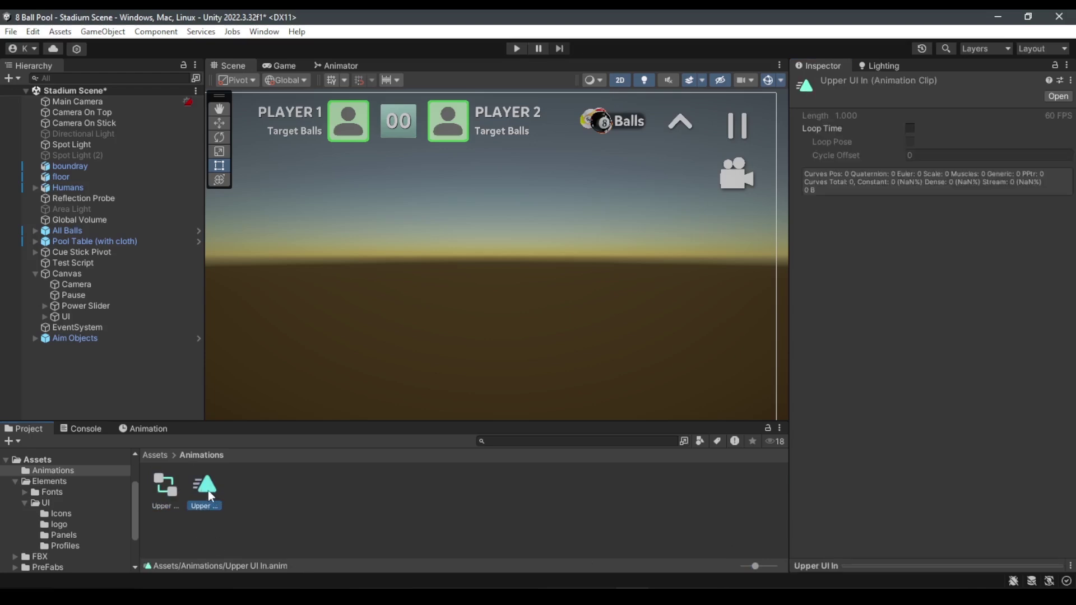
{"action": "left_click_drag", "start_coordinate": [759, 567], "coordinate": [667, 564]}
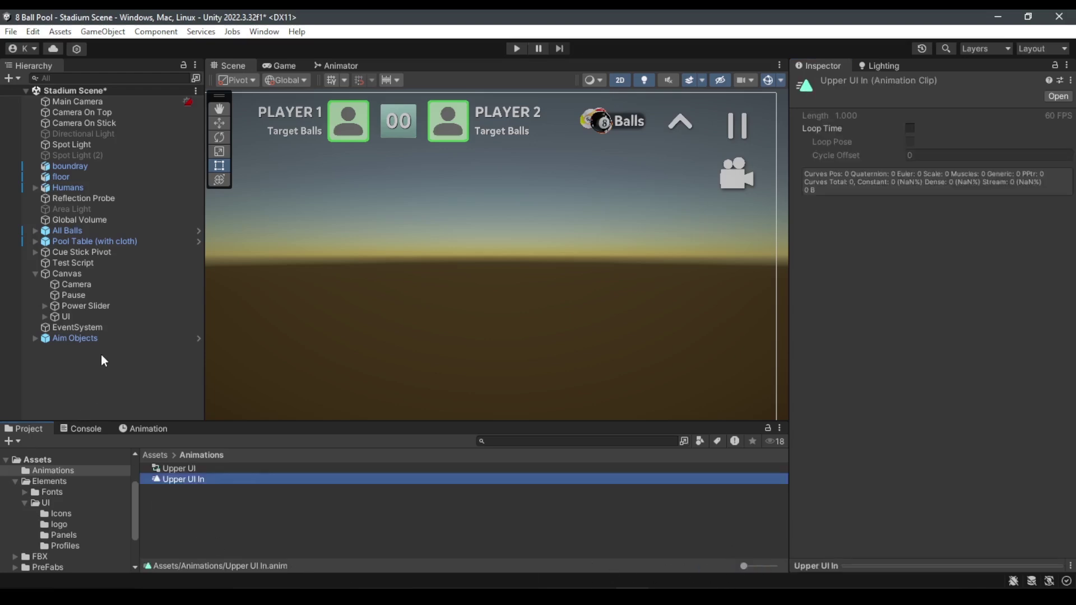
Show the UI object's Upper UI controller state graph in the Animator window
{"action": "left_click", "coordinate": [339, 66]}
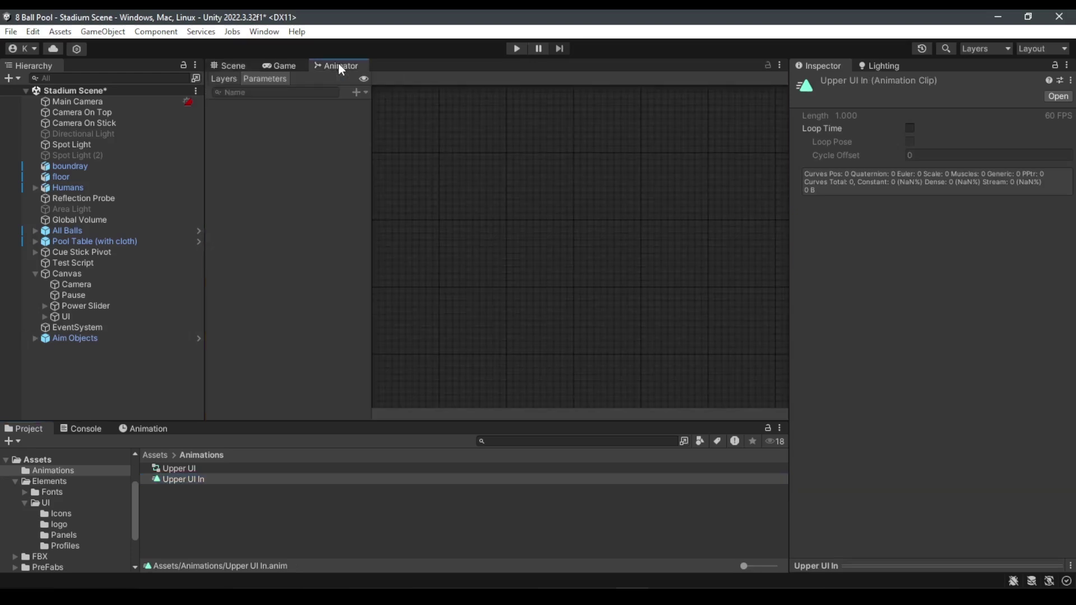
{"action": "left_click", "coordinate": [68, 316]}
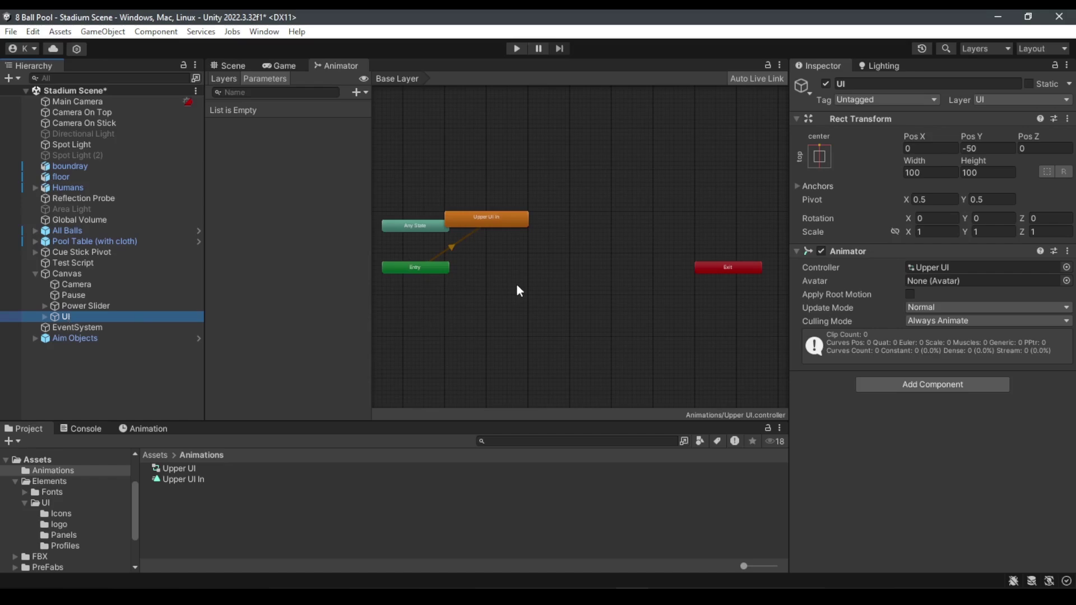
{"action": "scroll", "coordinate": [528, 286], "scroll_direction": "up", "scroll_amount": 5}
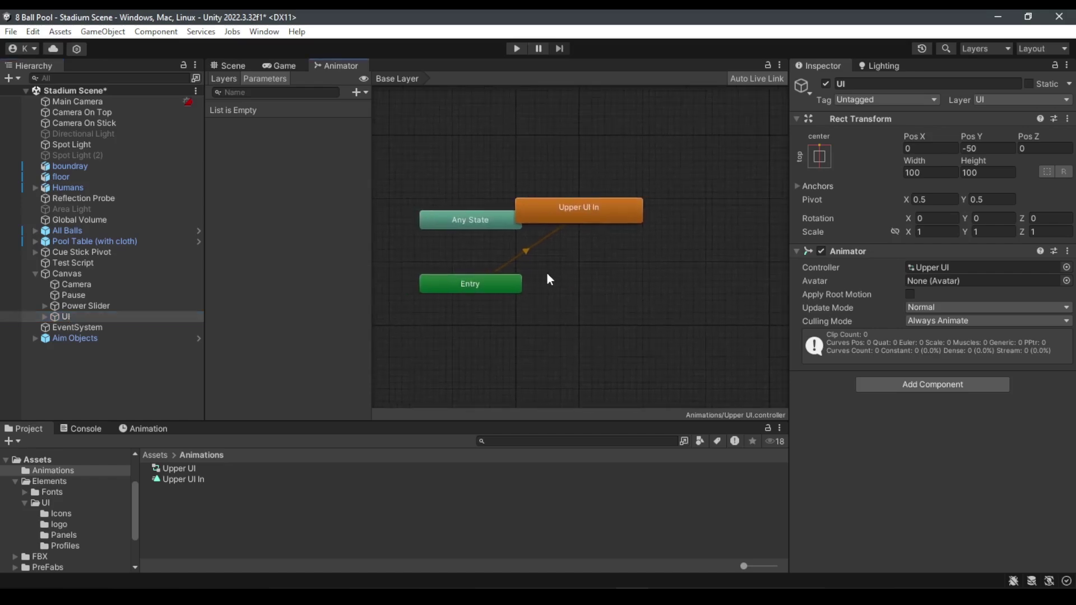
{"action": "scroll", "coordinate": [572, 274], "scroll_direction": "down", "scroll_amount": 4}
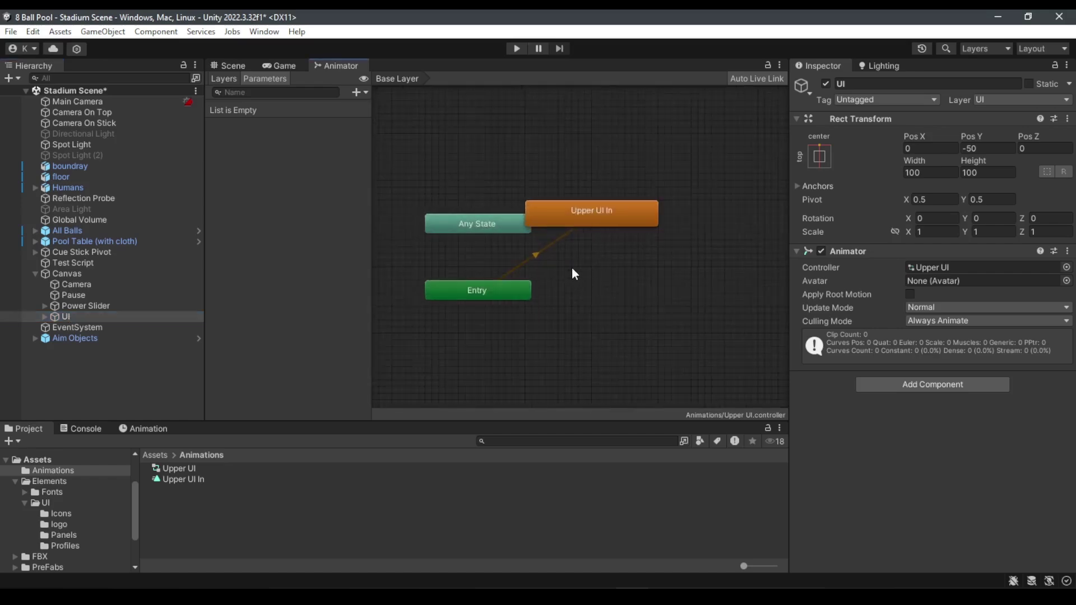
{"action": "scroll", "coordinate": [562, 282], "scroll_direction": "up", "scroll_amount": 2}
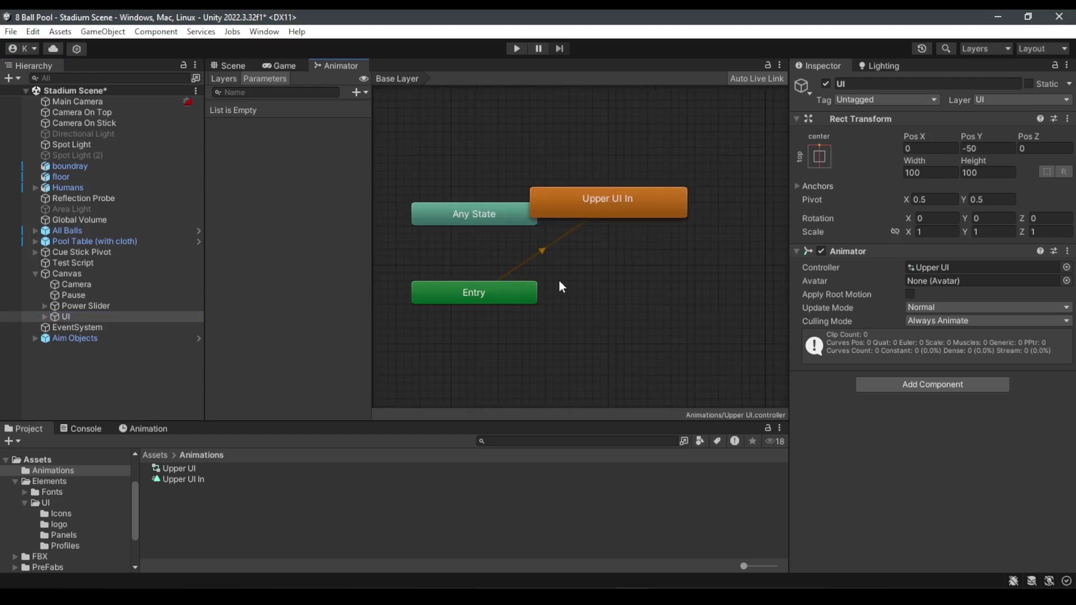
Move the Upper UI In state clear of Any State, placing it just to the right and slightly lower
{"action": "left_click", "coordinate": [609, 212]}
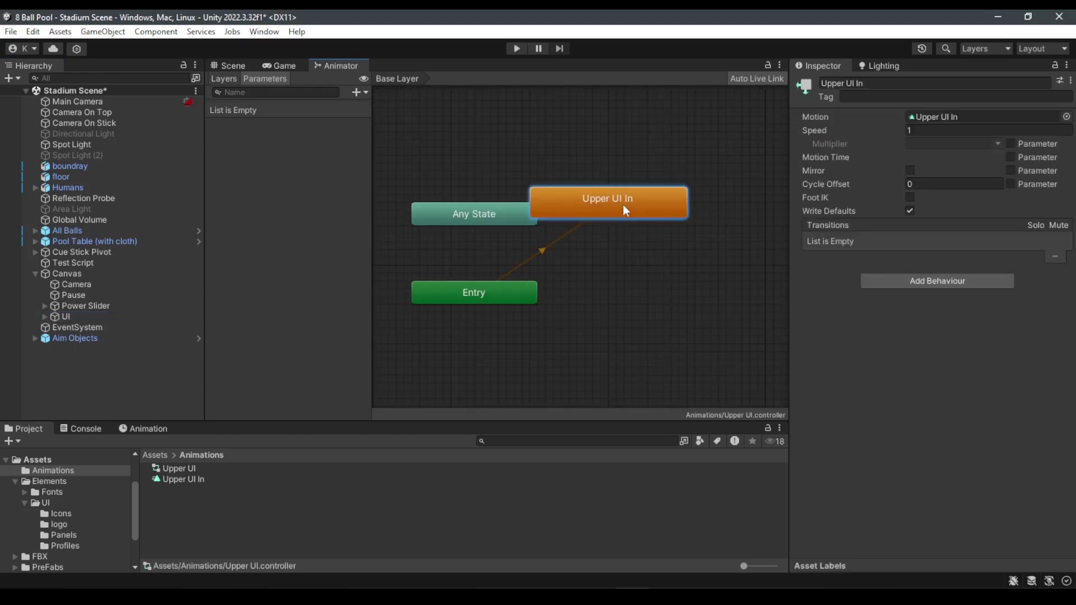
{"action": "left_click_drag", "start_coordinate": [620, 199], "coordinate": [619, 344]}
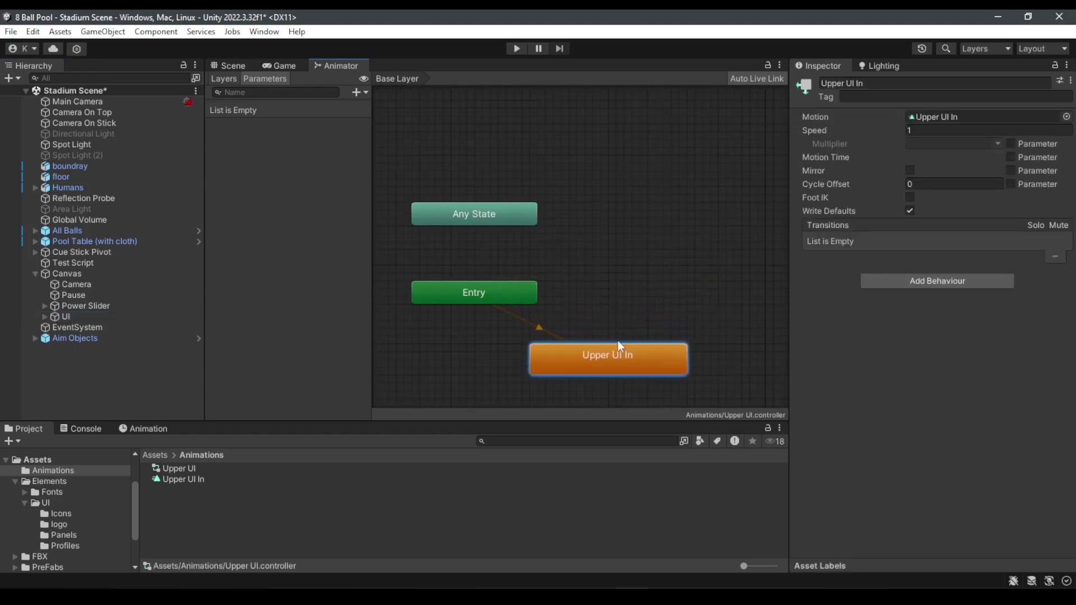
{"action": "scroll", "coordinate": [615, 350], "scroll_direction": "up", "scroll_amount": 3}
{"action": "middle_click_drag", "start_coordinate": [614, 356], "coordinate": [607, 310]}
{"action": "left_click_drag", "start_coordinate": [606, 310], "coordinate": [628, 143]}
{"action": "middle_click_drag", "start_coordinate": [620, 163], "coordinate": [639, 246]}
{"action": "left_click_drag", "start_coordinate": [640, 247], "coordinate": [629, 238]}
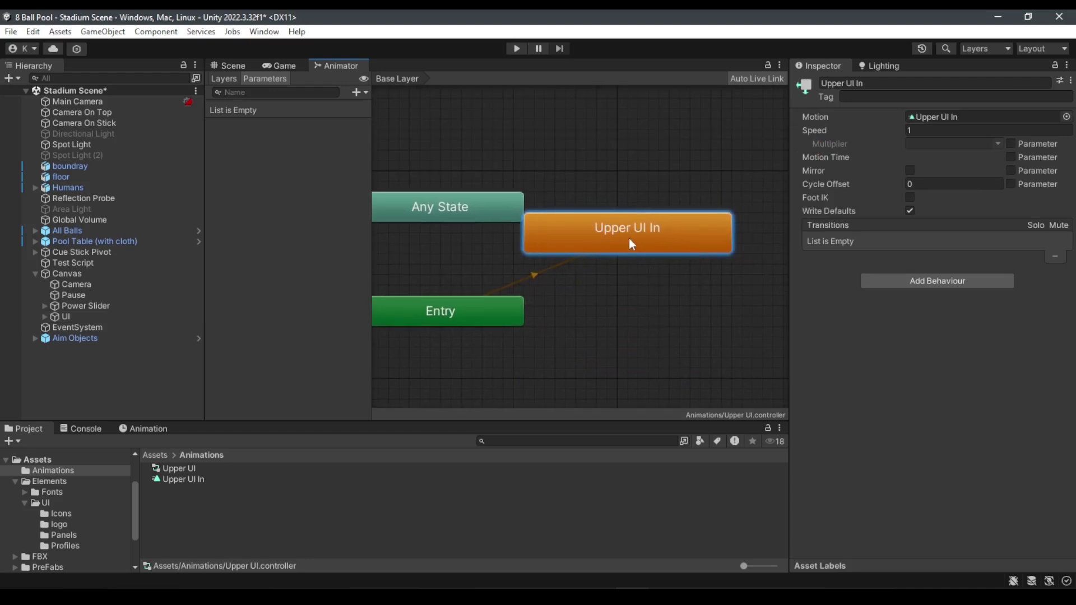
Examine the default transition from Entry to Upper UI In and the Entry, Any State and Exit nodes of the state graph
{"action": "scroll", "coordinate": [541, 300], "scroll_direction": "up", "scroll_amount": 3}
{"action": "left_click", "coordinate": [588, 283]}
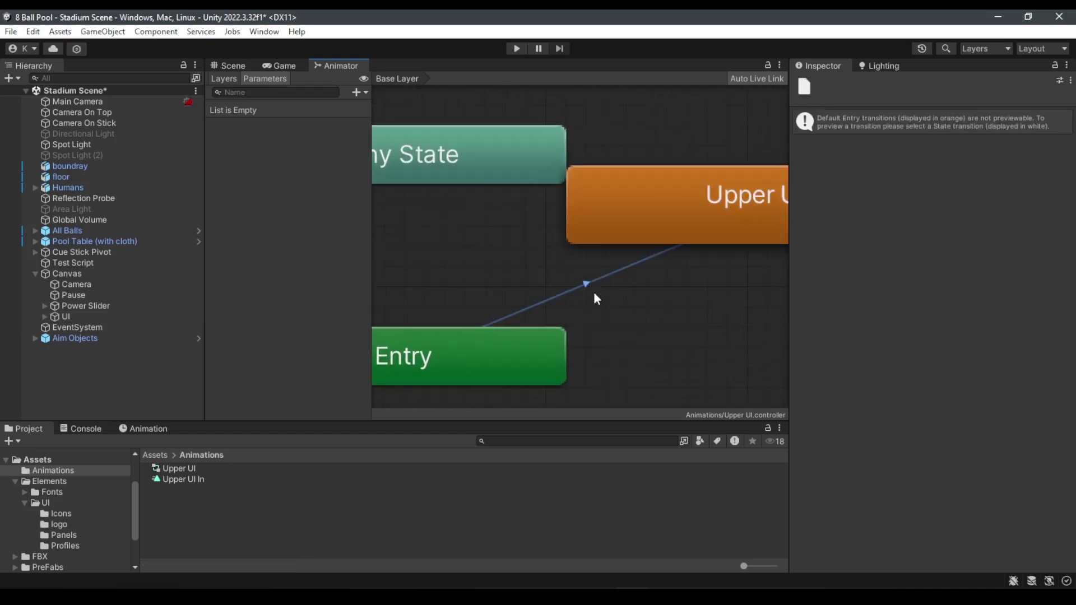
{"action": "scroll", "coordinate": [595, 299], "scroll_direction": "down", "scroll_amount": 4}
{"action": "scroll", "coordinate": [591, 287], "scroll_direction": "up", "scroll_amount": 3}
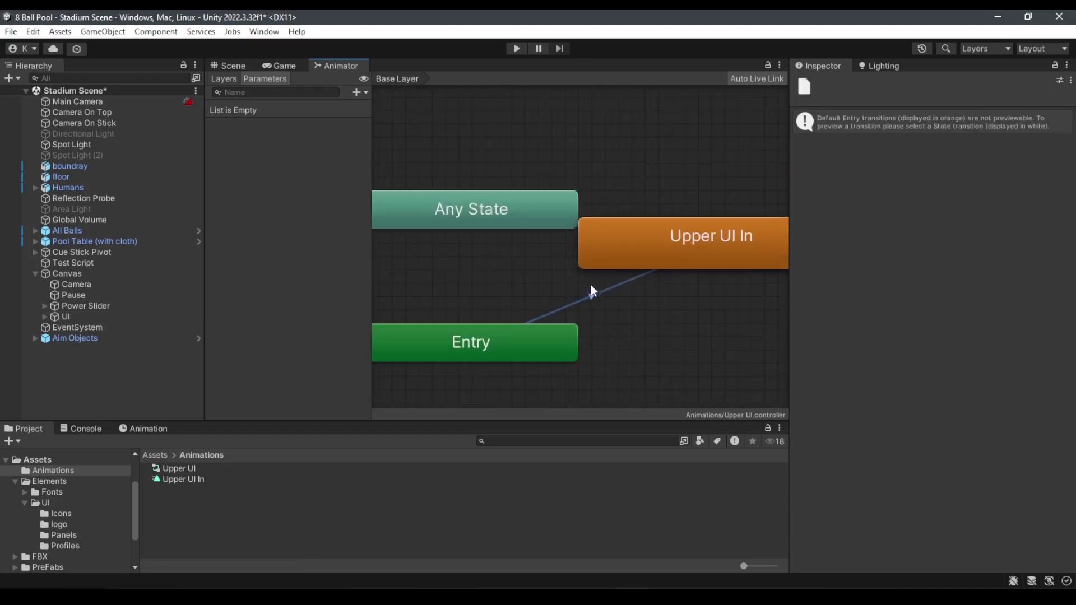
{"action": "left_click", "coordinate": [479, 344]}
{"action": "scroll", "coordinate": [493, 337], "scroll_direction": "down", "scroll_amount": 3}
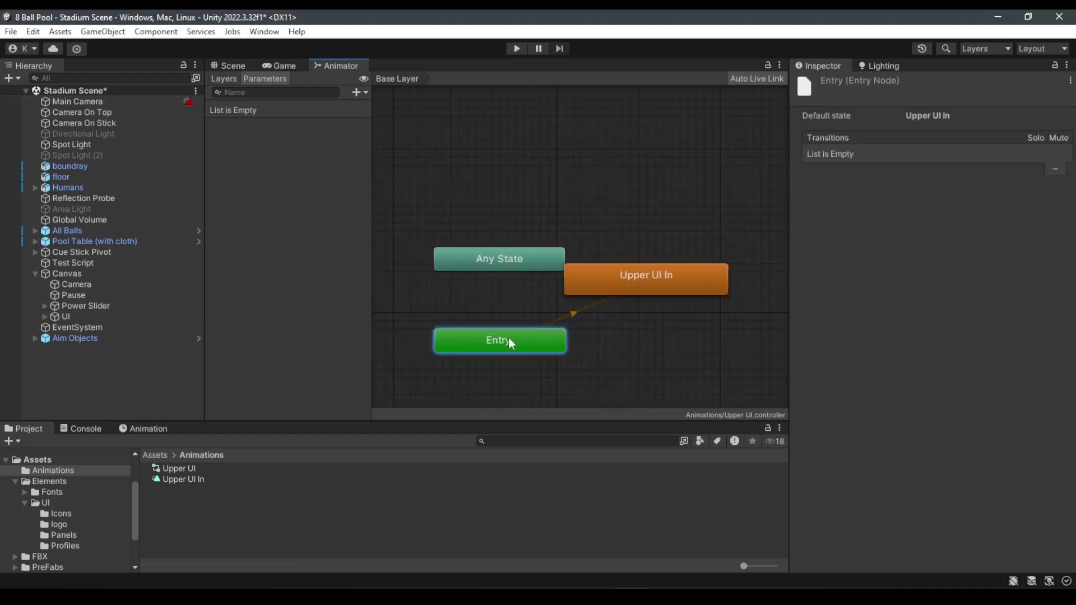
{"action": "left_click", "coordinate": [527, 250]}
{"action": "left_click", "coordinate": [594, 271]}
{"action": "left_click", "coordinate": [574, 330]}
{"action": "scroll", "coordinate": [650, 315], "scroll_direction": "down", "scroll_amount": 1}
{"action": "middle_click_drag", "start_coordinate": [651, 315], "coordinate": [586, 303]}
{"action": "left_click", "coordinate": [439, 247]}
{"action": "left_click", "coordinate": [440, 314]}
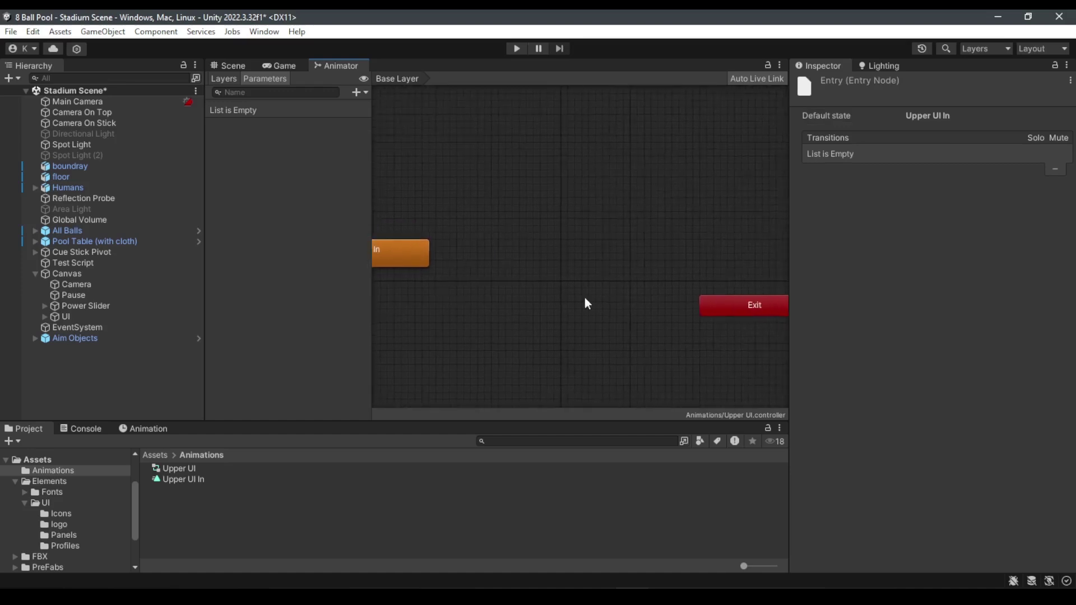
Inspect the Exit node's properties in the Upper UI controller's state graph
{"action": "left_click", "coordinate": [586, 304]}
{"action": "left_click", "coordinate": [751, 306]}
{"action": "scroll", "coordinate": [530, 382], "scroll_direction": "up", "scroll_amount": 3}
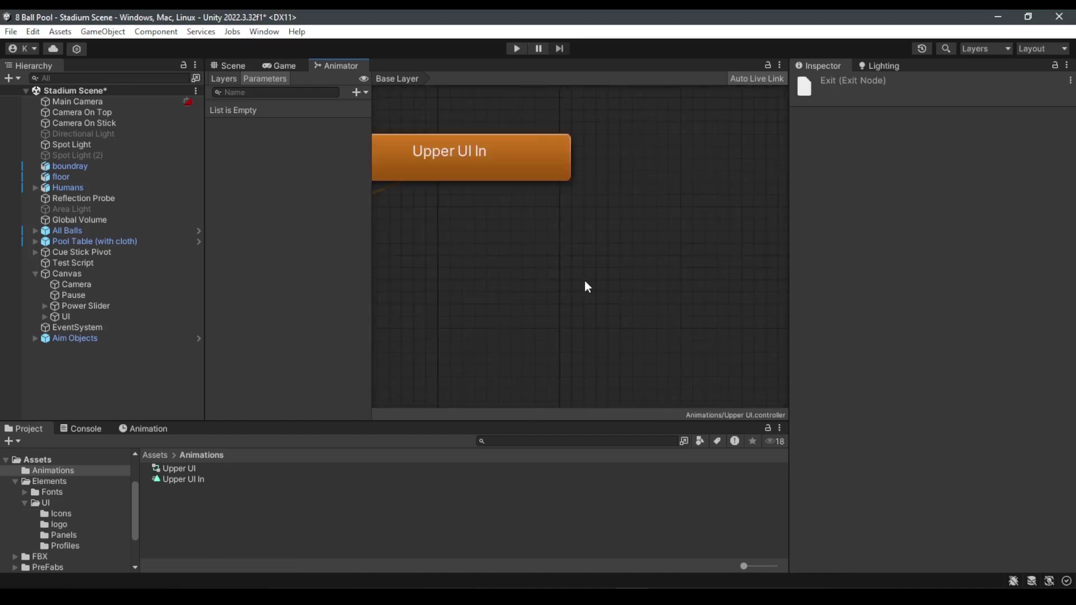
Try deleting the Upper UI In state from the graph, and undo the deletion
{"action": "left_click", "coordinate": [476, 159]}
{"action": "middle_click_drag", "start_coordinate": [491, 188], "coordinate": [681, 256]}
{"action": "left_click_drag", "start_coordinate": [680, 233], "coordinate": [688, 255]}
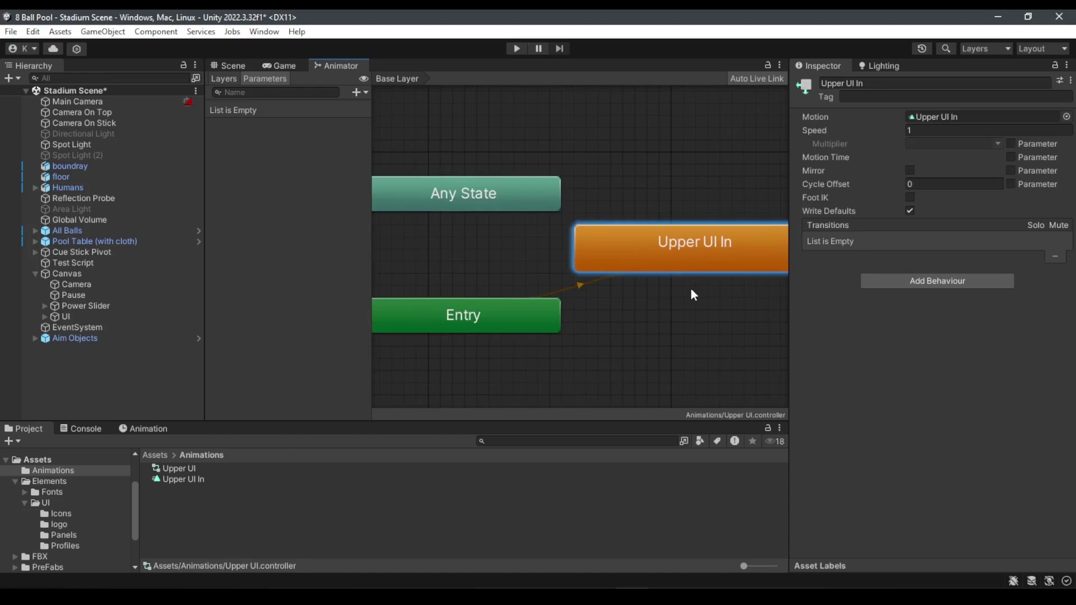
{"action": "key", "text": "Delete"}
{"action": "scroll", "coordinate": [628, 283], "scroll_direction": "down", "scroll_amount": 5}
{"action": "middle_click_drag", "start_coordinate": [676, 285], "coordinate": [499, 245]}
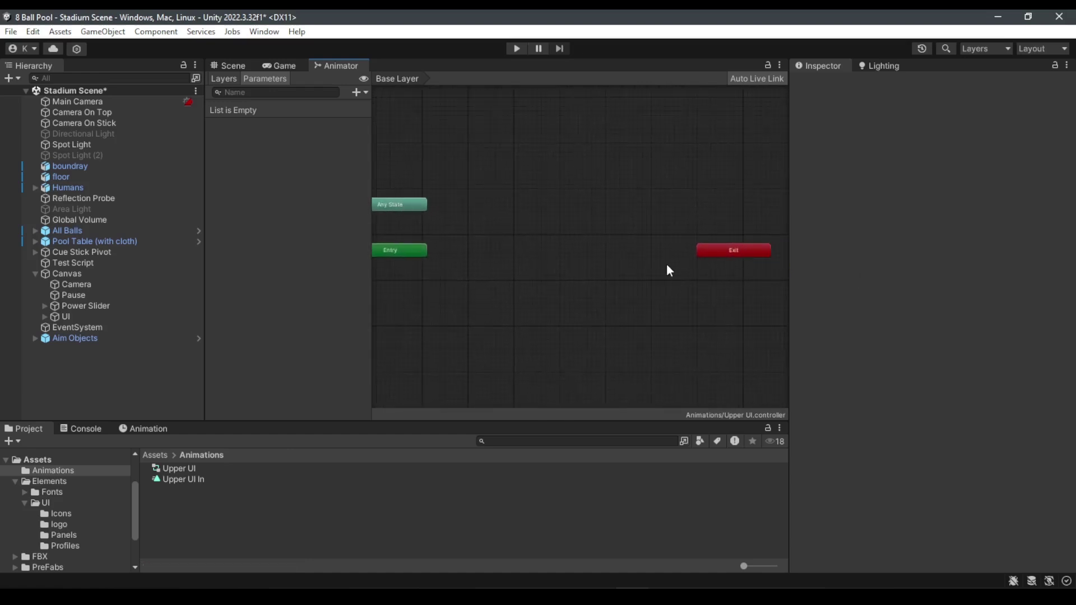
{"action": "key", "text": "ctrl+z"}
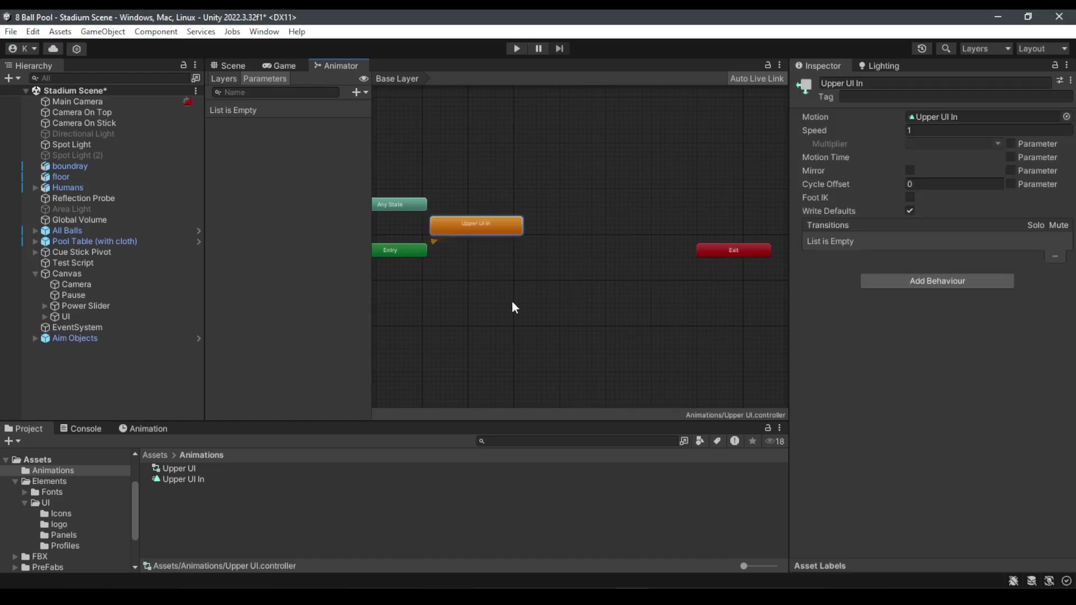
Create an empty state in the graph just below Upper UI In and select it
{"action": "scroll", "coordinate": [616, 325], "scroll_direction": "up", "scroll_amount": 6}
{"action": "middle_click_drag", "start_coordinate": [579, 300], "coordinate": [645, 376]}
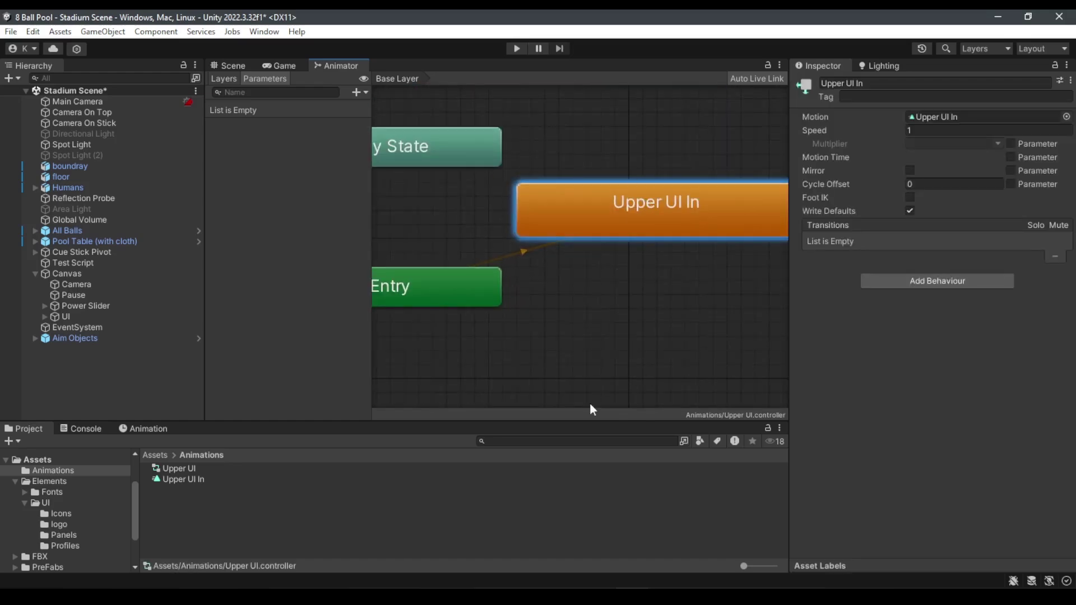
{"action": "right_click", "coordinate": [609, 281]}
{"action": "mouse_move", "coordinate": [650, 289]}
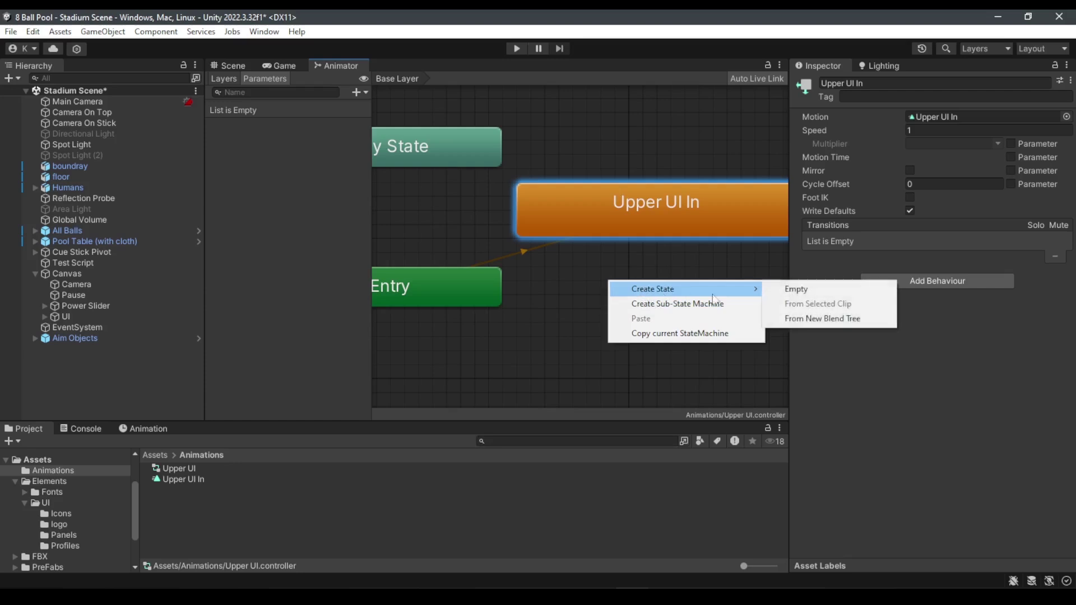
{"action": "left_click", "coordinate": [802, 295]}
{"action": "scroll", "coordinate": [626, 315], "scroll_direction": "down", "scroll_amount": 4}
{"action": "left_click", "coordinate": [583, 305]}
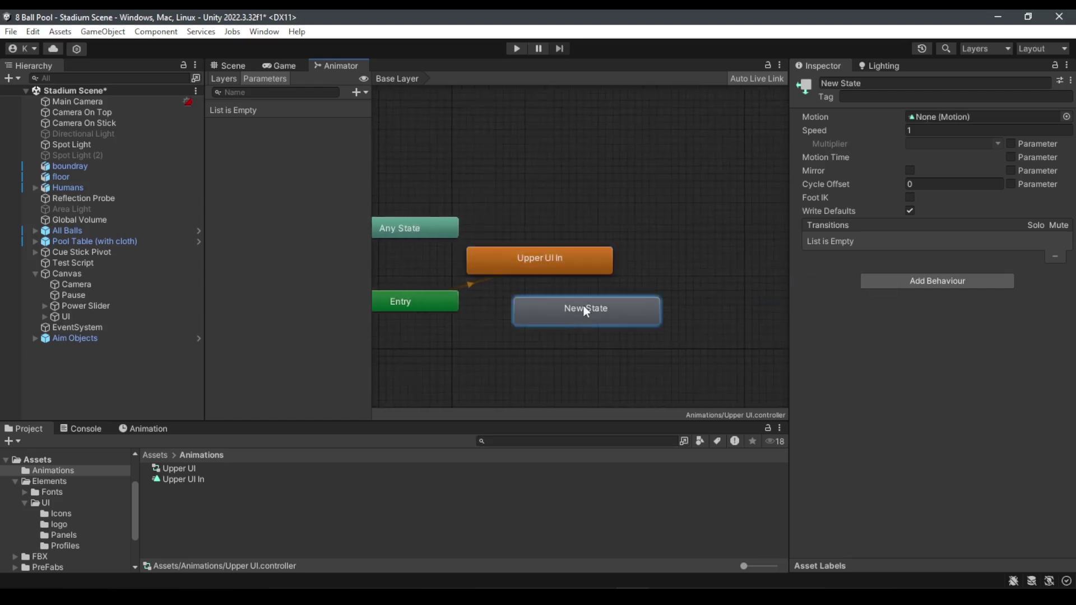
Compare the Motion settings of the Upper UI In state and the empty New State
{"action": "left_click", "coordinate": [566, 256]}
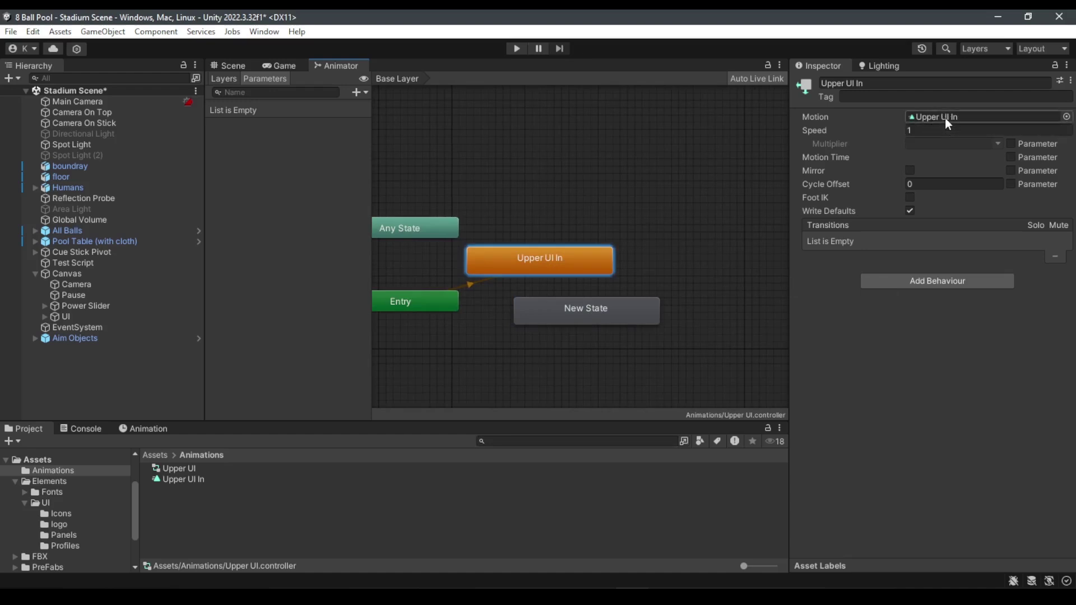
{"action": "left_click", "coordinate": [605, 308]}
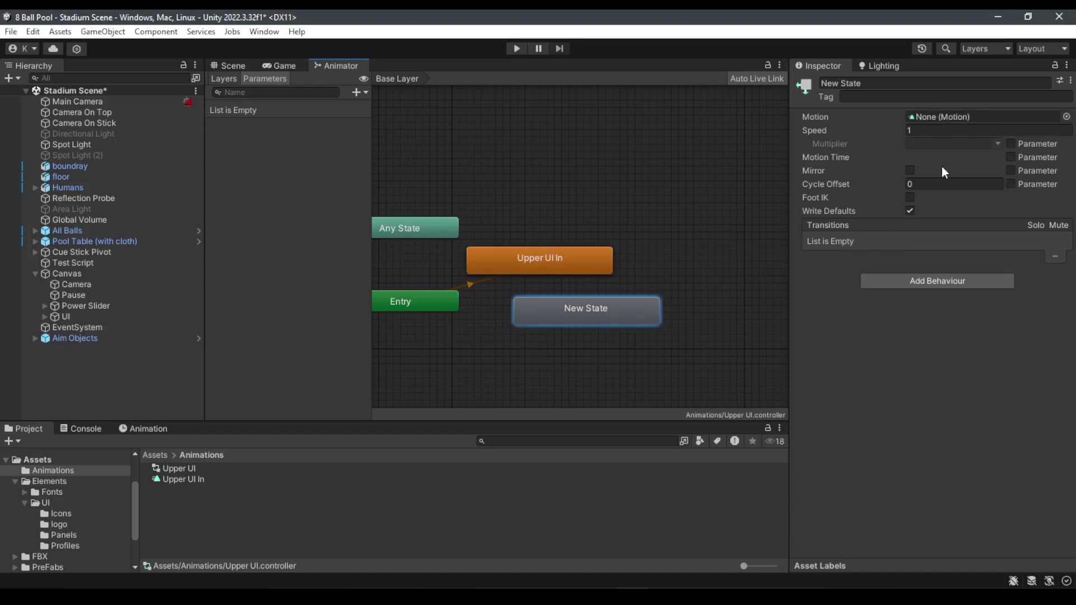
{"action": "left_click", "coordinate": [577, 270]}
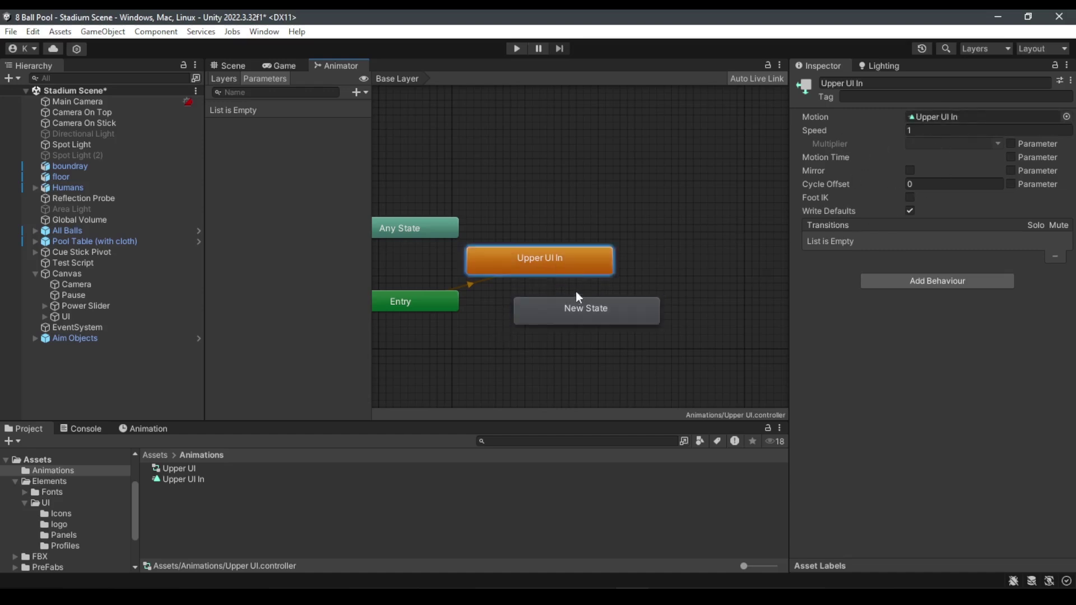
Delete the empty New State from the state graph
{"action": "left_click", "coordinate": [596, 313]}
{"action": "key", "text": "Delete"}
{"action": "scroll", "coordinate": [572, 306], "scroll_direction": "up", "scroll_amount": 5}
{"action": "scroll", "coordinate": [571, 305], "scroll_direction": "down", "scroll_amount": 3}
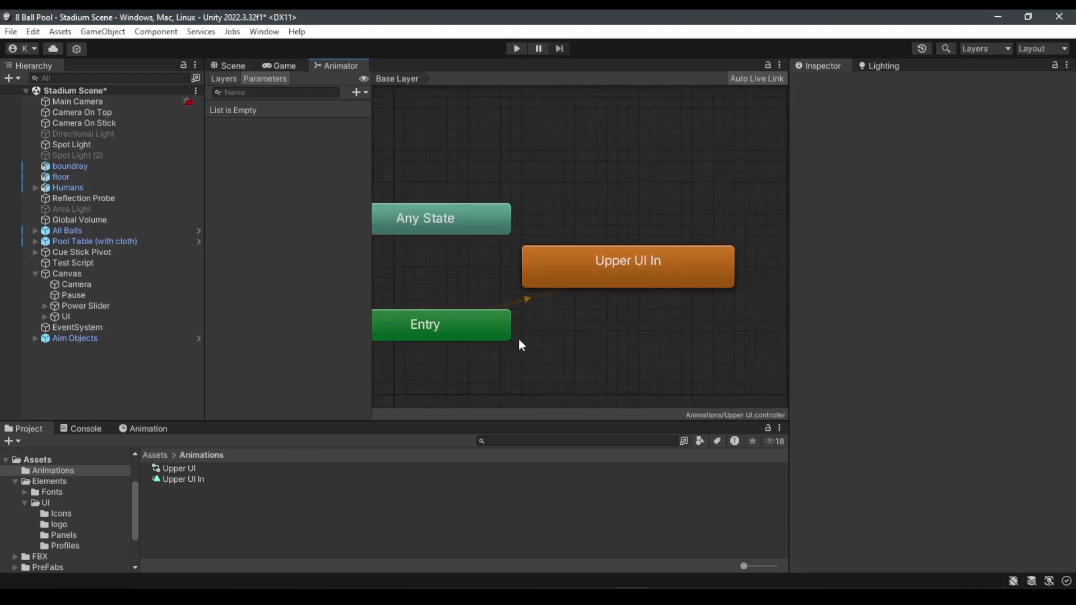
Move the Upper UI In state a little further right of the Any State and Entry nodes
{"action": "left_click_drag", "start_coordinate": [603, 258], "coordinate": [674, 249]}
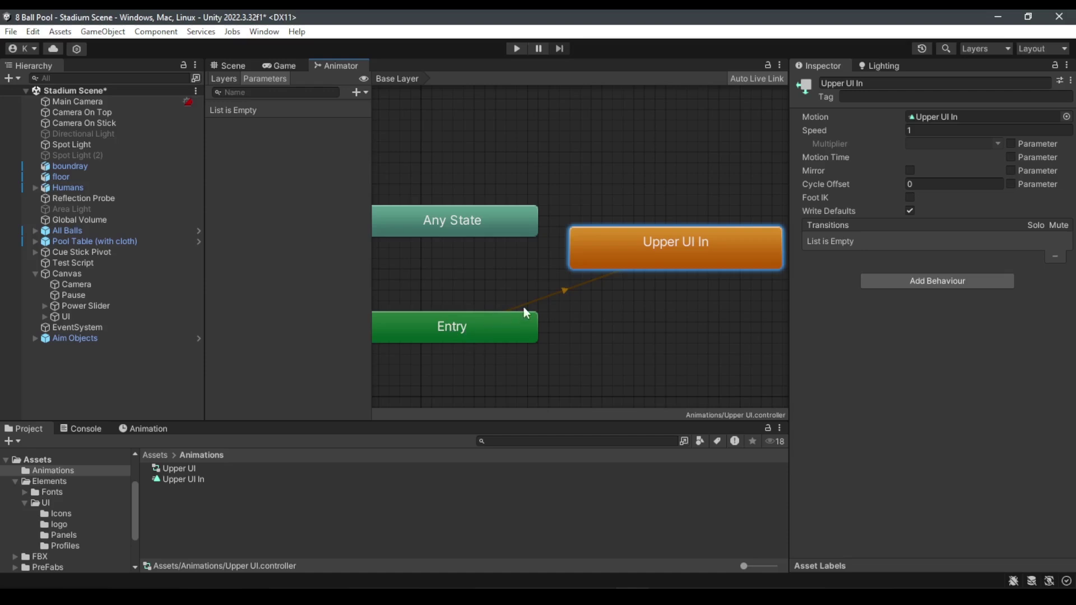
{"action": "middle_click_drag", "start_coordinate": [598, 282], "coordinate": [555, 285]}
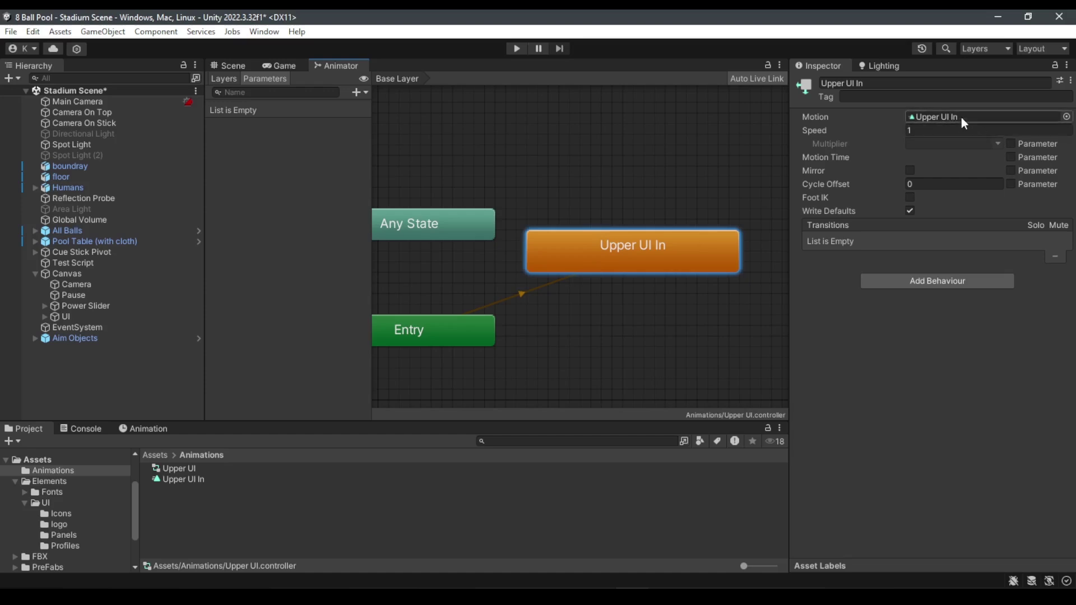
{"action": "scroll", "coordinate": [629, 247], "scroll_direction": "down", "scroll_amount": 3}
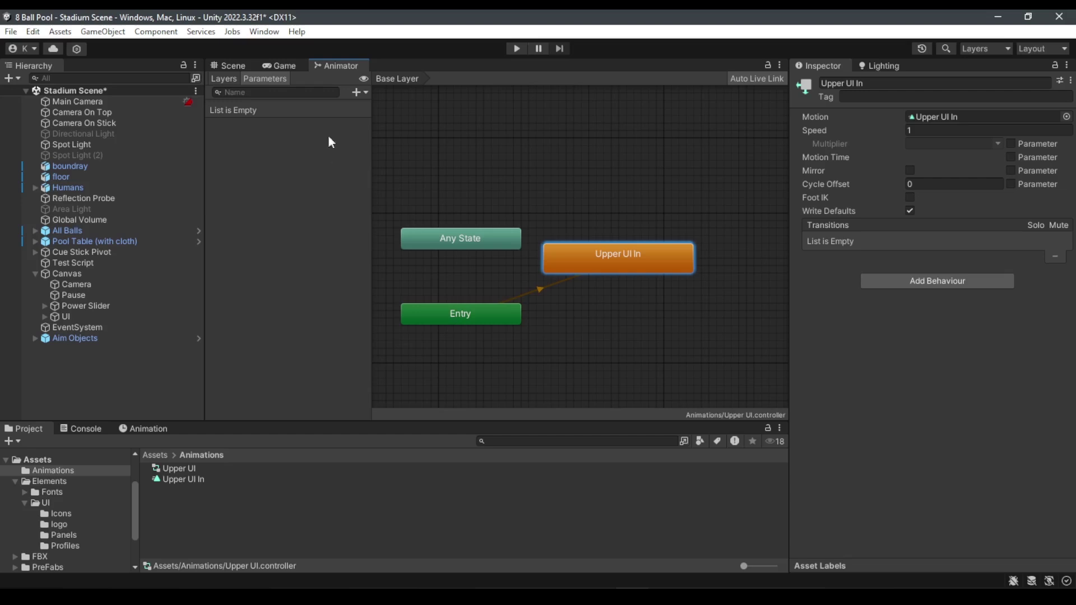
Show the upper game UI in the Scene view together with the Upper UI In clip's animation timeline
{"action": "left_click", "coordinate": [278, 65]}
{"action": "left_click", "coordinate": [237, 66]}
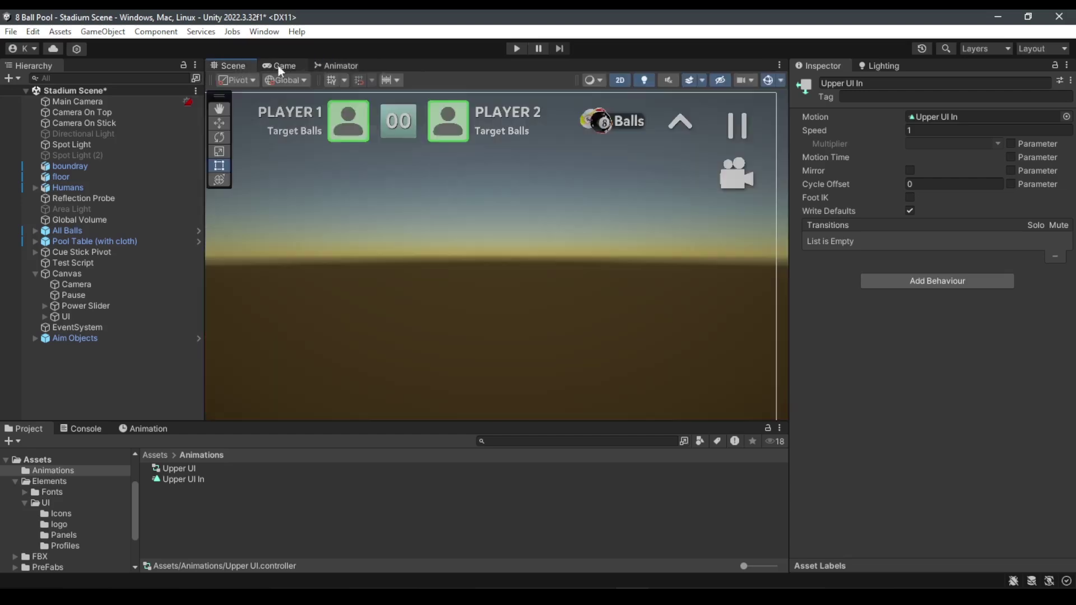
{"action": "left_click", "coordinate": [278, 66]}
{"action": "left_click", "coordinate": [249, 65]}
{"action": "scroll", "coordinate": [422, 187], "scroll_direction": "down", "scroll_amount": 3}
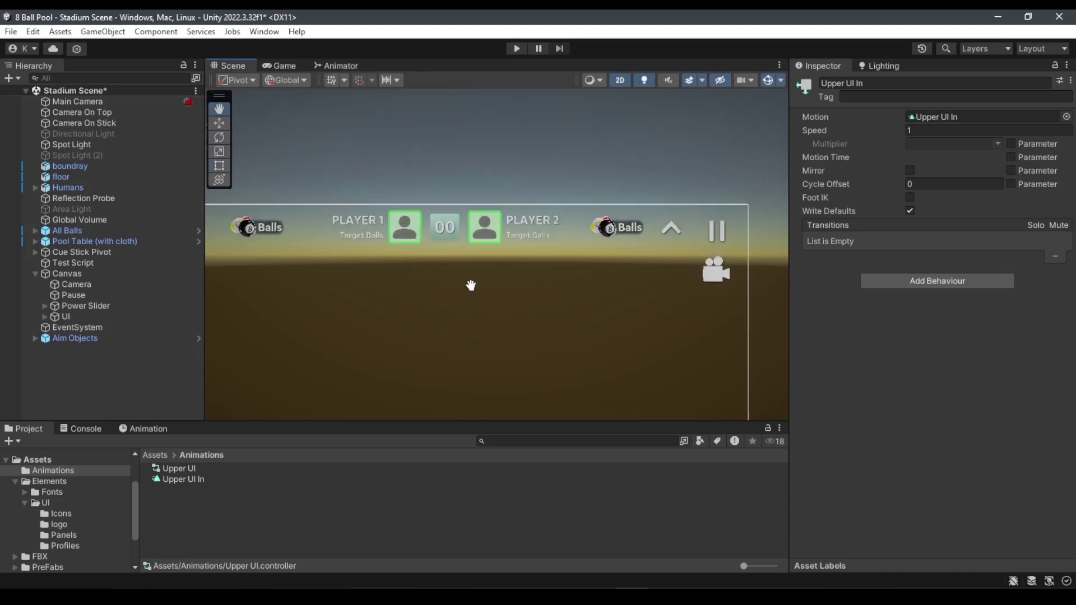
{"action": "scroll", "coordinate": [474, 284], "scroll_direction": "up", "scroll_amount": 3}
{"action": "left_click", "coordinate": [144, 429]}
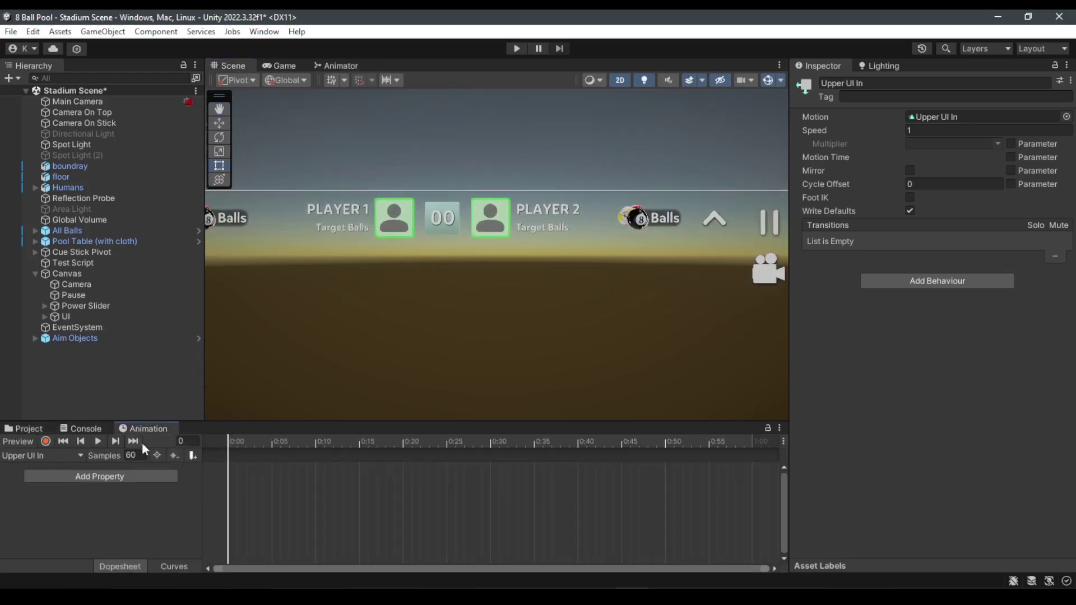
{"action": "left_click_drag", "start_coordinate": [256, 439], "coordinate": [45, 493]}
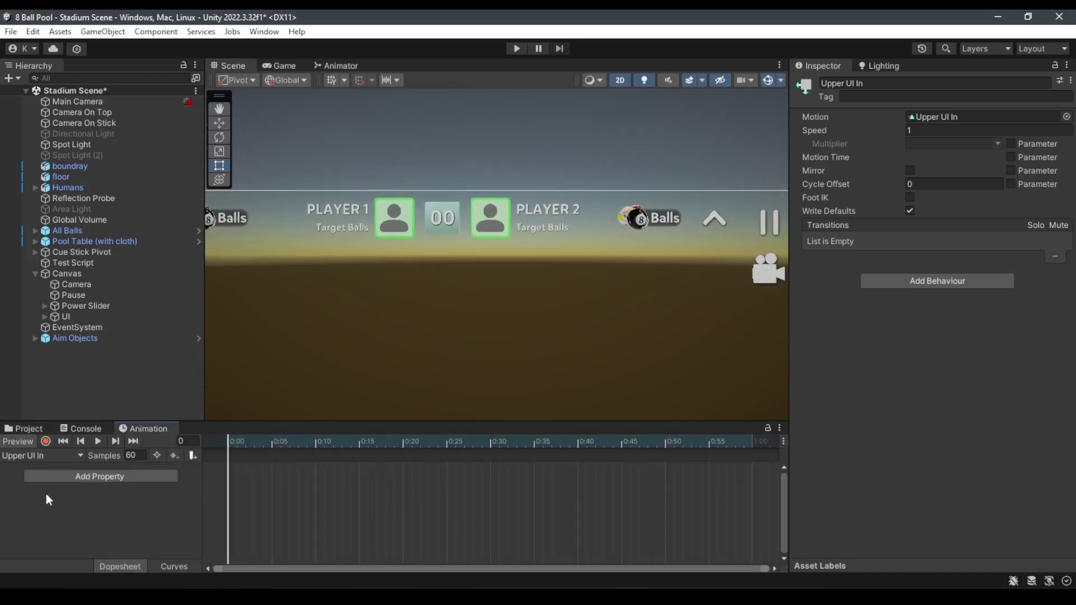
{"action": "left_click", "coordinate": [42, 446]}
{"action": "left_click_drag", "start_coordinate": [289, 439], "coordinate": [237, 440]}
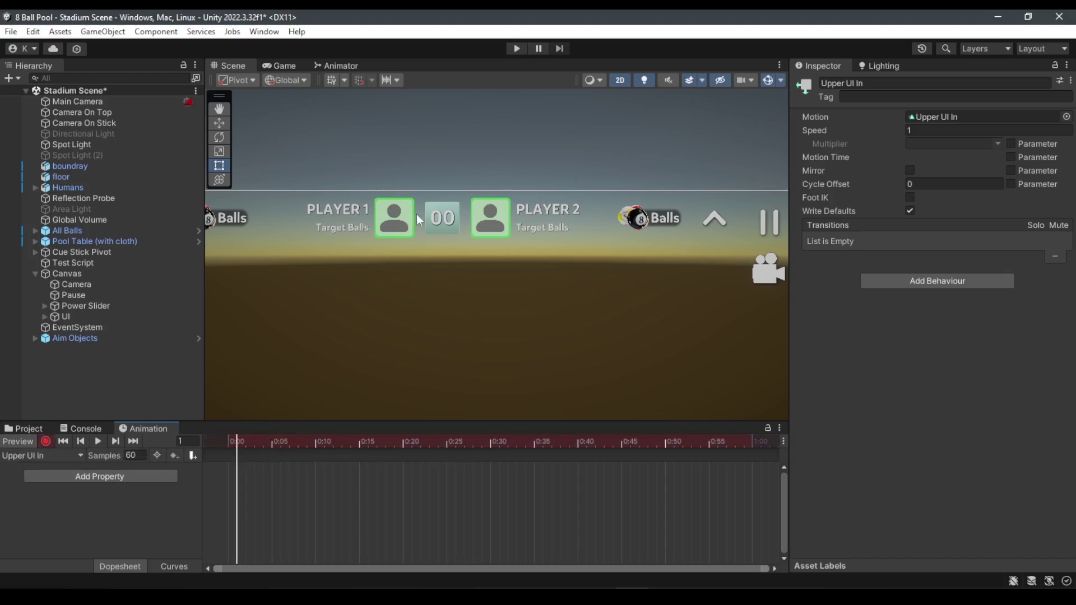
{"action": "left_click", "coordinate": [45, 442]}
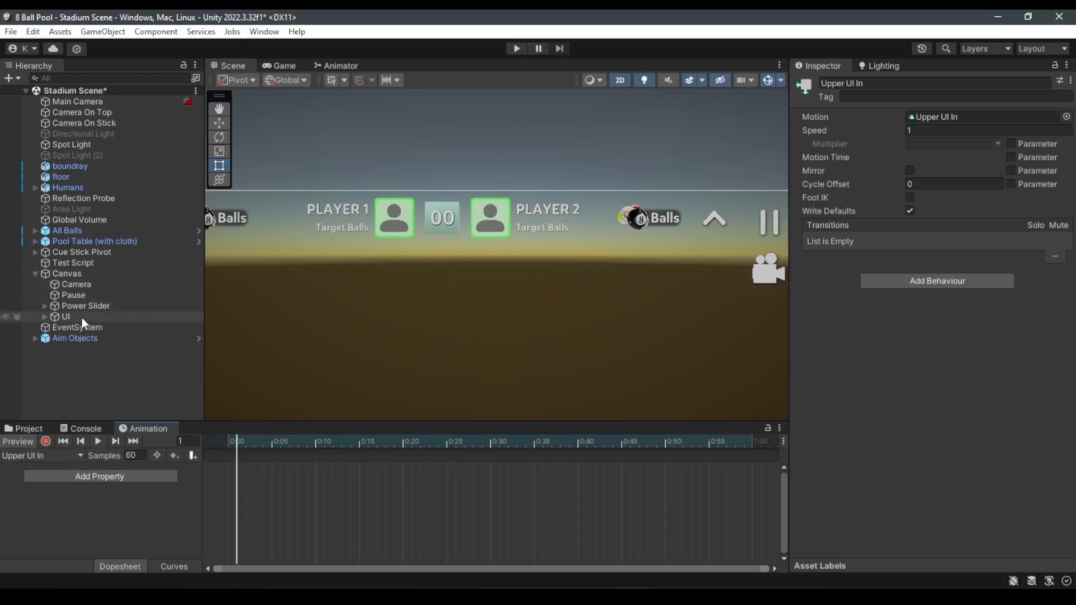
Expand the UI object in the scene hierarchy, then select and frame its Upper Ui child
{"action": "left_click", "coordinate": [45, 317]}
{"action": "left_click", "coordinate": [103, 329]}
{"action": "double_click", "coordinate": [103, 329]}
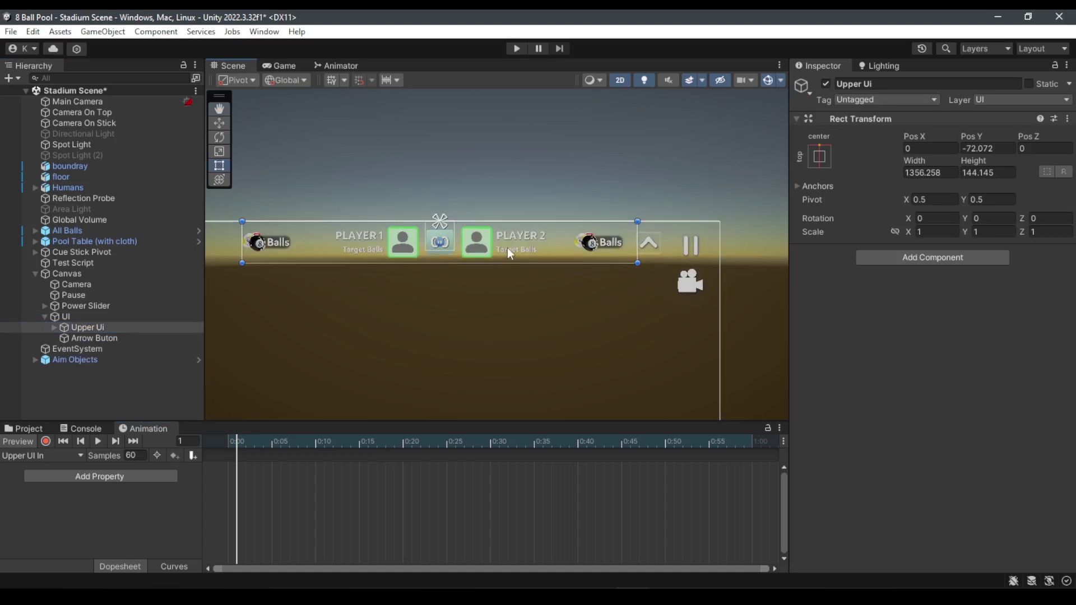
Try moving Upper Ui straight up above the canvas's upper edge, to about Pos Y 59
{"action": "left_click_drag", "start_coordinate": [505, 221], "coordinate": [505, 206]}
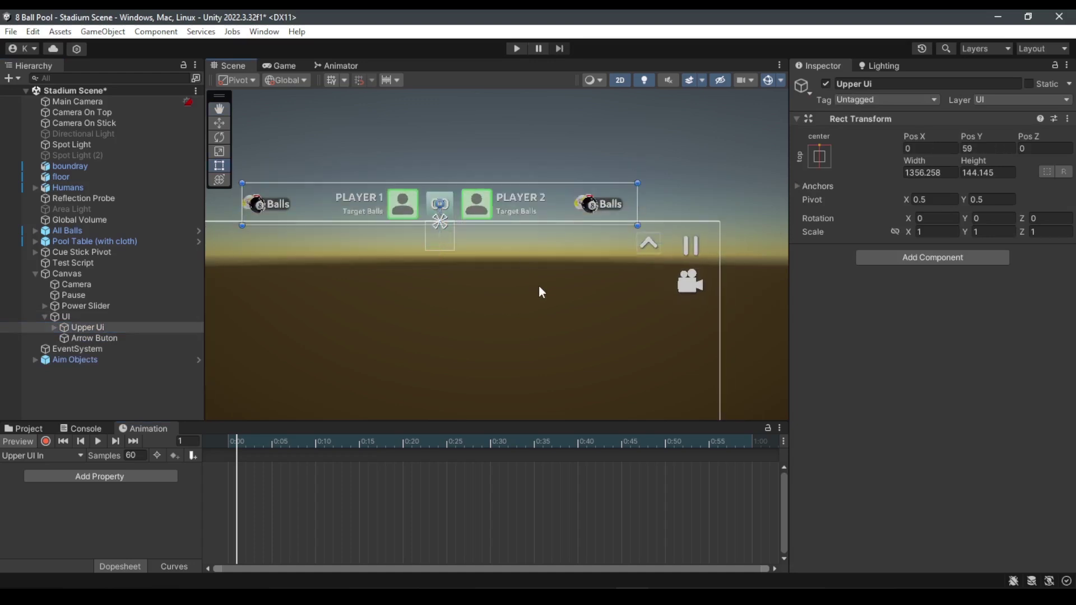
{"action": "scroll", "coordinate": [505, 285], "scroll_direction": "up", "scroll_amount": 3}
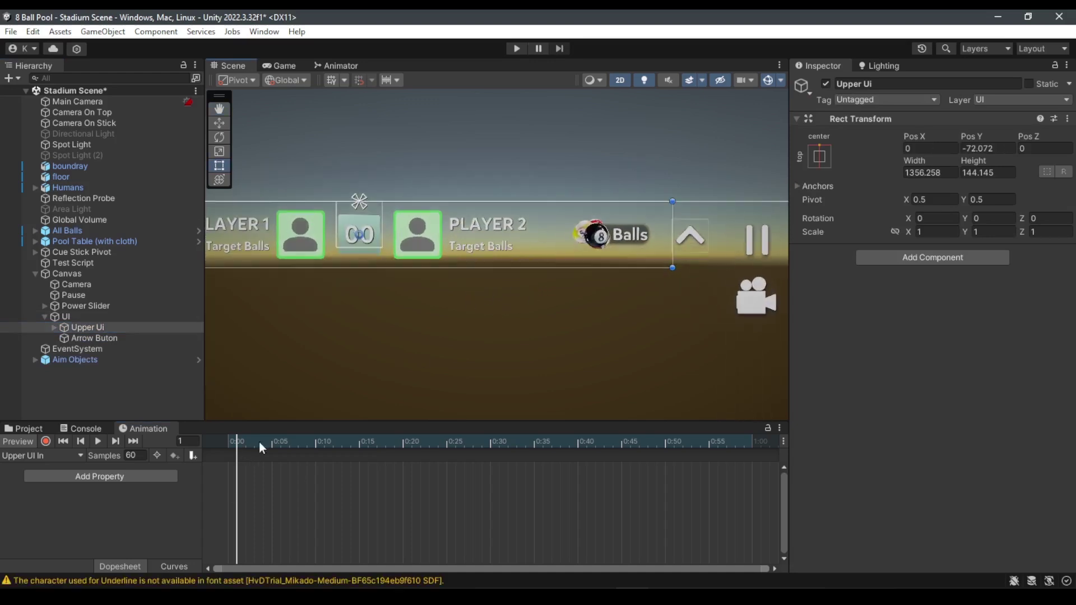
Add a keyframe for Upper Ui's current Pos Y at frame 30 of the Upper UI In clip
{"action": "mouse_move", "coordinate": [247, 441]}
{"action": "left_mouse_down"}
{"action": "mouse_move", "coordinate": [216, 448]}
{"action": "mouse_move", "coordinate": [256, 451]}
{"action": "mouse_move", "coordinate": [241, 460]}
{"action": "left_mouse_up"}
{"action": "left_click_drag", "start_coordinate": [329, 470], "coordinate": [491, 498]}
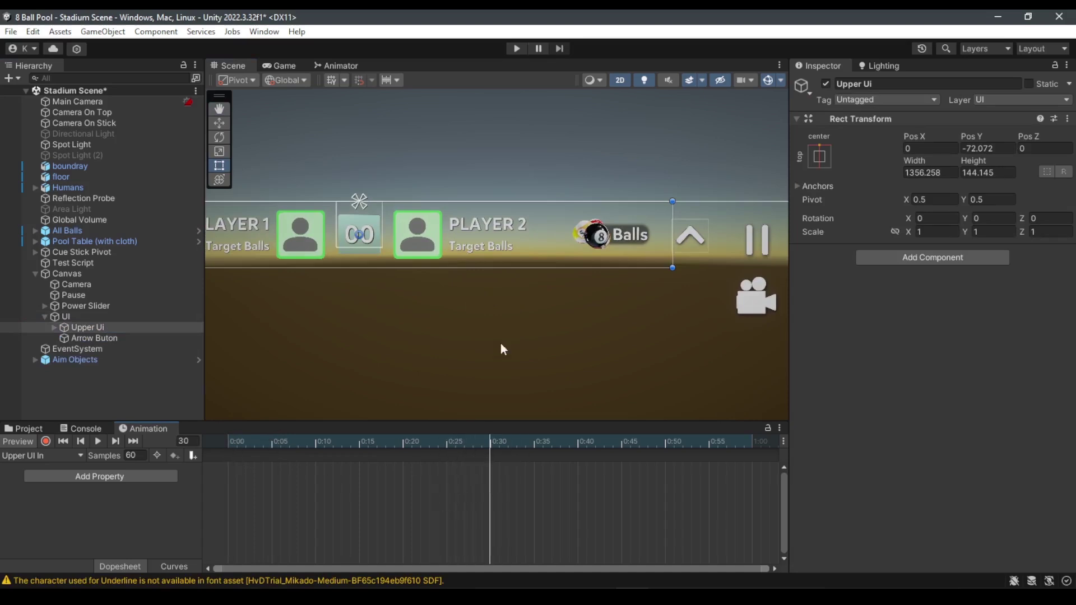
{"action": "scroll", "coordinate": [500, 343], "scroll_direction": "down", "scroll_amount": 4}
{"action": "middle_click_drag", "start_coordinate": [470, 367], "coordinate": [483, 399]}
{"action": "scroll", "coordinate": [523, 339], "scroll_direction": "up", "scroll_amount": 3}
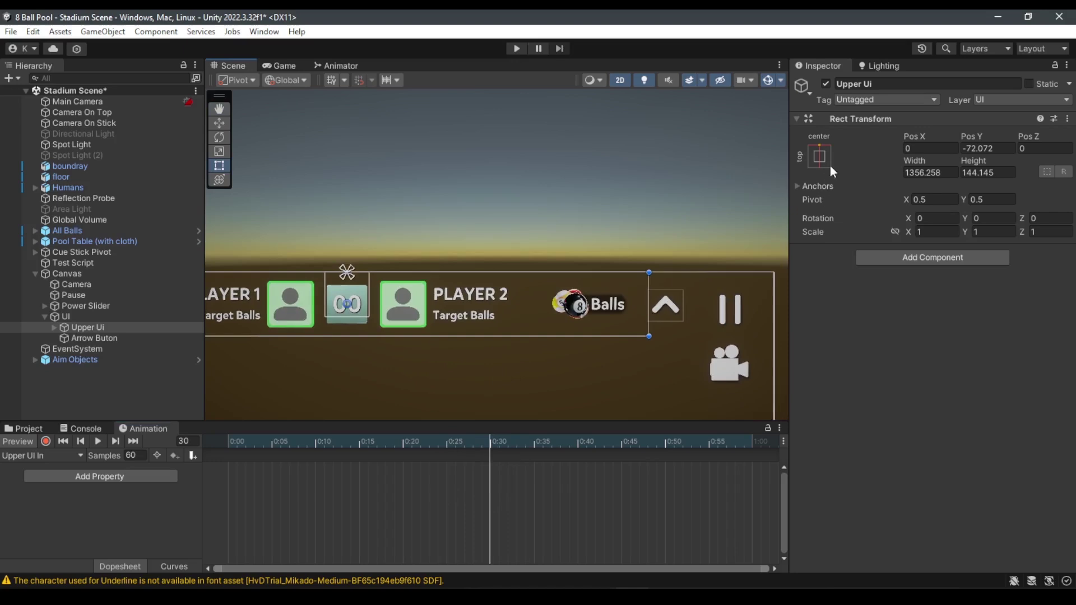
{"action": "mouse_move", "coordinate": [972, 139]}
{"action": "left_mouse_down"}
{"action": "mouse_move", "coordinate": [1006, 135]}
{"action": "mouse_move", "coordinate": [972, 140]}
{"action": "left_mouse_up"}
{"action": "right_click", "coordinate": [971, 140]}
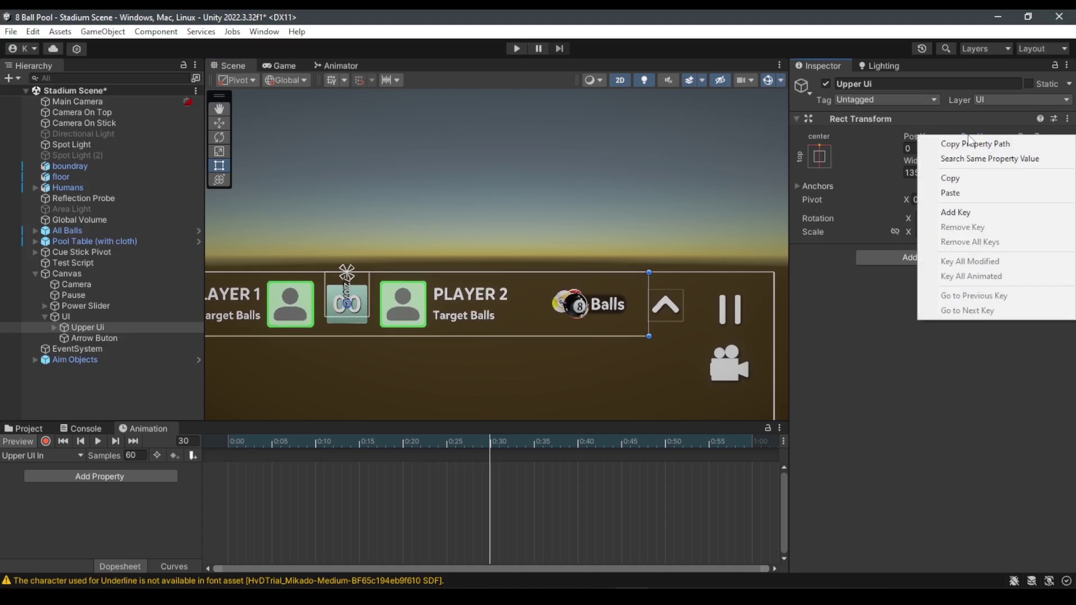
{"action": "left_click", "coordinate": [973, 212]}
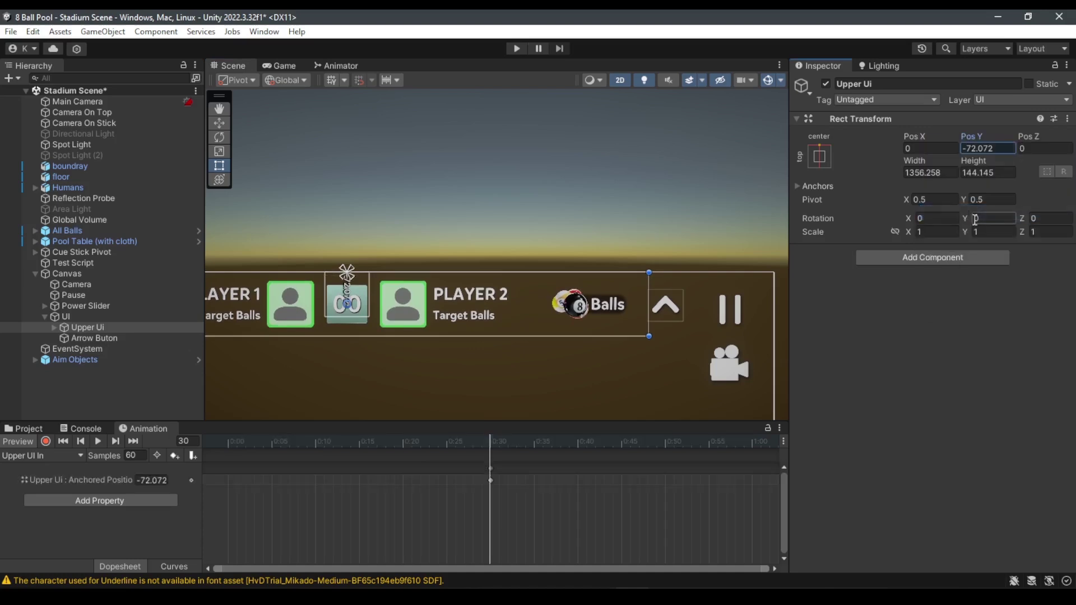
{"action": "left_click", "coordinate": [533, 517]}
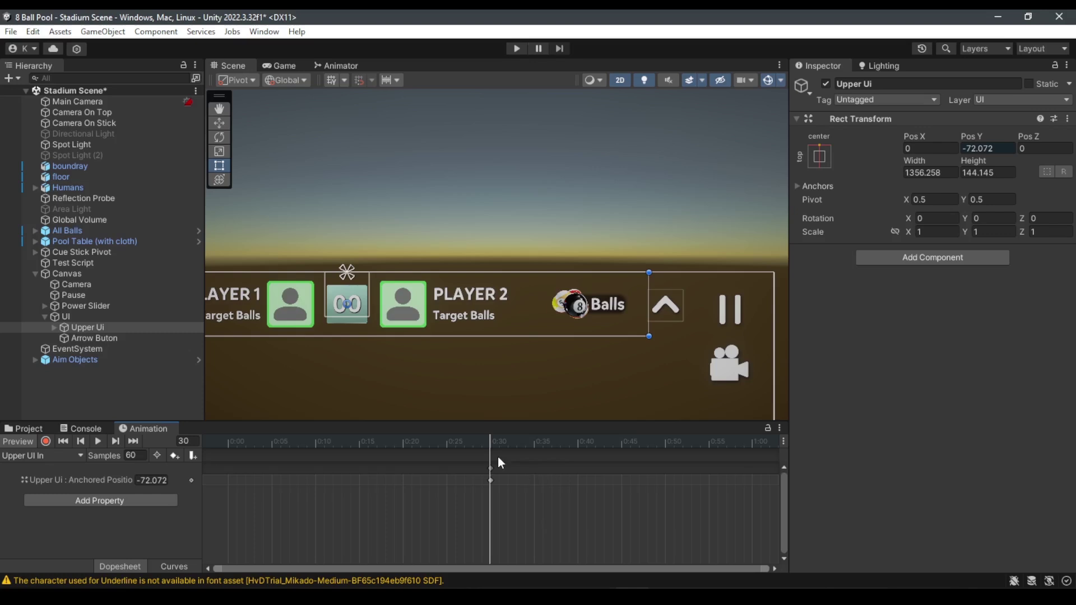
Record a keyframe at frame 0 that places Upper Ui above the canvas at Pos Y 100, and stop recording
{"action": "left_click_drag", "start_coordinate": [490, 444], "coordinate": [221, 451]}
{"action": "left_click", "coordinate": [30, 443]}
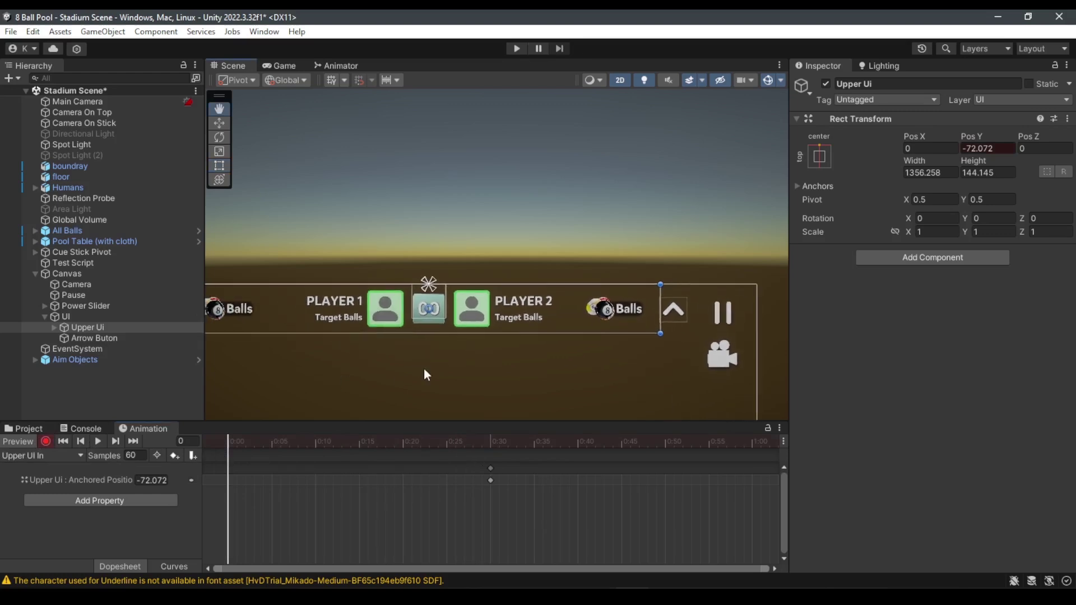
{"action": "left_click_drag", "start_coordinate": [501, 317], "coordinate": [507, 251]}
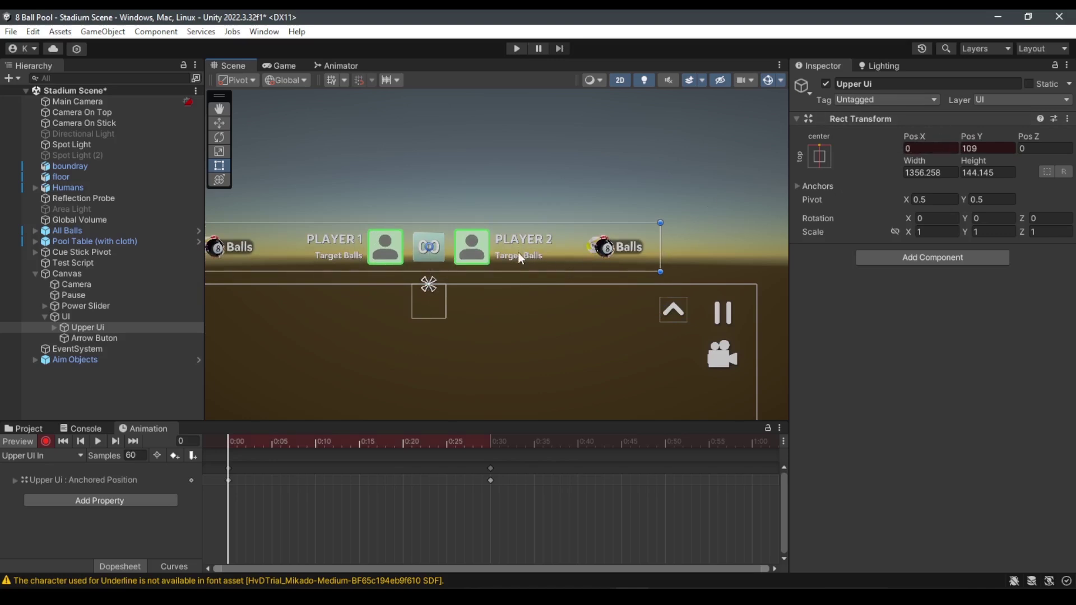
{"action": "scroll", "coordinate": [517, 252], "scroll_direction": "up", "scroll_amount": 2}
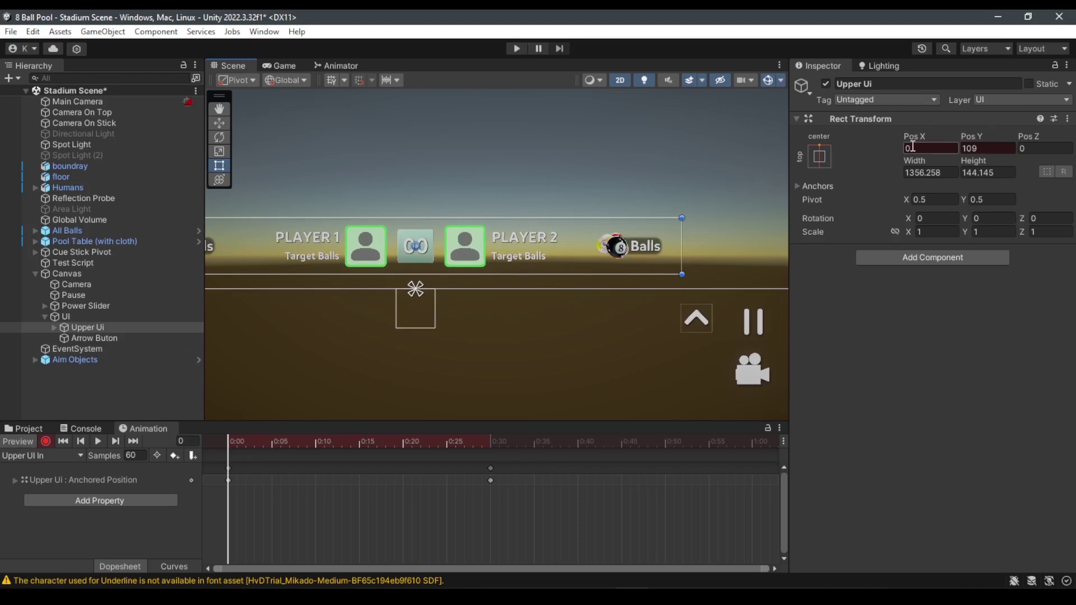
{"action": "left_click", "coordinate": [988, 149]}
{"action": "type", "text": "100"}
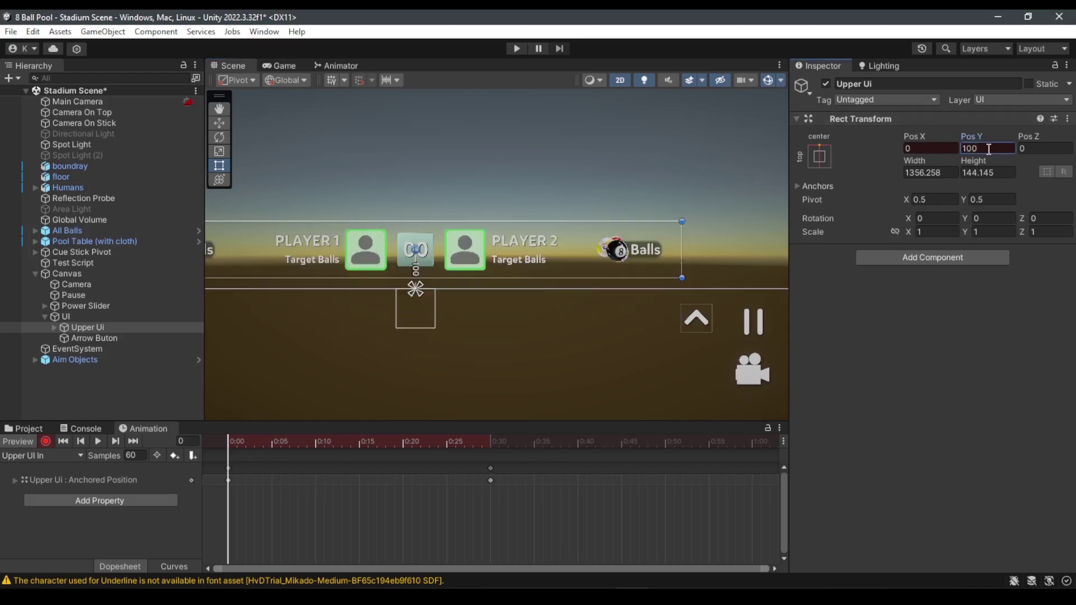
{"action": "left_click", "coordinate": [46, 441]}
Remove the Pos X key of Upper Ui at frame 0 of the Upper UI In clip
{"action": "scroll", "coordinate": [337, 504], "scroll_direction": "up", "scroll_amount": 2}
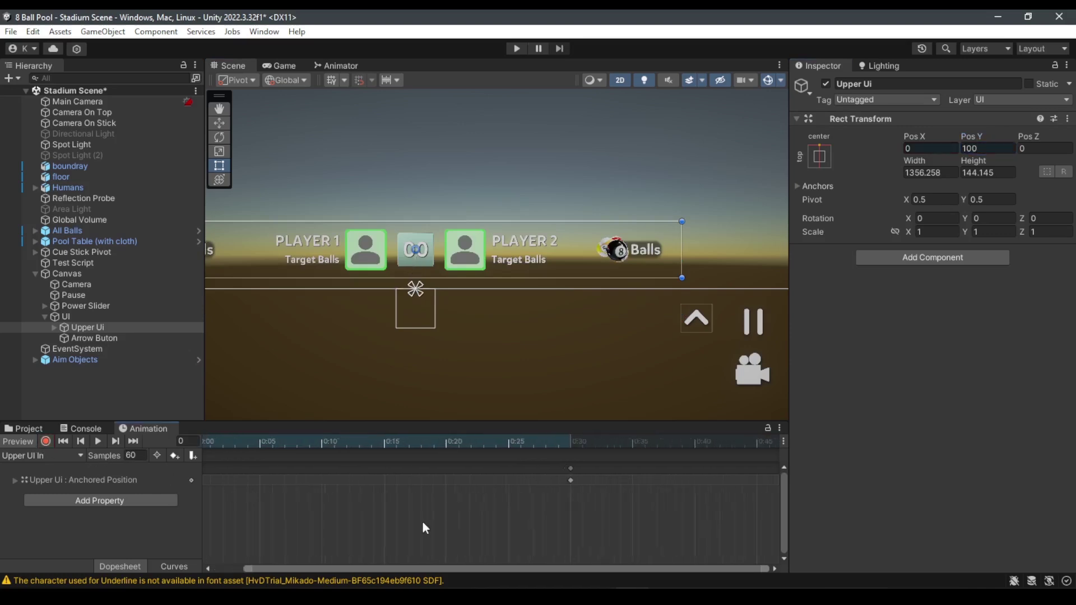
{"action": "right_click", "coordinate": [916, 134]}
{"action": "left_click", "coordinate": [987, 228]}
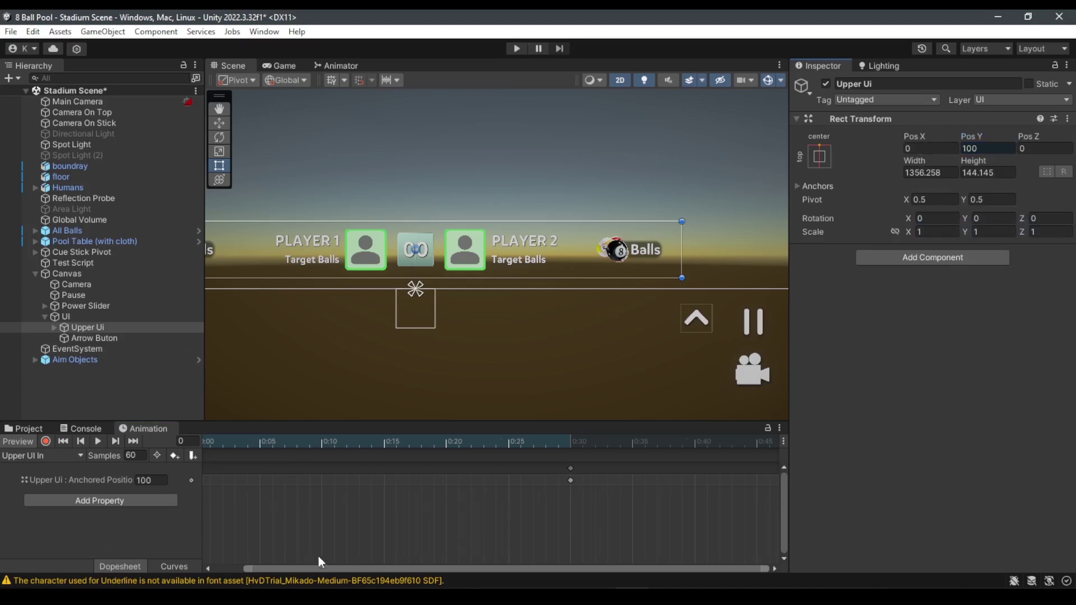
Preview Upper Ui's slide-in motion by playing the Upper UI In clip
{"action": "scroll", "coordinate": [320, 560], "scroll_direction": "down", "scroll_amount": 1}
{"action": "middle_click_drag", "start_coordinate": [342, 516], "coordinate": [365, 514]}
{"action": "key", "text": "space"}
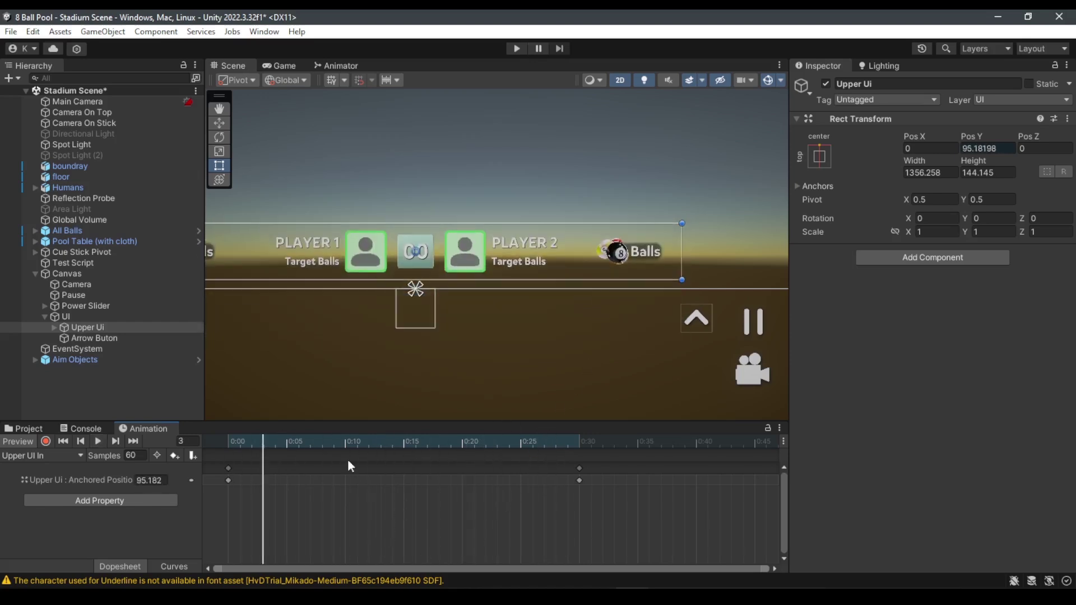
Add a rotation keyframe for Arrow Buton at frame 30 of the Upper UI In clip
{"action": "left_click_drag", "start_coordinate": [294, 442], "coordinate": [170, 454]}
{"action": "left_click", "coordinate": [87, 339]}
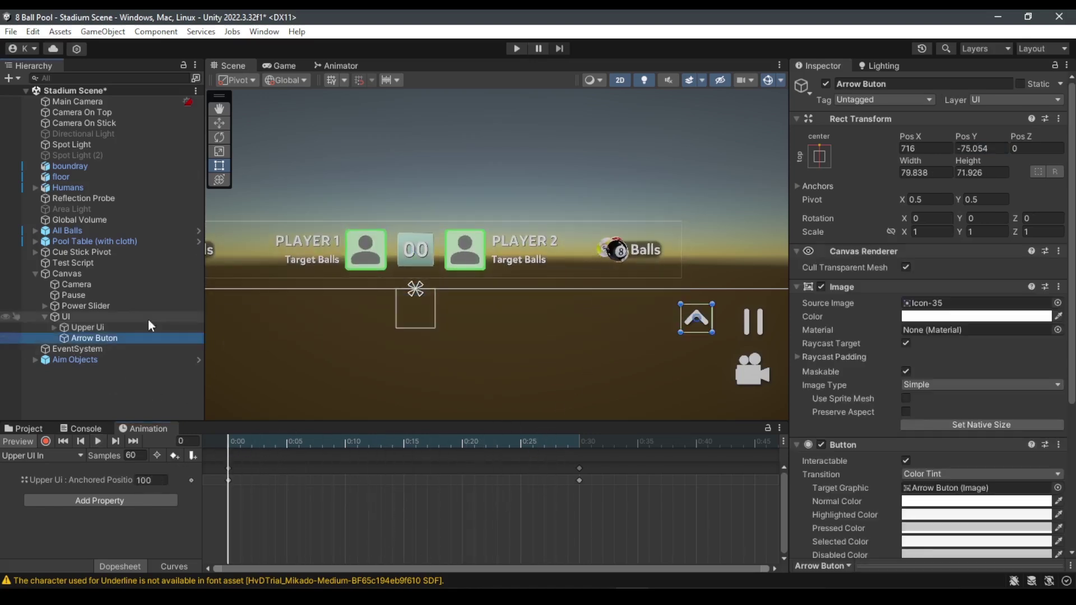
{"action": "key", "text": "f"}
{"action": "left_click_drag", "start_coordinate": [254, 449], "coordinate": [579, 445]}
{"action": "scroll", "coordinate": [583, 331], "scroll_direction": "up", "scroll_amount": 3}
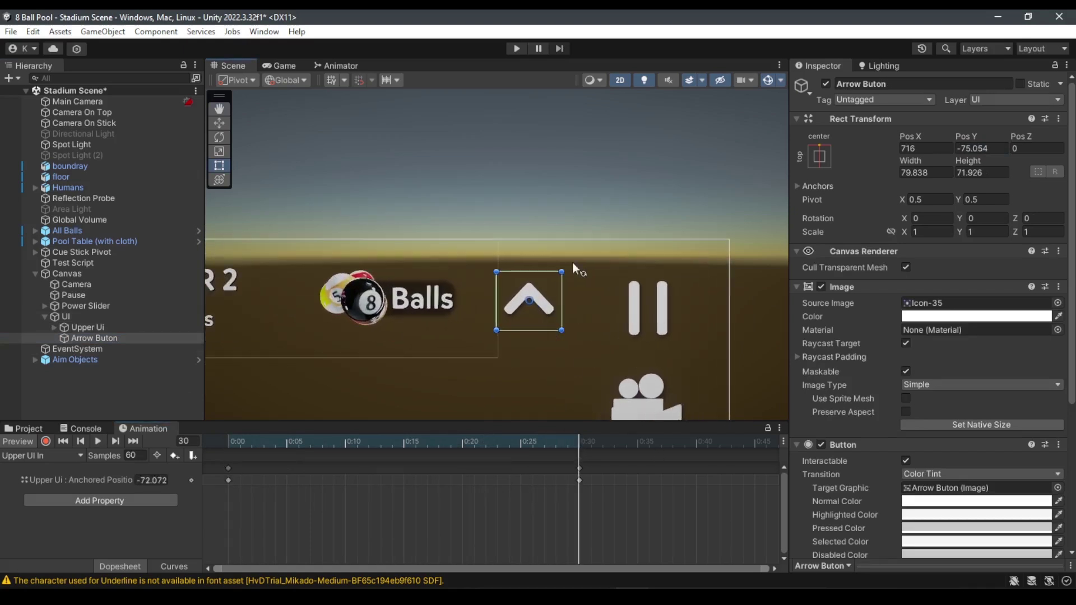
{"action": "left_click_drag", "start_coordinate": [1015, 216], "coordinate": [1060, 225]}
{"action": "key", "text": "ctrl+z"}
{"action": "right_click", "coordinate": [1017, 220]}
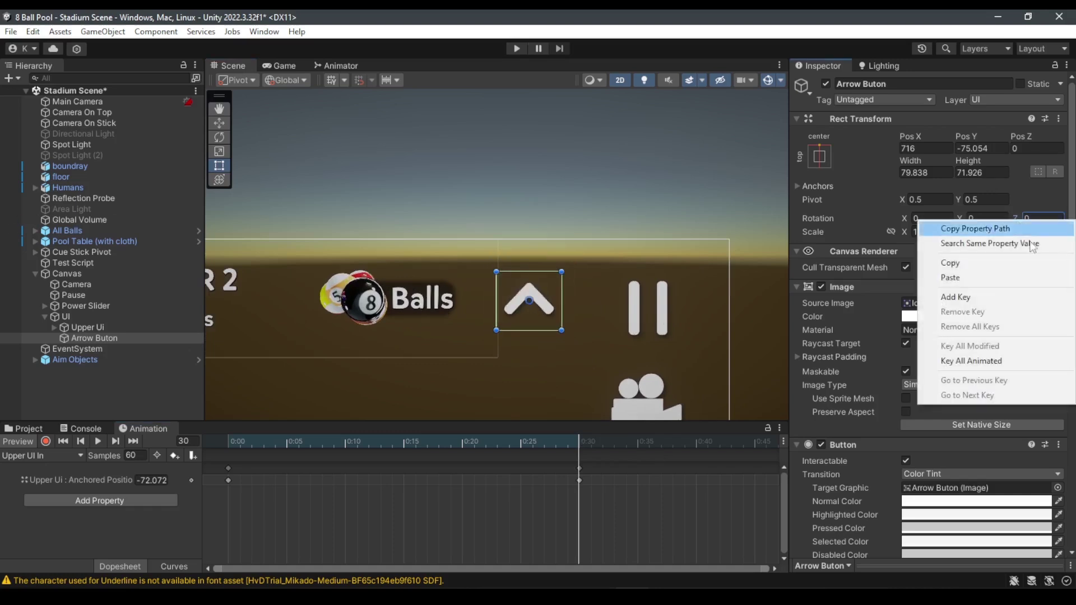
{"action": "left_click", "coordinate": [942, 297]}
{"action": "scroll", "coordinate": [402, 453], "scroll_direction": "down", "scroll_amount": 2}
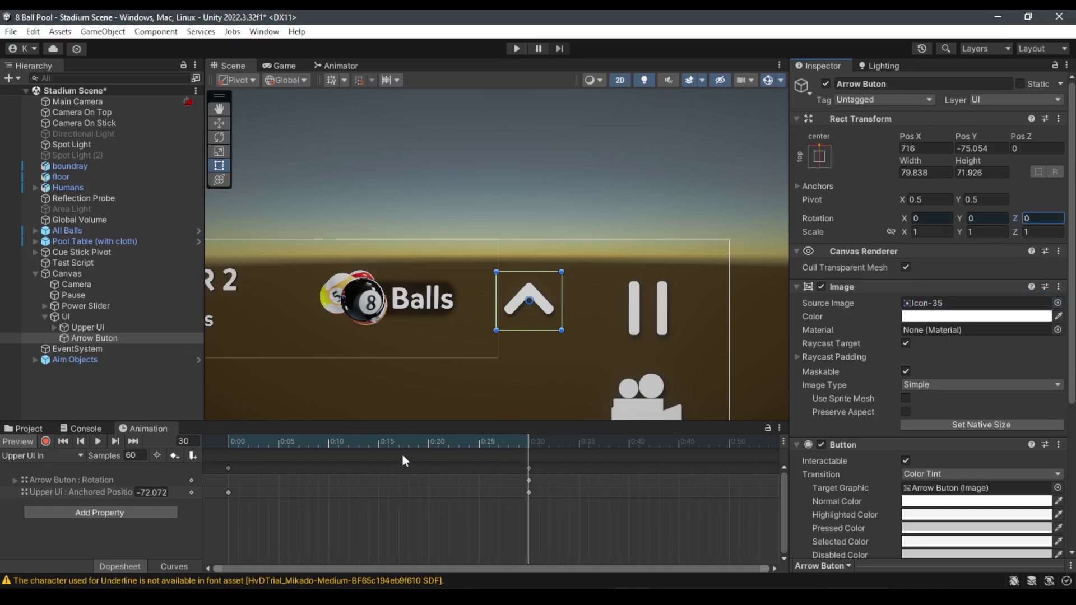
Set Arrow Buton's Z rotation to 180 at frame 0 and add a rotation keyframe there
{"action": "left_click", "coordinate": [230, 442]}
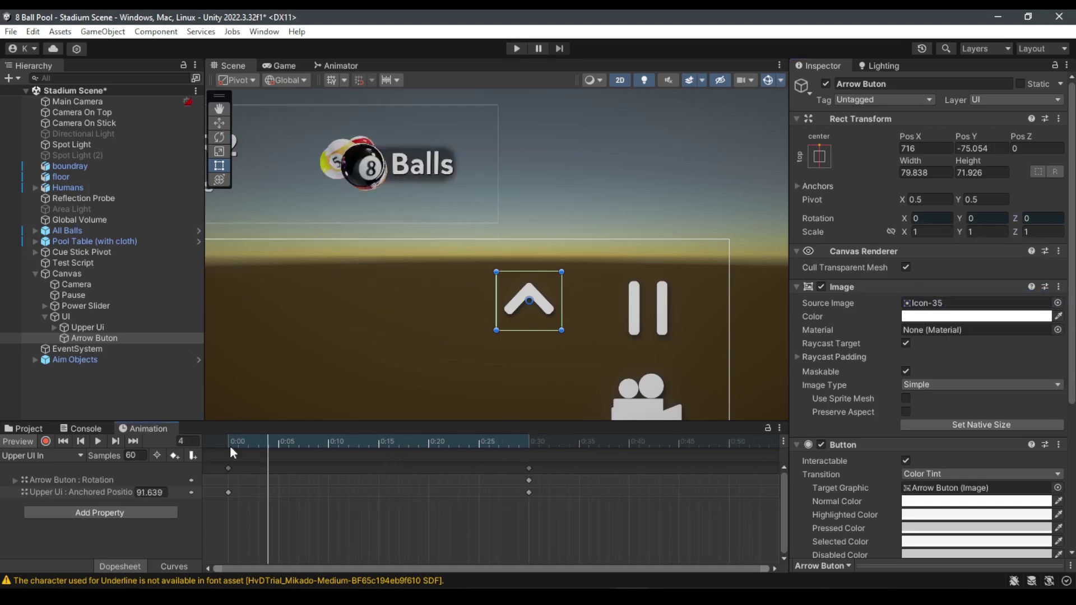
{"action": "left_click", "coordinate": [1037, 219]}
{"action": "type", "text": "90"}
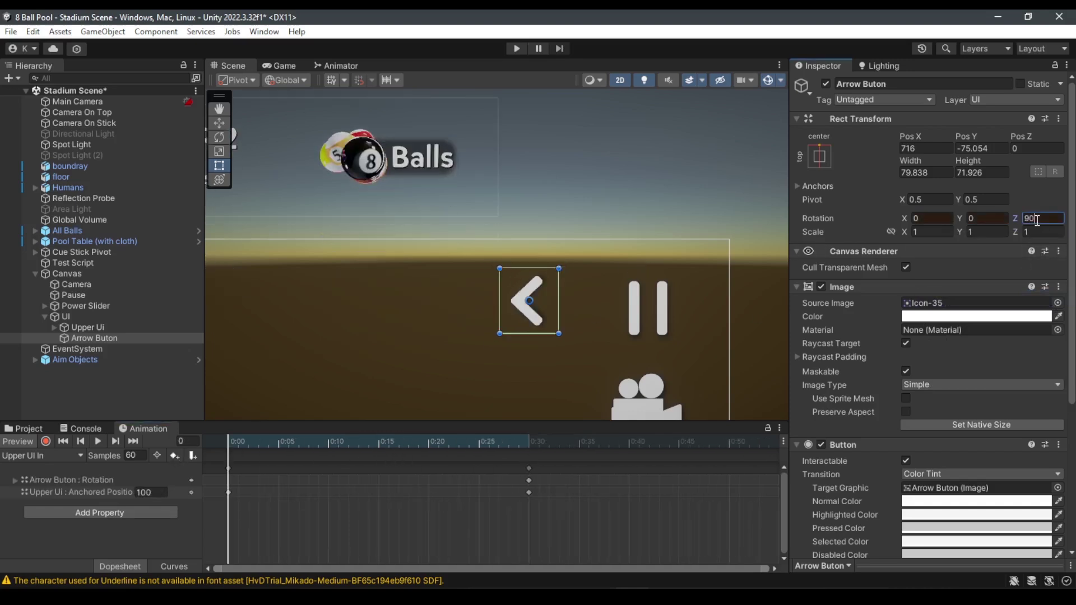
{"action": "key", "text": "BackSpace"}
{"action": "key", "text": "BackSpace"}
{"action": "type", "text": "180"}
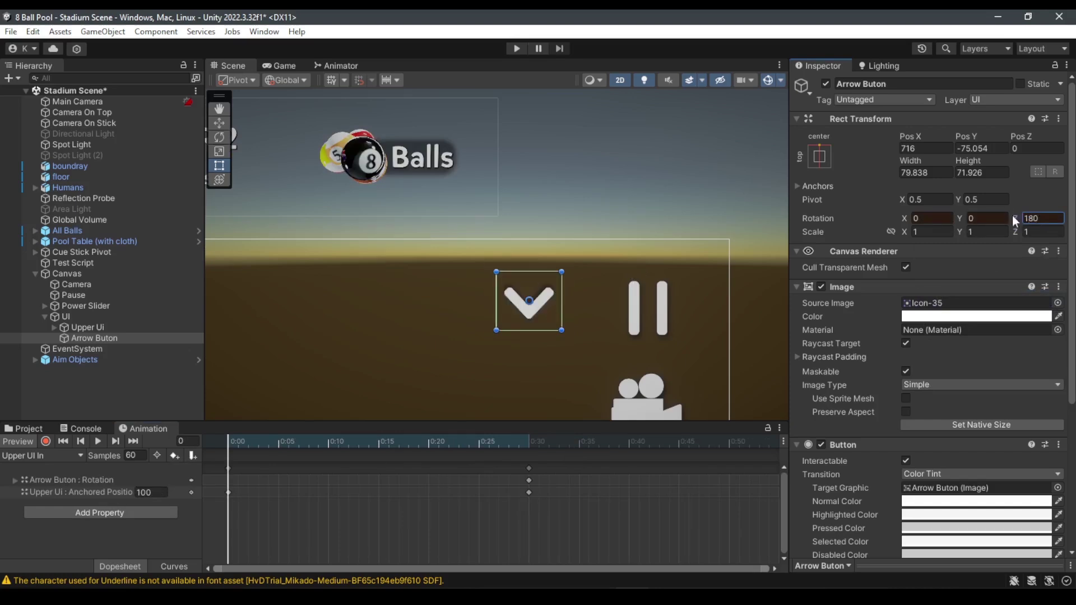
{"action": "right_click", "coordinate": [1017, 217]}
{"action": "left_click", "coordinate": [981, 288]}
{"action": "scroll", "coordinate": [604, 331], "scroll_direction": "down", "scroll_amount": 3}
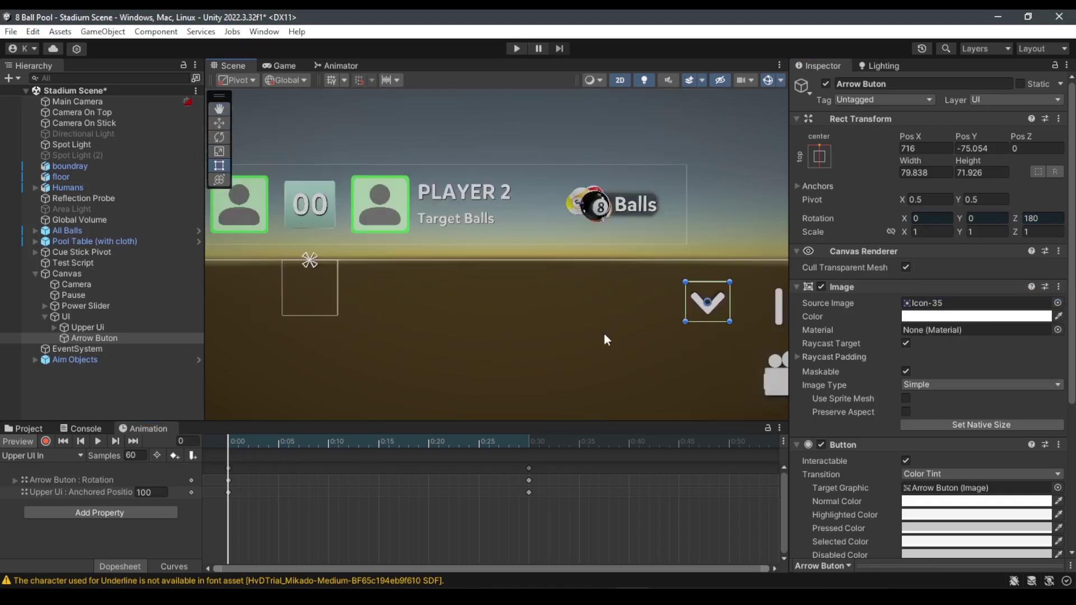
Preview the Upper UI In clip by playing and scrubbing it, checking the arrow's rotation together with the panel's slide-in
{"action": "left_click", "coordinate": [691, 228]}
{"action": "left_click", "coordinate": [318, 493]}
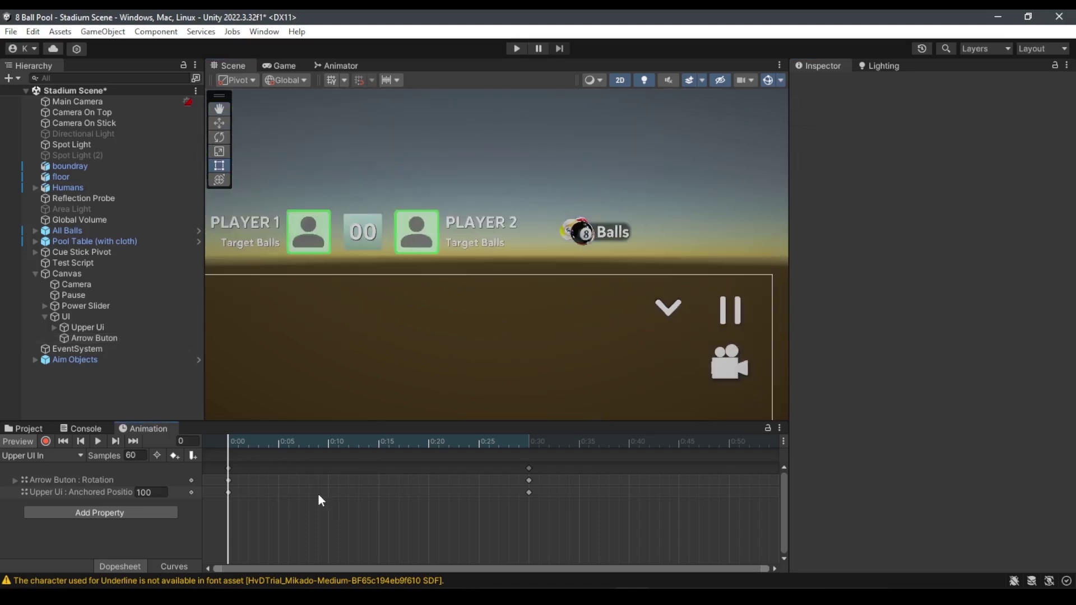
{"action": "key", "text": "space"}
{"action": "scroll", "coordinate": [476, 324], "scroll_direction": "down", "scroll_amount": 3}
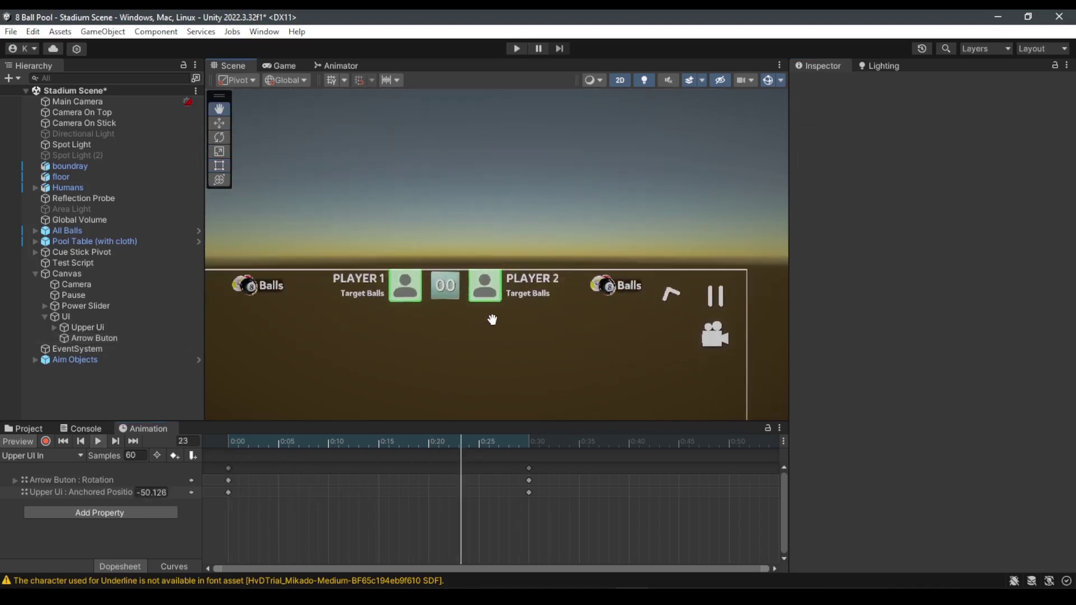
{"action": "left_click_drag", "start_coordinate": [371, 445], "coordinate": [527, 485]}
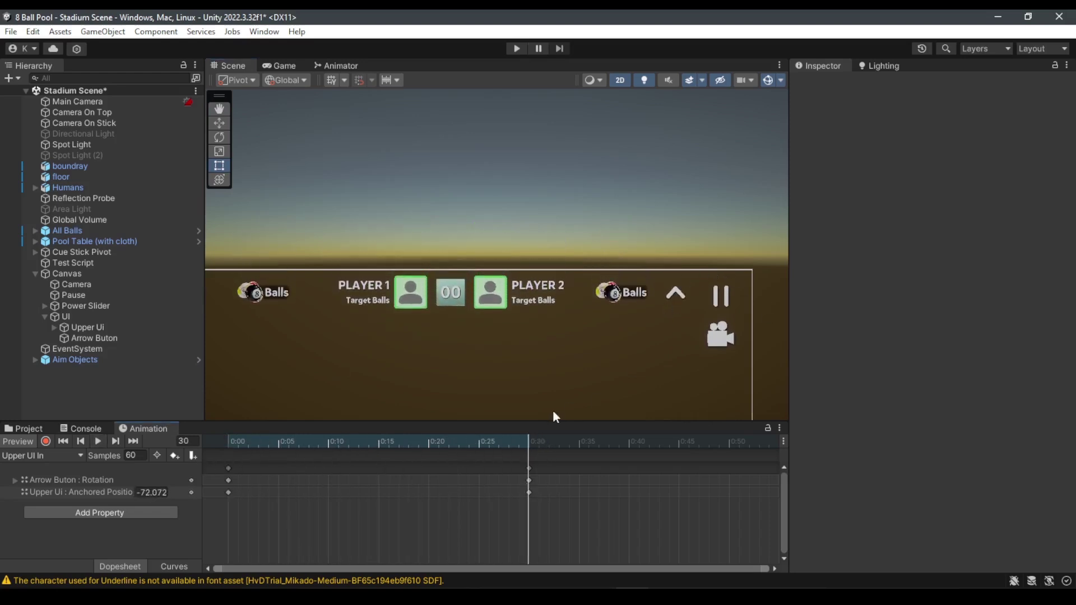
{"action": "left_click_drag", "start_coordinate": [523, 444], "coordinate": [213, 456]}
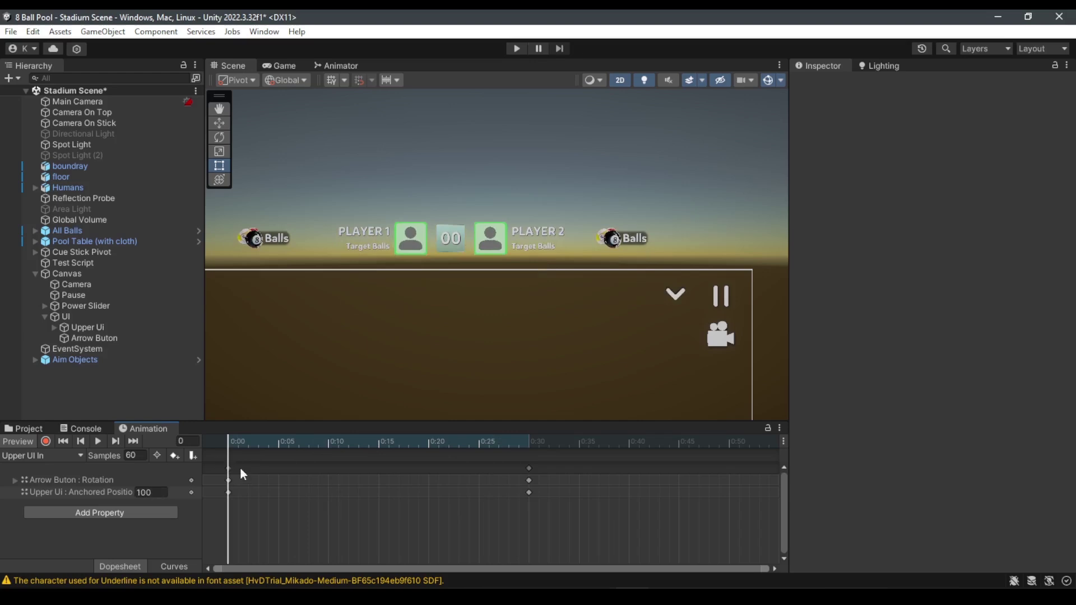
{"action": "key", "text": "space"}
{"action": "key", "text": "space"}
{"action": "scroll", "coordinate": [352, 328], "scroll_direction": "up", "scroll_amount": 5}
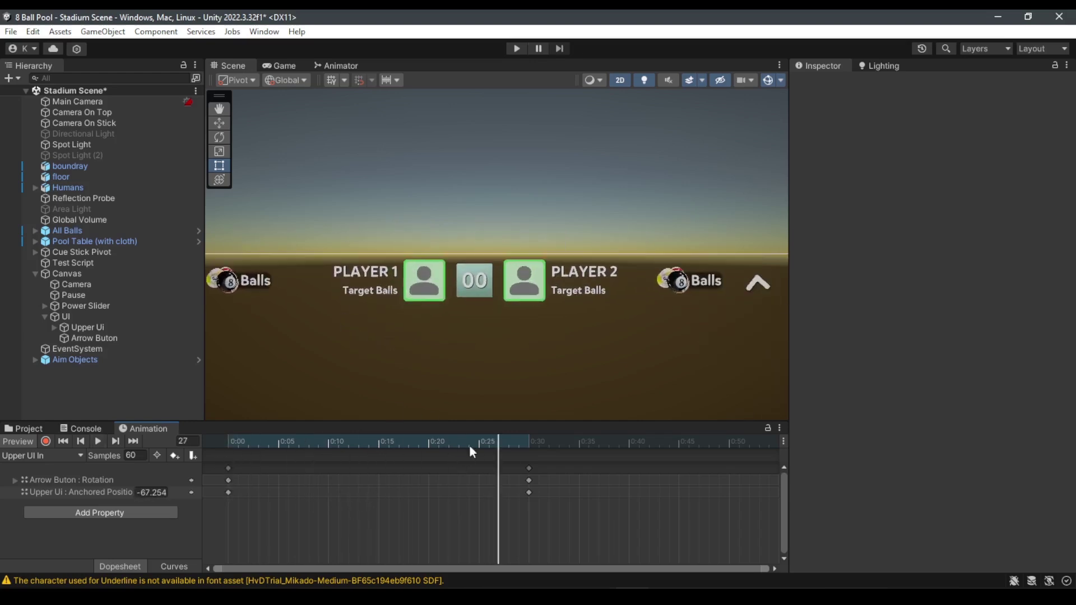
{"action": "left_click_drag", "start_coordinate": [469, 446], "coordinate": [319, 499]}
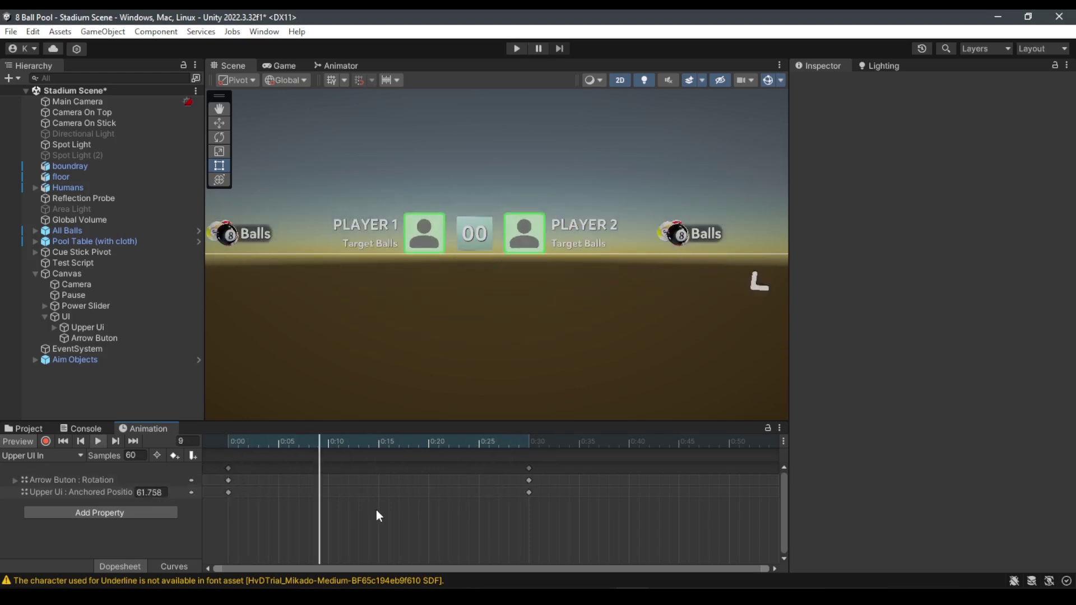
{"action": "key", "text": "space"}
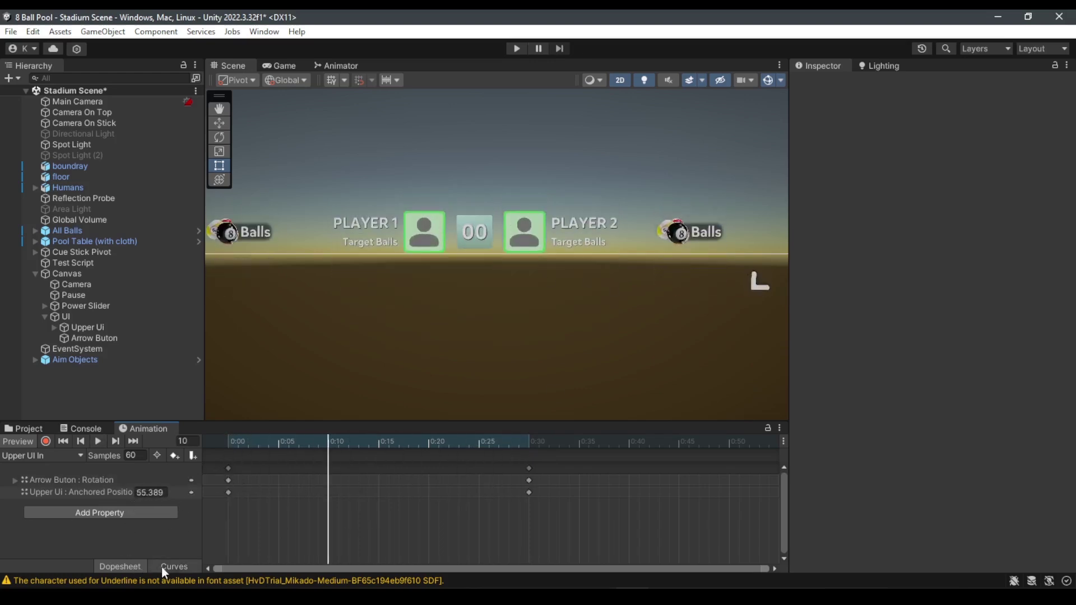
Enlarge the animation area, select all keyframes of the Upper UI In clip, and show them as curves framed in view
{"action": "left_click_drag", "start_coordinate": [276, 423], "coordinate": [287, 356]}
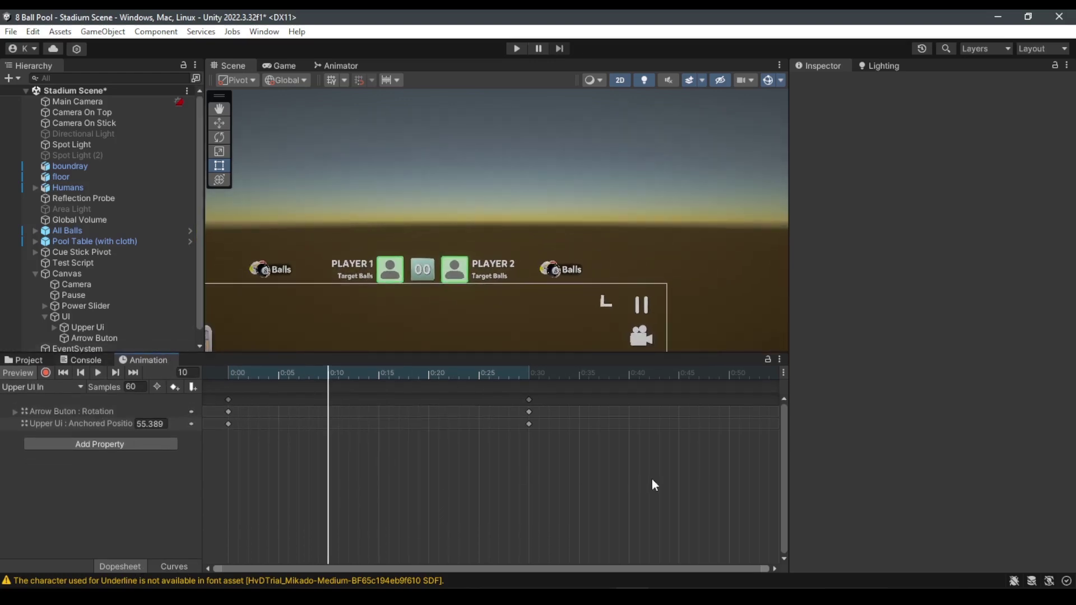
{"action": "left_click_drag", "start_coordinate": [650, 482], "coordinate": [203, 395]}
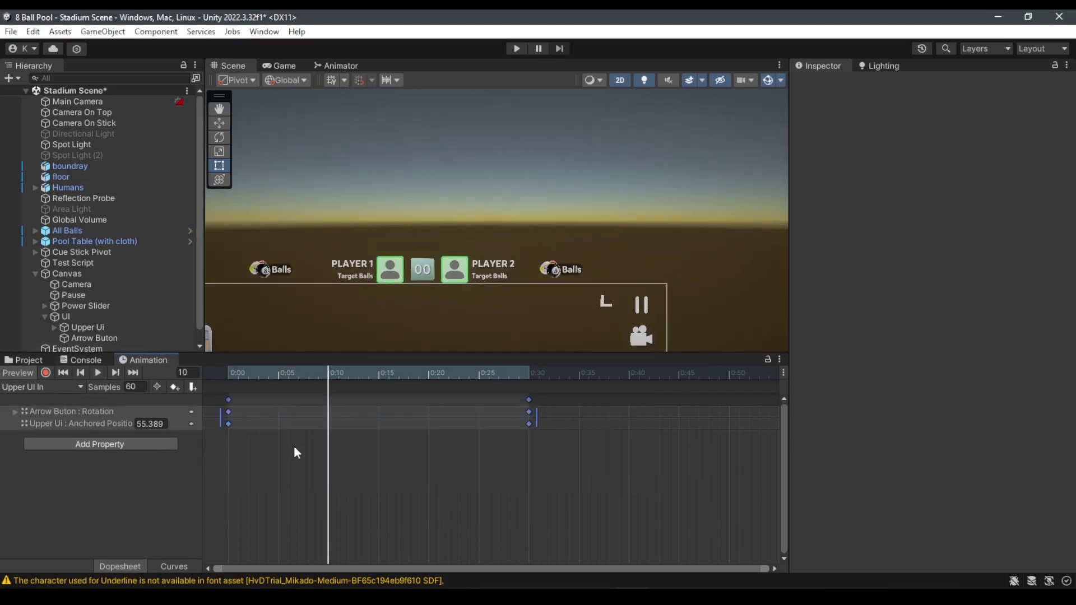
{"action": "left_click", "coordinate": [174, 566]}
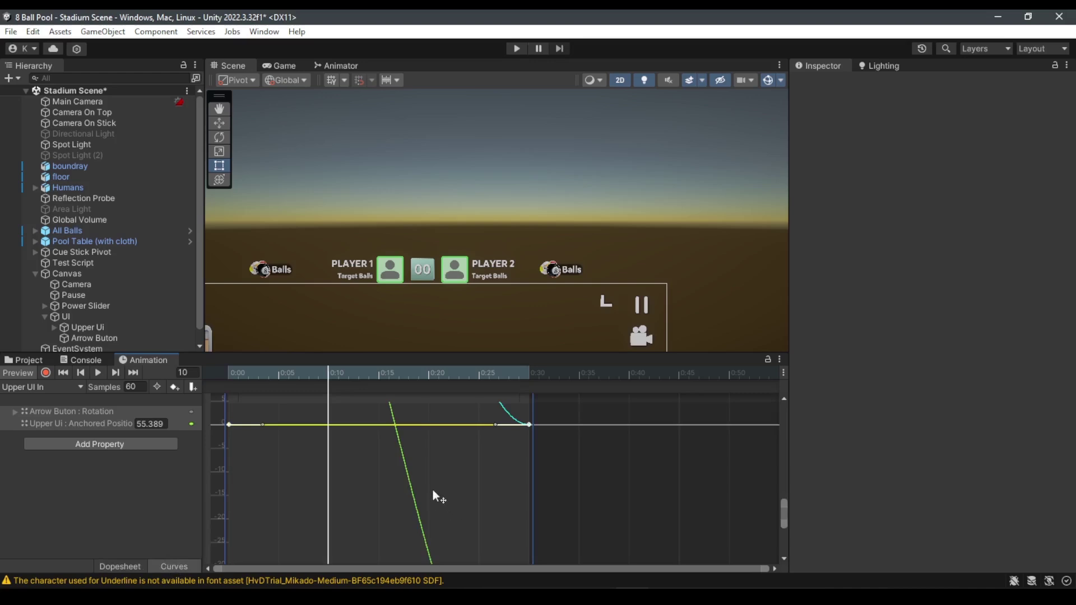
{"action": "scroll", "coordinate": [412, 472], "scroll_direction": "down", "scroll_amount": 2}
{"action": "middle_click_drag", "start_coordinate": [408, 477], "coordinate": [463, 459]}
{"action": "key", "text": "f"}
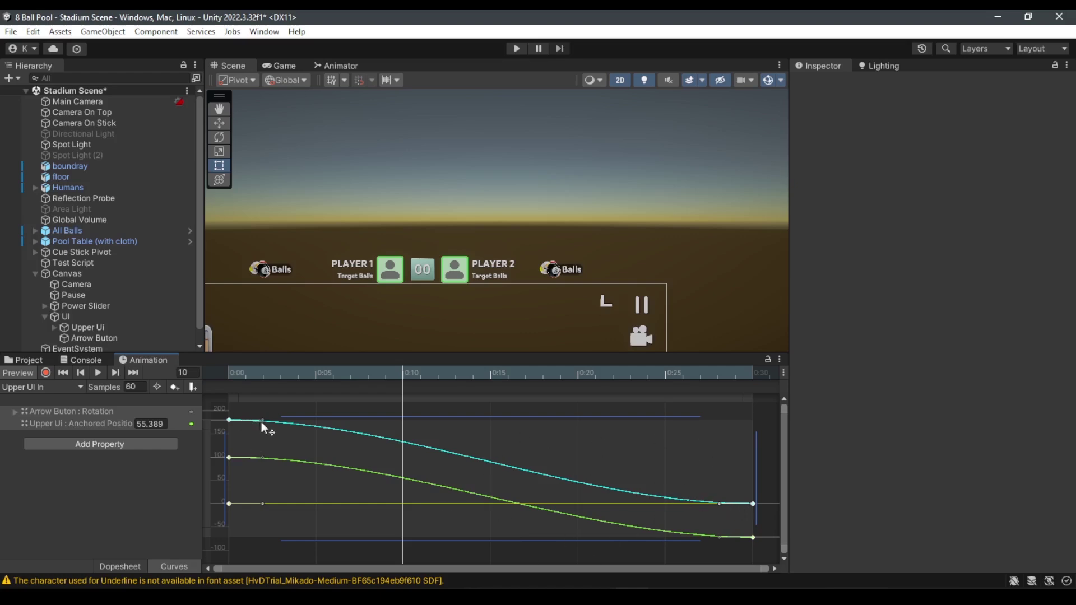
Try to reshape the start of the arrow rotation curve by moving its first key, and undo the move
{"action": "left_click_drag", "start_coordinate": [262, 420], "coordinate": [299, 422]}
{"action": "left_click", "coordinate": [385, 373]}
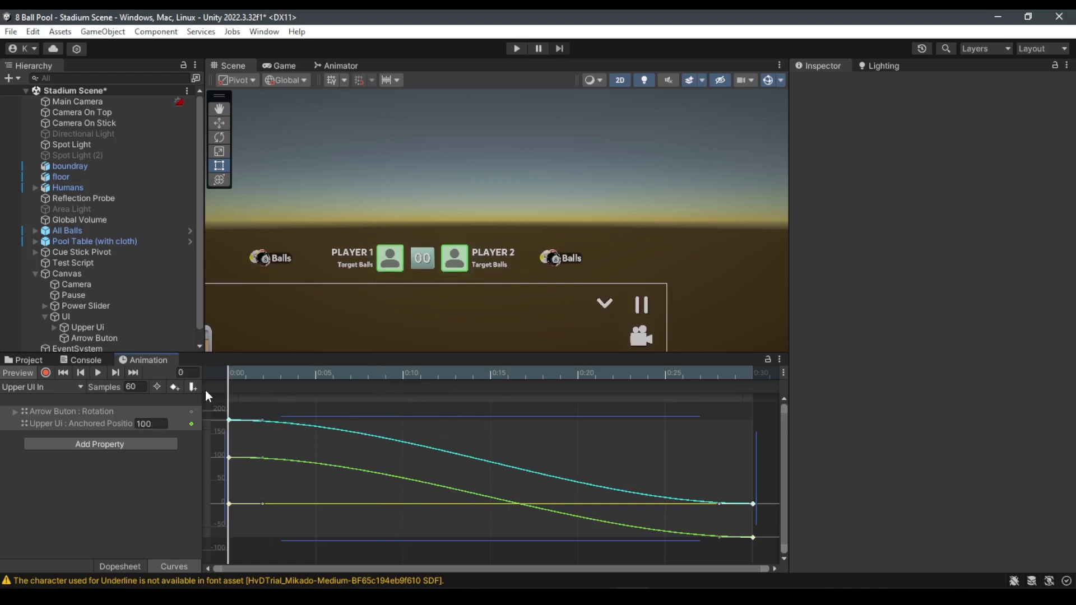
{"action": "right_click", "coordinate": [229, 419]}
{"action": "mouse_move", "coordinate": [274, 569]}
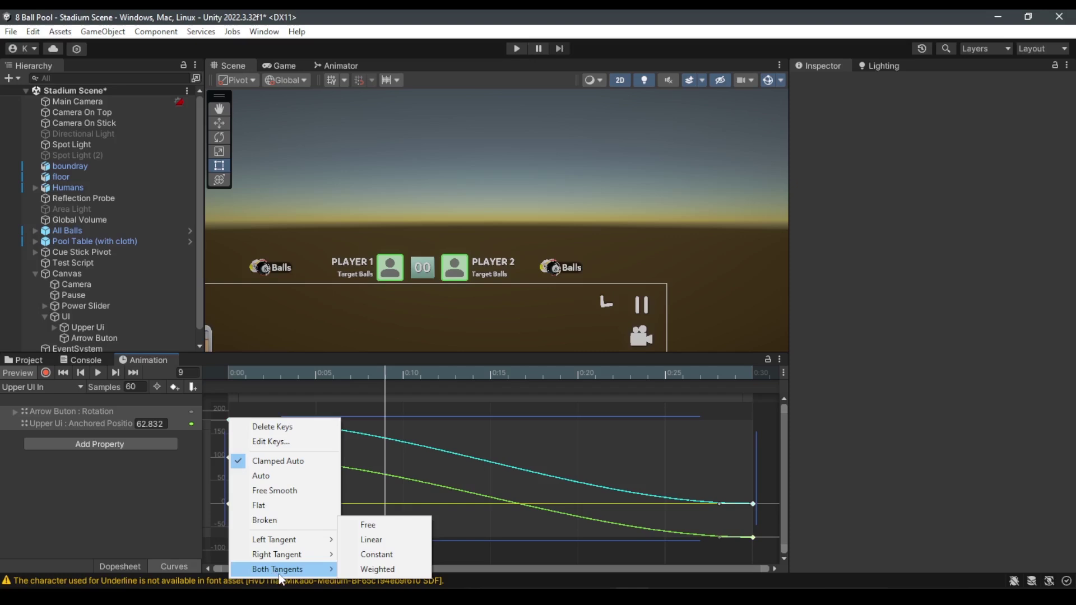
{"action": "left_click", "coordinate": [229, 420]}
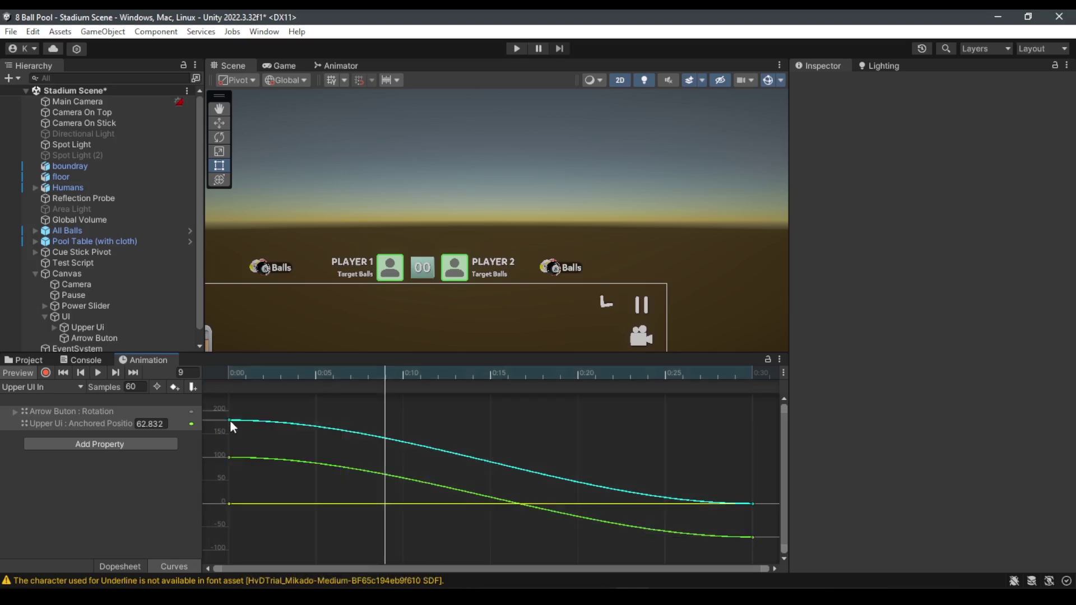
{"action": "left_click_drag", "start_coordinate": [229, 420], "coordinate": [265, 423]}
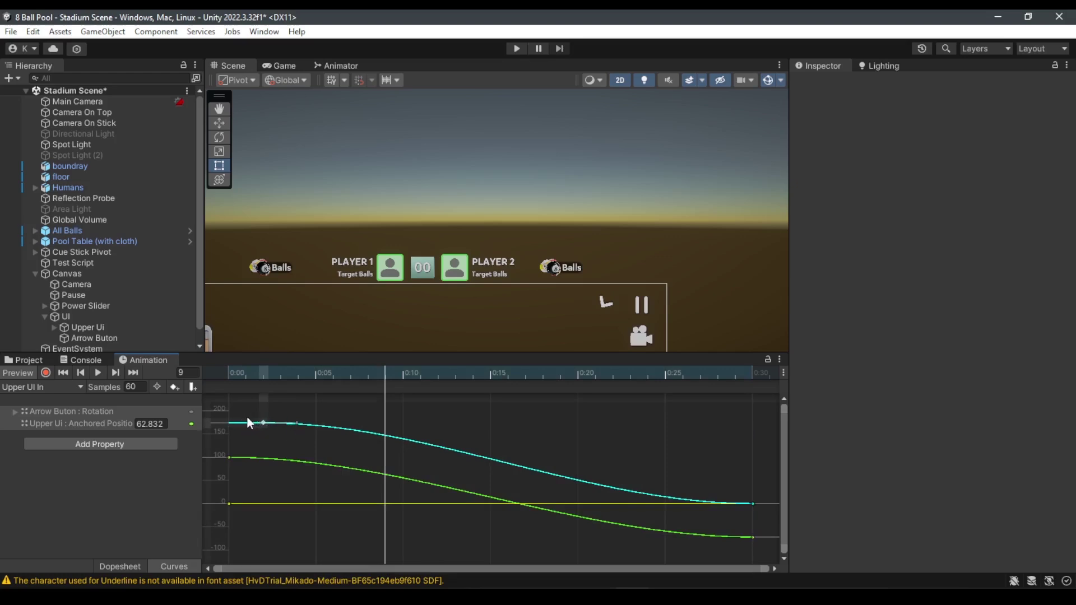
{"action": "key", "text": "ctrl+z"}
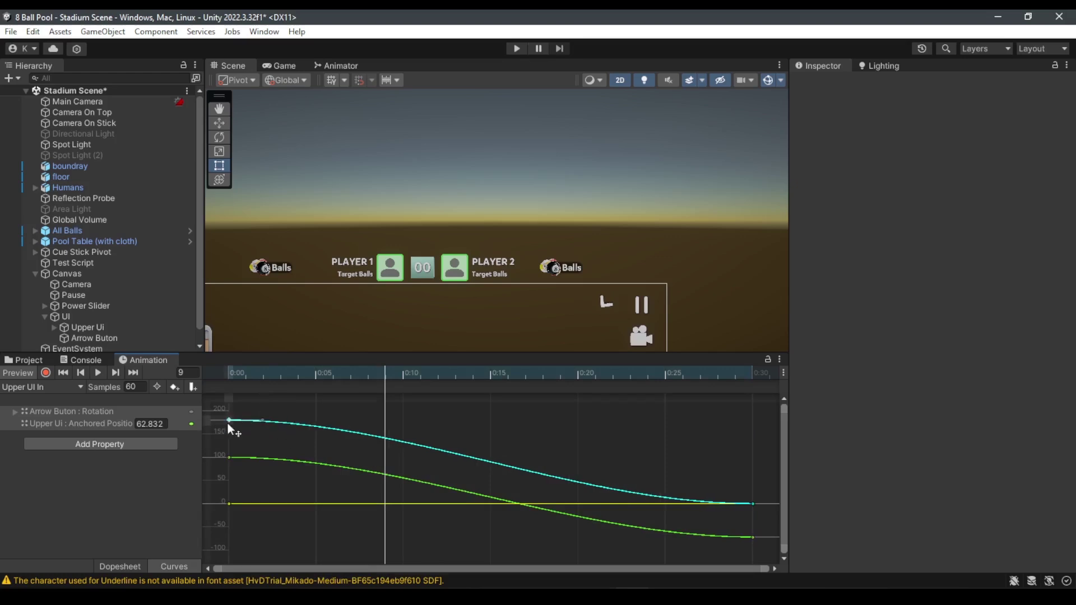
Set both tangents of all keys in the Upper UI In clip to Weighted
{"action": "key", "text": "ctrl+a"}
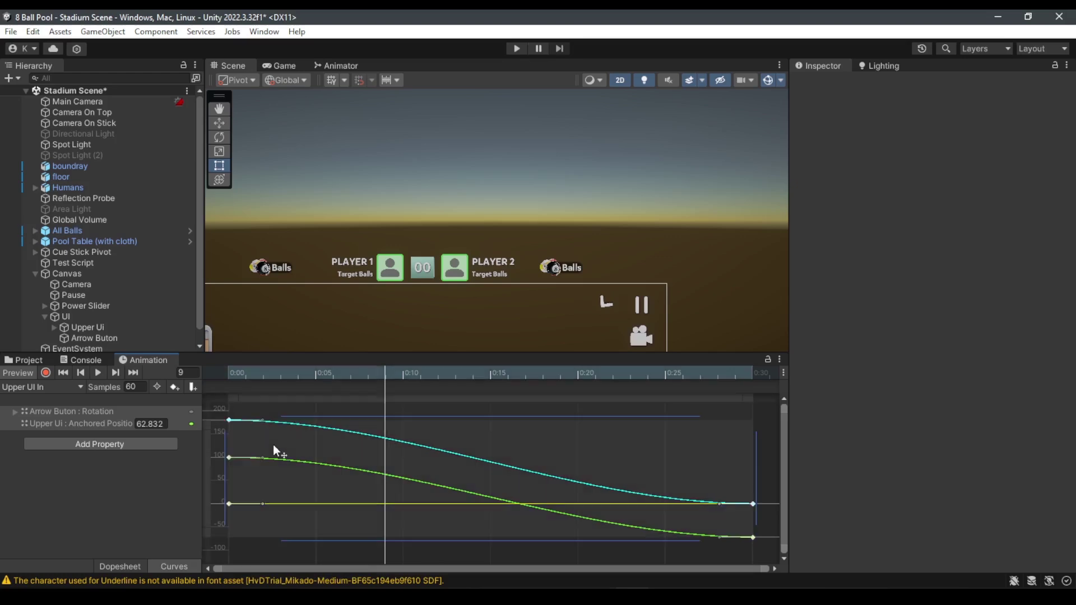
{"action": "right_click", "coordinate": [233, 419]}
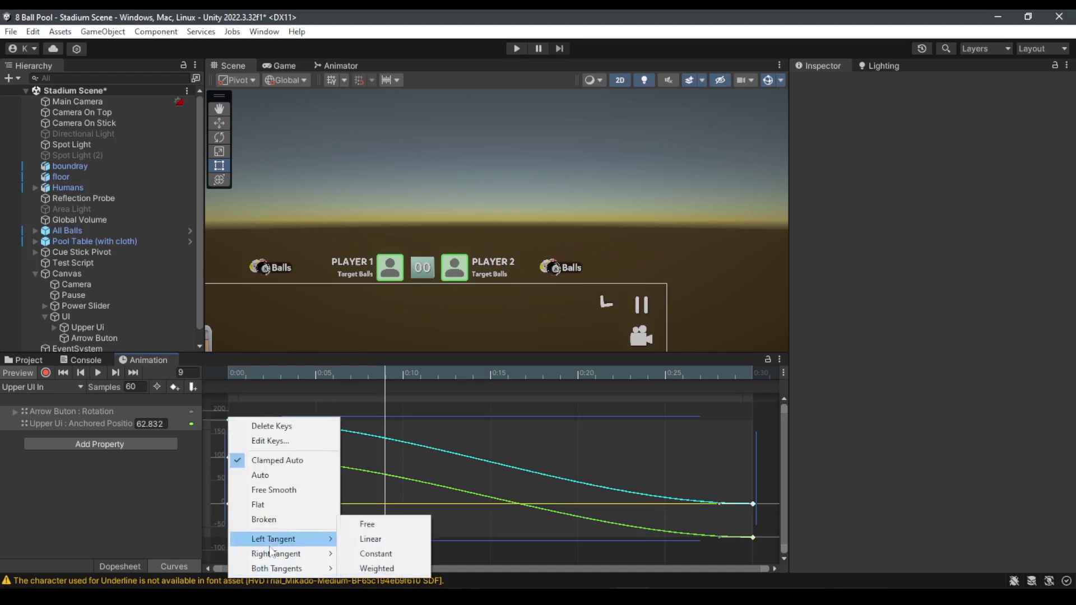
{"action": "mouse_move", "coordinate": [278, 569]}
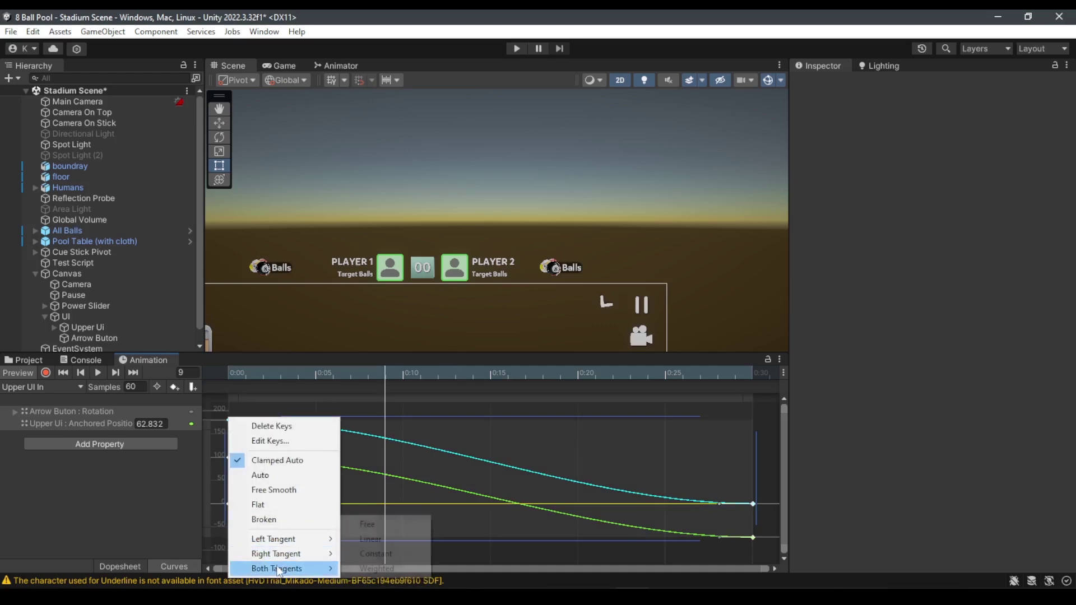
{"action": "left_click", "coordinate": [382, 569]}
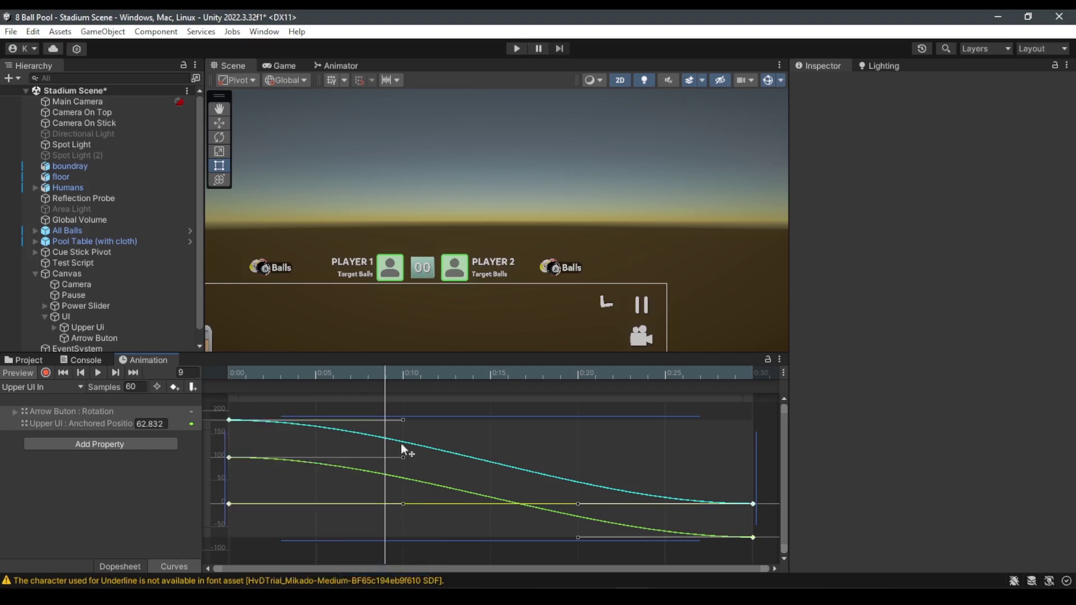
Stretch the weighted tangent handle of the arrow rotation curve's first key horizontally to about frame 30
{"action": "left_click_drag", "start_coordinate": [403, 422], "coordinate": [690, 433]}
{"action": "key", "text": "ctrl+z"}
{"action": "left_click_drag", "start_coordinate": [385, 381], "coordinate": [694, 405]}
{"action": "middle_click_drag", "start_coordinate": [695, 405], "coordinate": [499, 428]}
{"action": "key", "text": "f"}
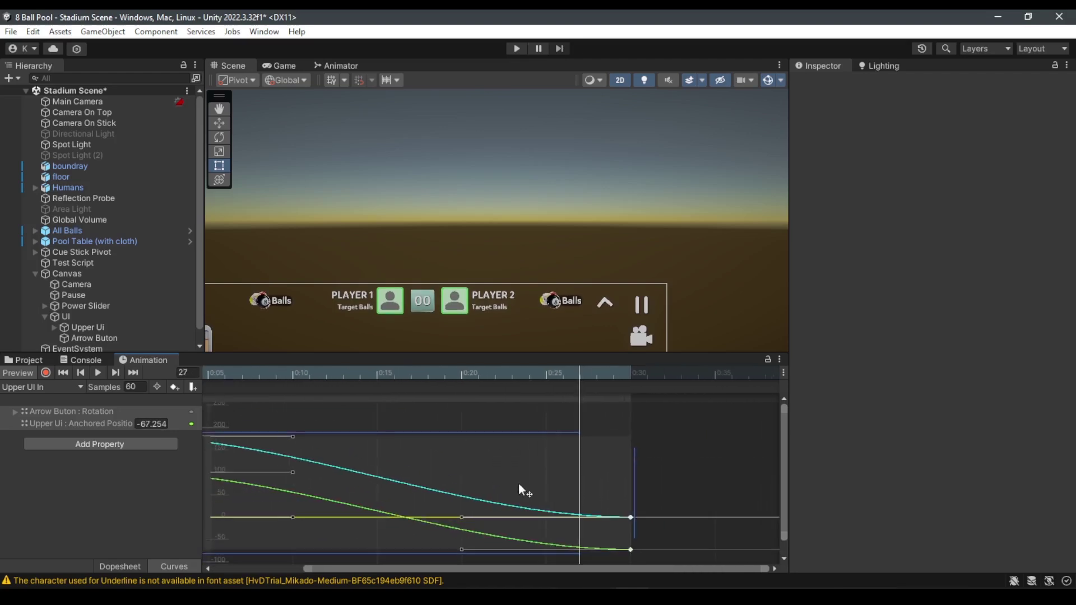
{"action": "left_click_drag", "start_coordinate": [312, 446], "coordinate": [647, 446]}
{"action": "key", "text": "f"}
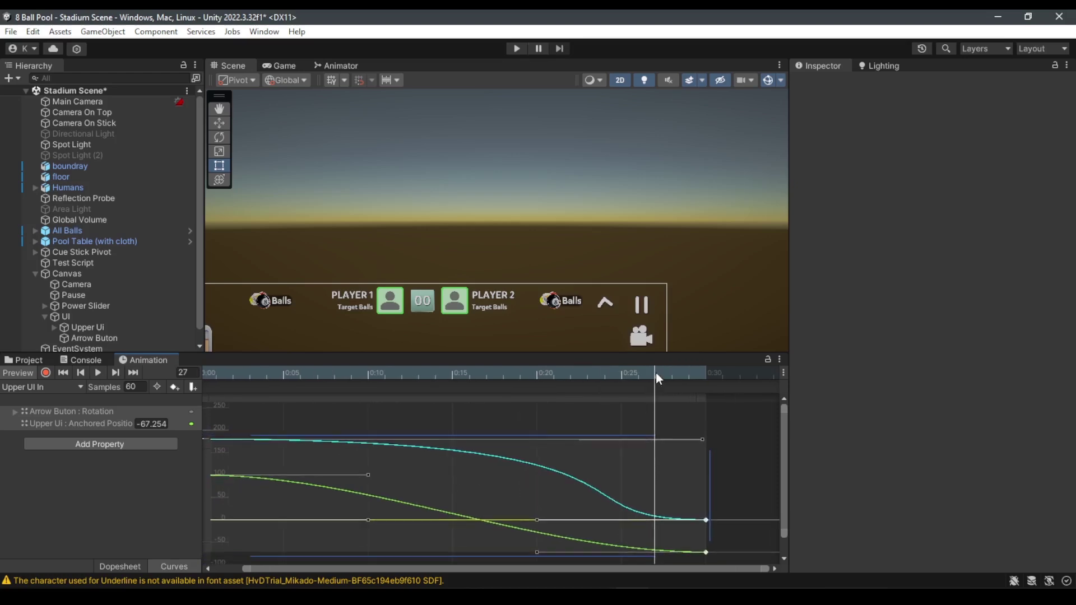
Stretch the weighted tangent handle of Upper Ui's first position key horizontally to about frame 30
{"action": "left_click_drag", "start_coordinate": [656, 374], "coordinate": [696, 379]}
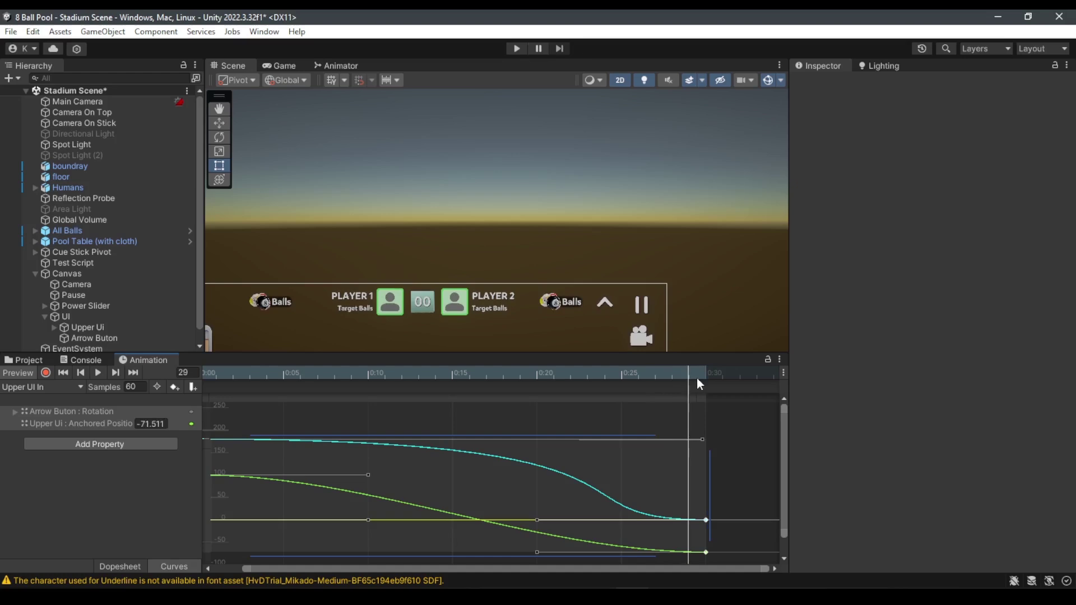
{"action": "left_click_drag", "start_coordinate": [368, 475], "coordinate": [705, 475]}
{"action": "key", "text": "a"}
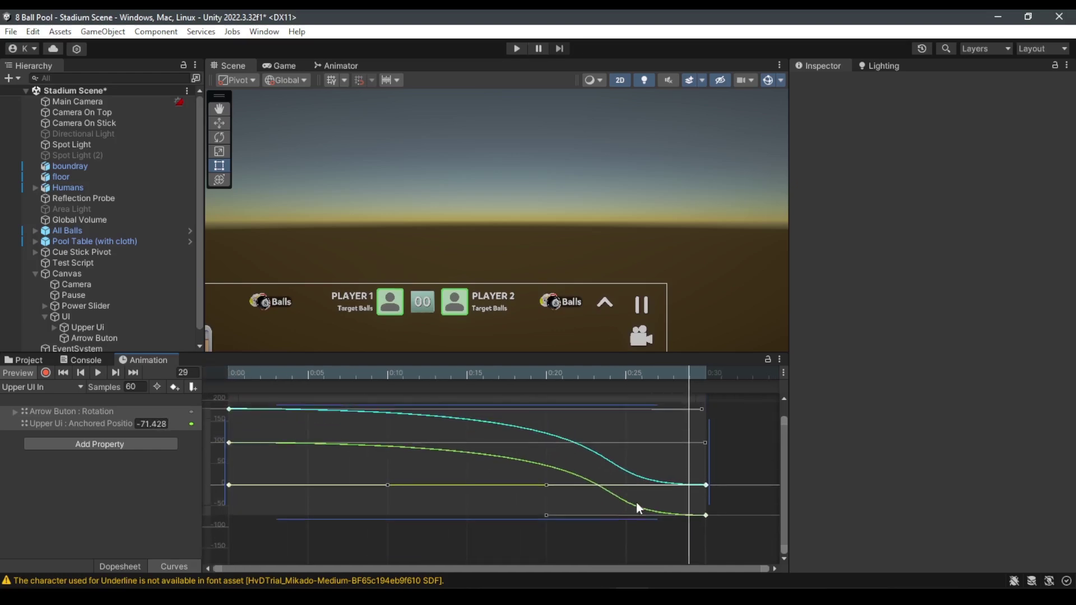
Play and scrub the Upper UI In clip from frame 0 to check the reshaped easing
{"action": "left_click_drag", "start_coordinate": [356, 372], "coordinate": [227, 373]}
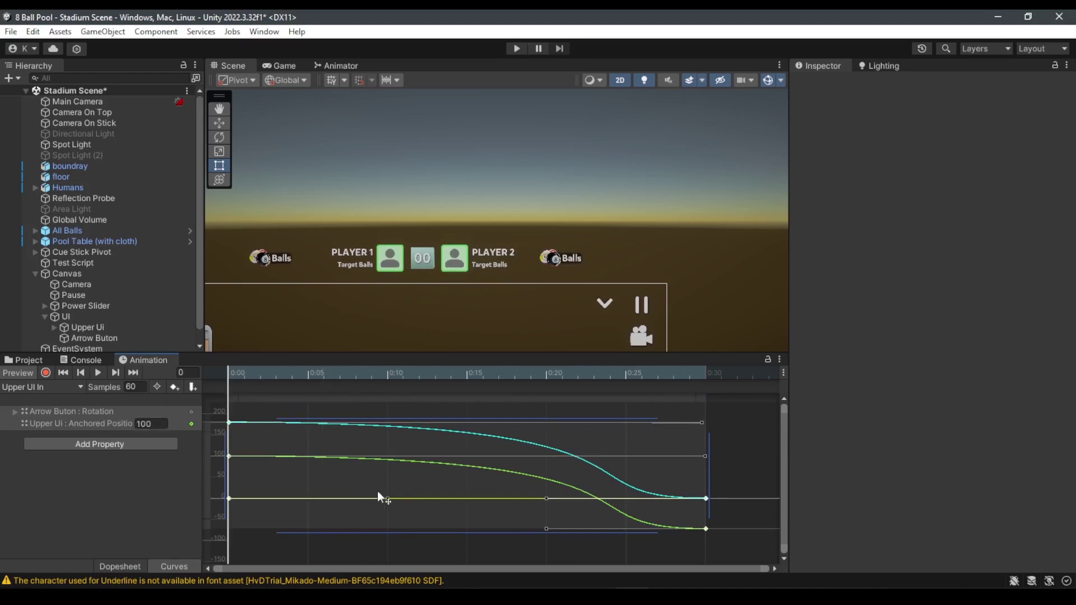
{"action": "double_click", "coordinate": [381, 493]}
{"action": "key", "text": "space"}
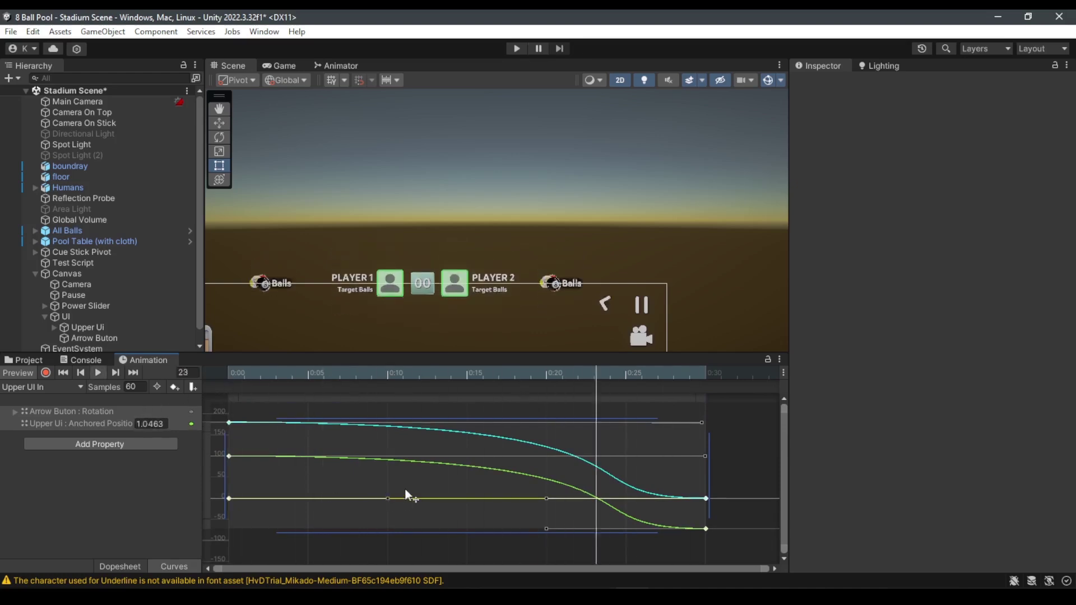
{"action": "left_click_drag", "start_coordinate": [255, 374], "coordinate": [736, 389]}
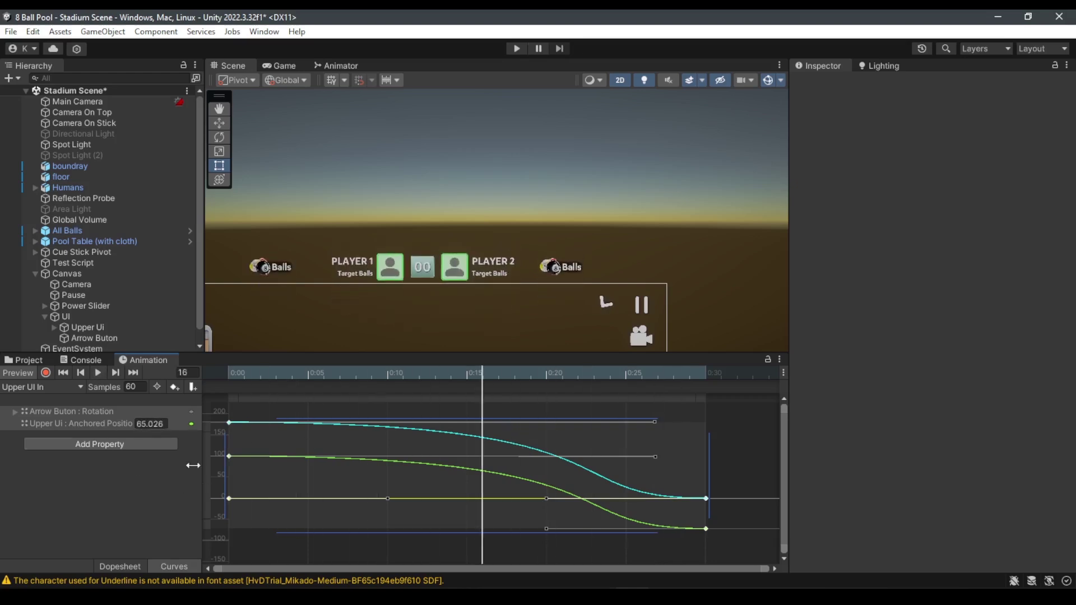
Show the Upper UI In clip's keyframes in the dopesheet view and scrub to frame 15
{"action": "left_click", "coordinate": [133, 567]}
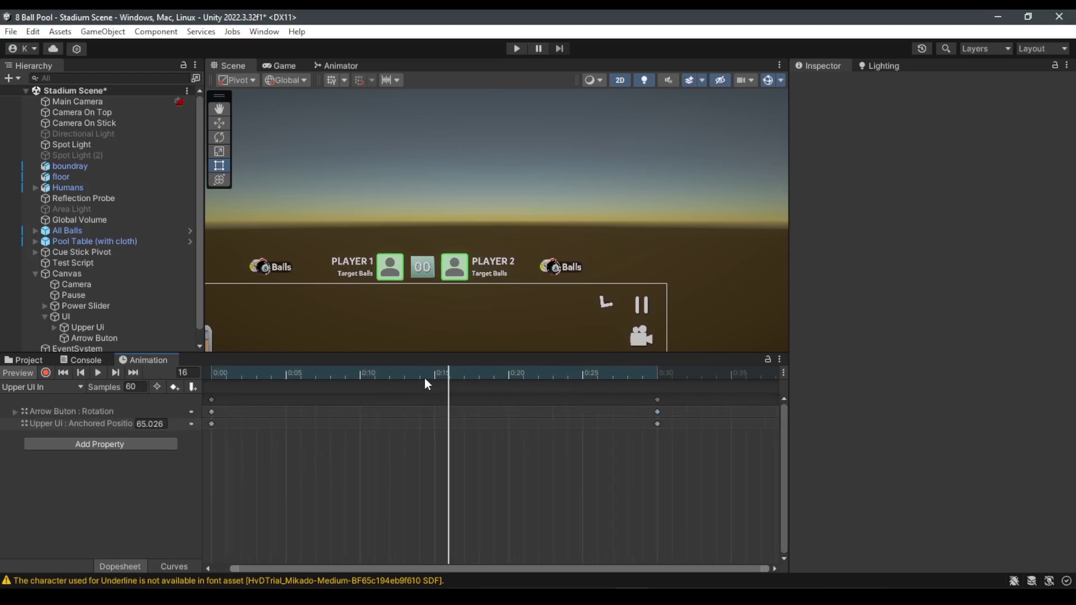
{"action": "left_click_drag", "start_coordinate": [425, 379], "coordinate": [430, 453]}
{"action": "left_click", "coordinate": [34, 387]}
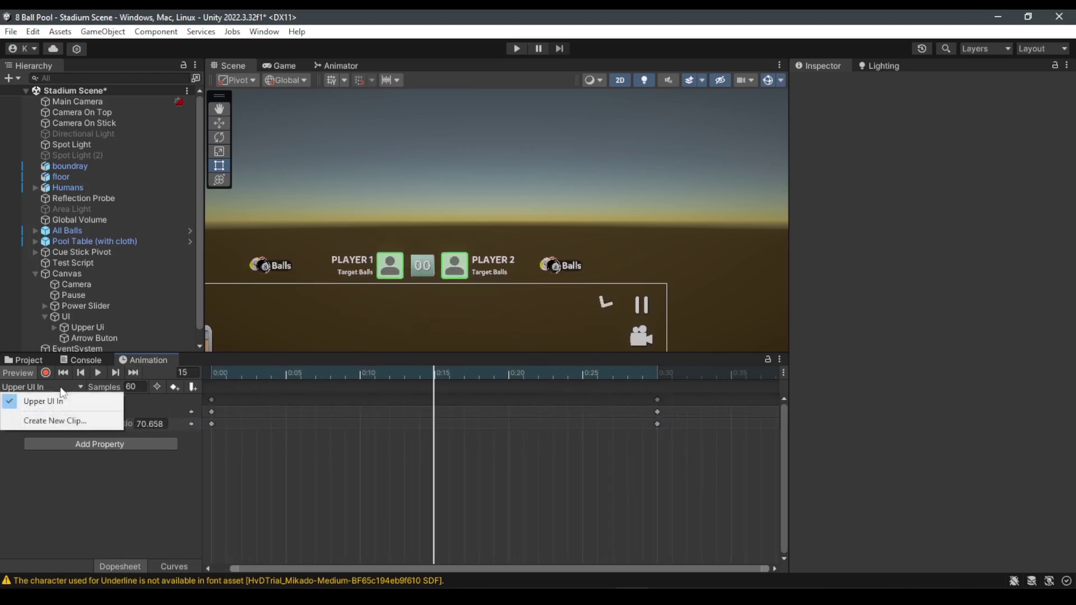
{"action": "left_click", "coordinate": [44, 406]}
{"action": "left_click", "coordinate": [45, 387]}
{"action": "left_click", "coordinate": [62, 423]}
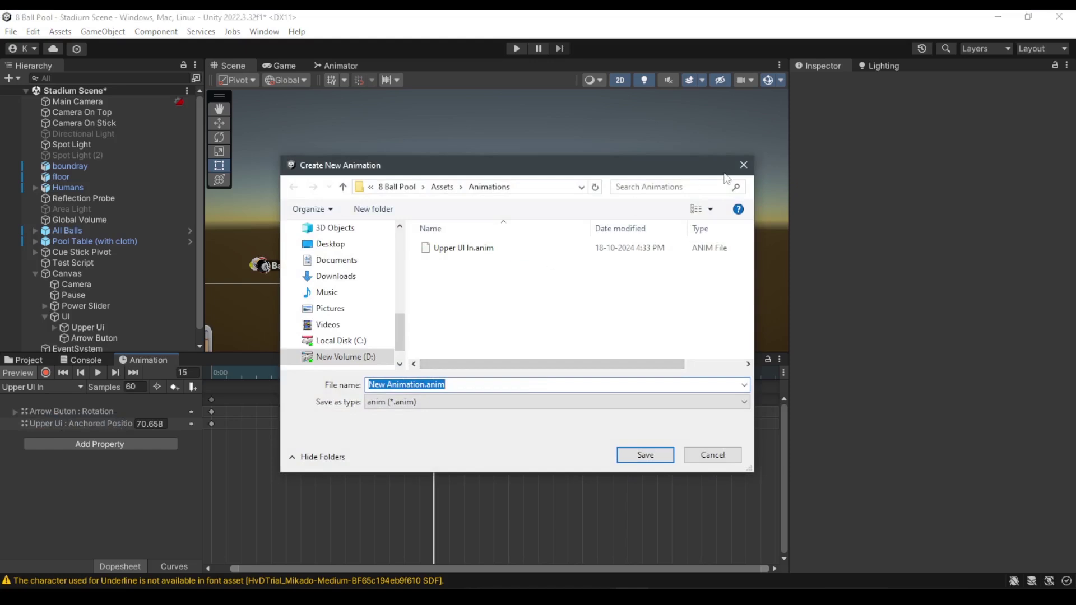
{"action": "left_click", "coordinate": [743, 165]}
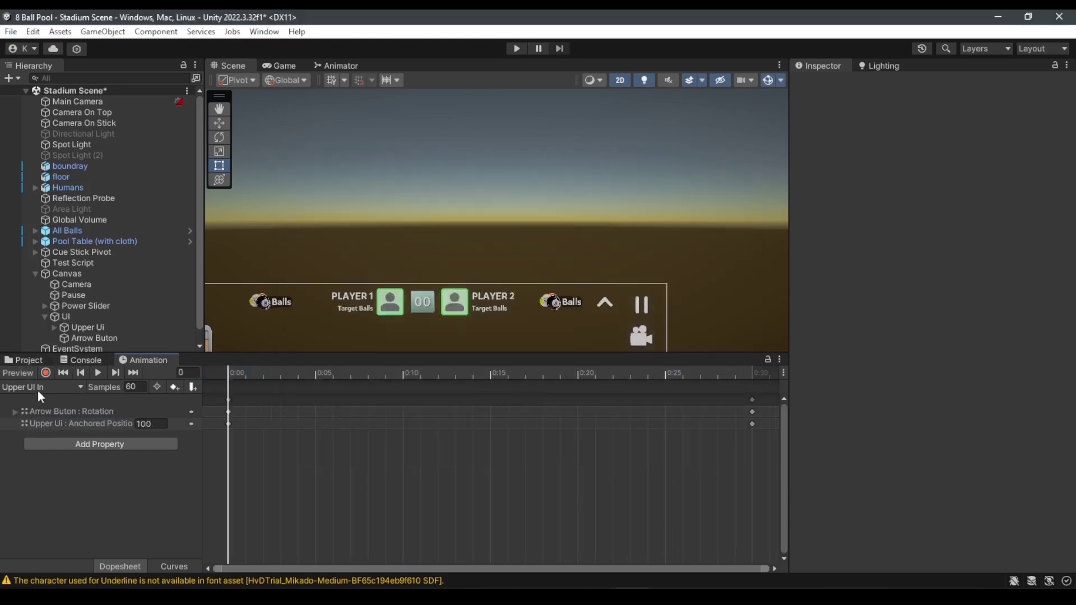
{"action": "left_click", "coordinate": [38, 391]}
Duplicate the Upper UI In clip in the project's Animations folder and name the copy Upper UI Out
{"action": "left_click", "coordinate": [9, 361]}
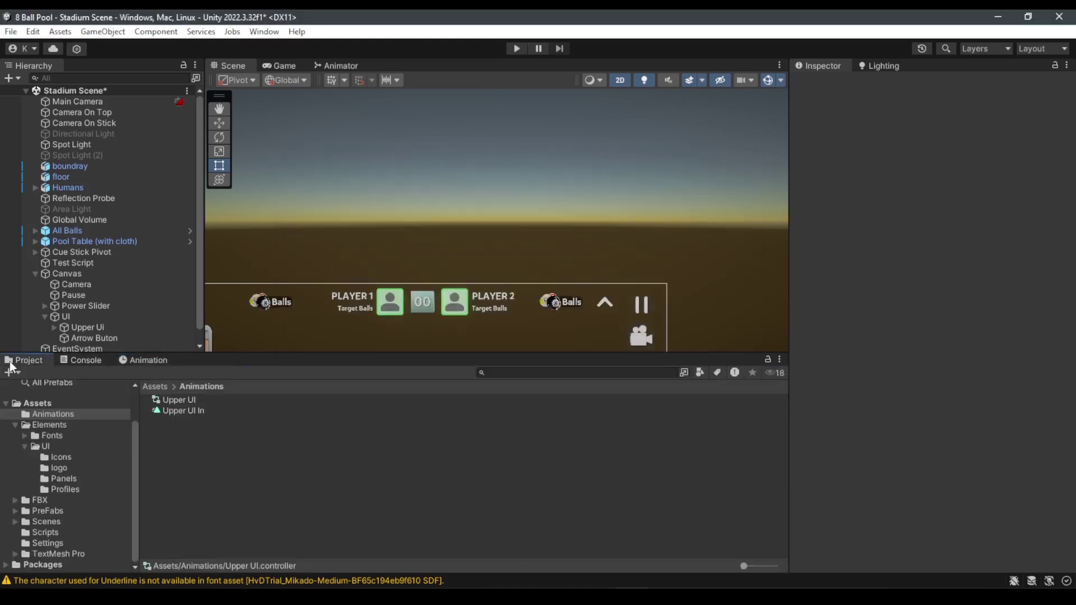
{"action": "left_click", "coordinate": [189, 410]}
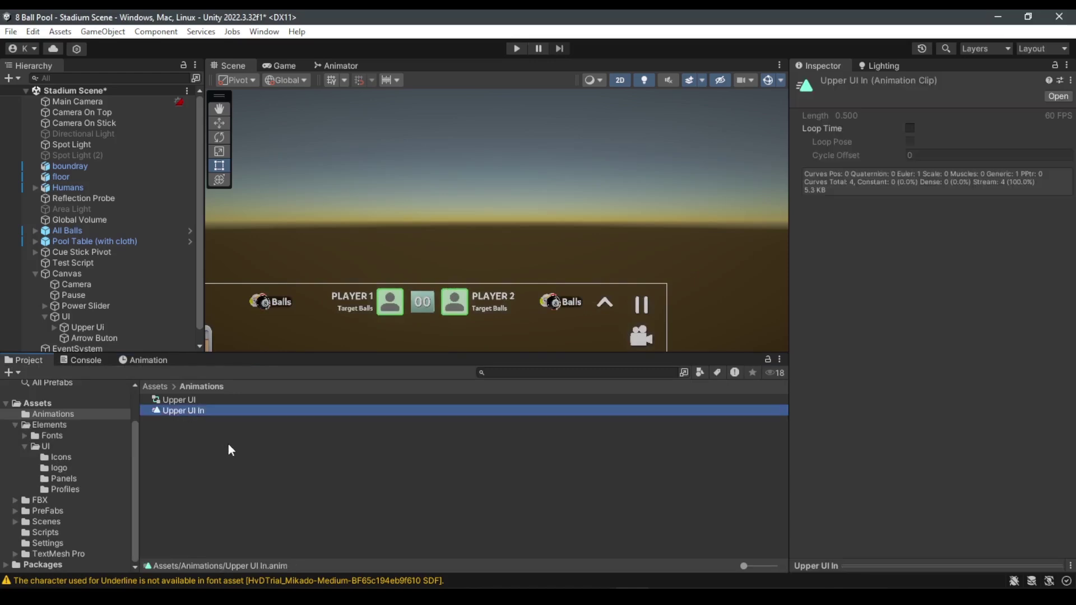
{"action": "key", "text": "ctrl+d"}
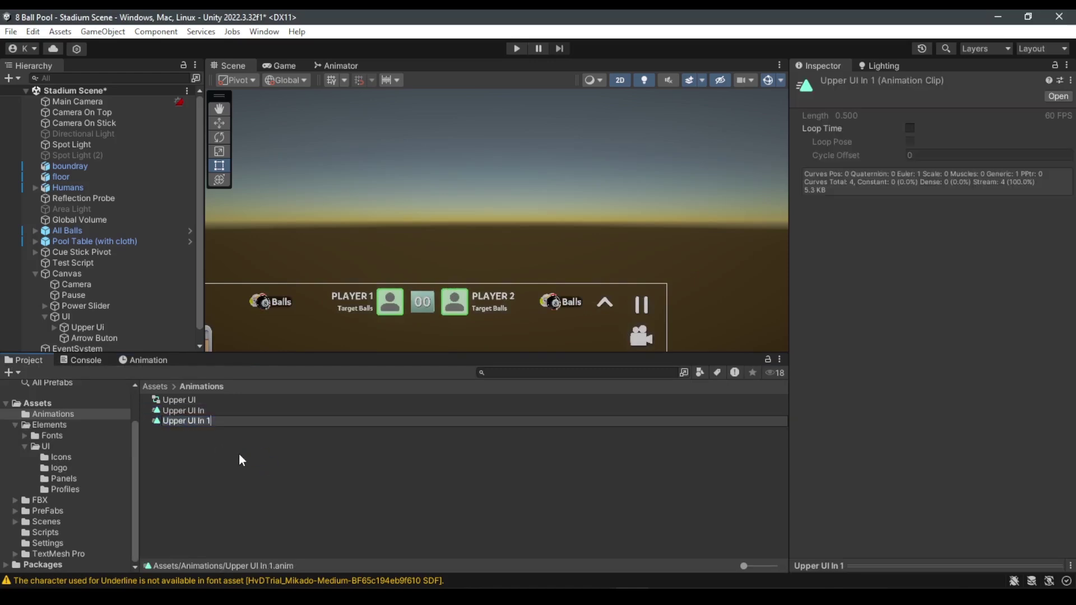
{"action": "key", "text": "BackSpace"}
{"action": "key", "text": "BackSpace"}
{"action": "key", "text": "BackSpace"}
{"action": "key", "text": "BackSpace"}
{"action": "type", "text": "ut"}
{"action": "key", "text": "Return"}
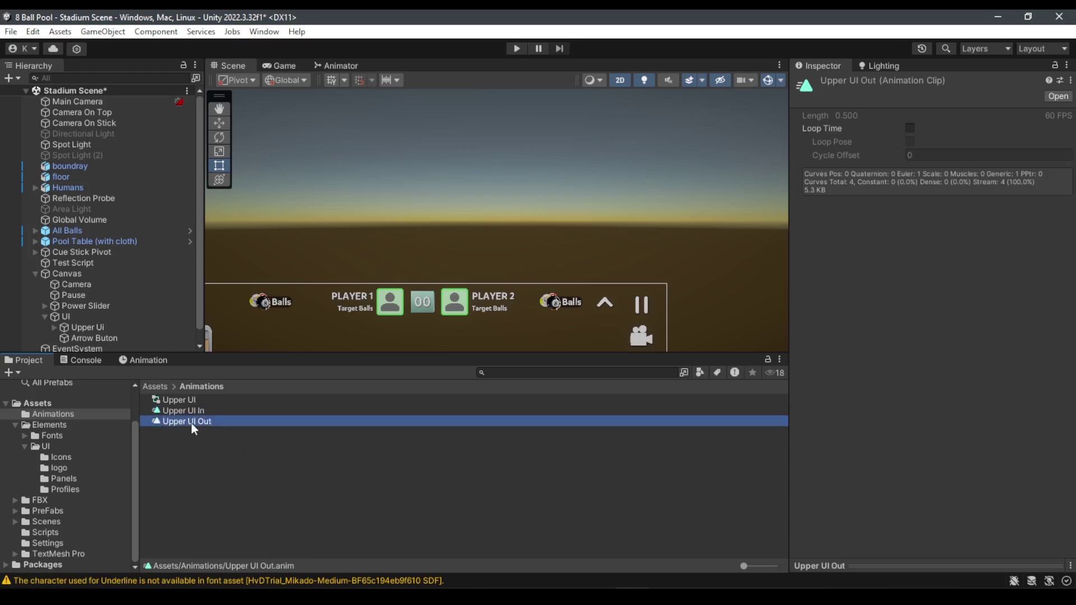
{"action": "left_click", "coordinate": [150, 360]}
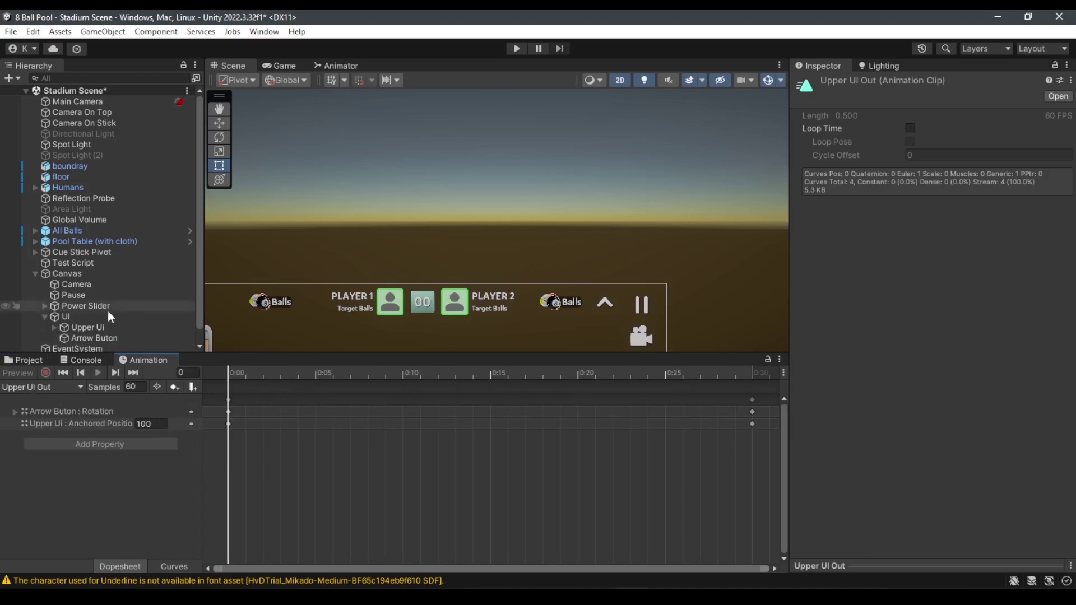
{"action": "scroll", "coordinate": [101, 311], "scroll_direction": "down", "scroll_amount": 1}
{"action": "left_click", "coordinate": [79, 306]}
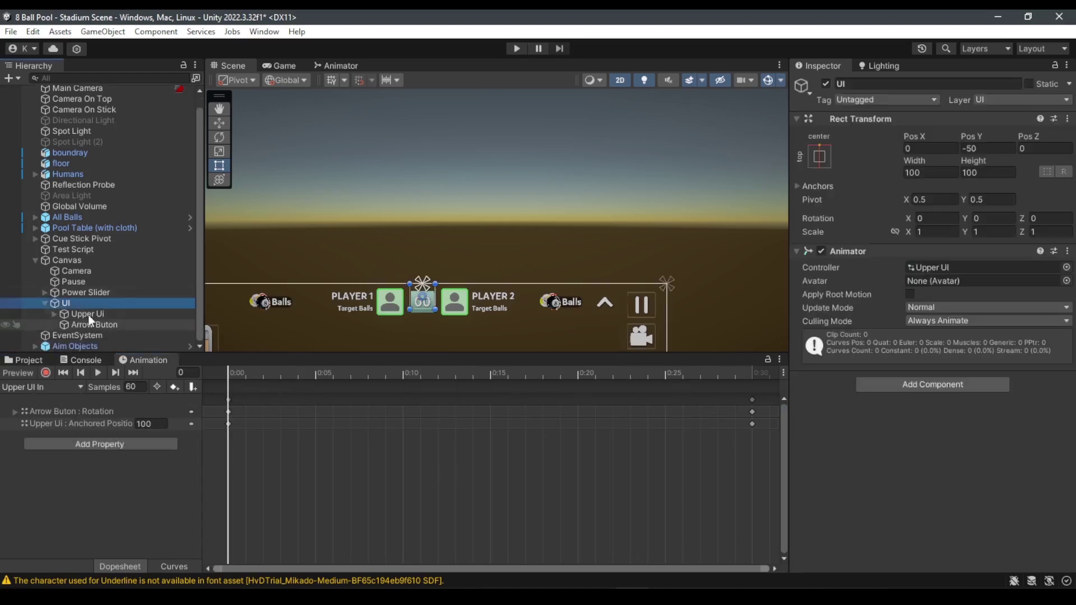
{"action": "left_click", "coordinate": [54, 387]}
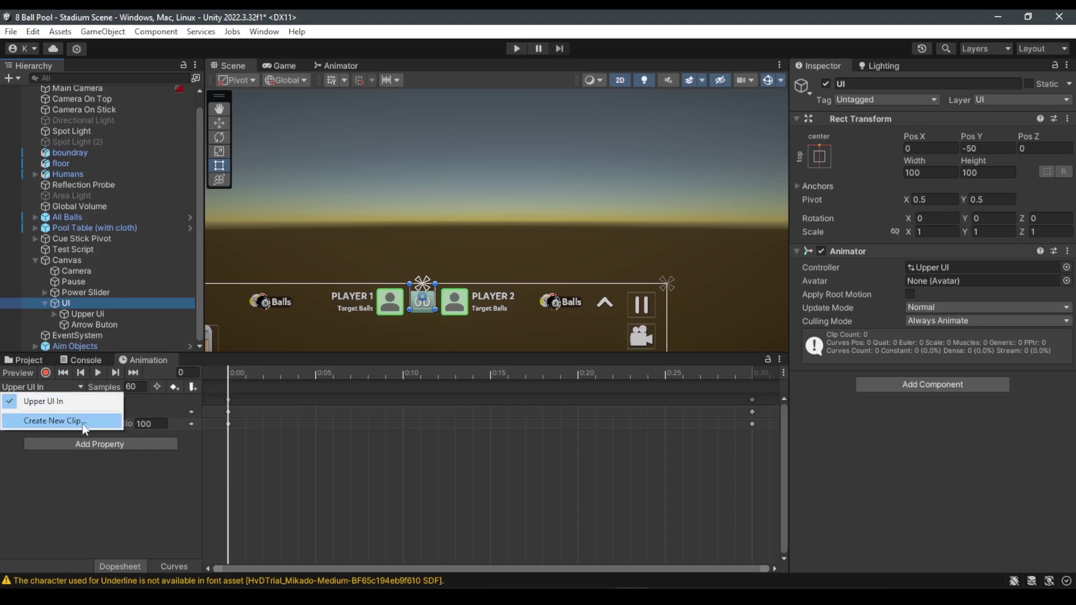
{"action": "left_click", "coordinate": [69, 421]}
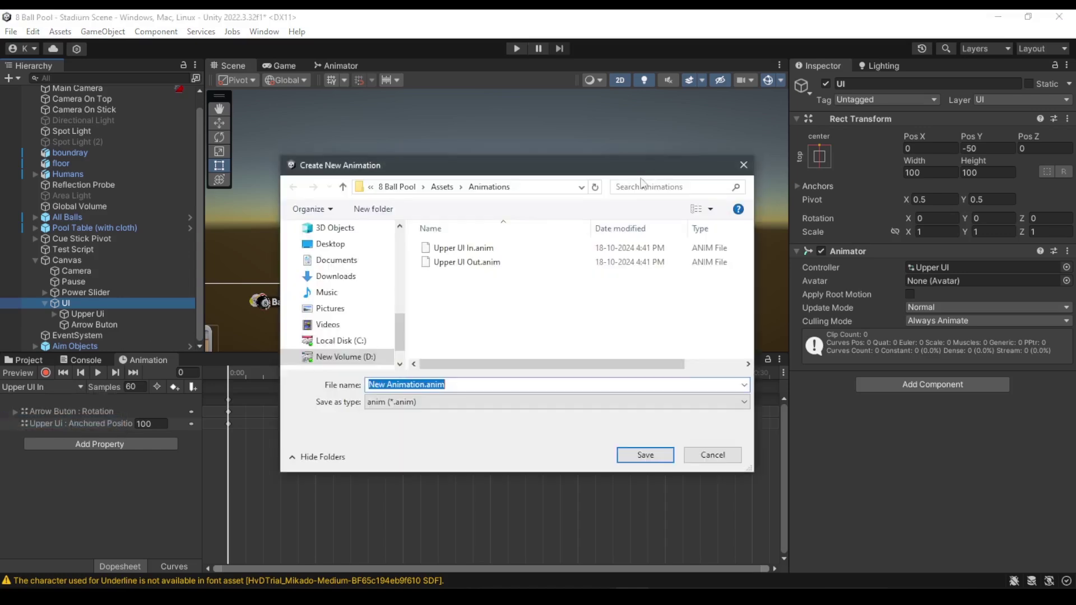
{"action": "left_click", "coordinate": [744, 166]}
Add the Upper UI Out clip as a state in the Upper UI animator controller, placed below Upper UI In
{"action": "left_click", "coordinate": [339, 66]}
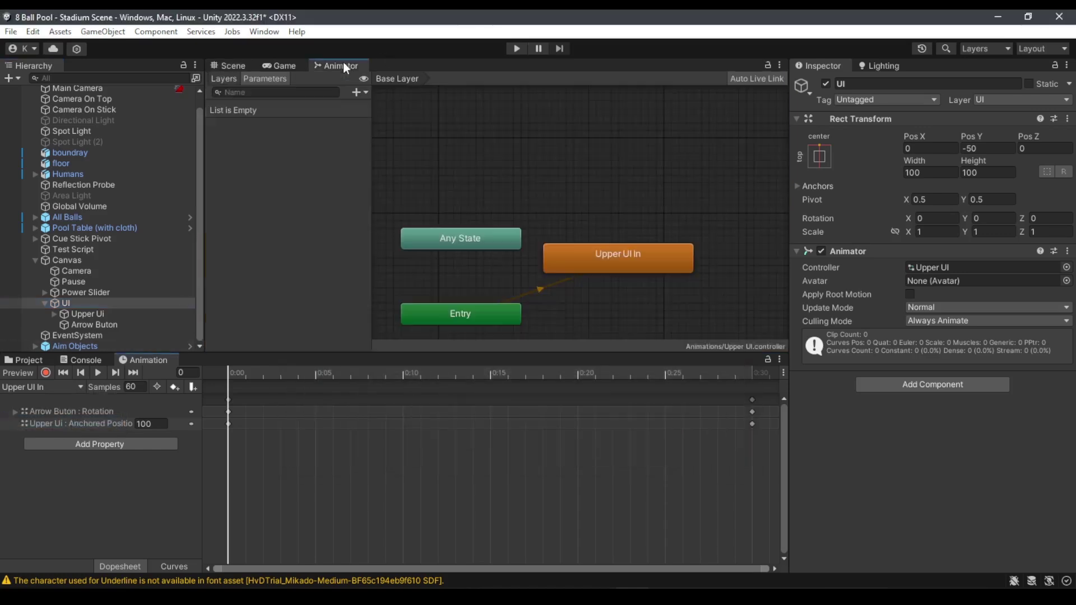
{"action": "scroll", "coordinate": [608, 234], "scroll_direction": "down", "scroll_amount": 2}
{"action": "scroll", "coordinate": [562, 255], "scroll_direction": "up", "scroll_amount": 5}
{"action": "scroll", "coordinate": [578, 231], "scroll_direction": "down", "scroll_amount": 3}
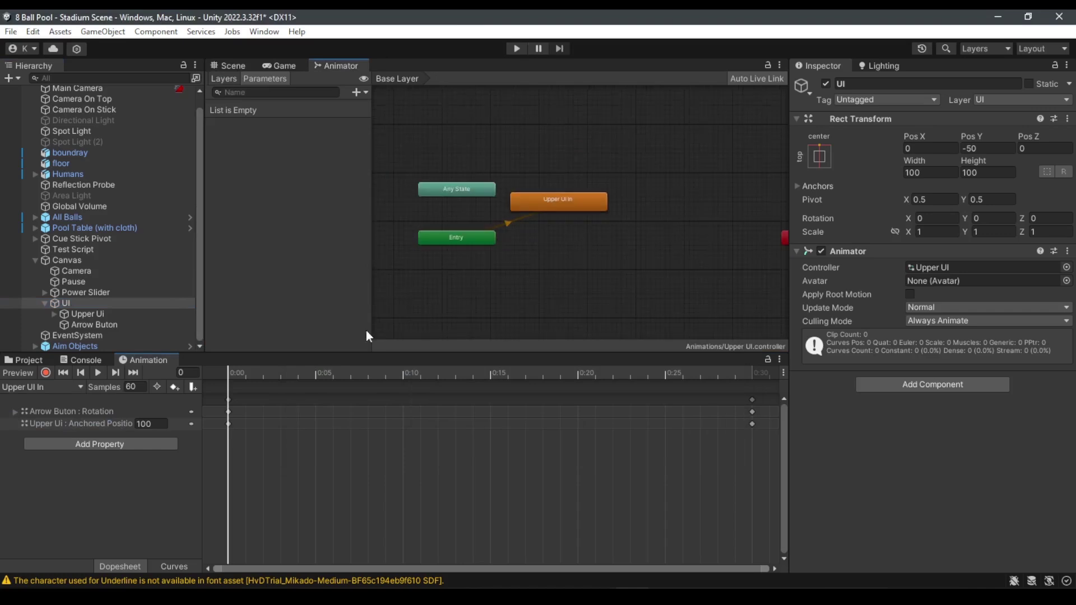
{"action": "left_click", "coordinate": [28, 360]}
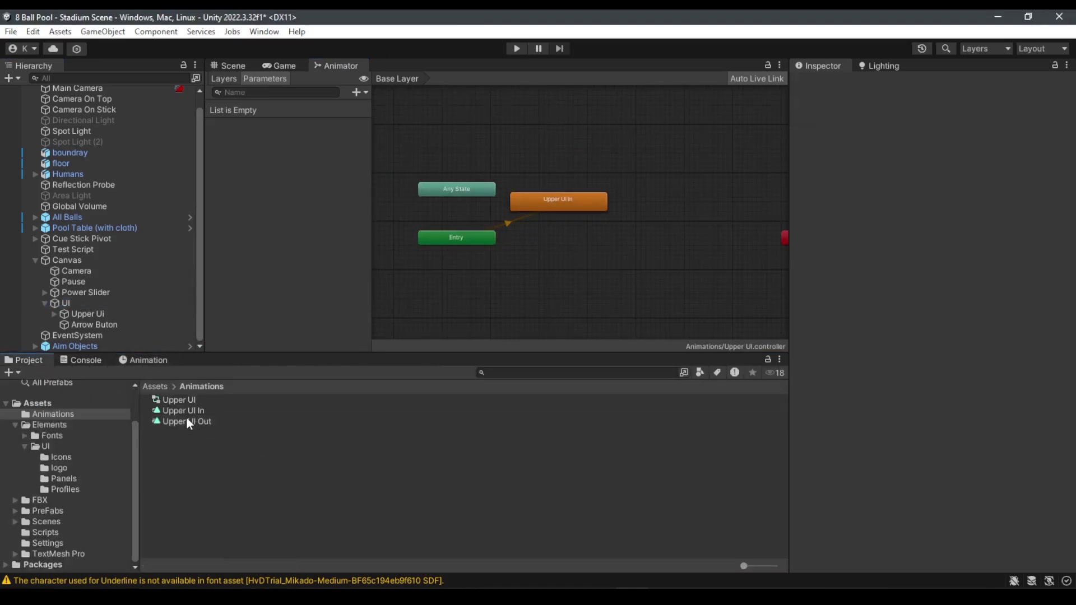
{"action": "left_click_drag", "start_coordinate": [186, 422], "coordinate": [588, 240]}
{"action": "scroll", "coordinate": [588, 241], "scroll_direction": "up", "scroll_amount": 4}
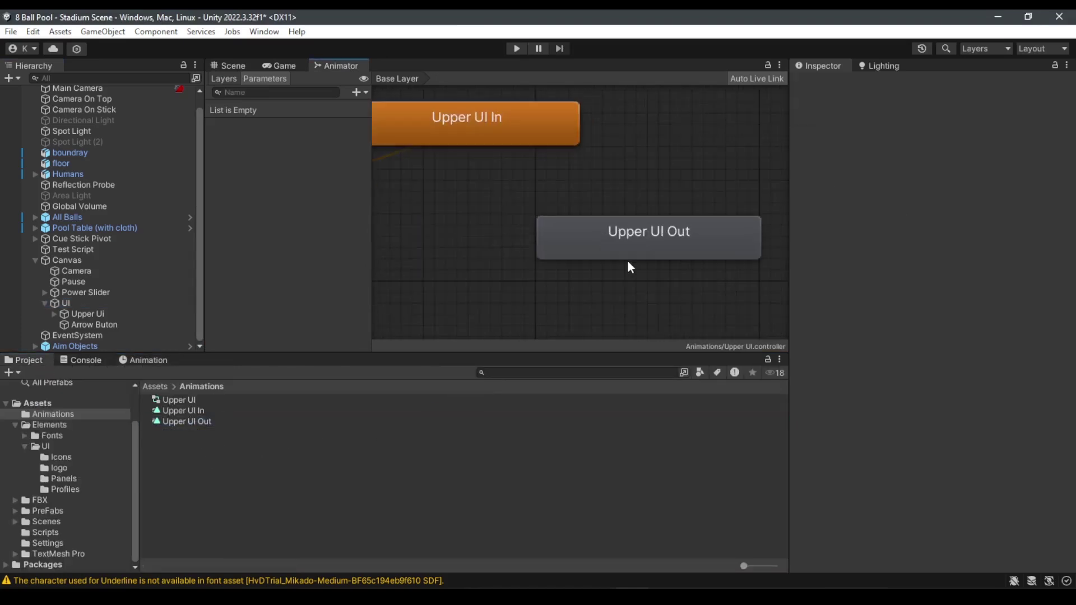
{"action": "scroll", "coordinate": [644, 248], "scroll_direction": "down", "scroll_amount": 3}
{"action": "left_click_drag", "start_coordinate": [674, 252], "coordinate": [637, 244]}
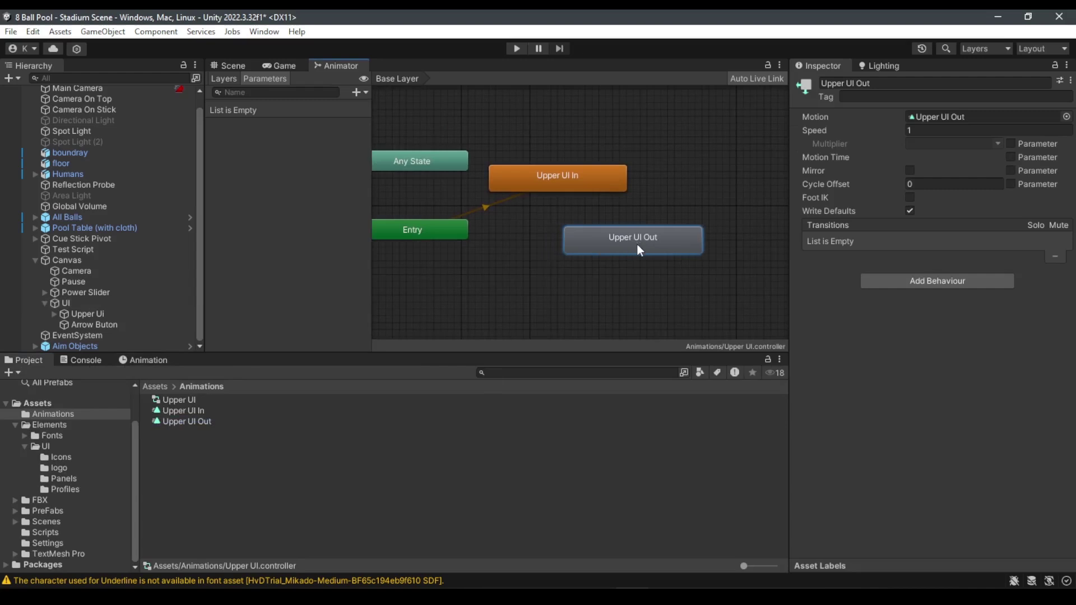
{"action": "left_click", "coordinate": [576, 186]}
{"action": "right_click", "coordinate": [576, 183]}
{"action": "left_click", "coordinate": [632, 195]}
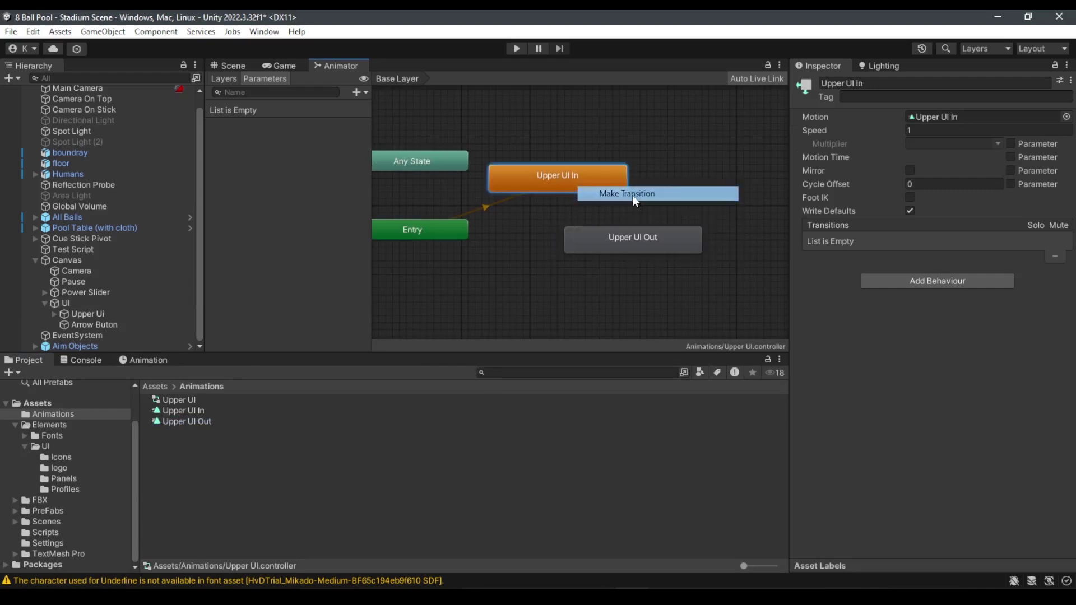
{"action": "right_click", "coordinate": [639, 209]}
{"action": "left_click", "coordinate": [590, 210]}
{"action": "scroll", "coordinate": [556, 228], "scroll_direction": "up", "scroll_amount": 3}
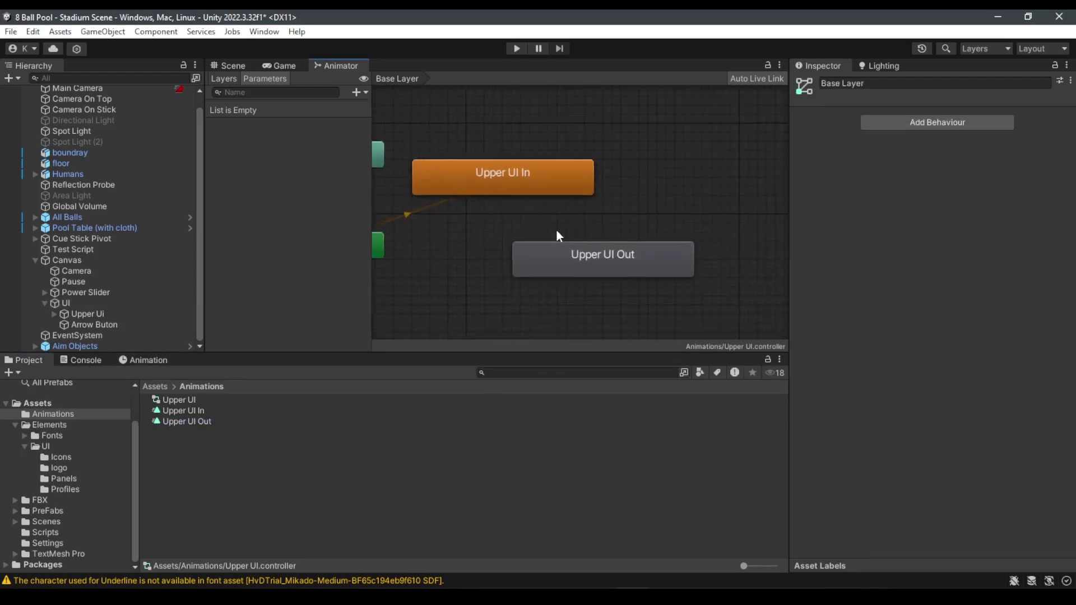
Make a transition from the Upper UI In state to the Upper UI Out state
{"action": "left_click", "coordinate": [535, 184]}
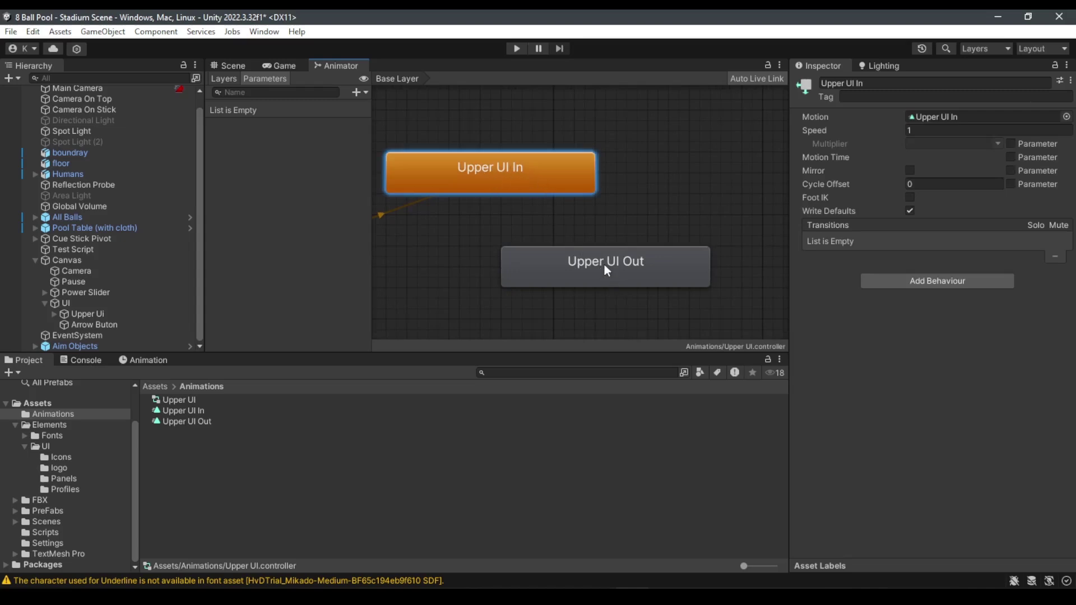
{"action": "right_click", "coordinate": [553, 169]}
{"action": "left_click", "coordinate": [591, 183]}
{"action": "left_click", "coordinate": [624, 267]}
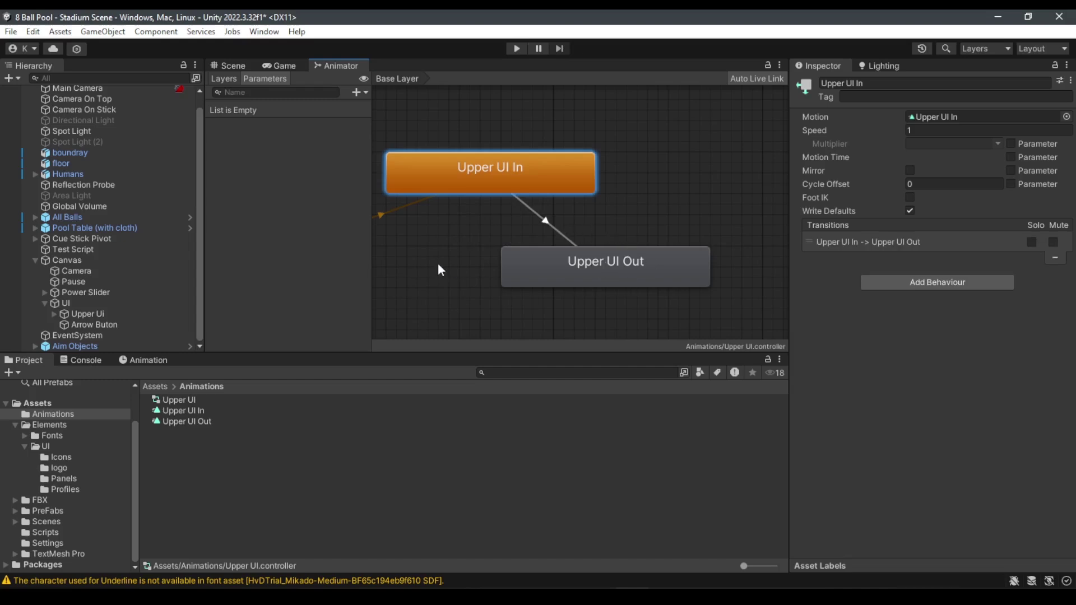
Shorten the Upper UI In to Upper UI Out transition by moving its blend start to about 0:14, just before Upper UI In ends
{"action": "left_click", "coordinate": [597, 272]}
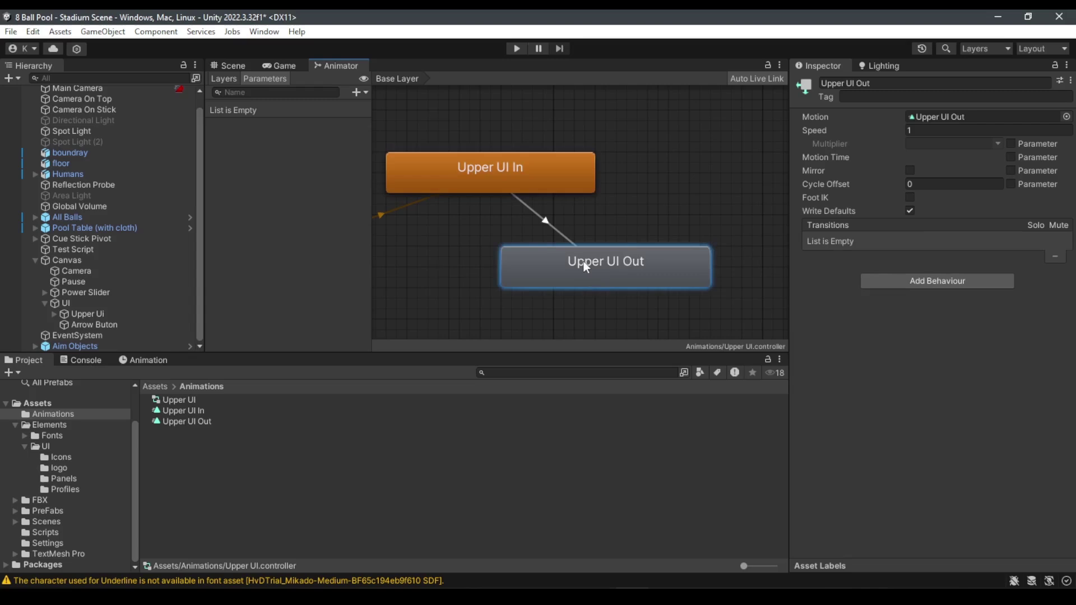
{"action": "left_click", "coordinate": [546, 233]}
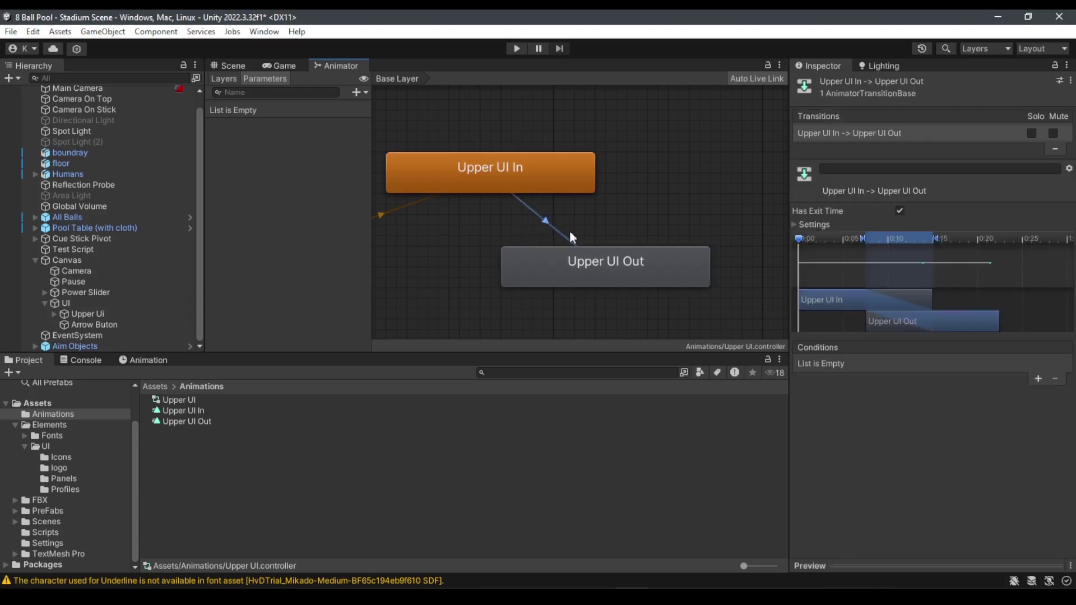
{"action": "left_click", "coordinate": [795, 225]}
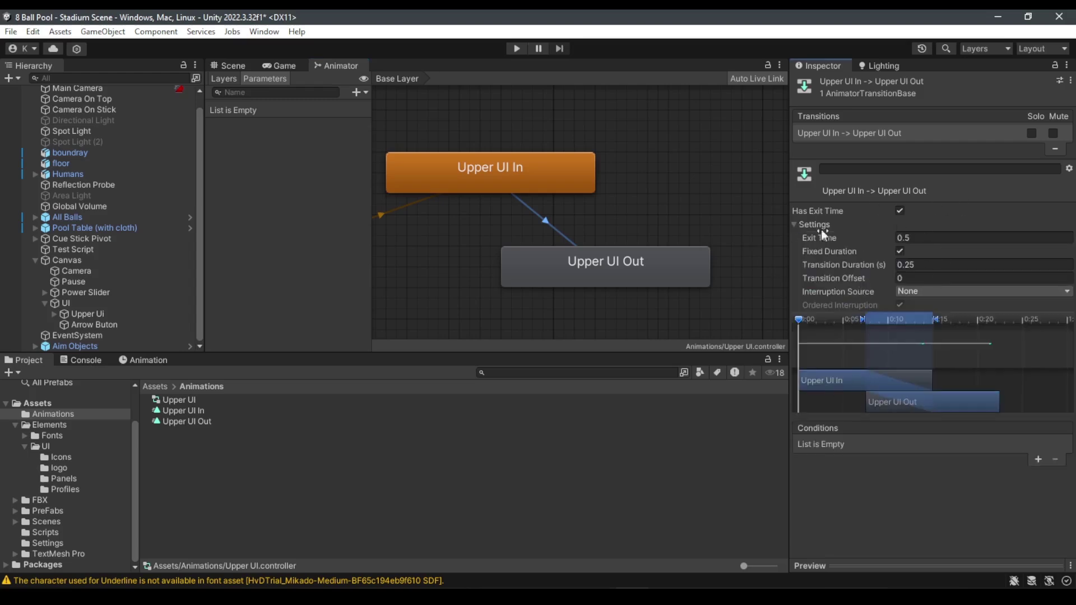
{"action": "left_click", "coordinate": [796, 225]}
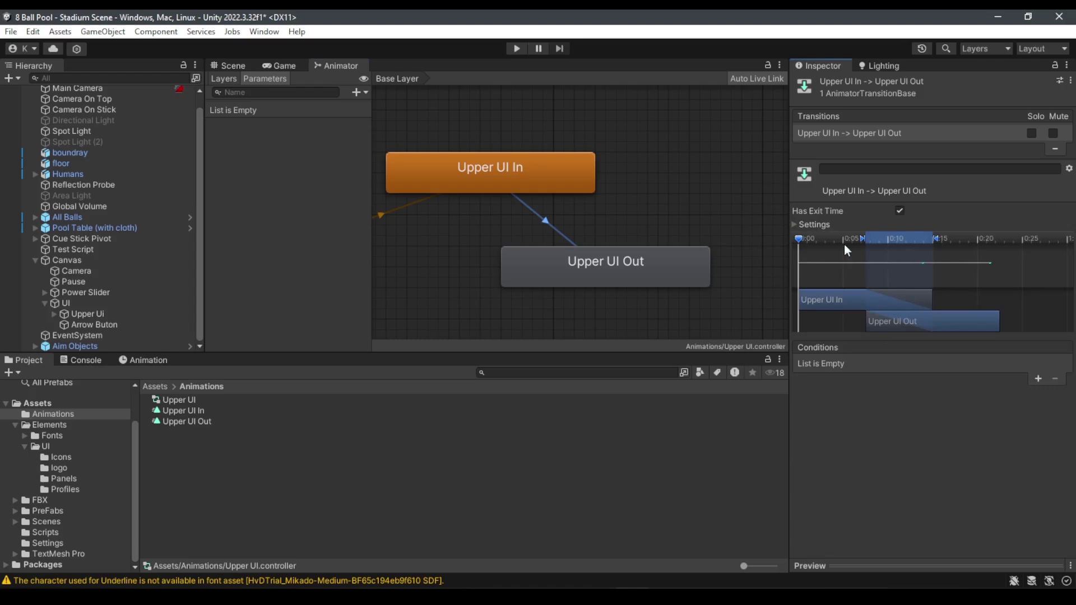
{"action": "mouse_move", "coordinate": [799, 239]}
{"action": "left_mouse_down"}
{"action": "mouse_move", "coordinate": [836, 241]}
{"action": "mouse_move", "coordinate": [815, 242]}
{"action": "left_mouse_up"}
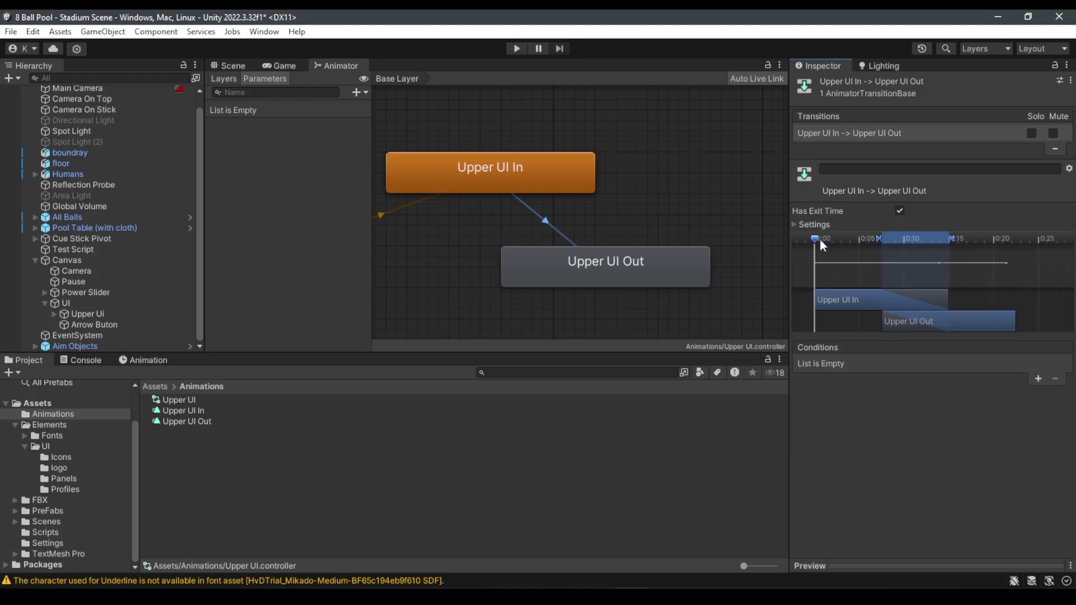
{"action": "mouse_move", "coordinate": [821, 239]}
{"action": "left_mouse_down"}
{"action": "mouse_move", "coordinate": [842, 242]}
{"action": "mouse_move", "coordinate": [812, 268]}
{"action": "mouse_move", "coordinate": [805, 239]}
{"action": "left_mouse_up"}
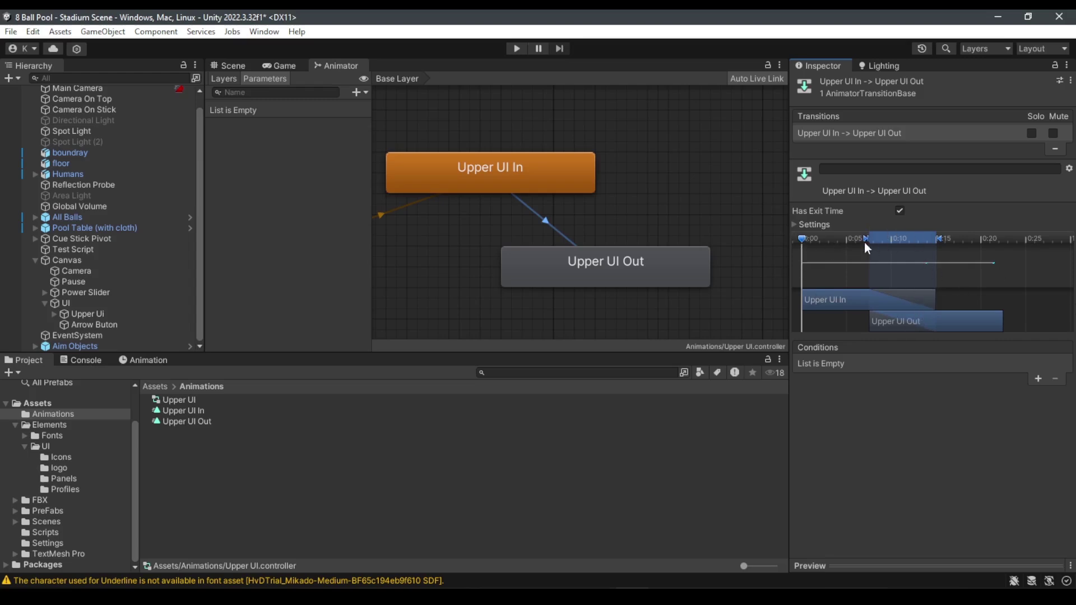
{"action": "left_click_drag", "start_coordinate": [864, 242], "coordinate": [924, 244]}
{"action": "left_click_drag", "start_coordinate": [906, 321], "coordinate": [967, 324]}
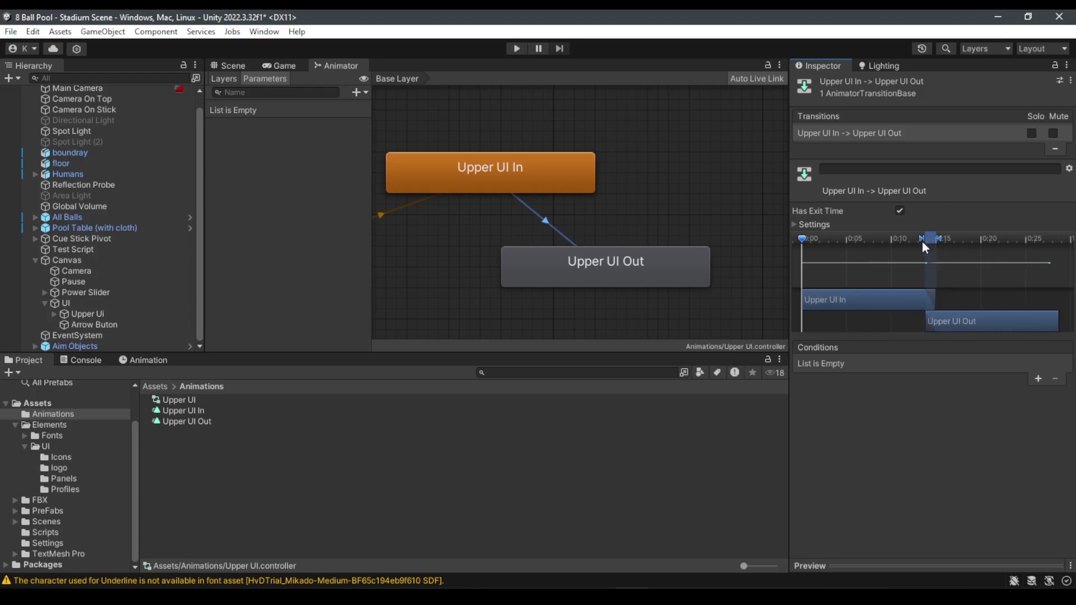
{"action": "left_click_drag", "start_coordinate": [922, 241], "coordinate": [928, 240]}
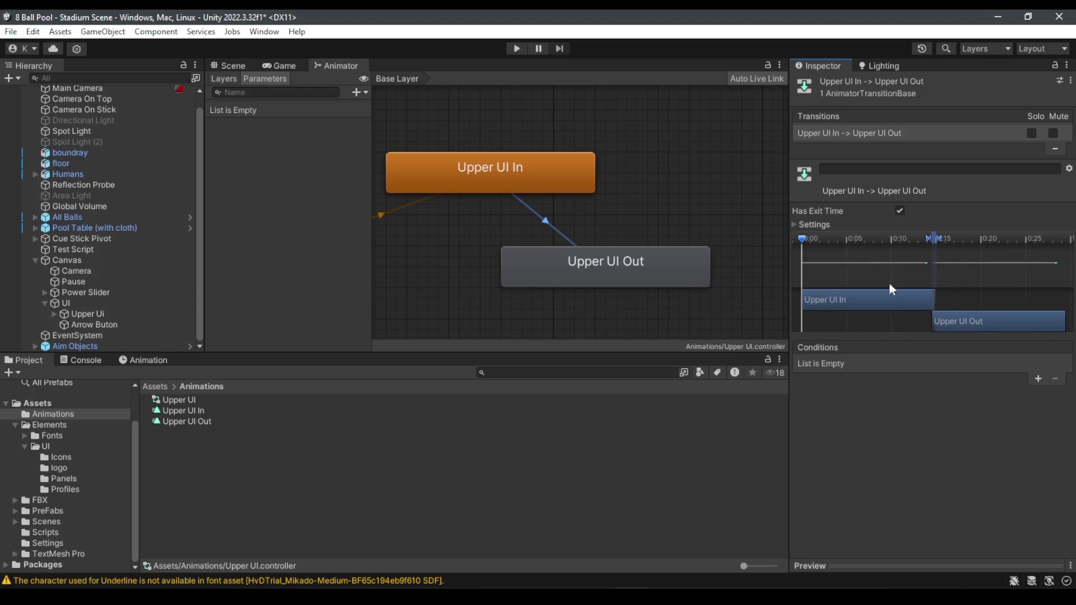
Review the UI object's animation clip list, its Animator component, and the Upper UI In and Upper UI Out states
{"action": "left_click", "coordinate": [615, 269]}
{"action": "left_click", "coordinate": [149, 361]}
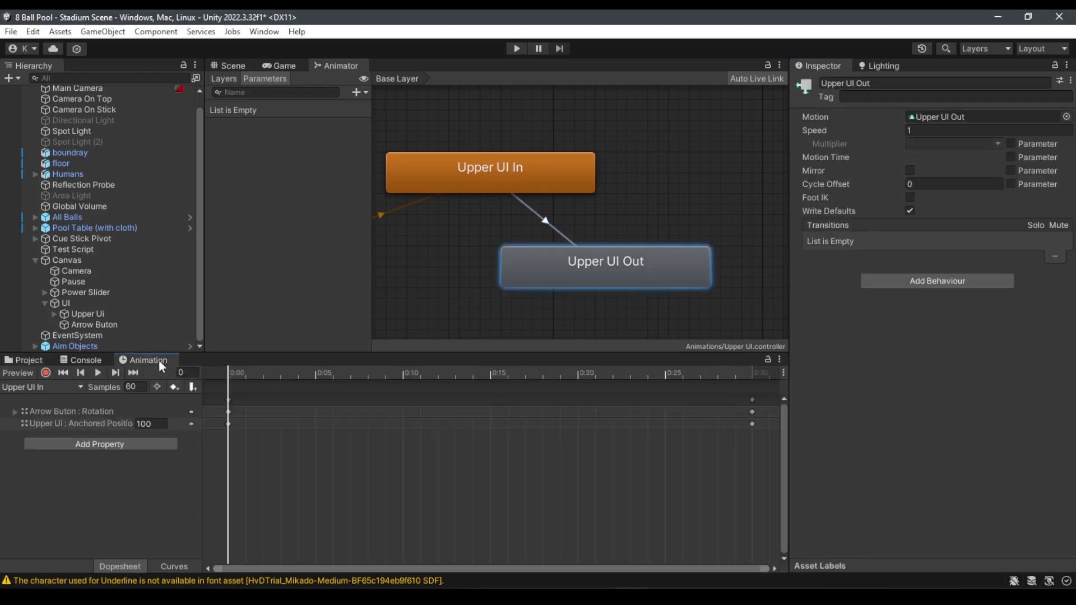
{"action": "left_click", "coordinate": [63, 387]}
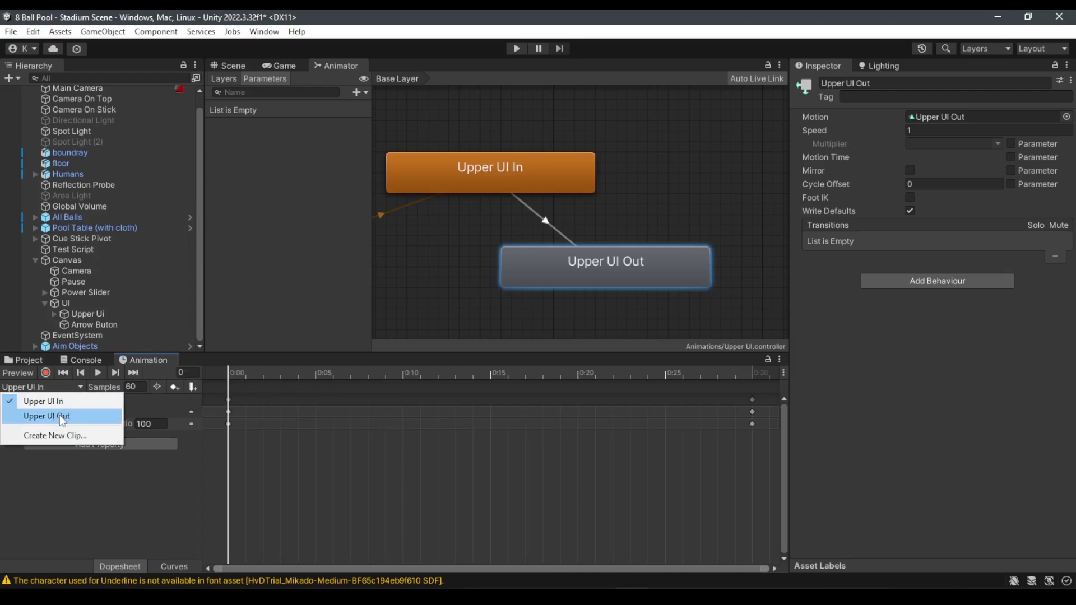
{"action": "left_click", "coordinate": [484, 177]}
{"action": "left_click", "coordinate": [610, 263]}
{"action": "scroll", "coordinate": [614, 255], "scroll_direction": "down", "scroll_amount": 3}
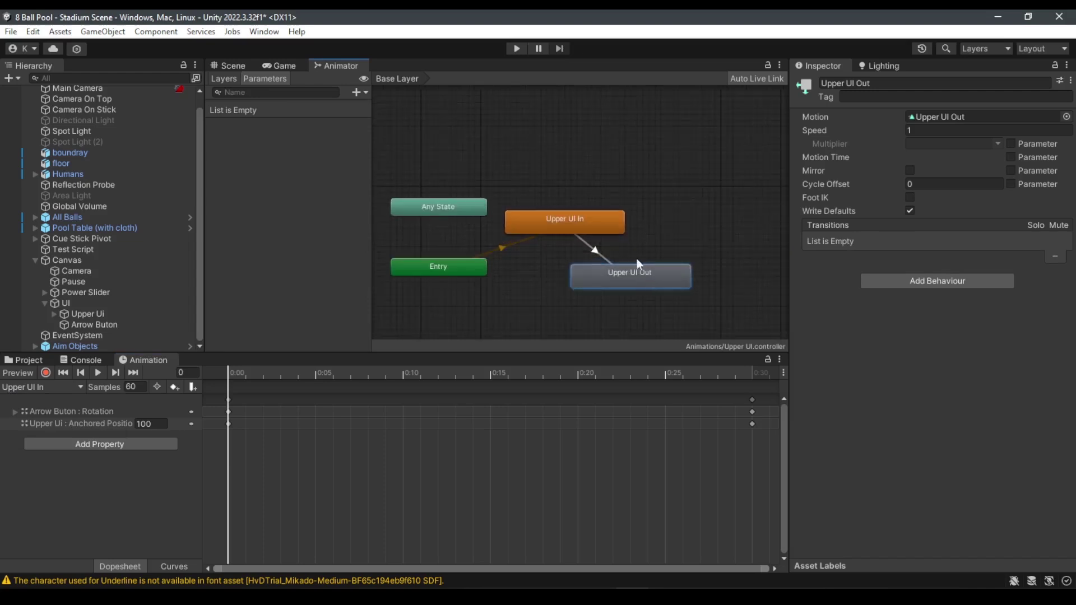
{"action": "left_click", "coordinate": [107, 314]}
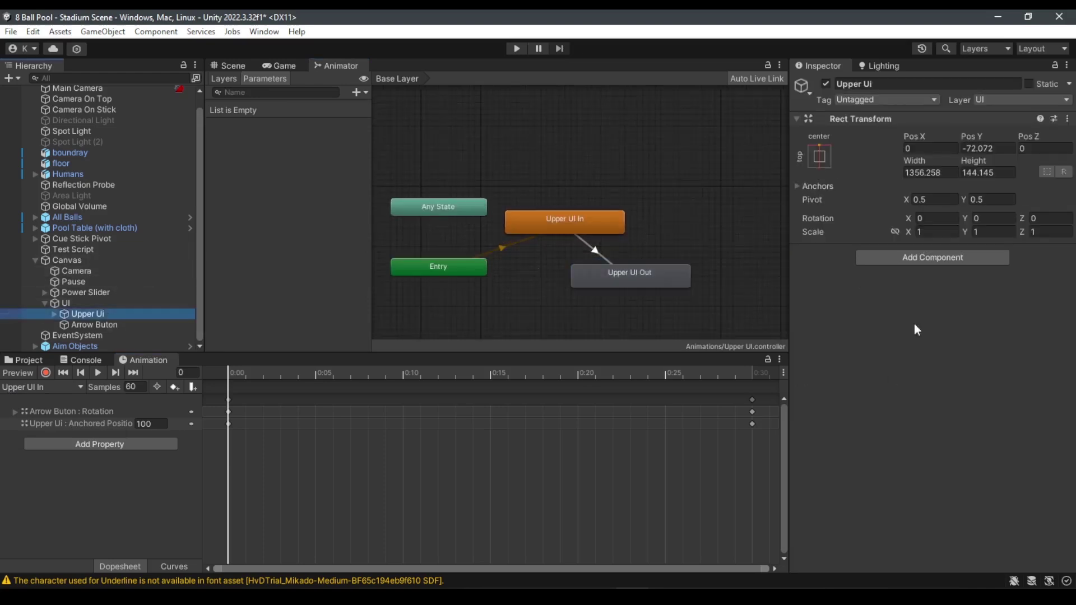
{"action": "left_click", "coordinate": [65, 303]}
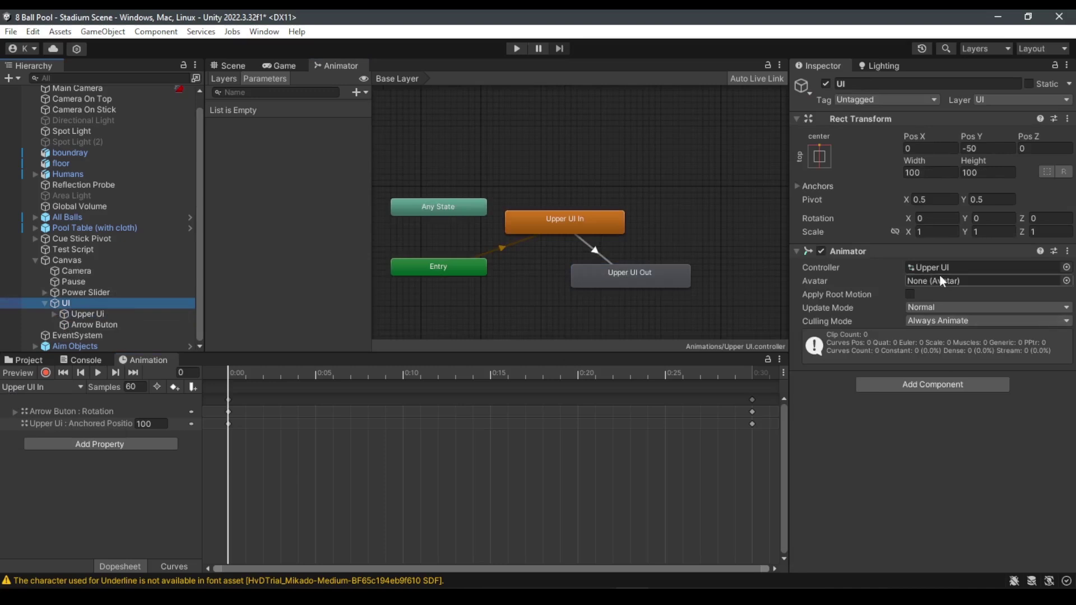
{"action": "left_click", "coordinate": [611, 266]}
{"action": "left_click", "coordinate": [650, 285]}
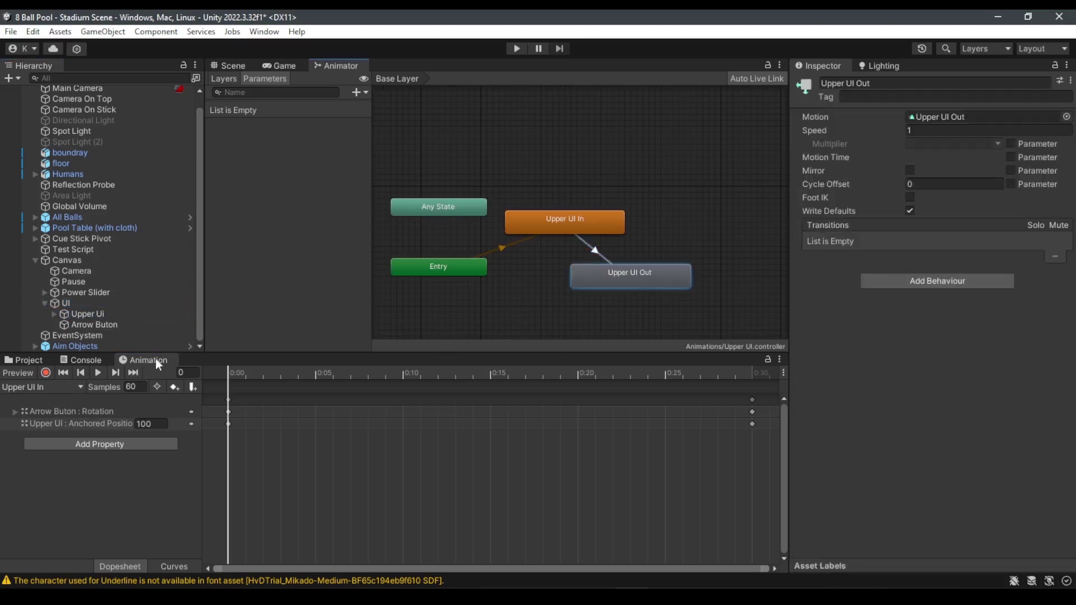
Load the UI object's Upper UI Out clip and preview its starting frame in the Scene view
{"action": "left_click", "coordinate": [14, 389]}
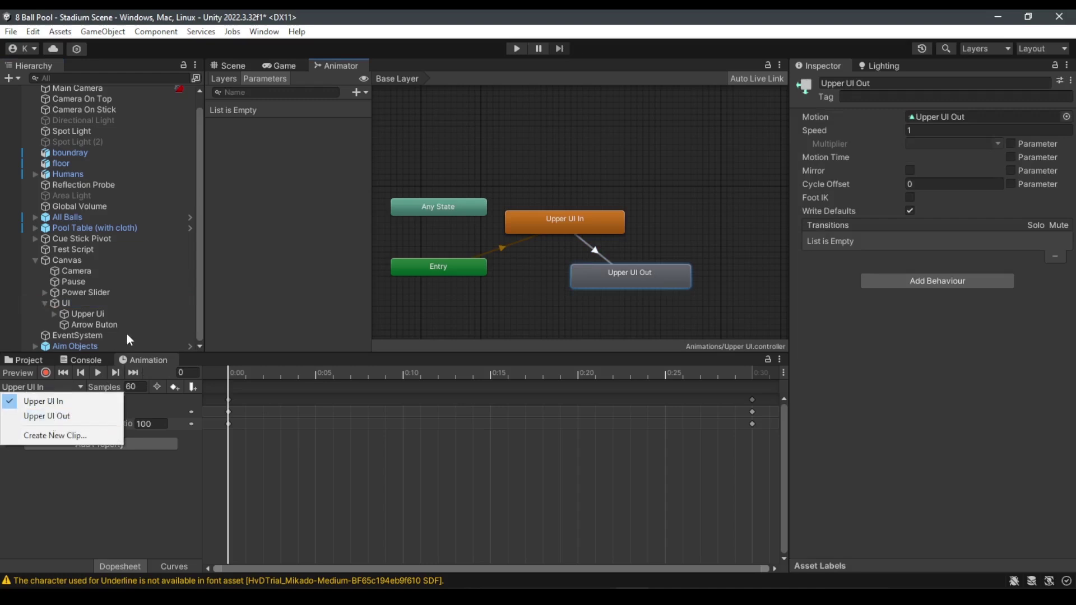
{"action": "left_click", "coordinate": [86, 303]}
{"action": "left_click", "coordinate": [44, 386]}
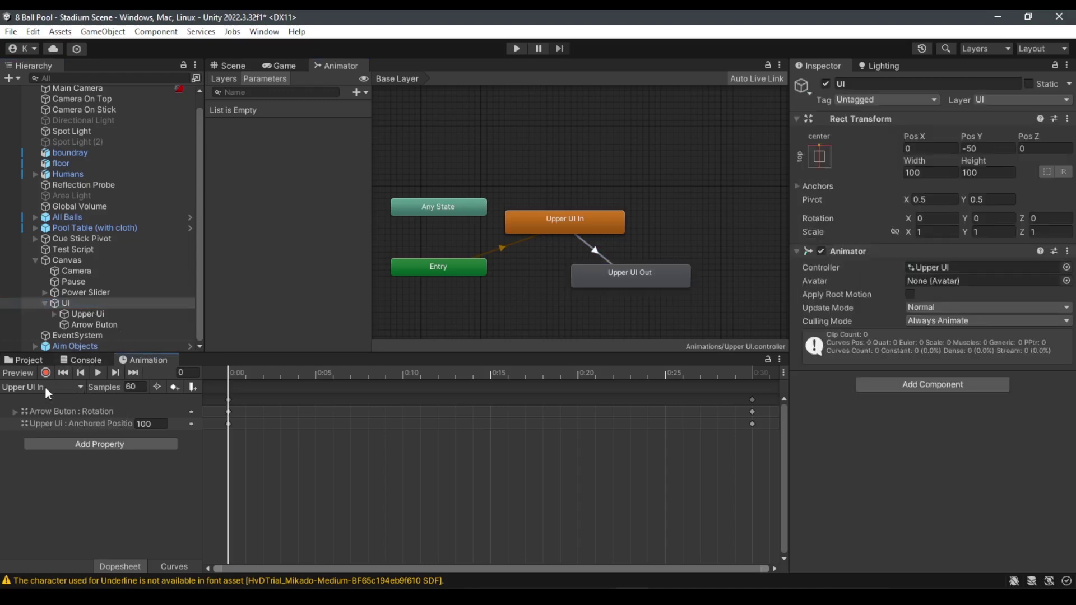
{"action": "left_click", "coordinate": [59, 419]}
{"action": "left_click", "coordinate": [230, 66]}
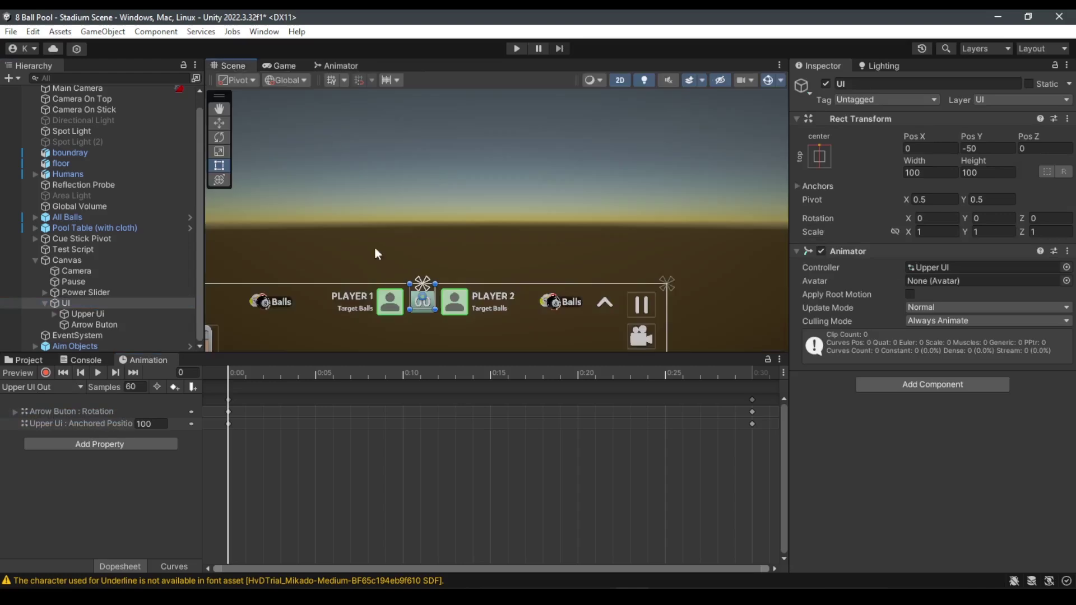
{"action": "scroll", "coordinate": [395, 264], "scroll_direction": "up", "scroll_amount": 2}
{"action": "left_click_drag", "start_coordinate": [233, 373], "coordinate": [224, 442]}
{"action": "scroll", "coordinate": [372, 445], "scroll_direction": "down", "scroll_amount": 2}
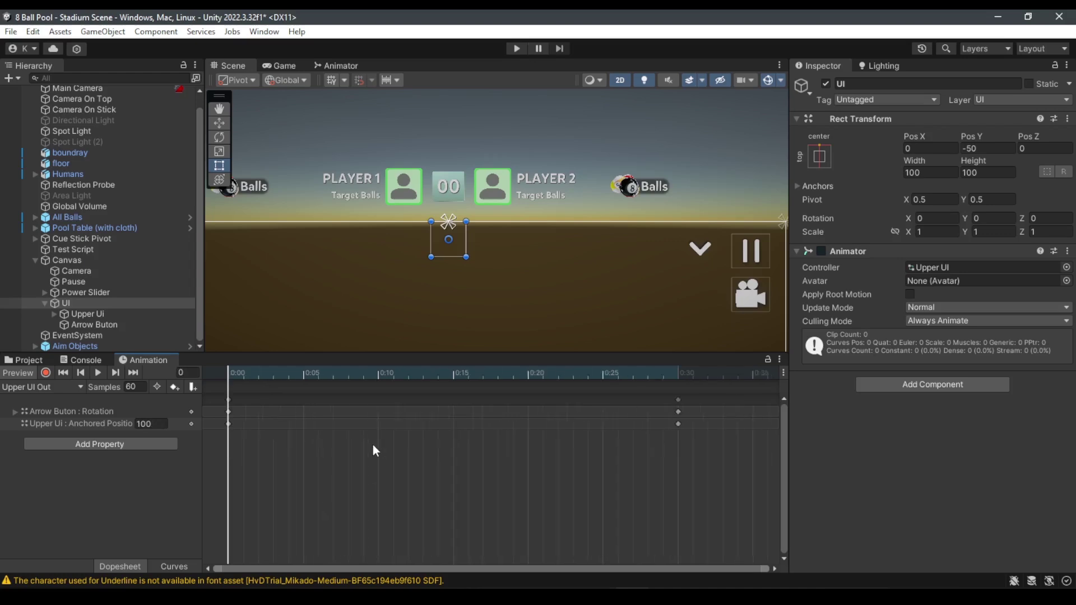
Reverse the Upper UI Out clip by swapping its start and end keyframes, keeping them spread from 0:00 to 0:30
{"action": "key", "text": "ctrl+a"}
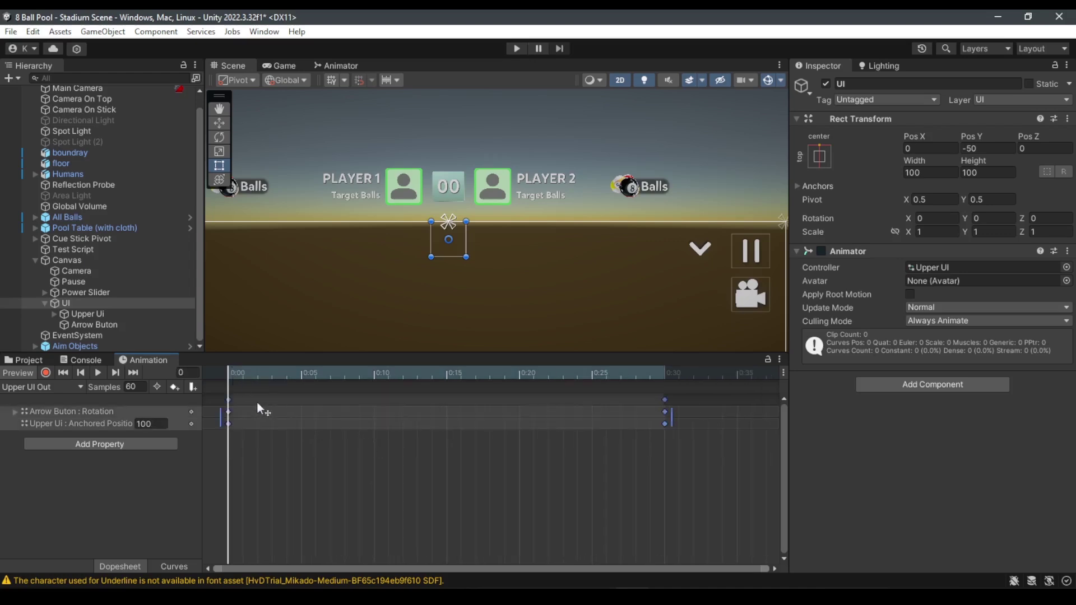
{"action": "left_click_drag", "start_coordinate": [233, 379], "coordinate": [413, 403]}
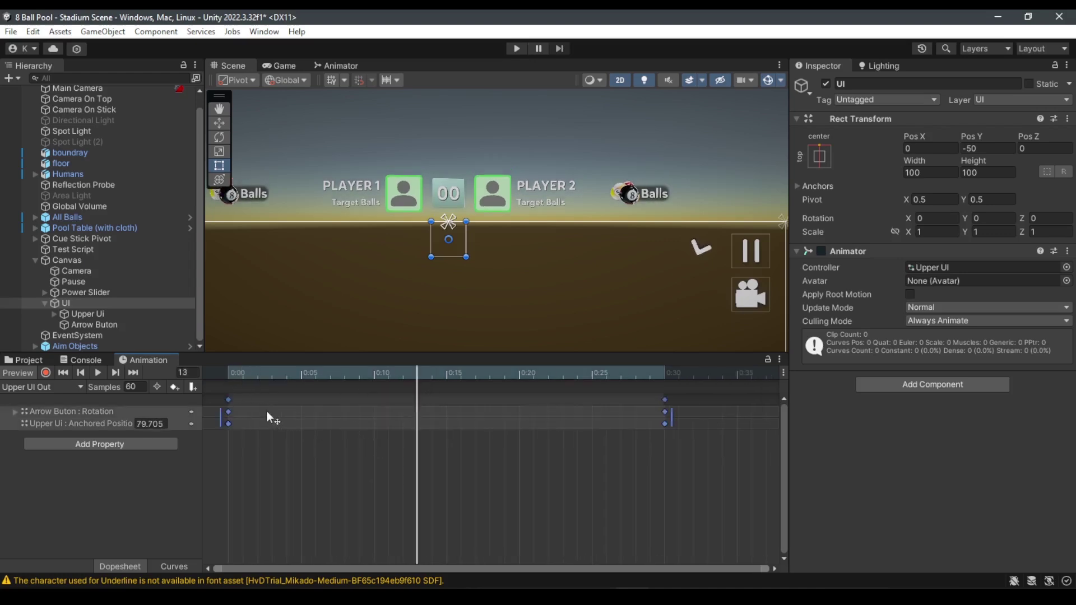
{"action": "right_click", "coordinate": [228, 405]}
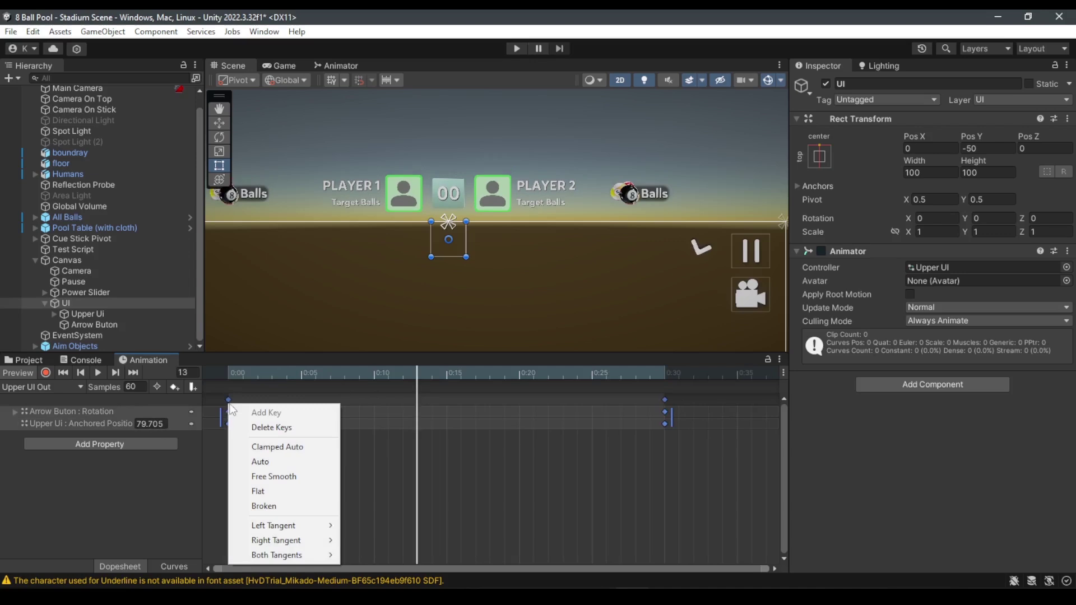
{"action": "left_click", "coordinate": [336, 476]}
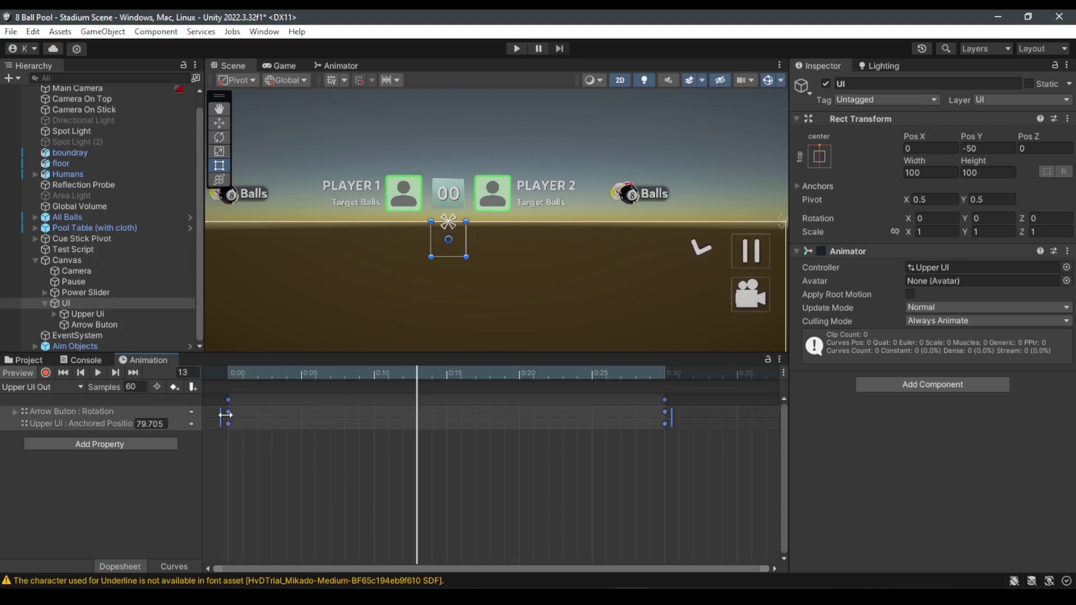
{"action": "left_click_drag", "start_coordinate": [220, 421], "coordinate": [425, 423]}
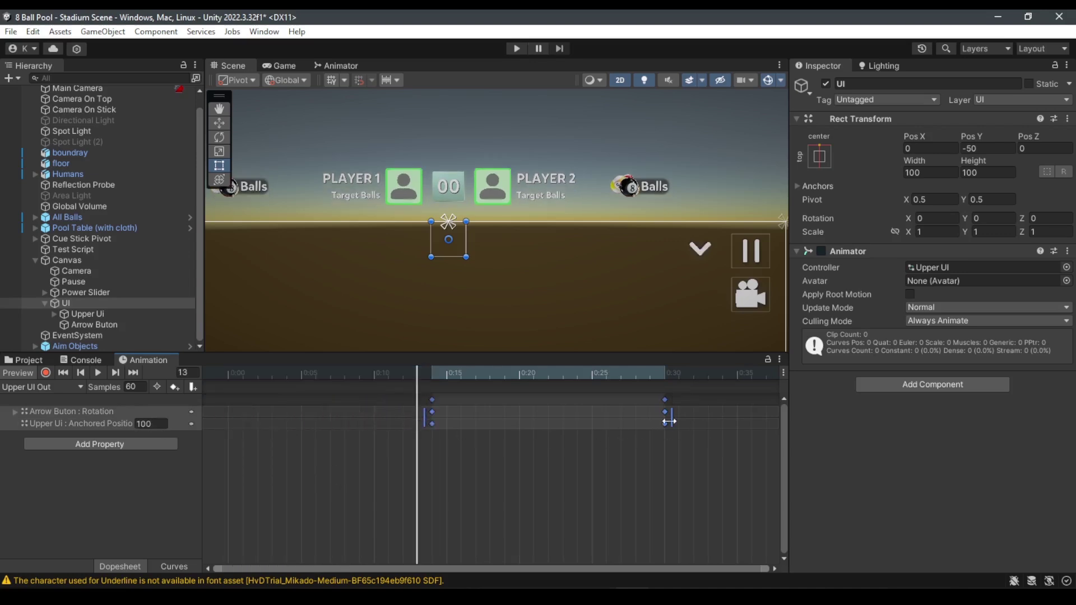
{"action": "key", "text": "ctrl+z"}
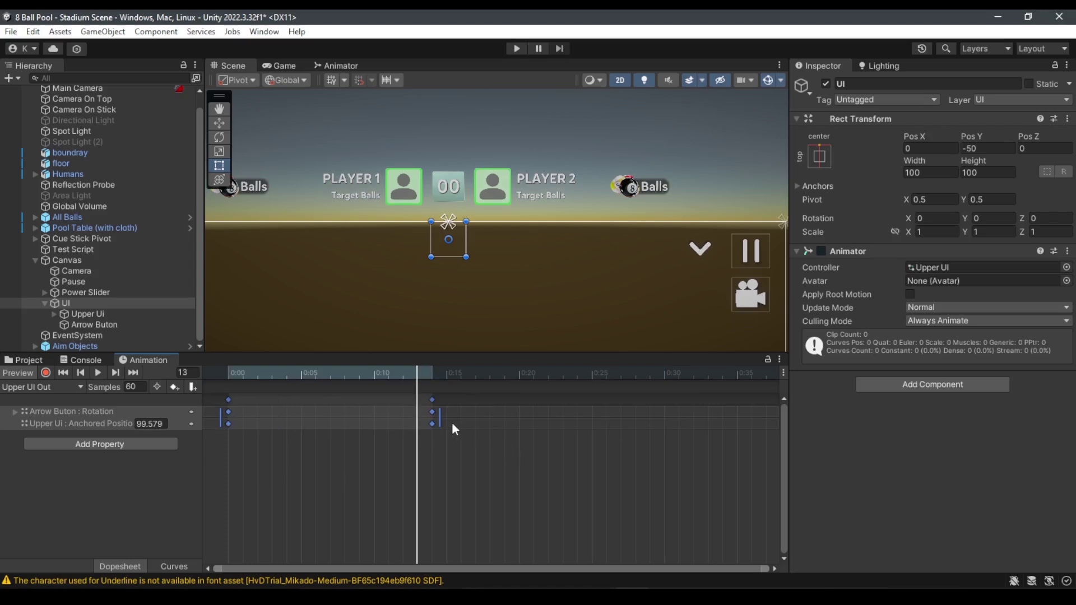
{"action": "left_click_drag", "start_coordinate": [440, 421], "coordinate": [665, 421]}
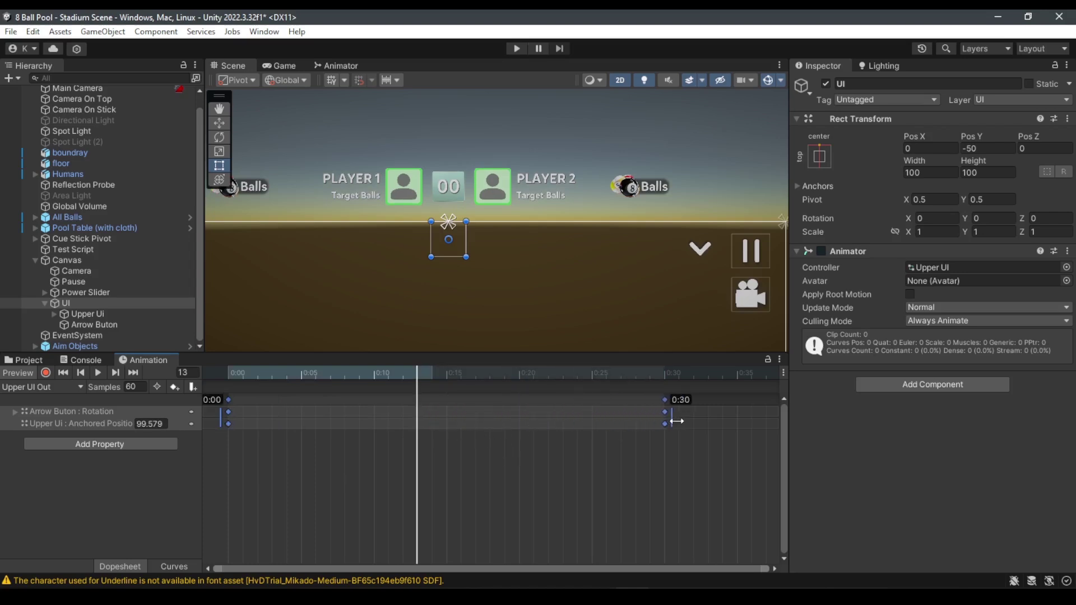
Preview the Upper UI Out clip across its timeline to check the upper UI's slide and the arrow's rotation
{"action": "left_click_drag", "start_coordinate": [402, 380], "coordinate": [230, 388]}
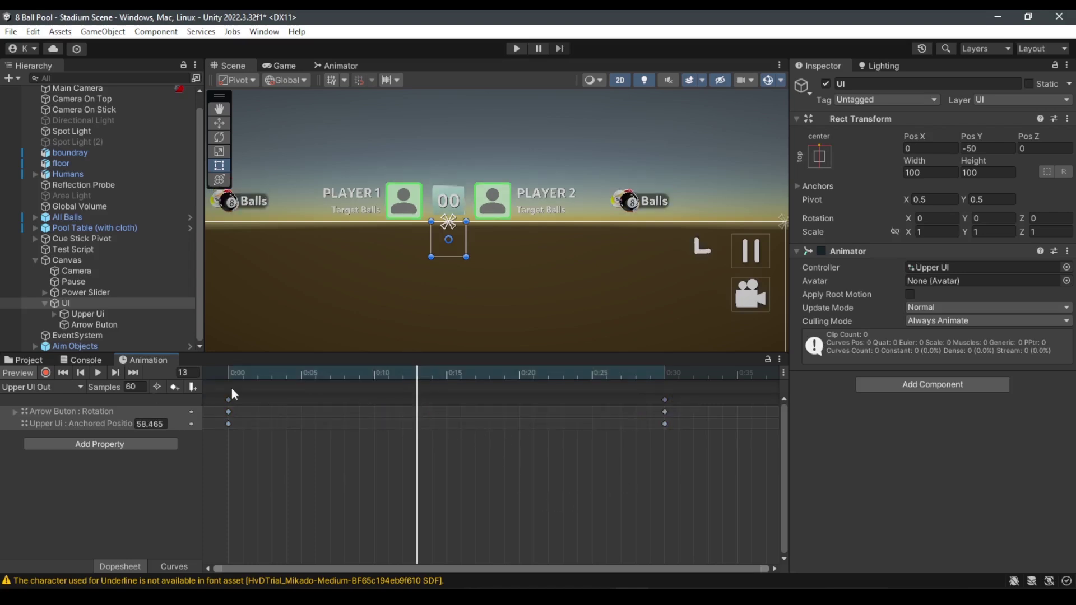
{"action": "key", "text": "period"}
{"action": "key", "text": "period"}
{"action": "key", "text": "period"}
{"action": "key", "text": "comma"}
{"action": "key", "text": "comma"}
{"action": "key", "text": "comma"}
{"action": "key", "text": "comma"}
{"action": "key", "text": "comma"}
{"action": "key", "text": "comma"}
{"action": "key", "text": "comma"}
{"action": "key", "text": "comma"}
{"action": "key", "text": "comma"}
{"action": "key", "text": "comma"}
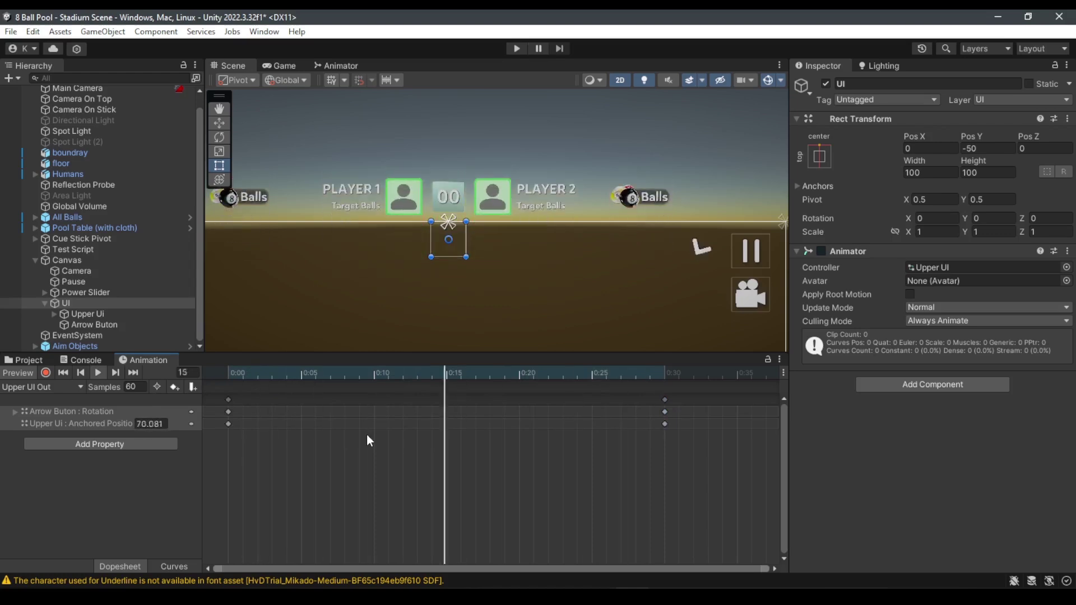
{"action": "left_click_drag", "start_coordinate": [558, 380], "coordinate": [675, 380]}
Preview the Upper UI In clip for comparison and return to the Upper UI Out clip
{"action": "left_click", "coordinate": [58, 387]}
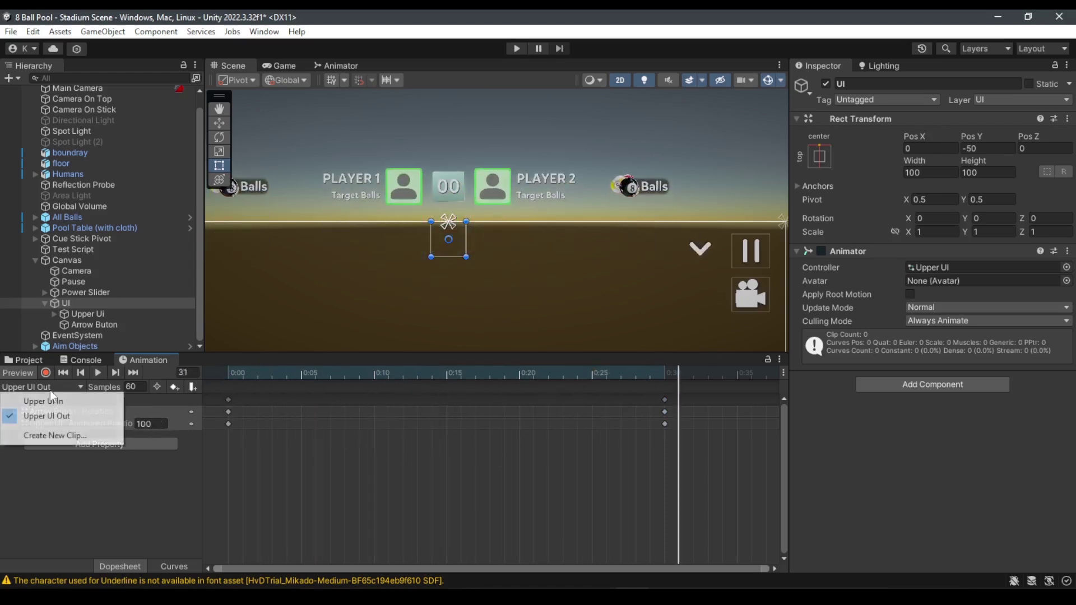
{"action": "left_click", "coordinate": [33, 399]}
{"action": "left_click", "coordinate": [297, 373]}
{"action": "left_click_drag", "start_coordinate": [332, 383], "coordinate": [734, 383]}
{"action": "left_click", "coordinate": [44, 387]}
{"action": "left_click", "coordinate": [73, 415]}
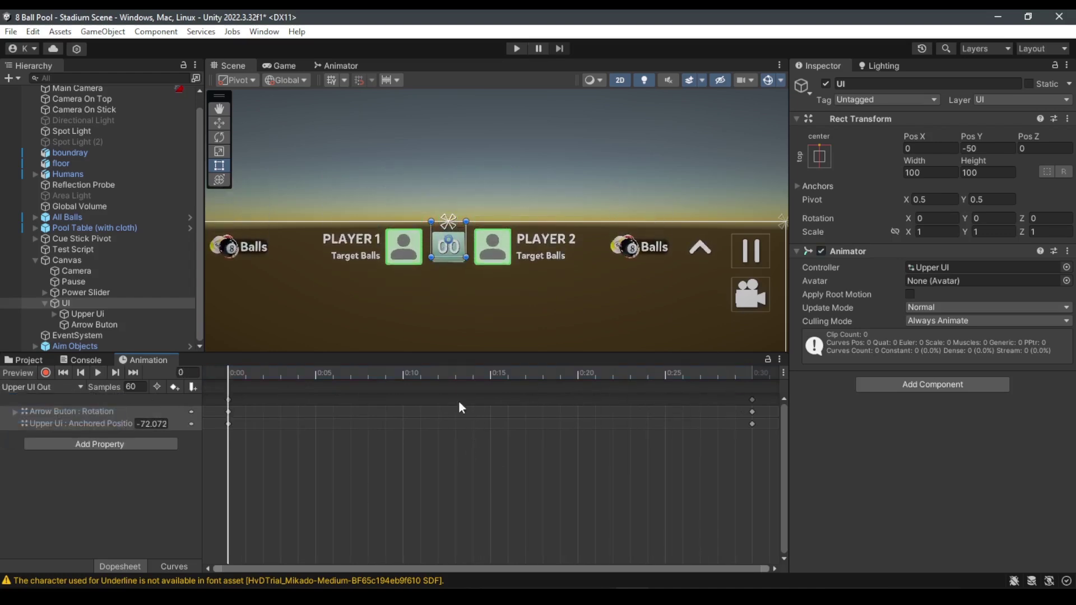
Make a transition from the Upper UI Out state back to the Upper UI In state
{"action": "left_click", "coordinate": [340, 65]}
{"action": "scroll", "coordinate": [588, 262], "scroll_direction": "up", "scroll_amount": 3}
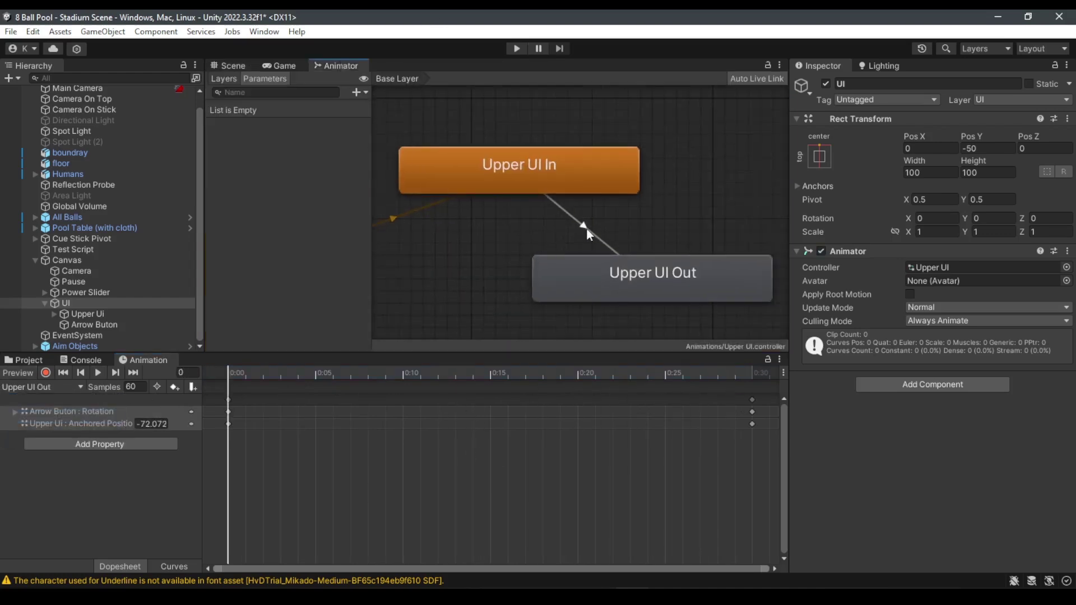
{"action": "left_click", "coordinate": [587, 228]}
{"action": "scroll", "coordinate": [620, 278], "scroll_direction": "down", "scroll_amount": 3}
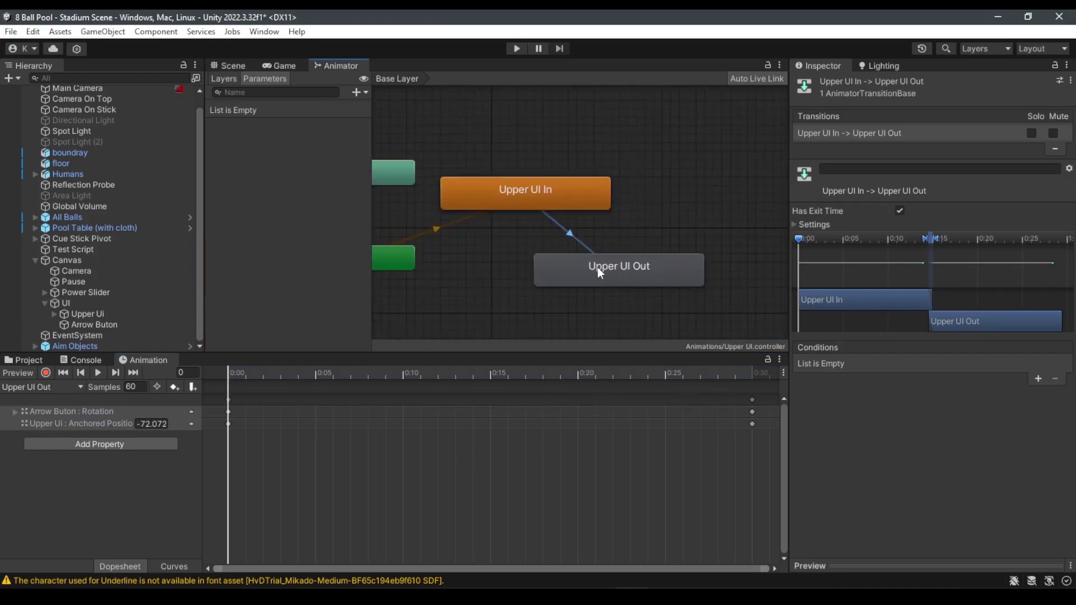
{"action": "right_click", "coordinate": [615, 273]}
{"action": "left_click", "coordinate": [643, 283]}
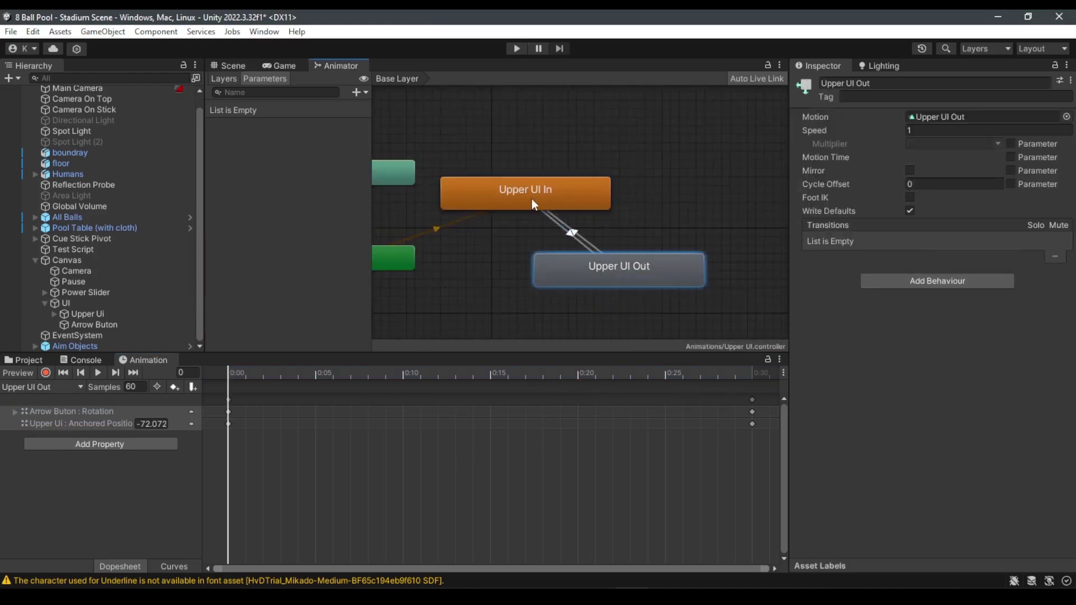
{"action": "left_click", "coordinate": [531, 199]}
Shorten the Upper UI Out to Upper UI In transition to start at about 0:14, with Upper UI In beginning at the end of Upper UI Out
{"action": "scroll", "coordinate": [610, 234], "scroll_direction": "up", "scroll_amount": 3}
{"action": "left_click", "coordinate": [539, 233]}
{"action": "left_click", "coordinate": [539, 231]}
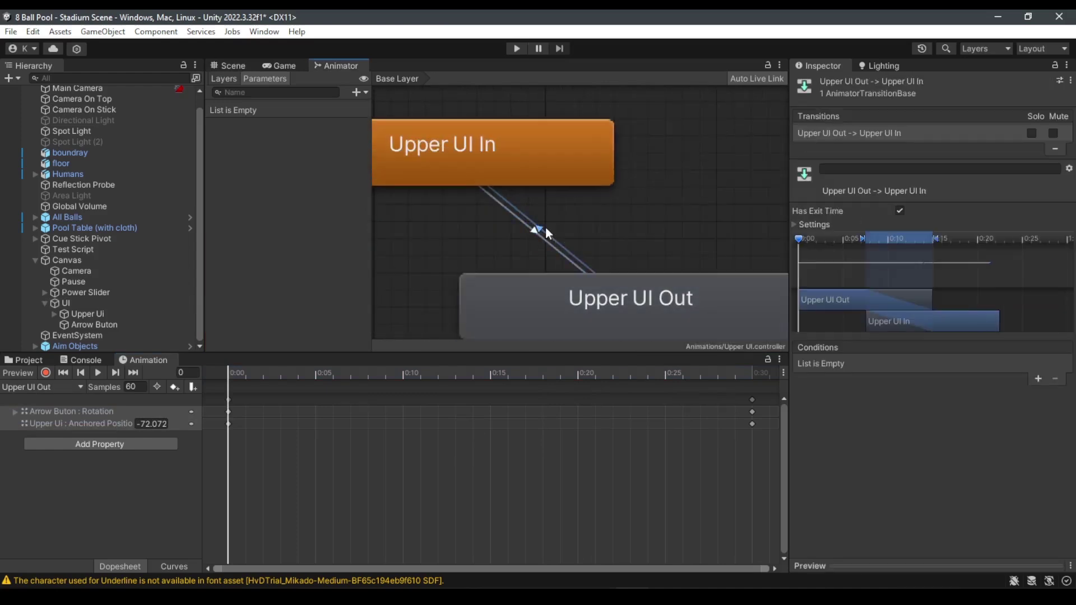
{"action": "left_click_drag", "start_coordinate": [864, 242], "coordinate": [926, 244]}
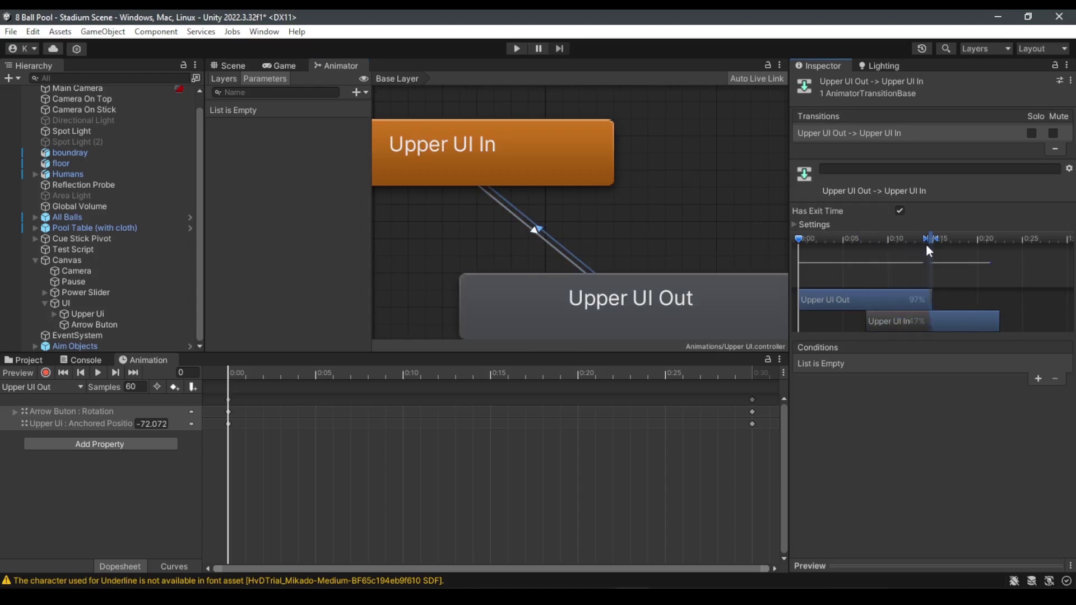
{"action": "left_click_drag", "start_coordinate": [923, 321], "coordinate": [999, 318]}
Turn off Has Exit Time for the transitions between Upper UI In and Upper UI Out in both directions
{"action": "left_click", "coordinate": [900, 211]}
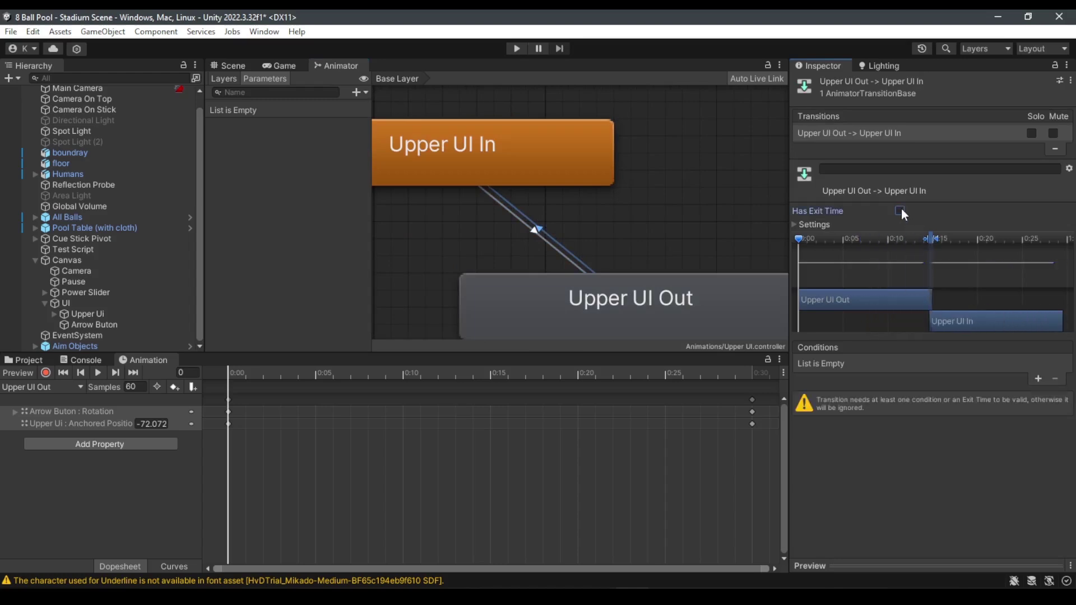
{"action": "left_click", "coordinate": [534, 232]}
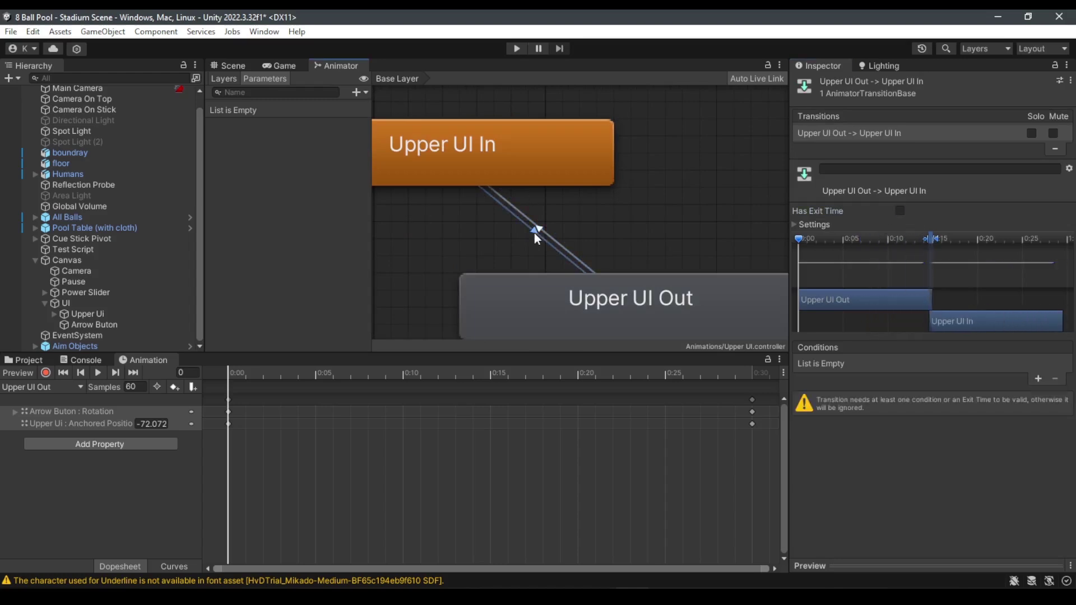
{"action": "left_click", "coordinate": [899, 211]}
Review the Upper UI In and Upper UI Out states and the transition from Upper UI In to Upper UI Out
{"action": "scroll", "coordinate": [553, 253], "scroll_direction": "down", "scroll_amount": 3}
{"action": "left_click", "coordinate": [563, 213]}
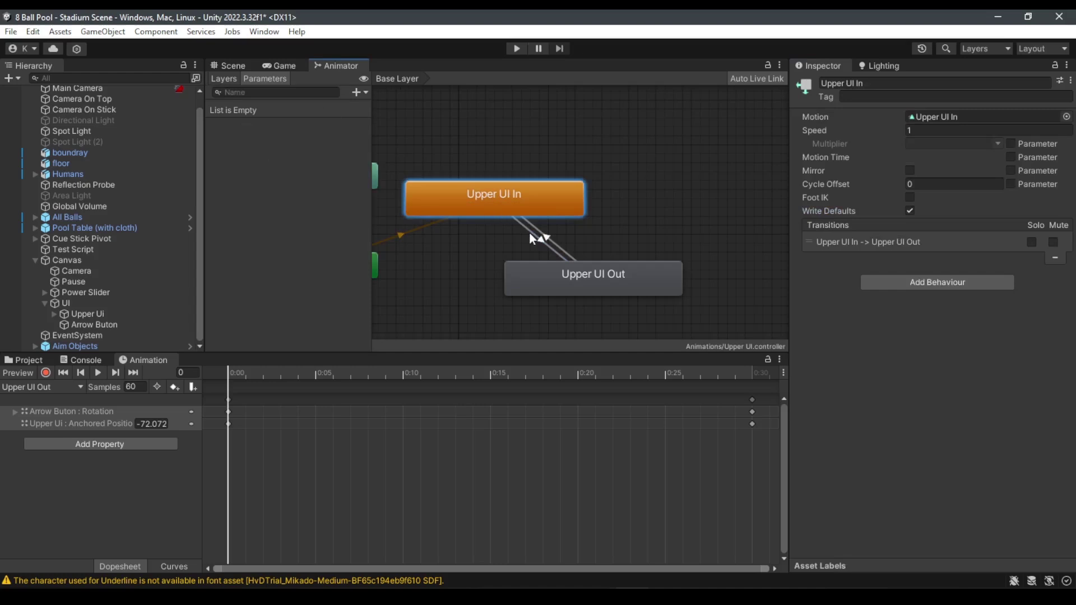
{"action": "left_click", "coordinate": [496, 222]}
{"action": "left_click", "coordinate": [480, 209]}
{"action": "scroll", "coordinate": [486, 185], "scroll_direction": "up", "scroll_amount": 2}
{"action": "scroll", "coordinate": [506, 204], "scroll_direction": "down", "scroll_amount": 3}
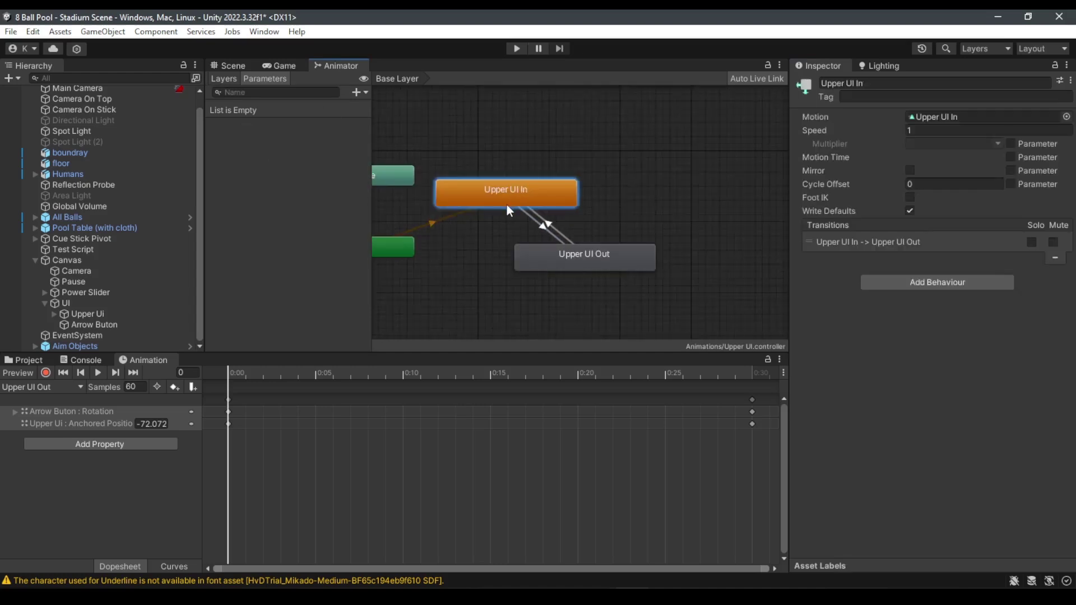
{"action": "scroll", "coordinate": [508, 196], "scroll_direction": "up", "scroll_amount": 1}
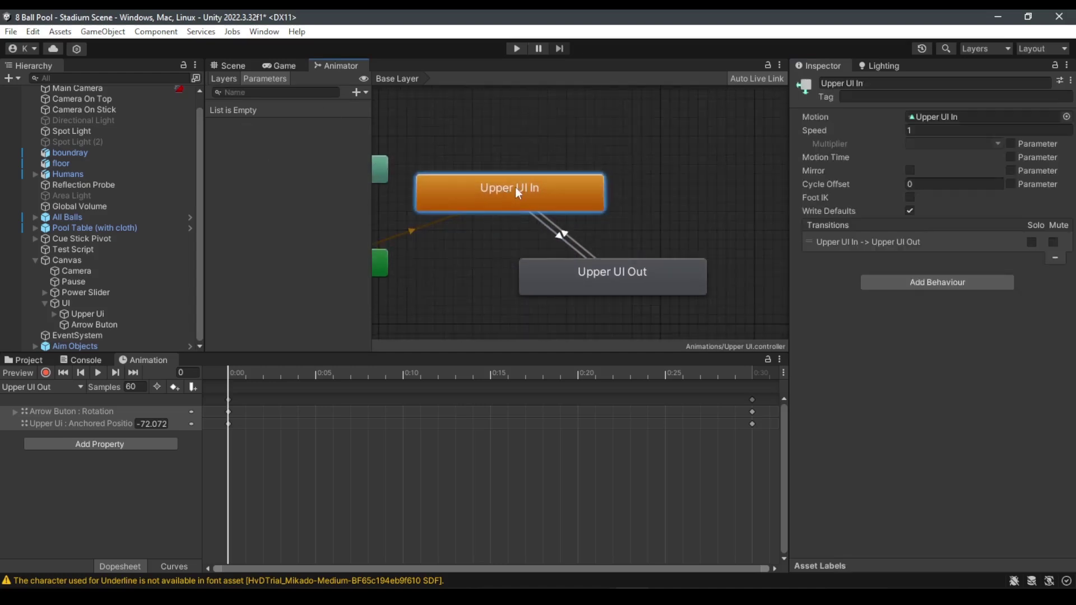
{"action": "left_click", "coordinate": [629, 271]}
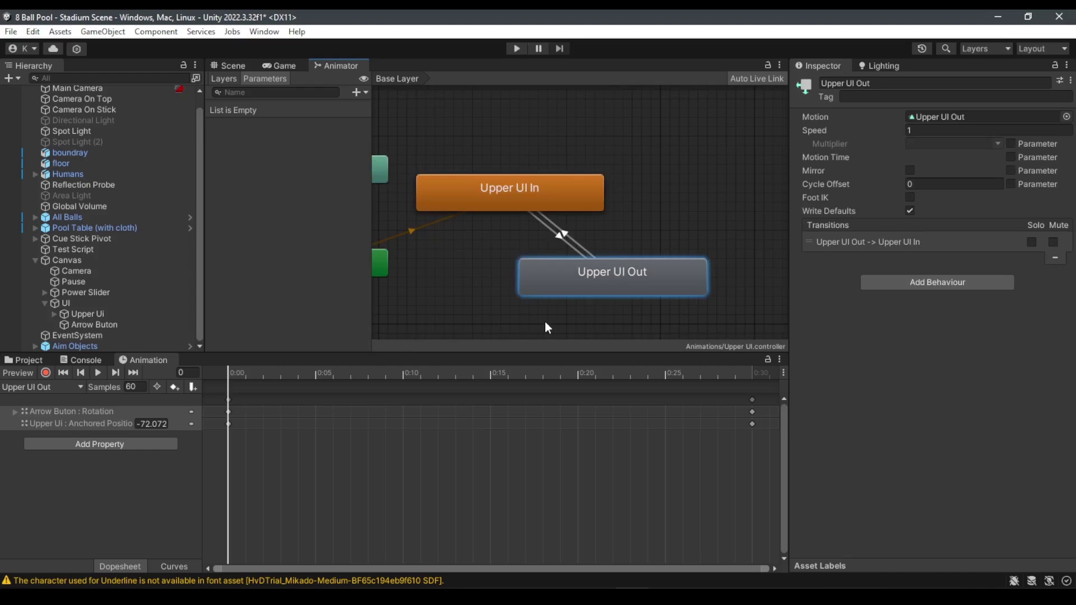
{"action": "left_click", "coordinate": [557, 239]}
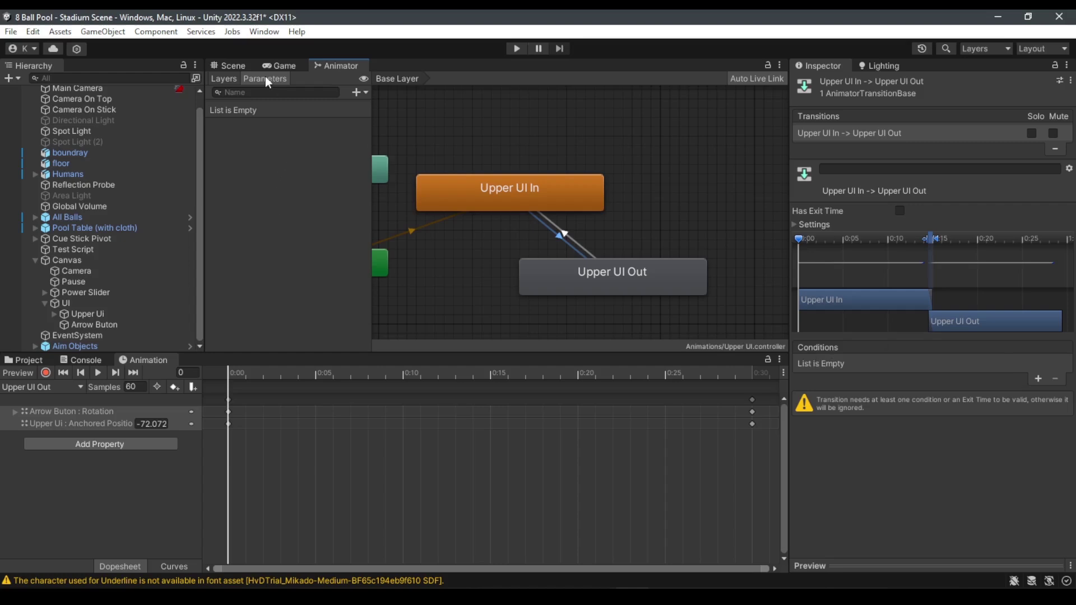
Add a Bool parameter named GoBack to the Upper UI animator controller
{"action": "left_click", "coordinate": [365, 93]}
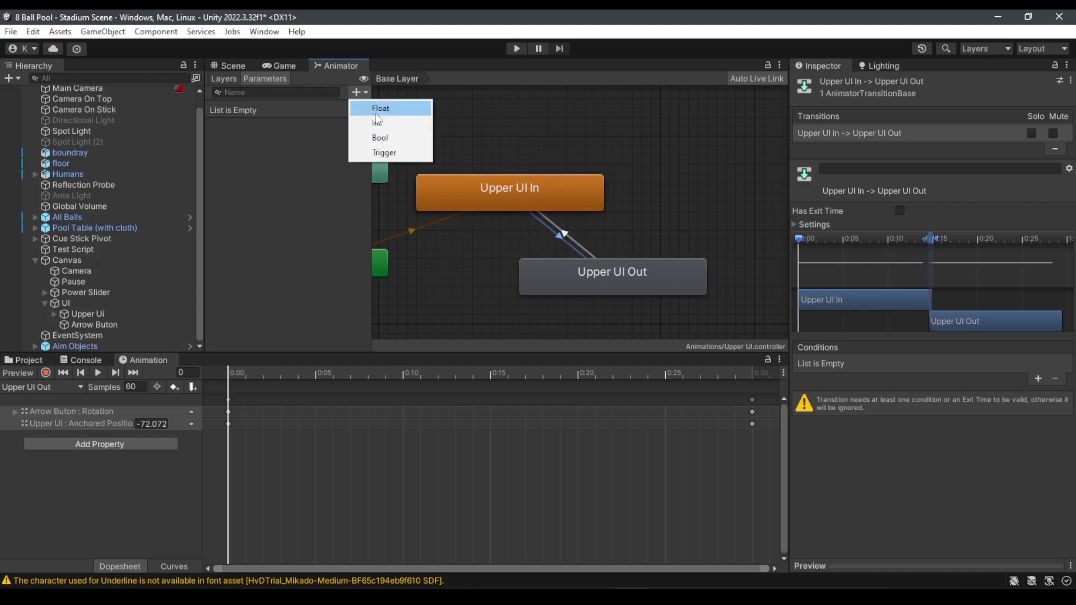
{"action": "left_click", "coordinate": [392, 137]}
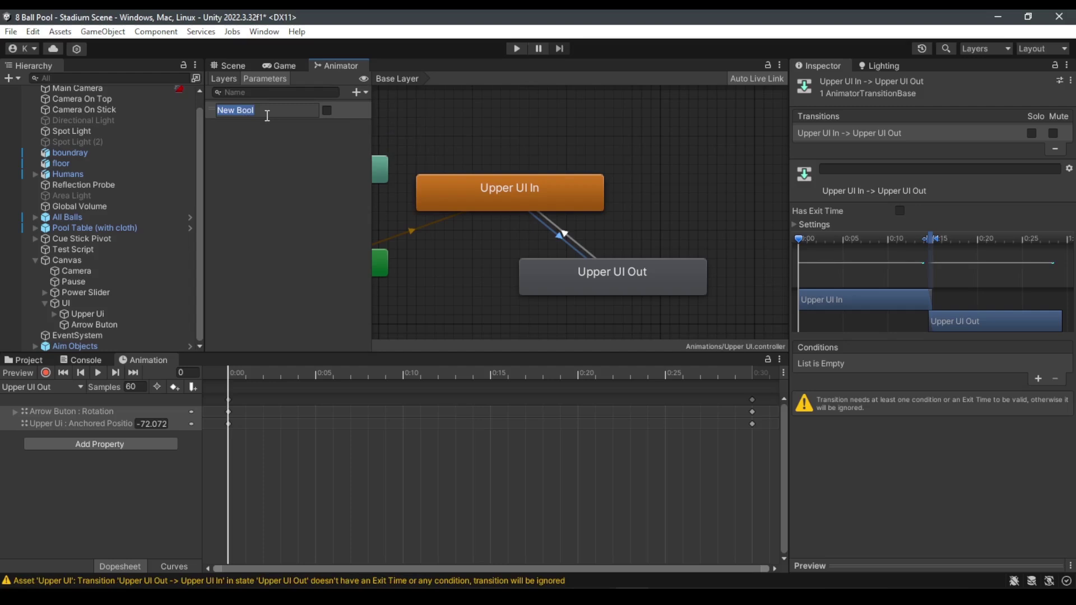
{"action": "type", "text": "GoBack"}
{"action": "key", "text": "Return"}
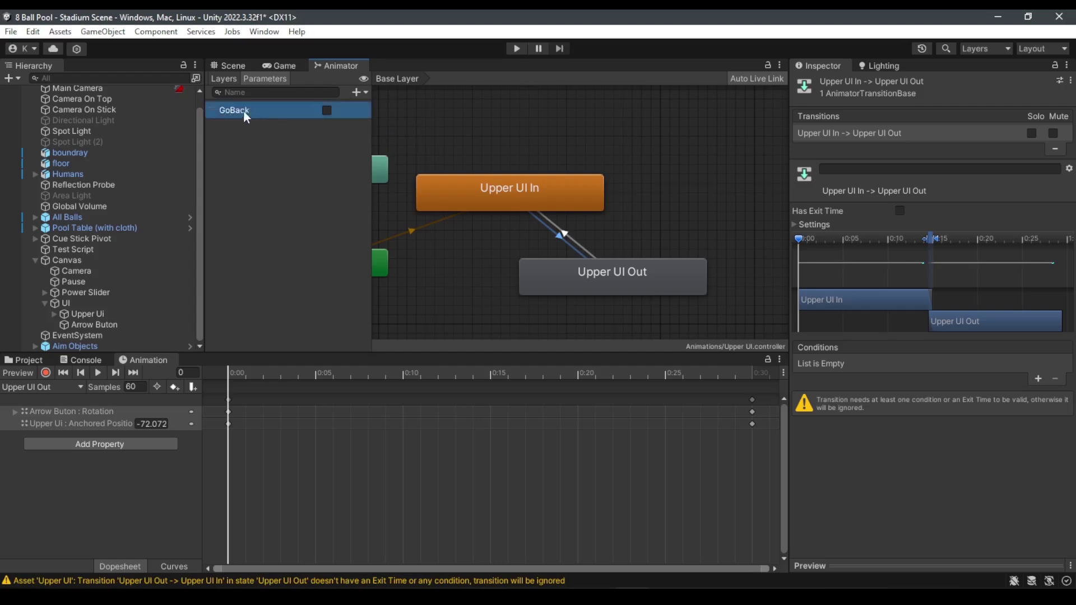
Add a condition to the Upper UI In to Upper UI Out transition requiring GoBack to be true, and show its parameter choices
{"action": "left_click", "coordinate": [562, 246]}
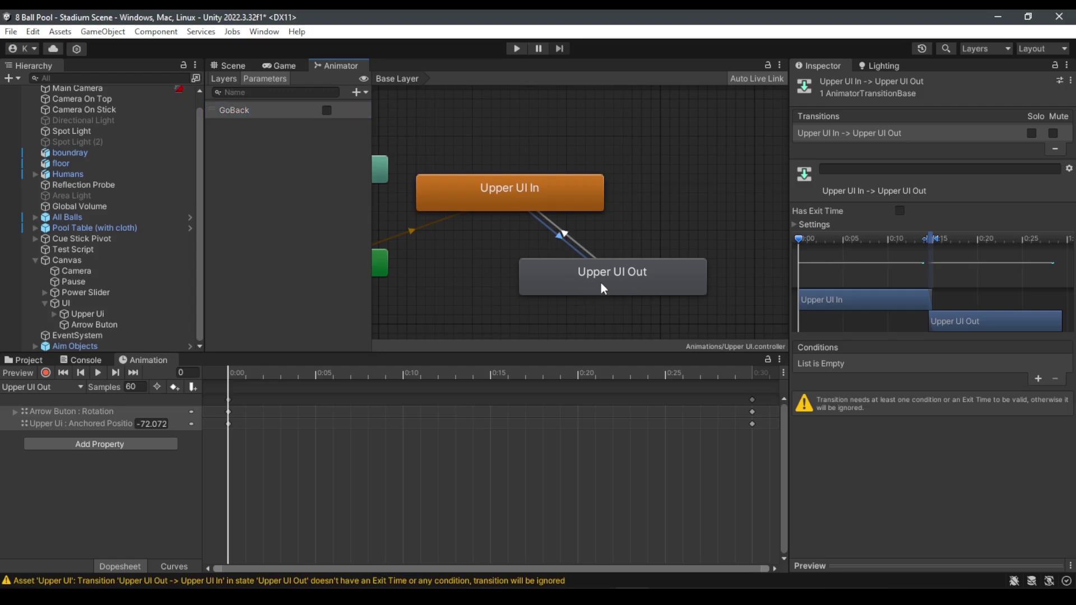
{"action": "left_click", "coordinate": [1038, 379]}
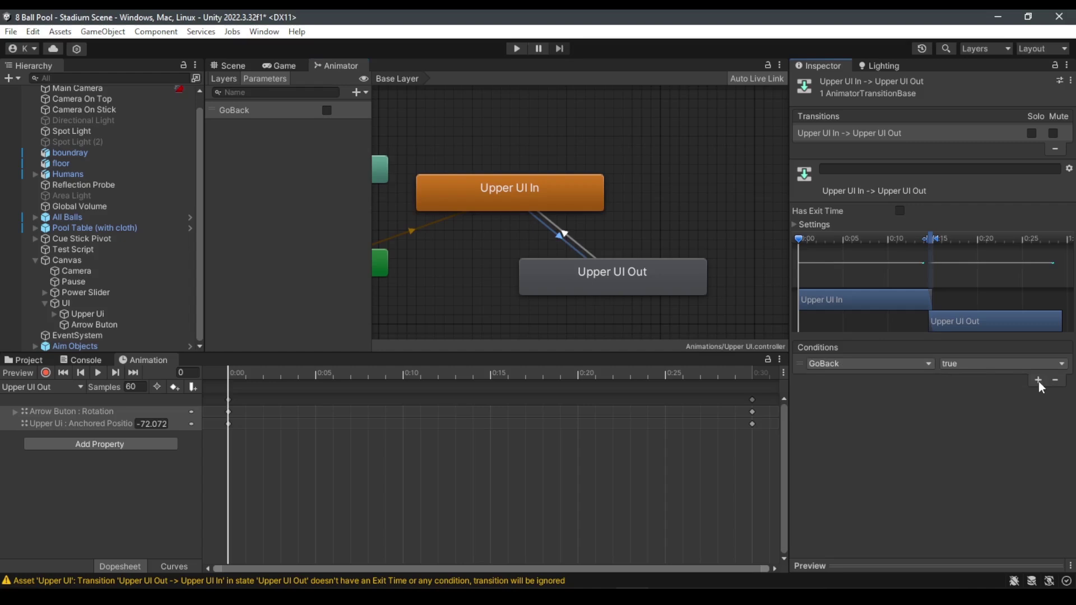
{"action": "left_click", "coordinate": [875, 365]}
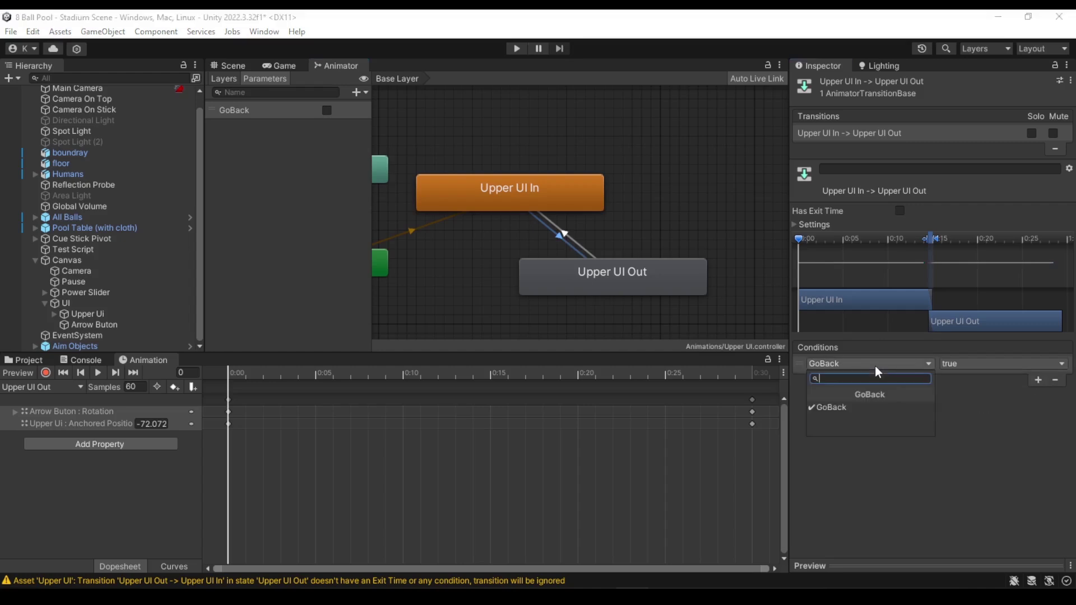
Set the Upper UI In to Upper UI Out transition's condition to GoBack equal to true
{"action": "left_click", "coordinate": [829, 409]}
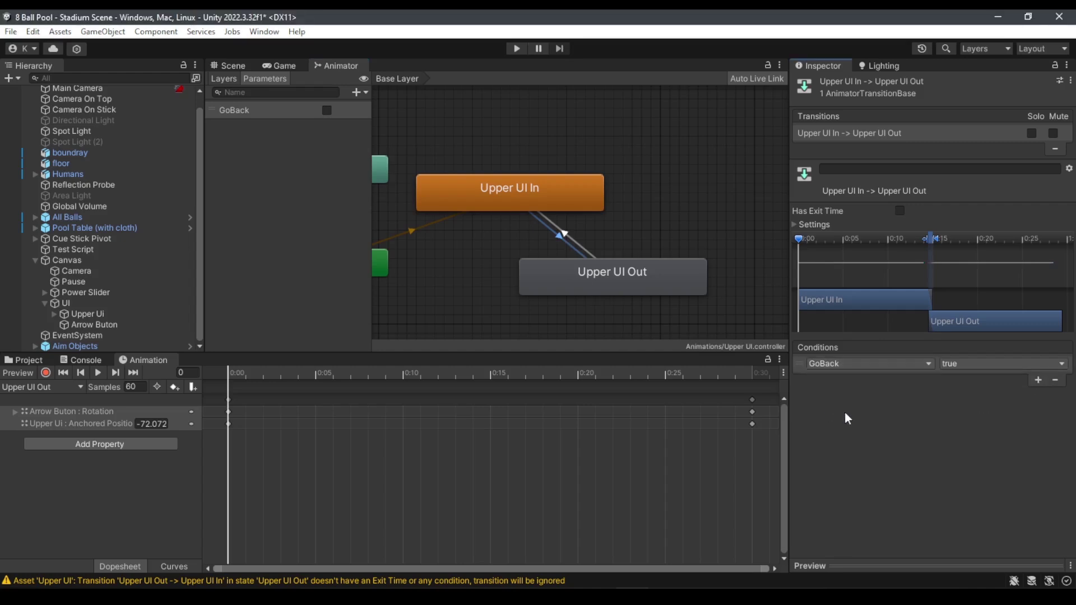
{"action": "left_click", "coordinate": [961, 363]}
{"action": "left_click", "coordinate": [982, 379]}
Add a GoBack condition with the value false to the transition from Upper UI Out to Upper UI In
{"action": "left_click", "coordinate": [654, 272]}
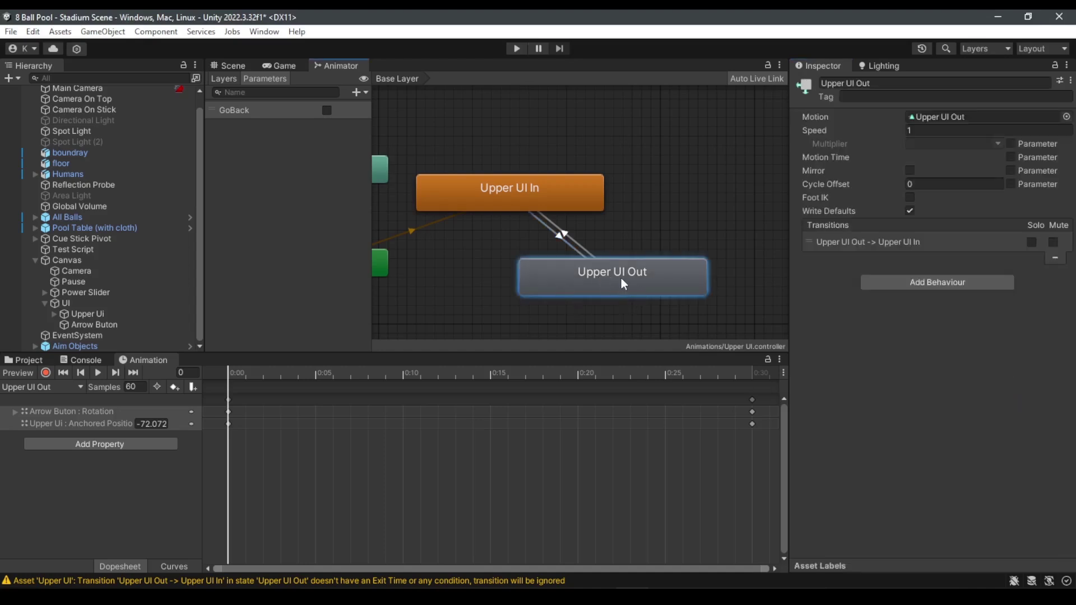
{"action": "scroll", "coordinate": [621, 278], "scroll_direction": "up", "scroll_amount": 1}
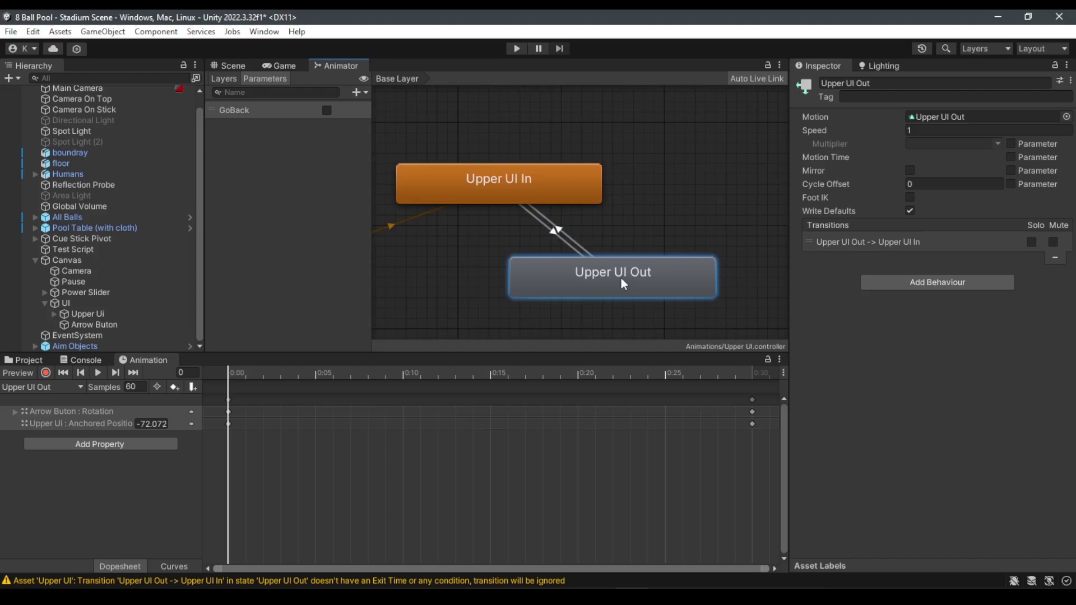
{"action": "left_click", "coordinate": [564, 233]}
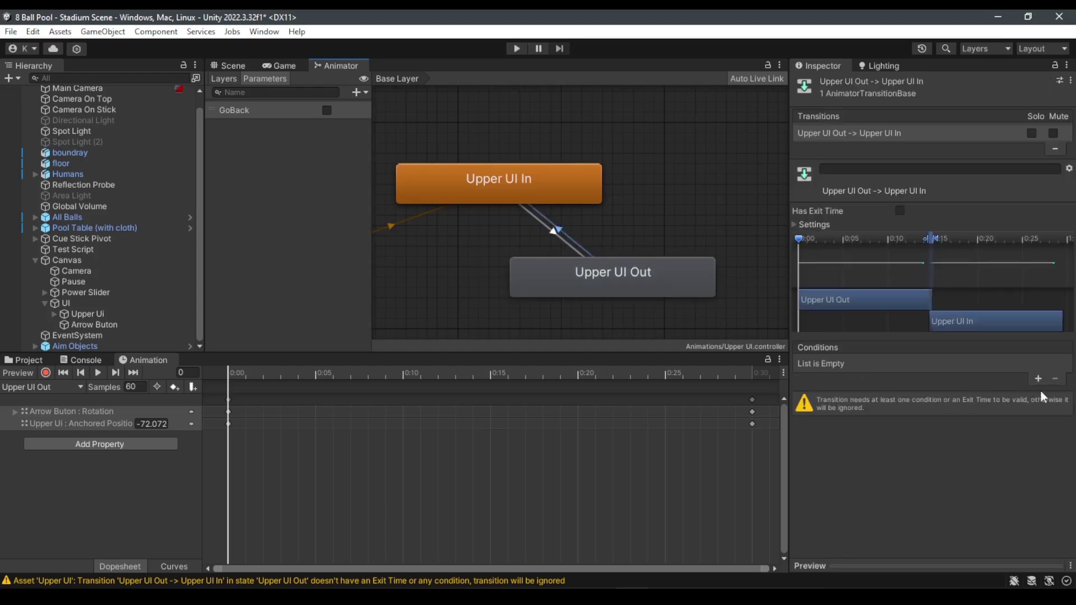
{"action": "left_click", "coordinate": [1038, 379]}
{"action": "left_click", "coordinate": [1003, 364]}
{"action": "left_click", "coordinate": [970, 388]}
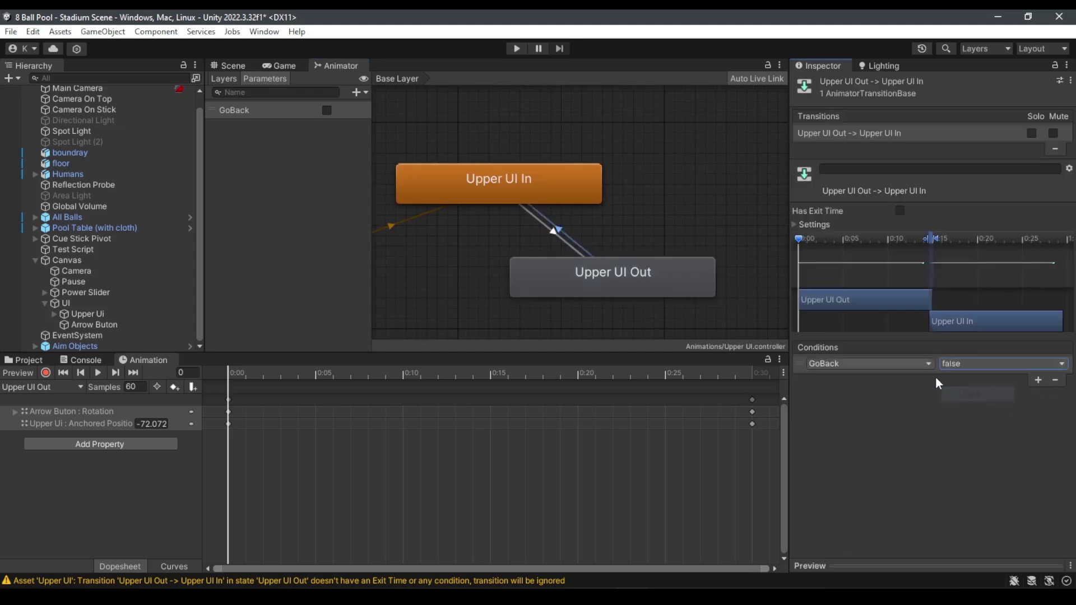
Examine the Upper UI In and Upper UI Out states and the arrow button's placement in the scene and game views
{"action": "left_click", "coordinate": [626, 284]}
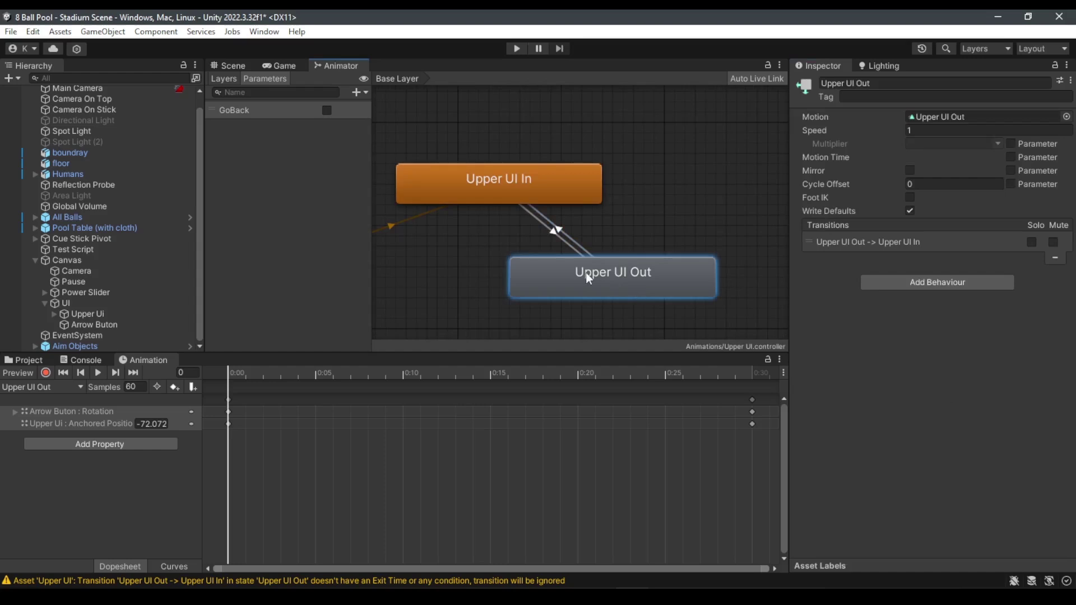
{"action": "left_click", "coordinate": [495, 177]}
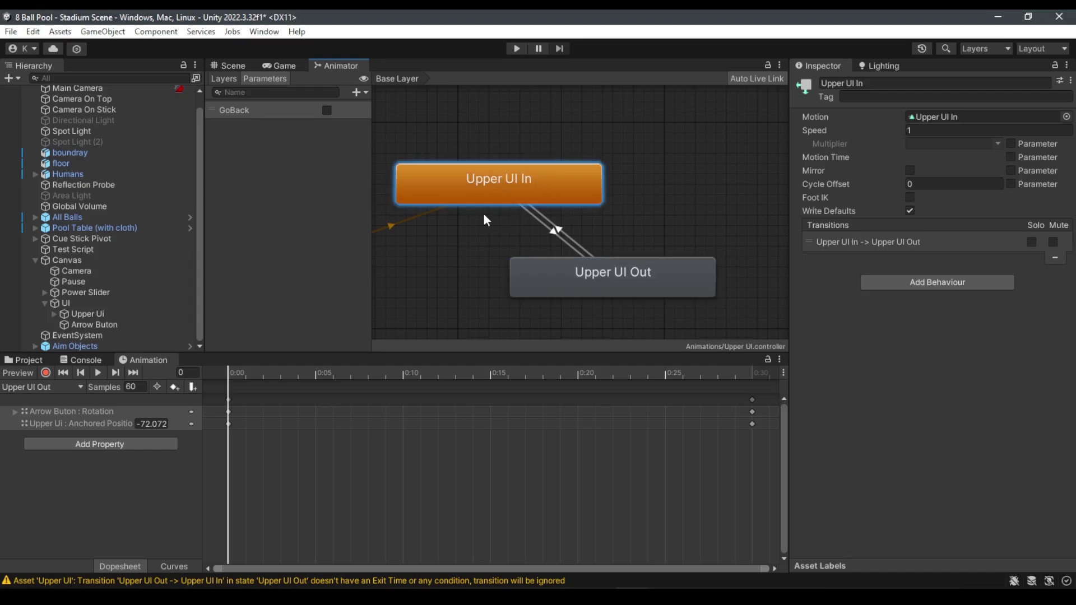
{"action": "scroll", "coordinate": [483, 214], "scroll_direction": "down", "scroll_amount": 2}
{"action": "left_click", "coordinate": [233, 66]}
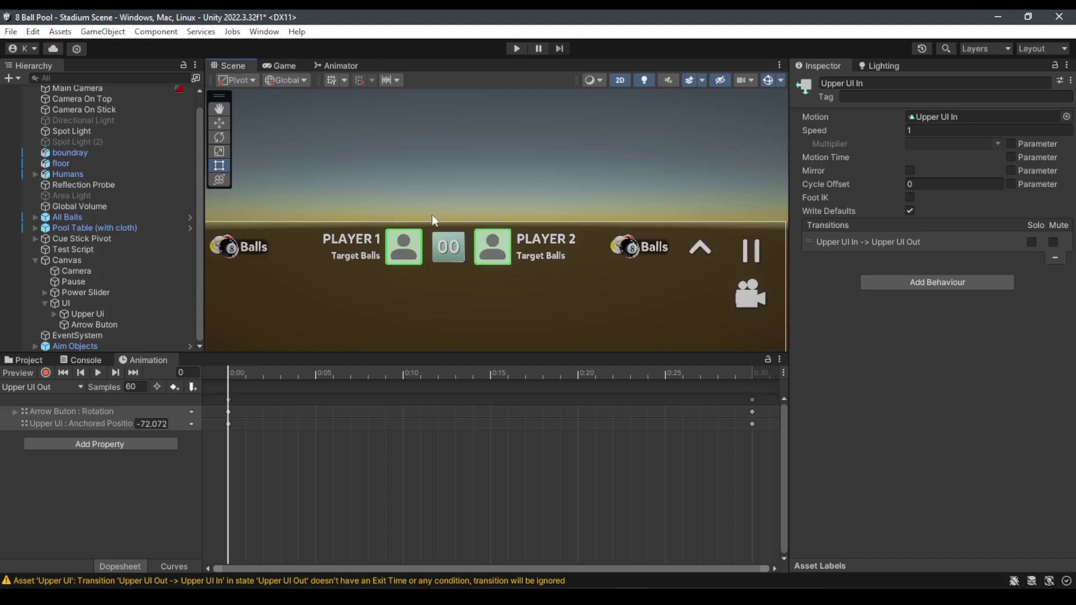
{"action": "left_click", "coordinate": [332, 66]}
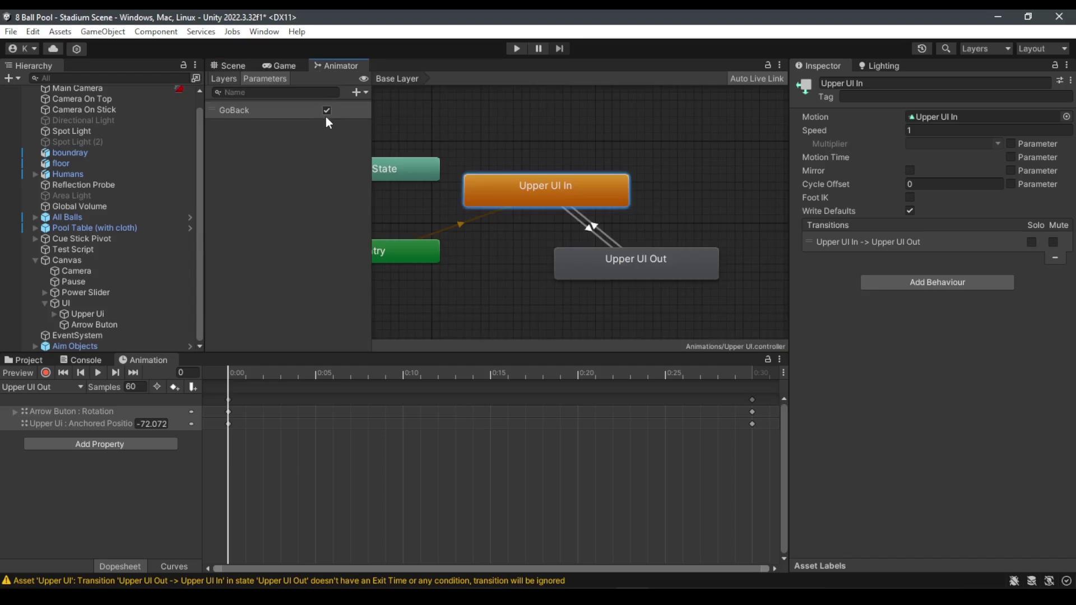
{"action": "left_click", "coordinate": [223, 66]}
{"action": "scroll", "coordinate": [616, 267], "scroll_direction": "up", "scroll_amount": 4}
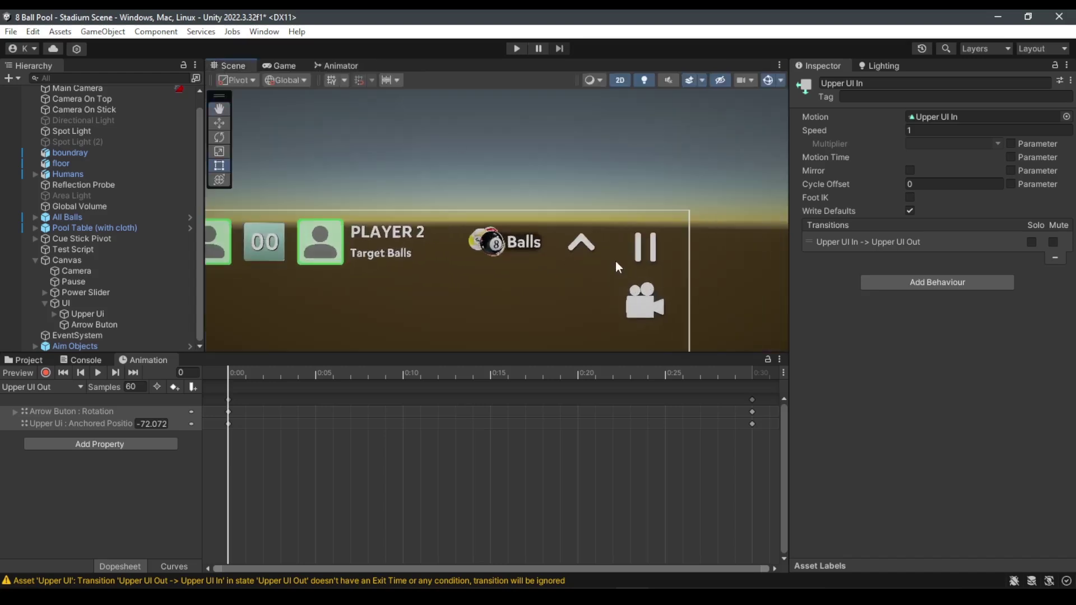
{"action": "scroll", "coordinate": [483, 287], "scroll_direction": "down", "scroll_amount": 2}
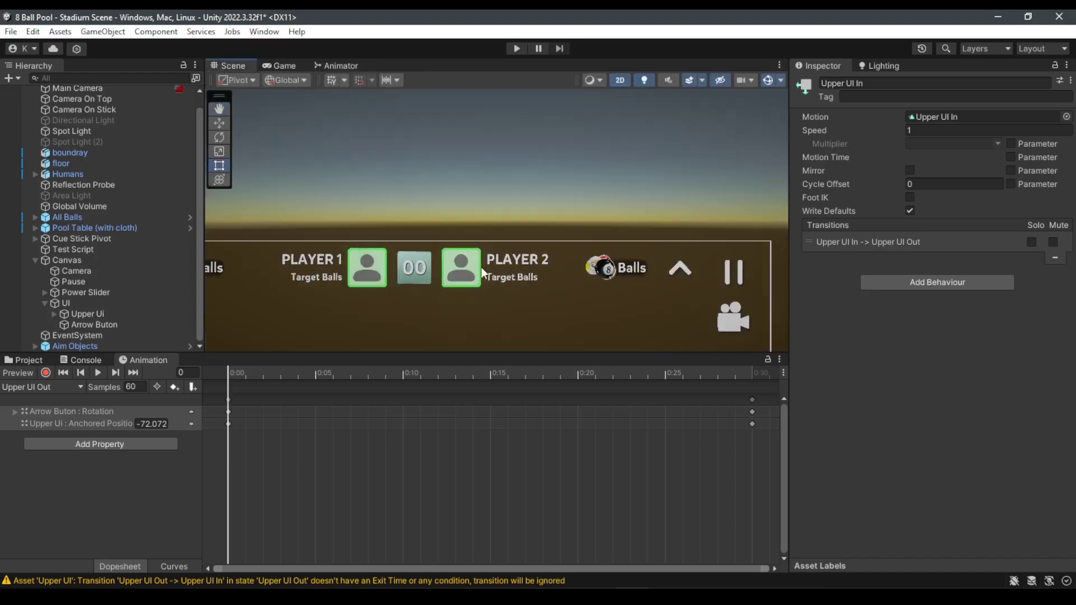
{"action": "left_click", "coordinate": [280, 66]}
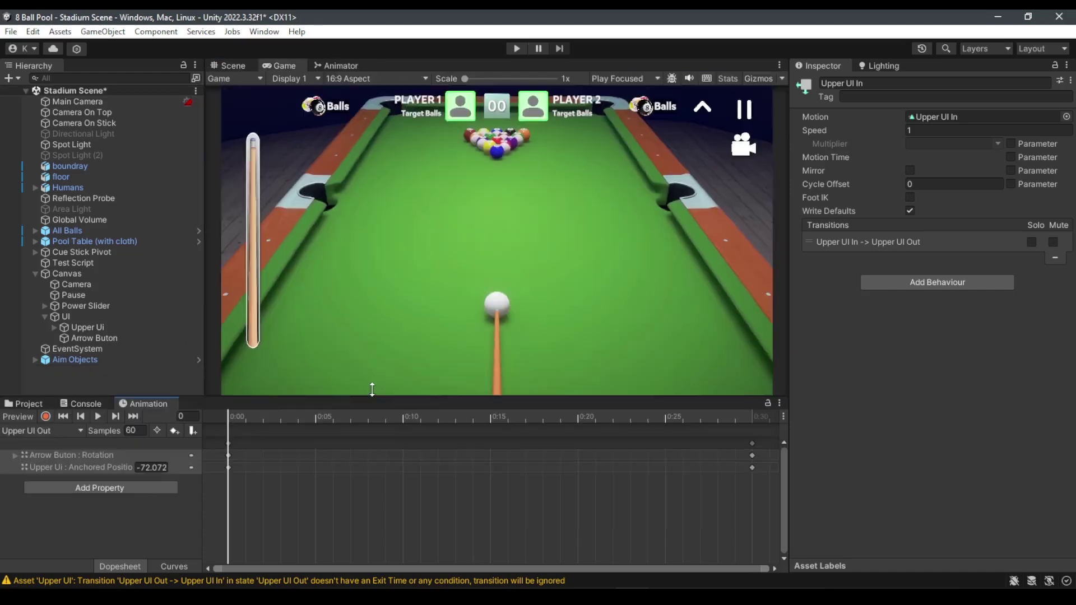
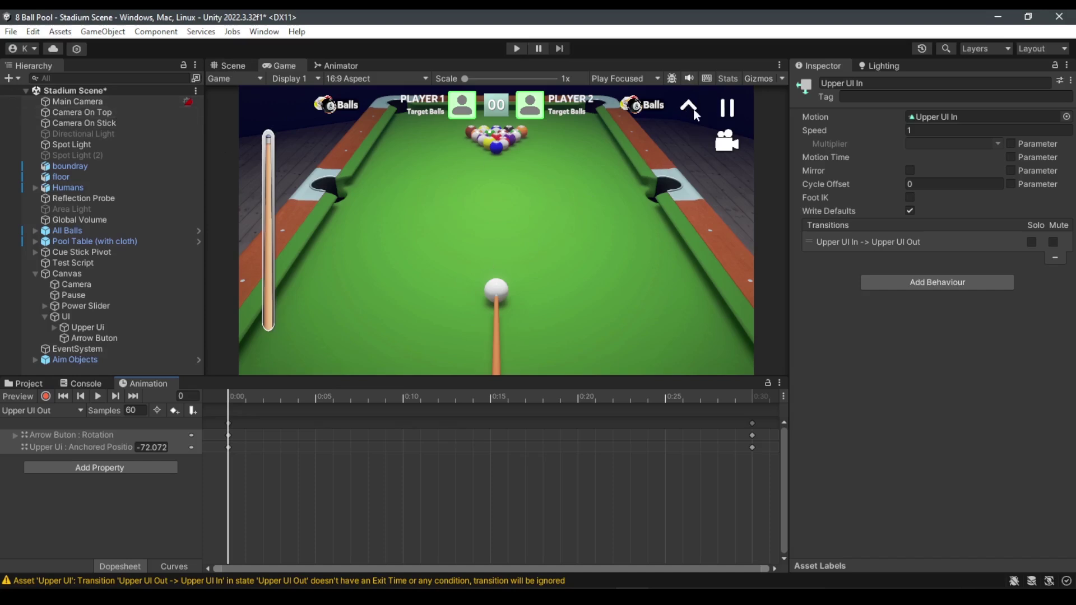
{"action": "left_click", "coordinate": [223, 66]}
{"action": "scroll", "coordinate": [600, 227], "scroll_direction": "up", "scroll_amount": 2}
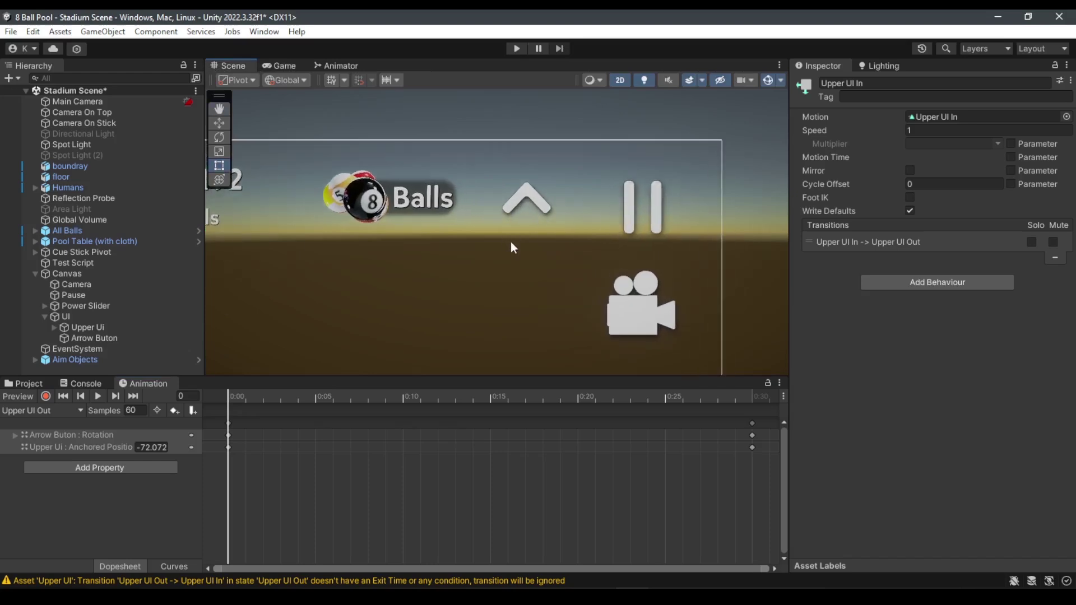
Create a new animation clip for the UI object and save it as Upper UI Button In in the Animations folder
{"action": "left_click", "coordinate": [43, 411]}
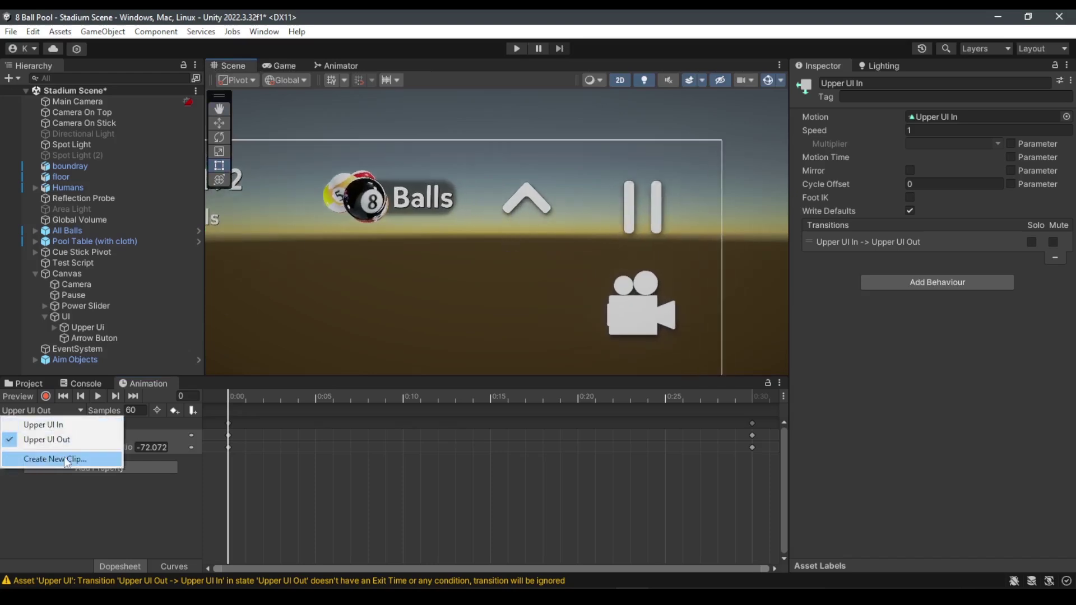
{"action": "left_click", "coordinate": [63, 316]}
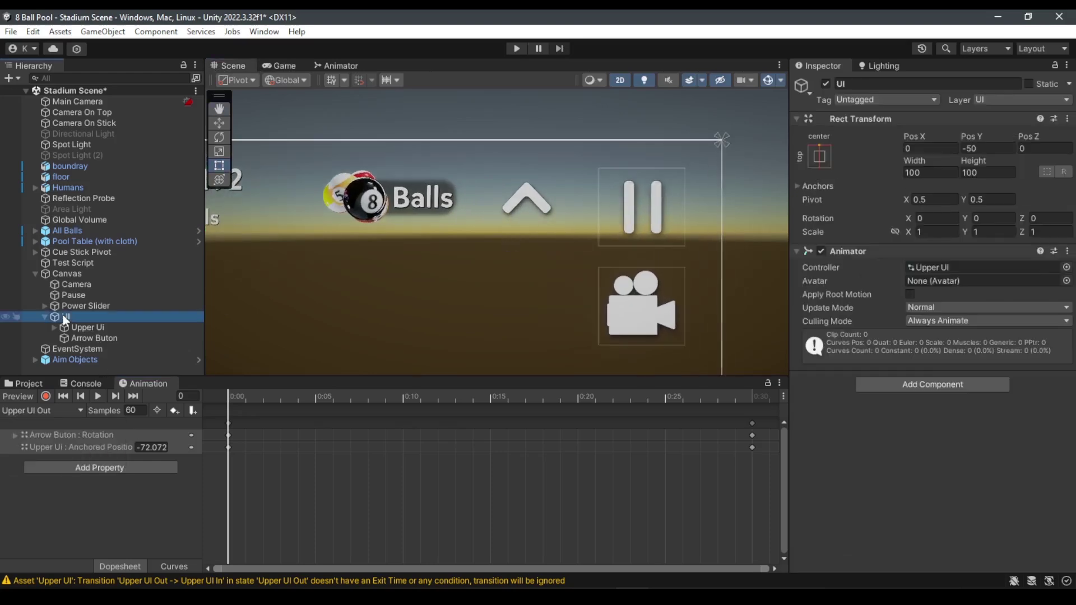
{"action": "left_click", "coordinate": [57, 412]}
{"action": "left_click", "coordinate": [66, 459]}
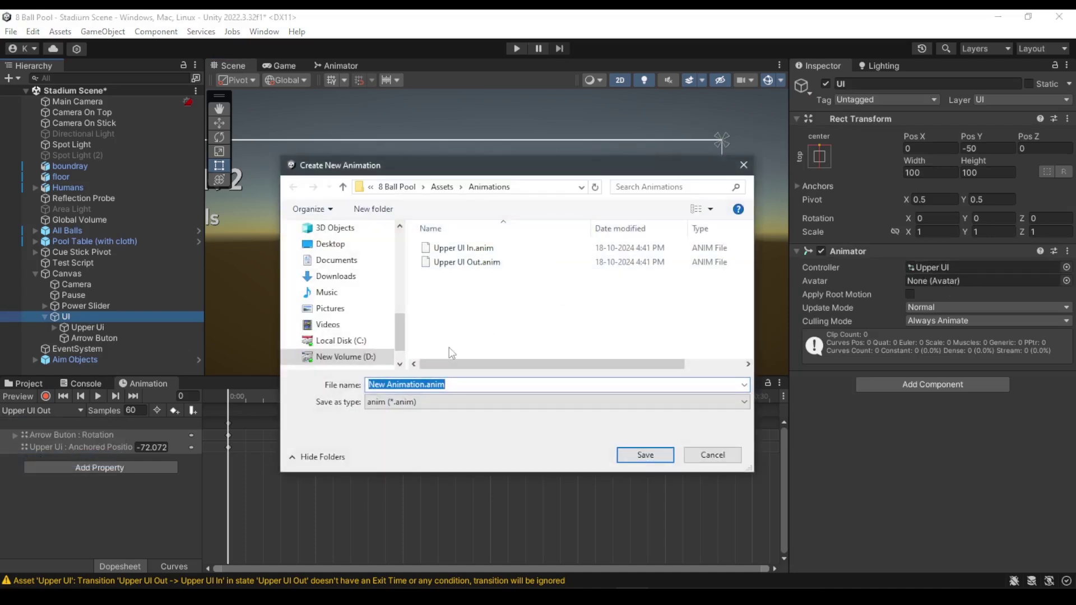
{"action": "type", "text": "Upper UI Button In"}
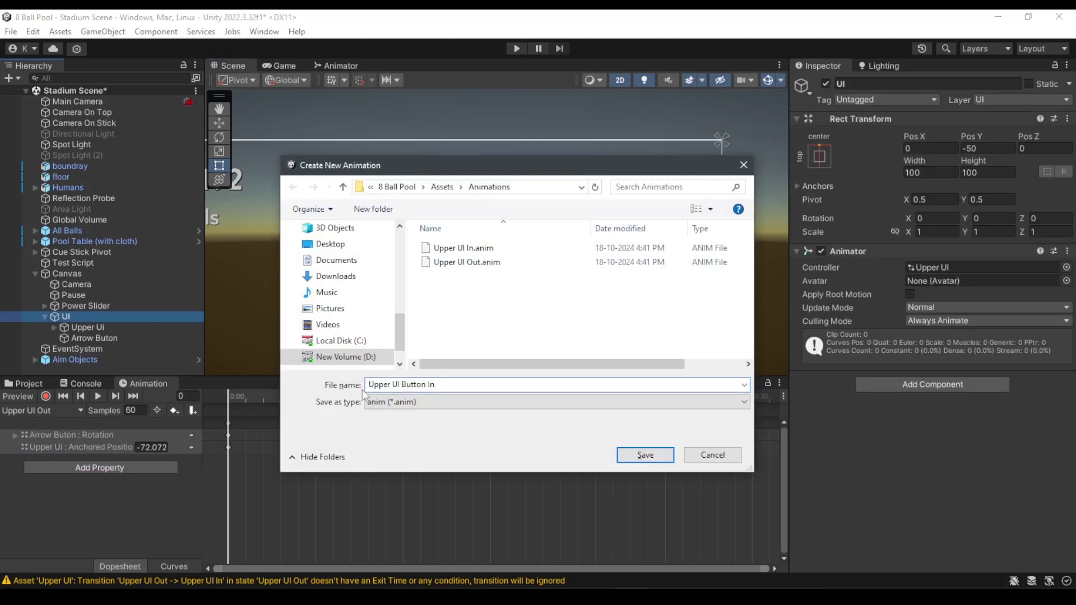
{"action": "left_click", "coordinate": [644, 455]}
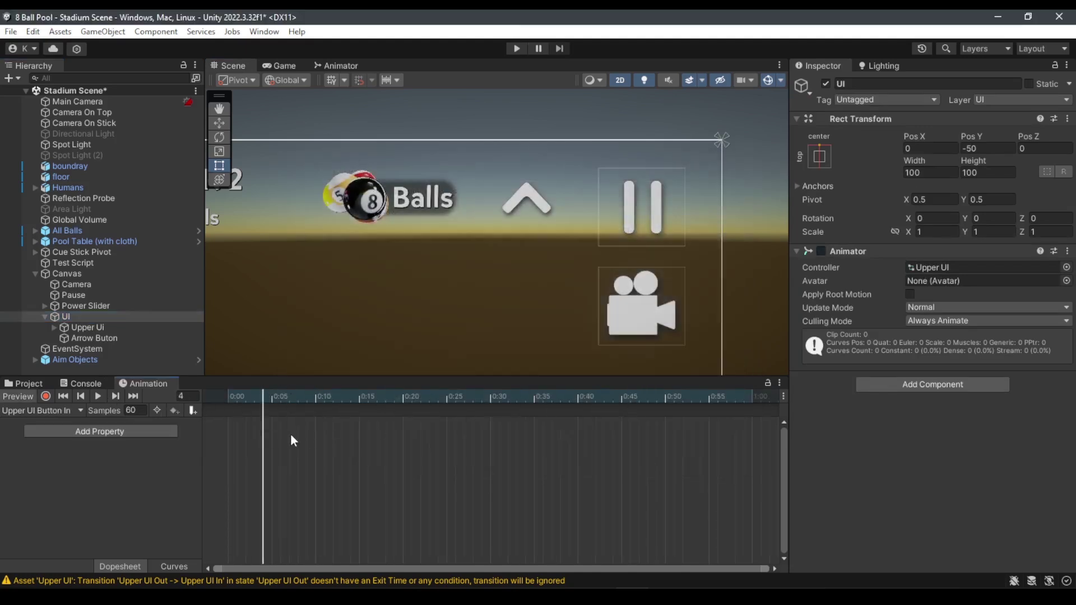
{"action": "left_click", "coordinate": [536, 203]}
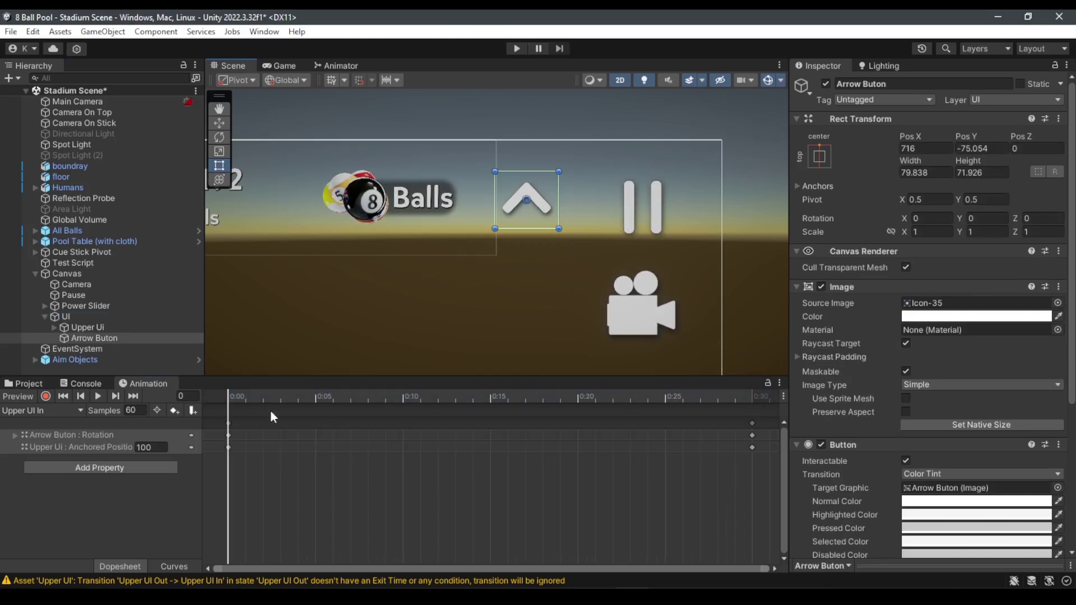
{"action": "left_click", "coordinate": [60, 325]}
{"action": "left_click", "coordinate": [66, 317]}
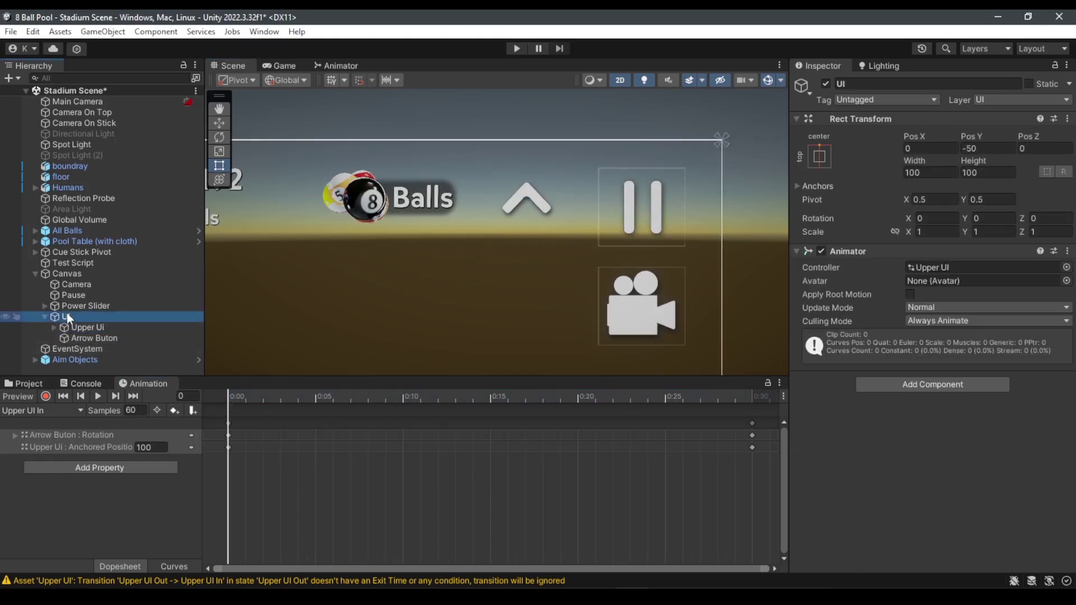
{"action": "left_click", "coordinate": [39, 411]}
{"action": "left_click", "coordinate": [166, 537]}
Add a second layer to the Upper UI animator controller
{"action": "left_click", "coordinate": [337, 65]}
{"action": "left_click", "coordinate": [637, 280]}
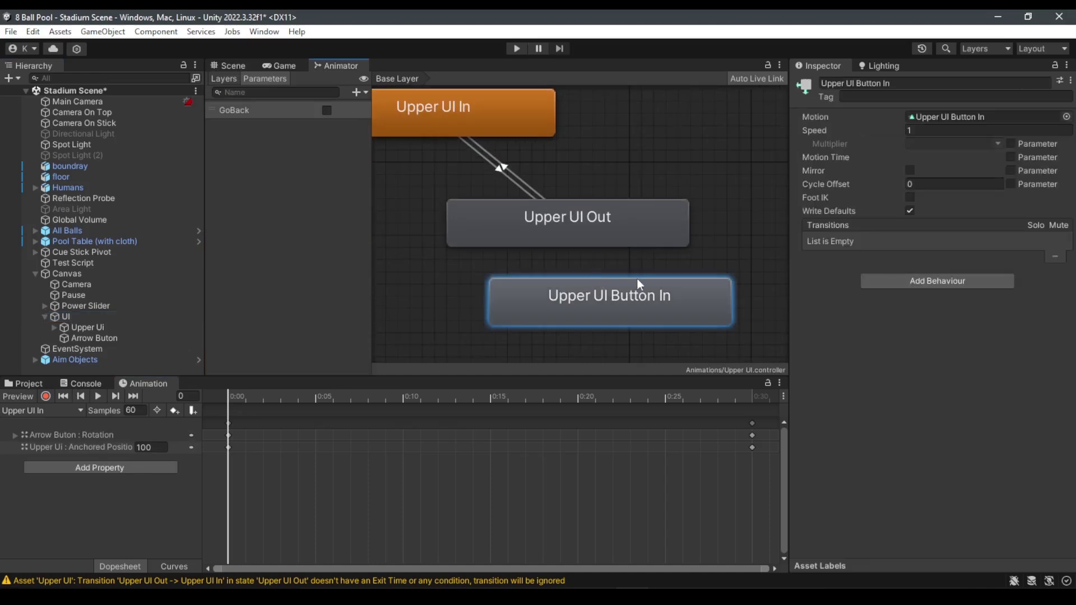
{"action": "scroll", "coordinate": [662, 285], "scroll_direction": "down", "scroll_amount": 3}
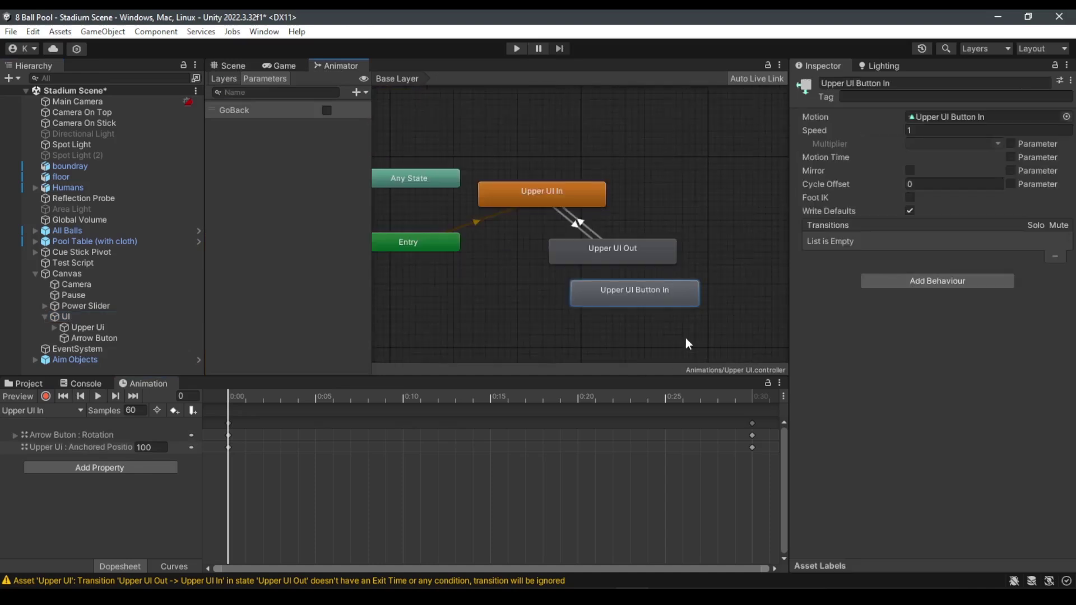
{"action": "left_click", "coordinate": [221, 81]}
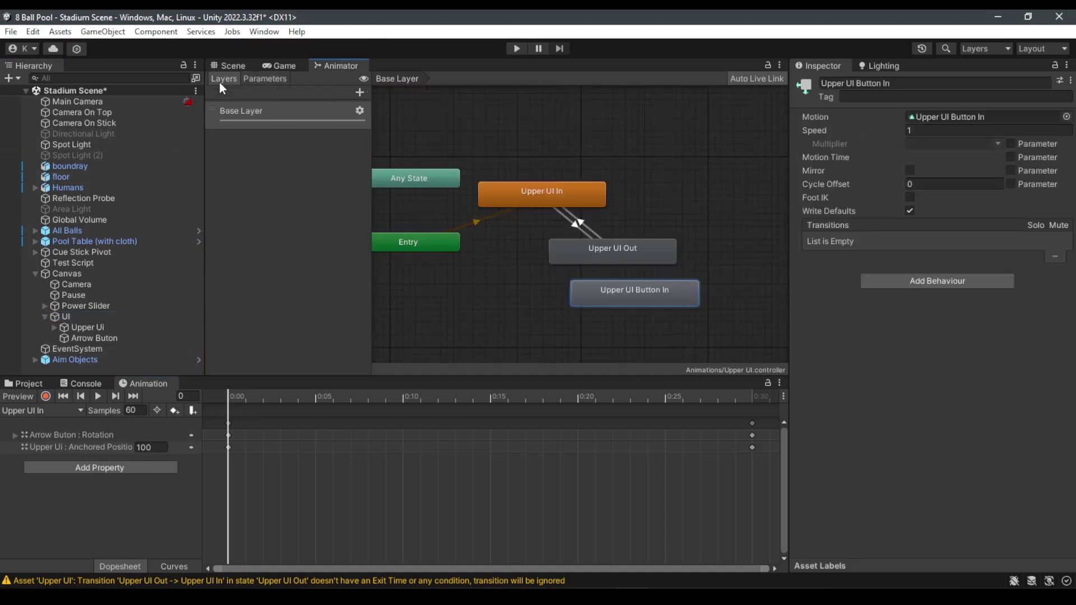
{"action": "middle_click_drag", "start_coordinate": [523, 269], "coordinate": [538, 272]}
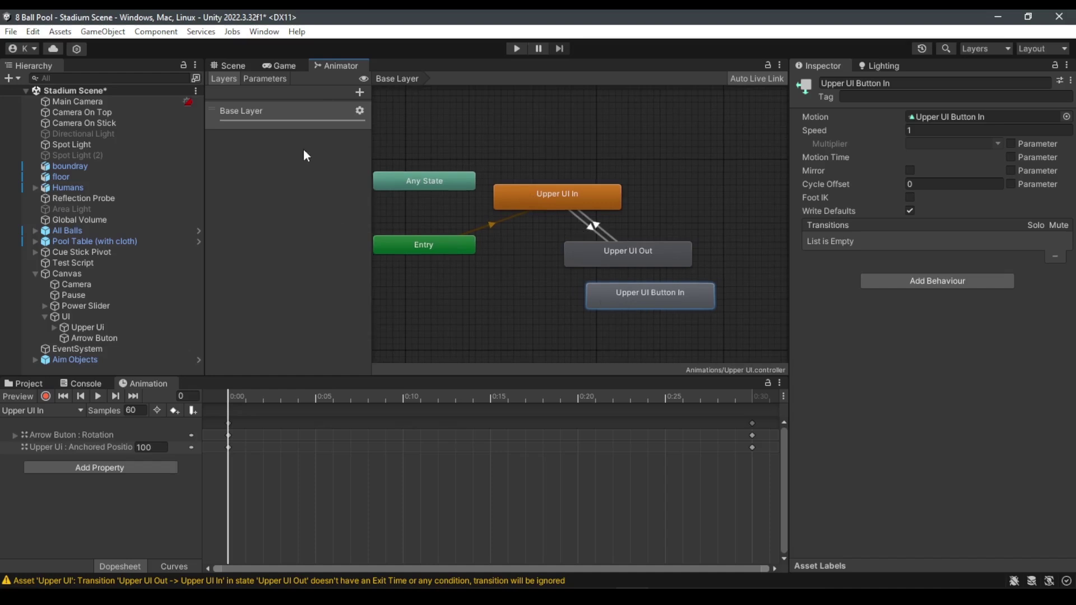
{"action": "left_click", "coordinate": [359, 92]}
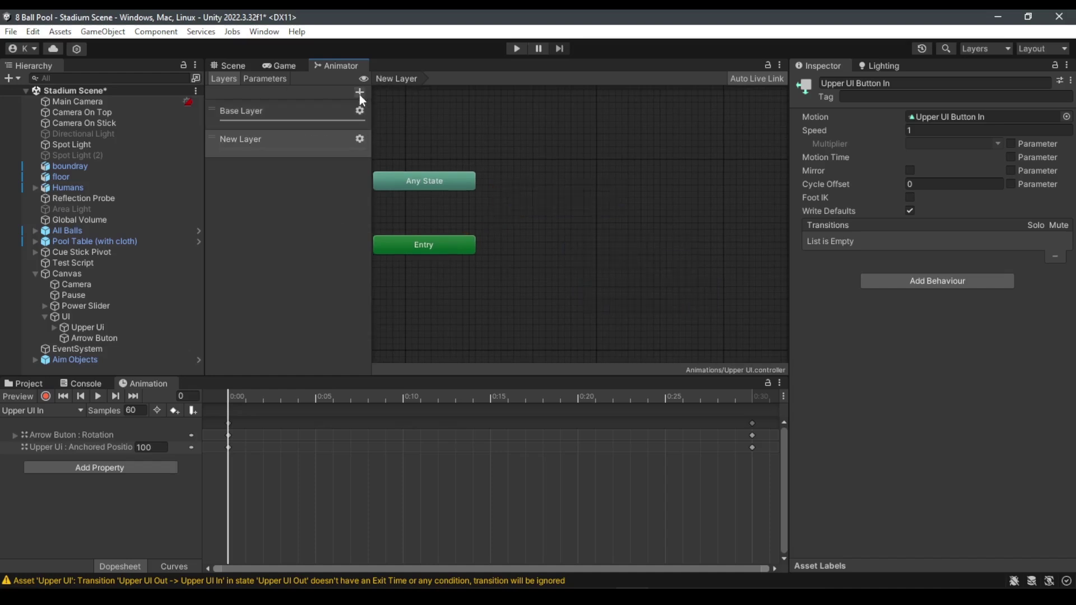
Copy the Upper UI Button In state from Base Layer into New Layer and place it beside the Entry node
{"action": "left_click", "coordinate": [248, 121]}
{"action": "left_click", "coordinate": [662, 308]}
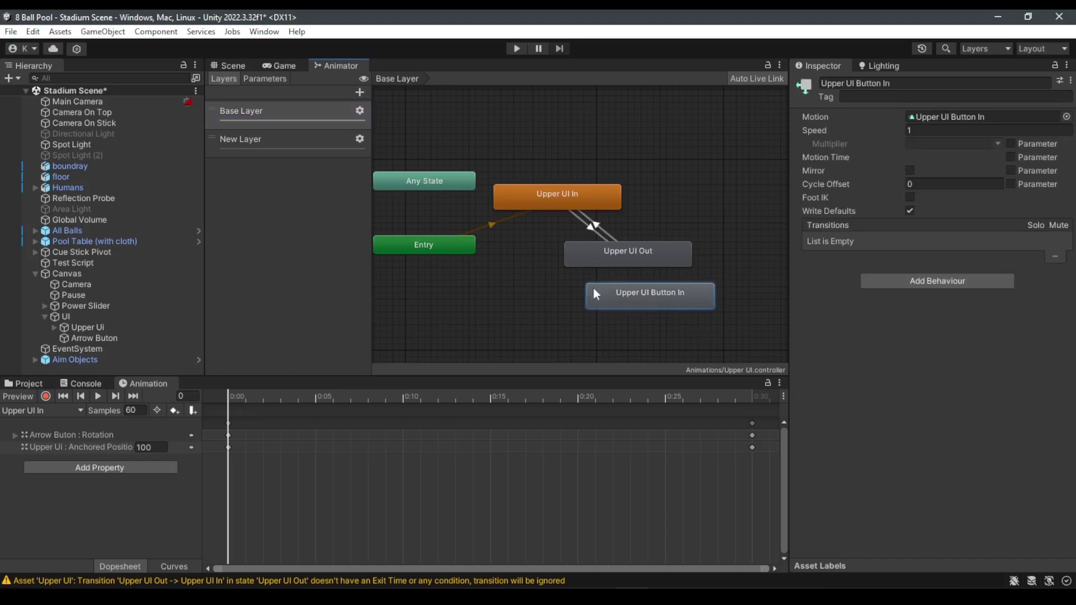
{"action": "left_click", "coordinate": [284, 135]}
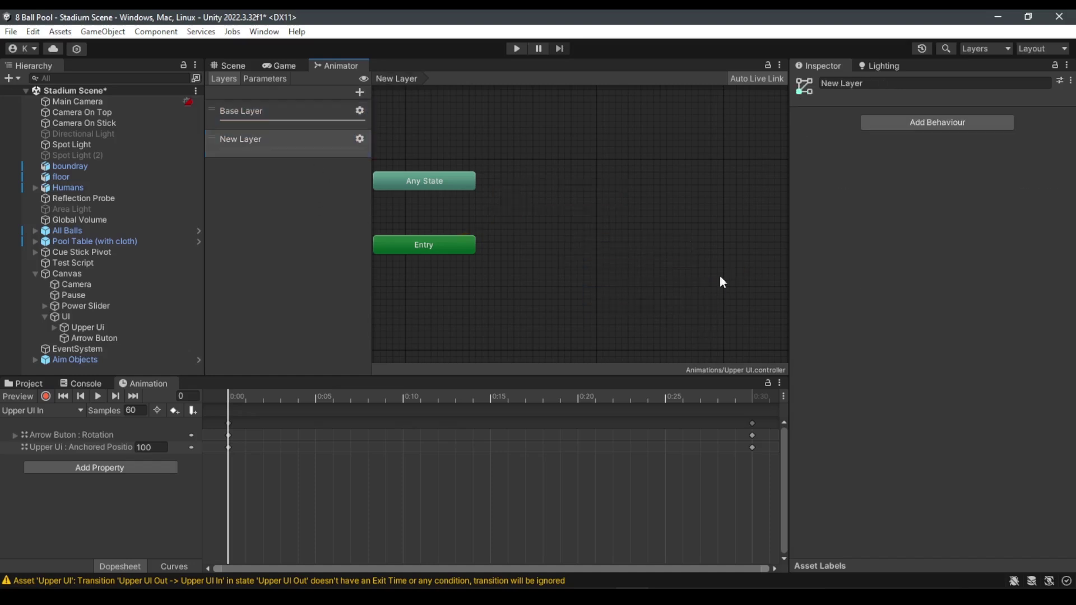
{"action": "scroll", "coordinate": [516, 238], "scroll_direction": "up", "scroll_amount": 2}
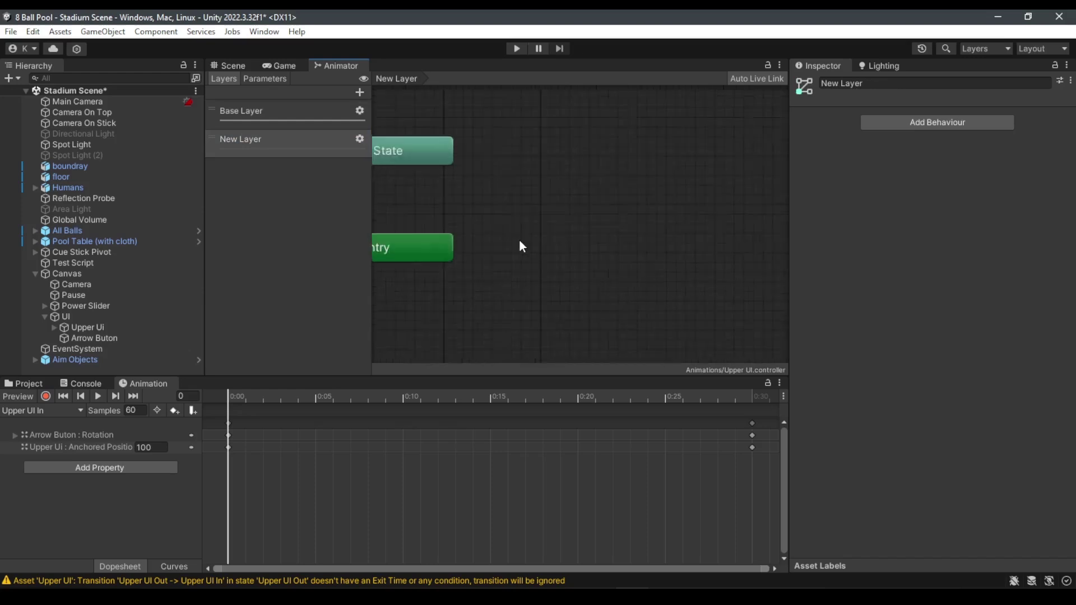
{"action": "scroll", "coordinate": [519, 239], "scroll_direction": "down", "scroll_amount": 2}
{"action": "left_click", "coordinate": [268, 110]}
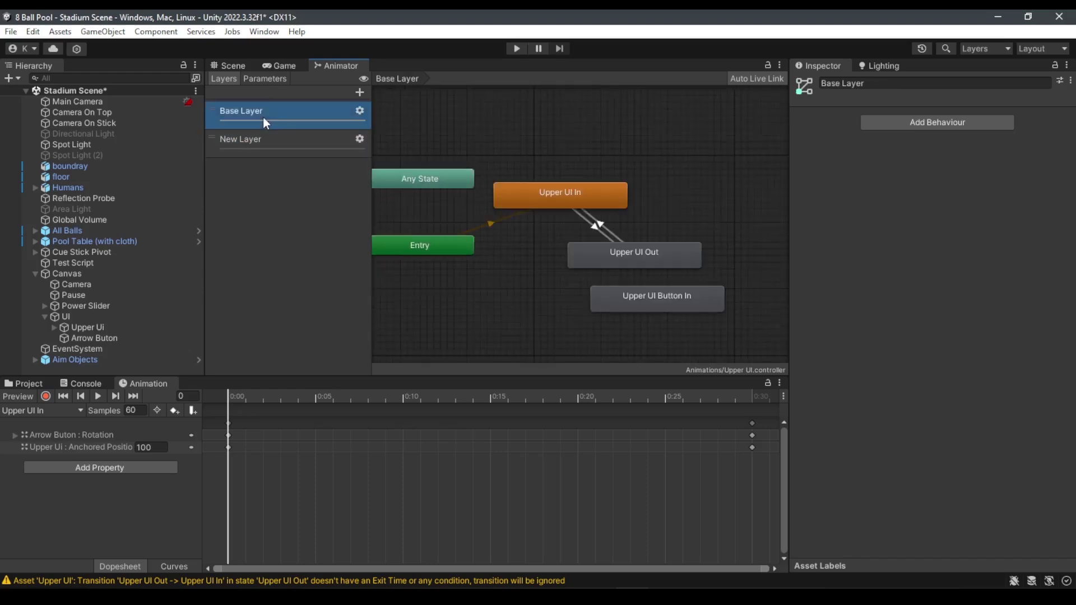
{"action": "left_click", "coordinate": [651, 297]}
{"action": "left_click", "coordinate": [253, 145]}
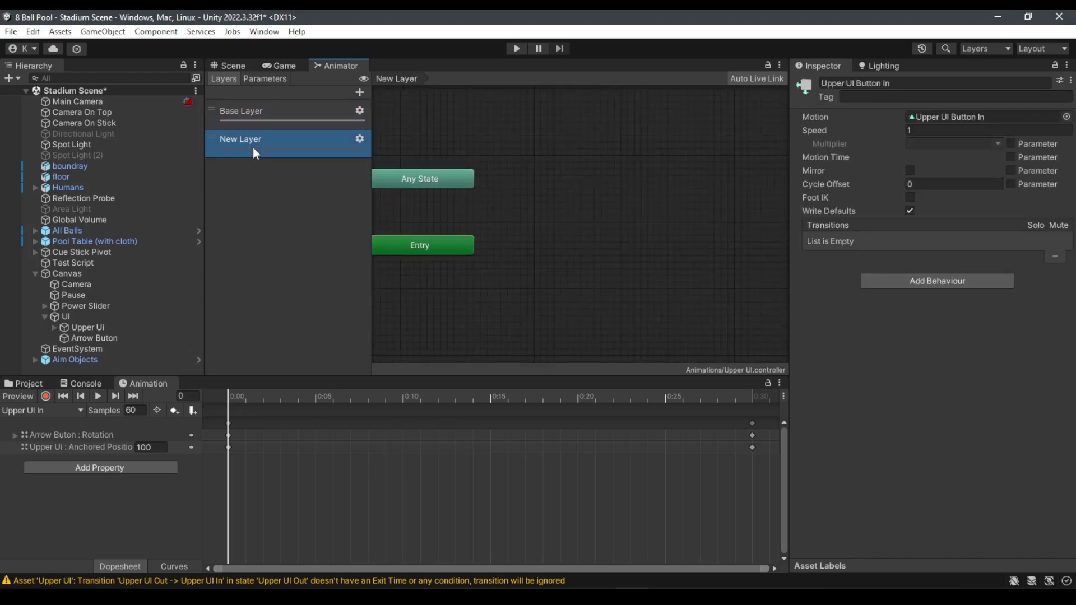
{"action": "key", "text": "ctrl+v"}
{"action": "left_click_drag", "start_coordinate": [485, 184], "coordinate": [553, 211]}
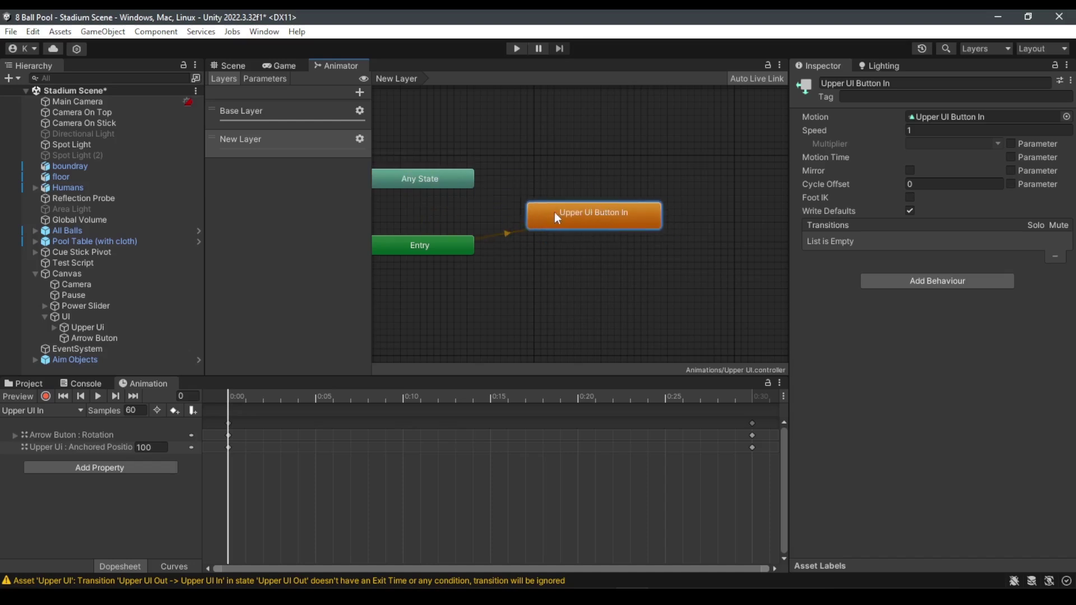
Delete the original Upper UI Button In state from Base Layer
{"action": "left_click", "coordinate": [288, 111]}
{"action": "left_click", "coordinate": [655, 298]}
{"action": "key", "text": "Delete"}
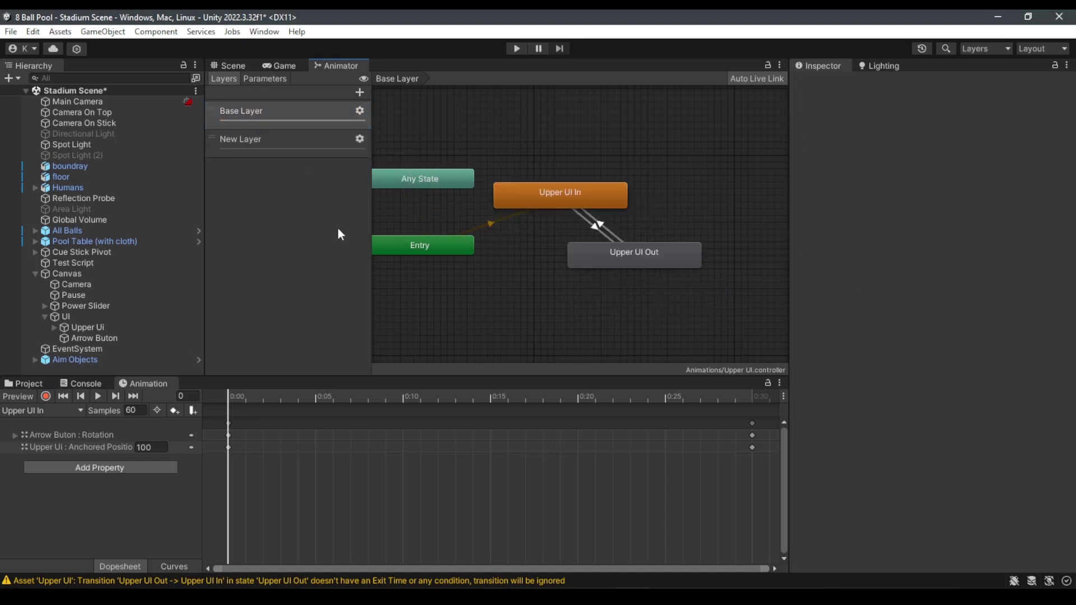
Set New Layer's weight to 1 in its layer settings and check the Base Layer's settings
{"action": "left_click", "coordinate": [282, 143]}
{"action": "scroll", "coordinate": [581, 270], "scroll_direction": "up", "scroll_amount": 3}
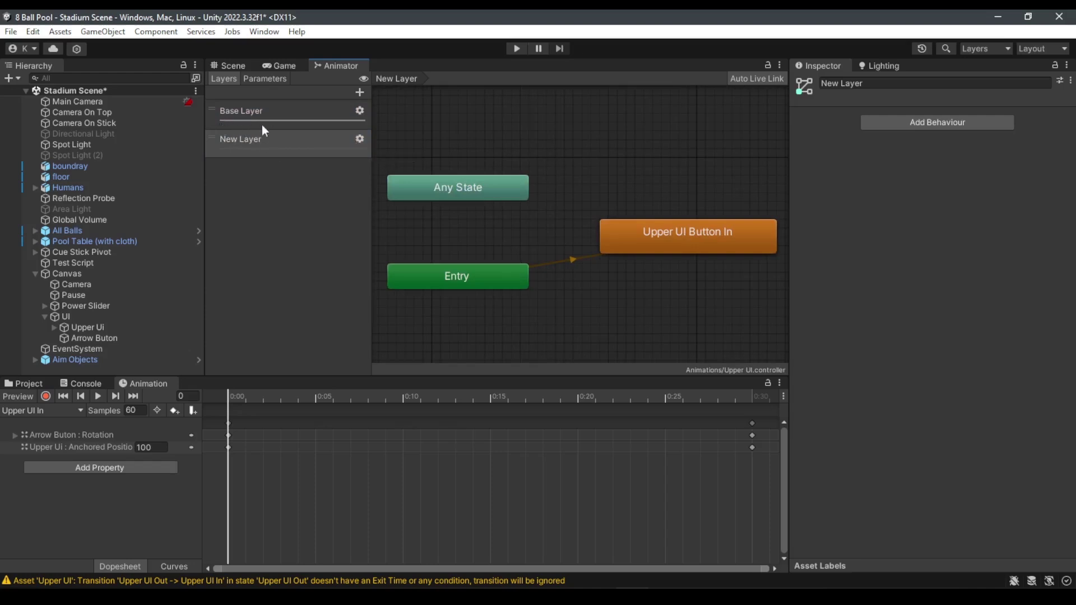
{"action": "left_click", "coordinate": [360, 138]}
{"action": "left_click_drag", "start_coordinate": [449, 143], "coordinate": [492, 150]}
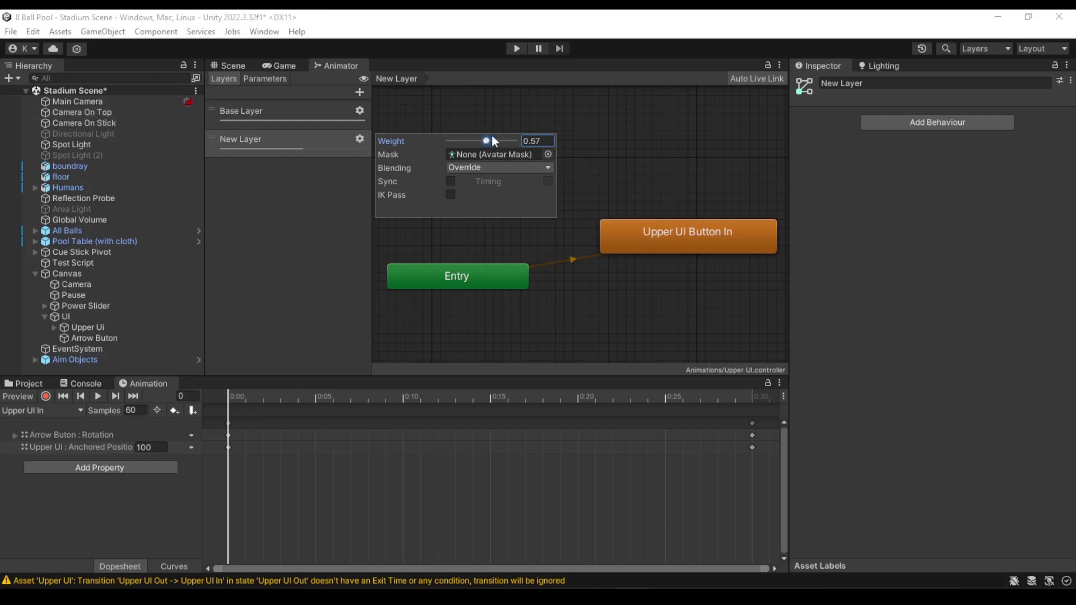
{"action": "left_click_drag", "start_coordinate": [493, 140], "coordinate": [655, 223]}
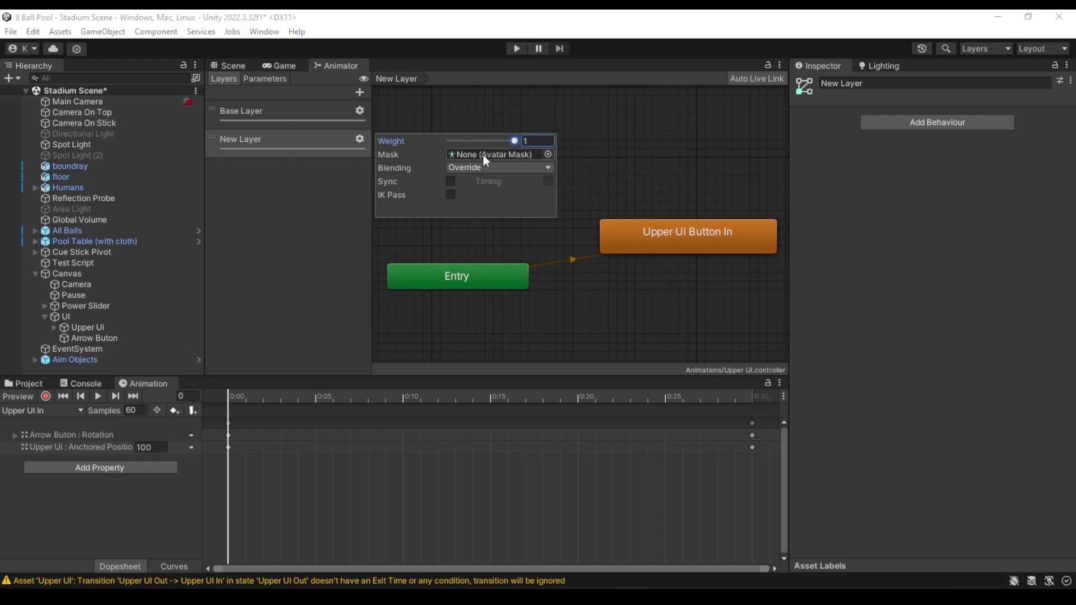
{"action": "left_click", "coordinate": [347, 110]}
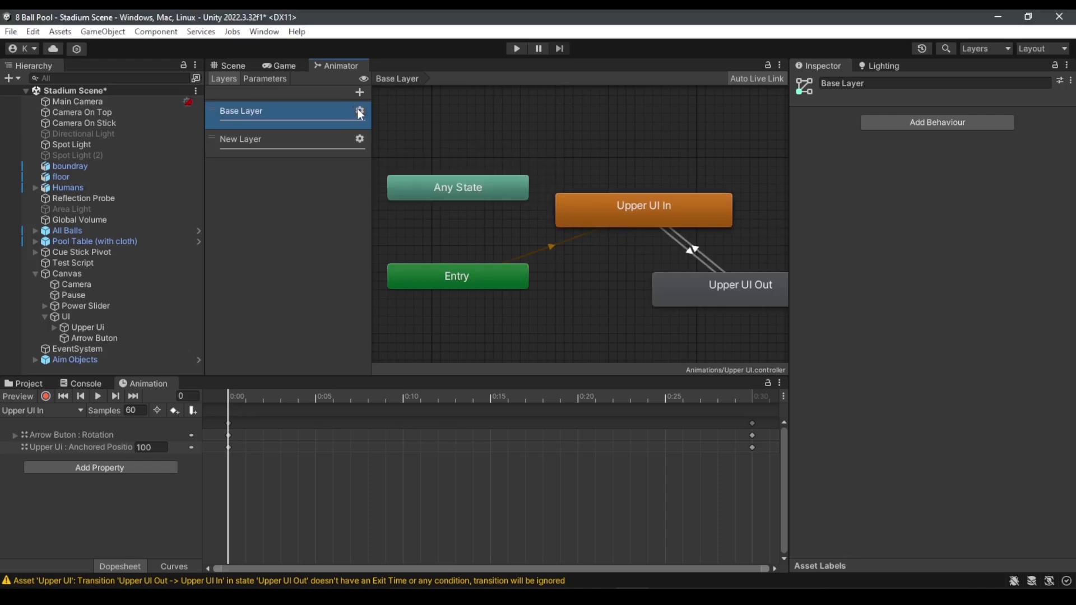
{"action": "left_click", "coordinate": [359, 110]}
{"action": "left_click", "coordinate": [626, 144]}
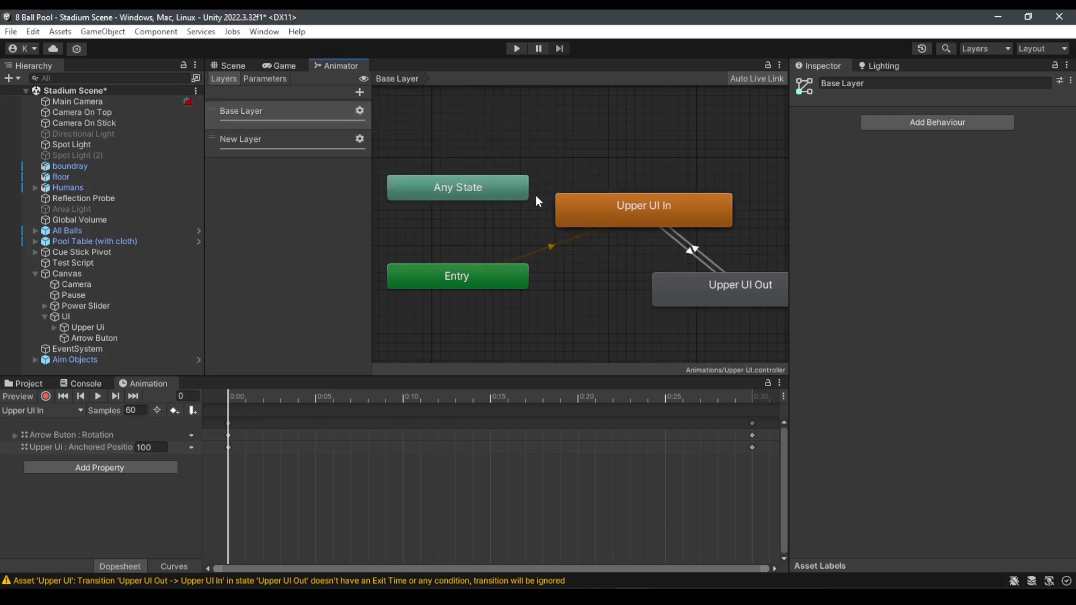
Move the Upper UI Button In state in New Layer closer to the Any State and Entry nodes
{"action": "left_click", "coordinate": [314, 140]}
{"action": "left_click_drag", "start_coordinate": [698, 241], "coordinate": [653, 224]}
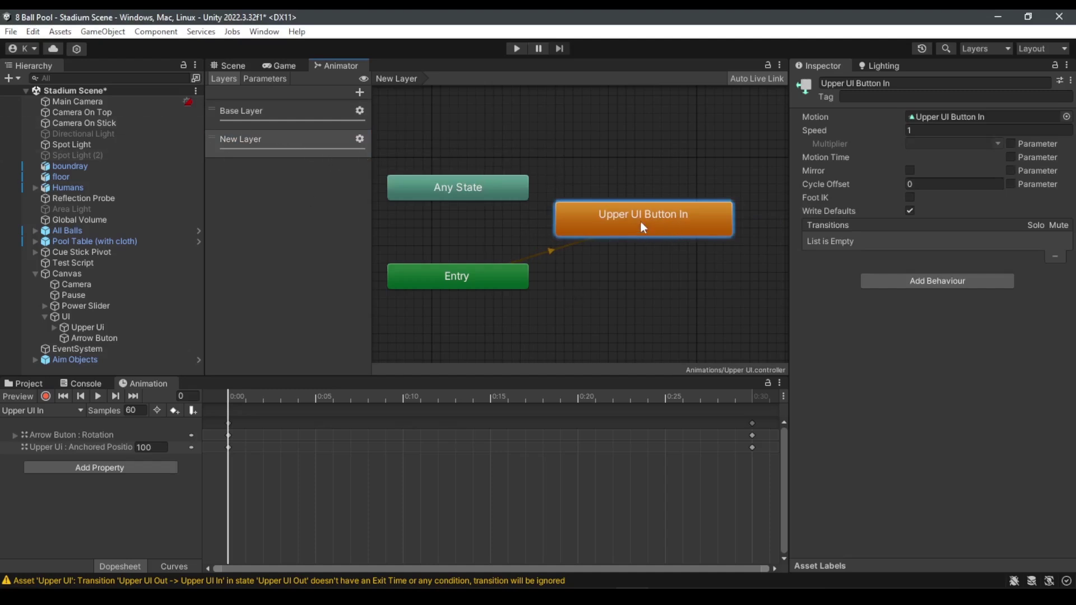
{"action": "left_click_drag", "start_coordinate": [643, 226], "coordinate": [638, 226]}
Try a lower weight for New Layer and restore it to 1
{"action": "left_click", "coordinate": [360, 139]}
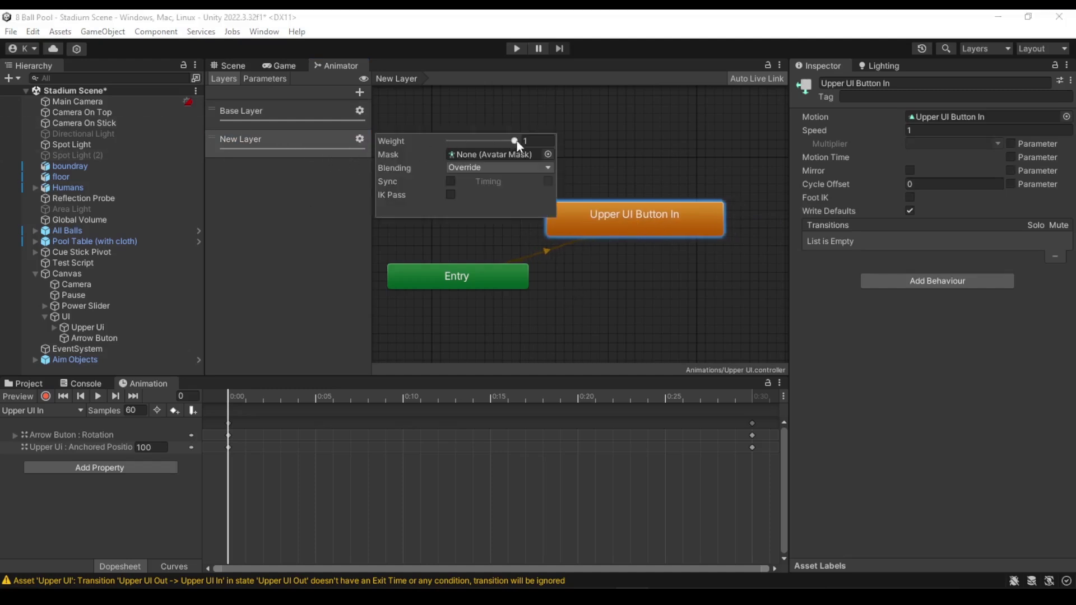
{"action": "left_click_drag", "start_coordinate": [515, 141], "coordinate": [377, 239]}
{"action": "left_click_drag", "start_coordinate": [452, 140], "coordinate": [604, 150]}
{"action": "left_click", "coordinate": [659, 287]}
{"action": "left_click", "coordinate": [639, 221]}
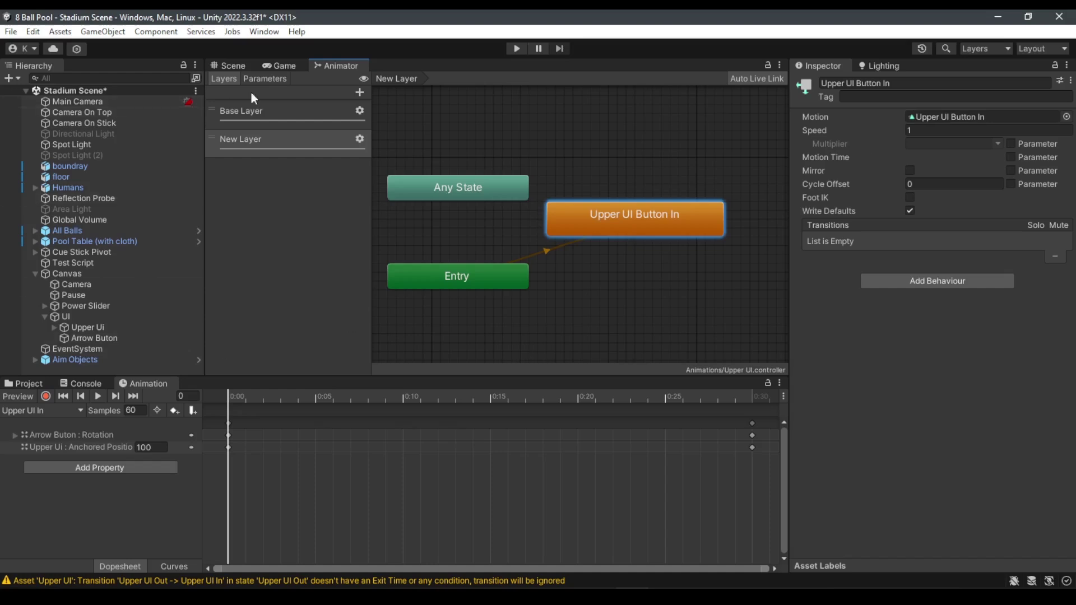
Show the Scene view and load the Upper UI Button In clip in the animation timeline
{"action": "left_click", "coordinate": [235, 66]}
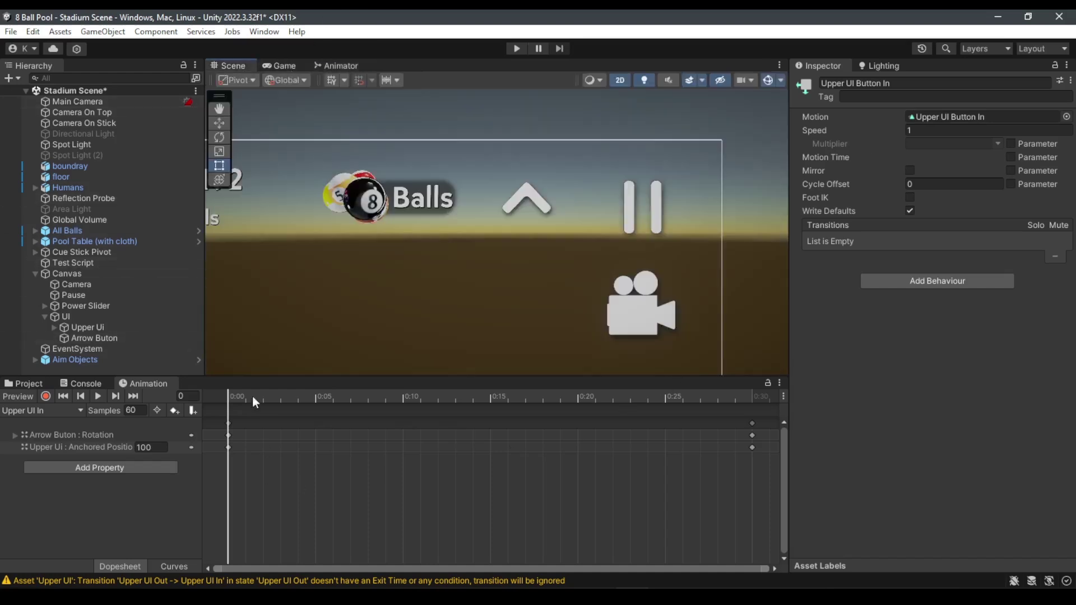
{"action": "left_click", "coordinate": [53, 411]}
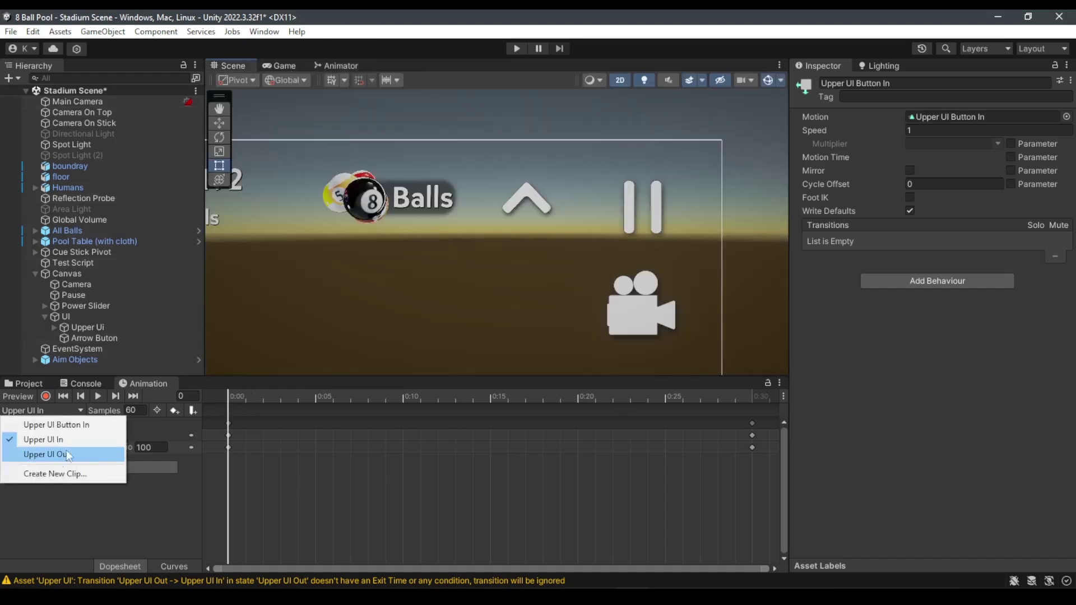
{"action": "left_click", "coordinate": [79, 424]}
{"action": "left_click_drag", "start_coordinate": [280, 397], "coordinate": [227, 393]}
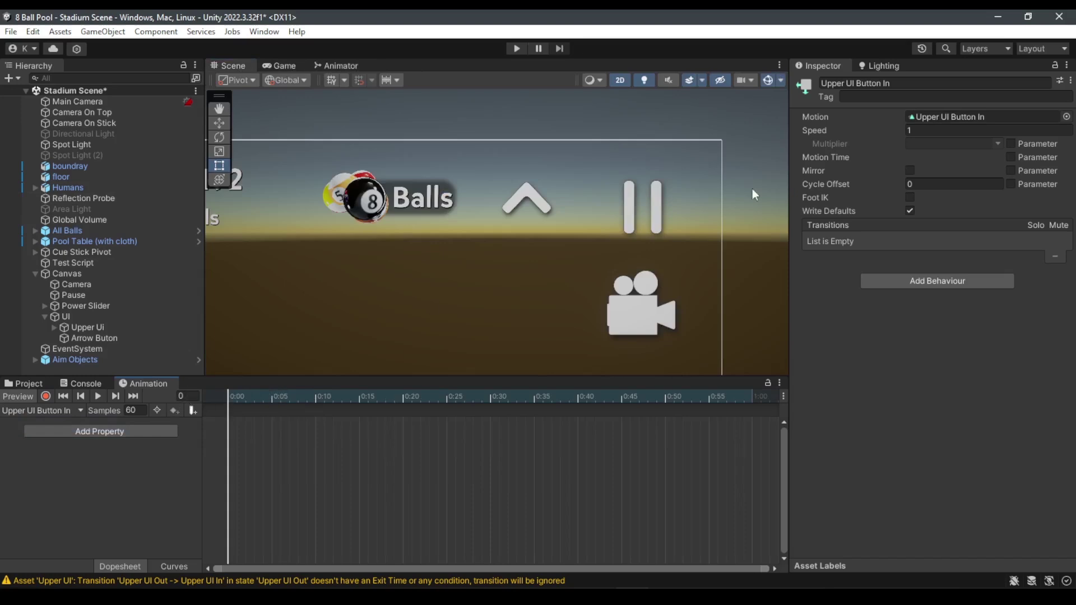
Select the arrow button and add a key for its Pos Y at frame 0 of the Upper UI Button In clip
{"action": "scroll", "coordinate": [731, 189], "scroll_direction": "down", "scroll_amount": 4}
{"action": "middle_click_drag", "start_coordinate": [667, 217], "coordinate": [629, 233]}
{"action": "scroll", "coordinate": [634, 231], "scroll_direction": "up", "scroll_amount": 6}
{"action": "left_click", "coordinate": [482, 223]}
{"action": "scroll", "coordinate": [483, 224], "scroll_direction": "down", "scroll_amount": 2}
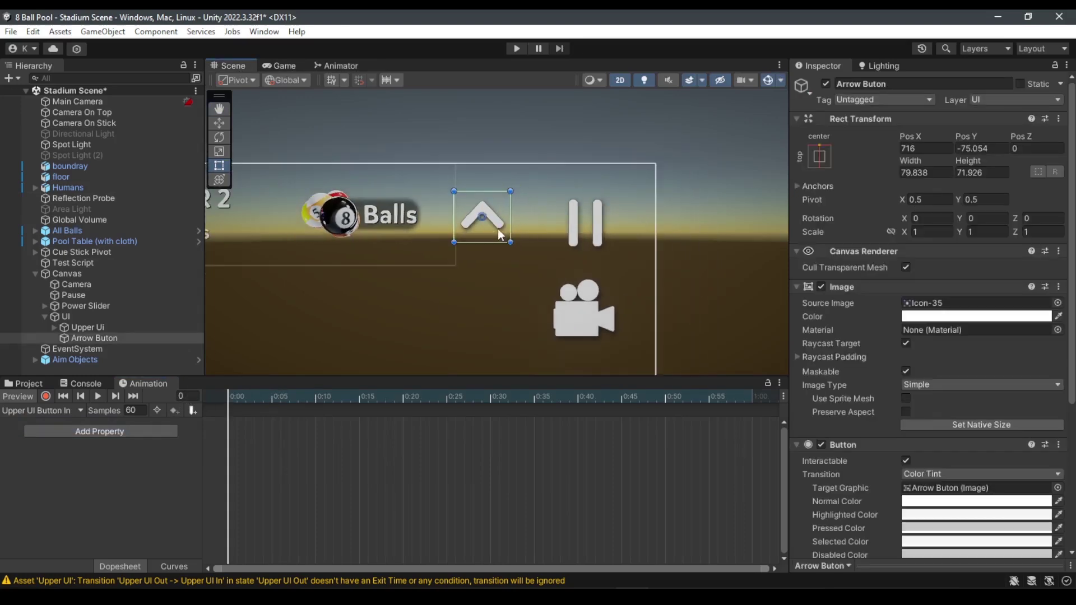
{"action": "scroll", "coordinate": [586, 281], "scroll_direction": "up", "scroll_amount": 3}
{"action": "scroll", "coordinate": [563, 284], "scroll_direction": "down", "scroll_amount": 2}
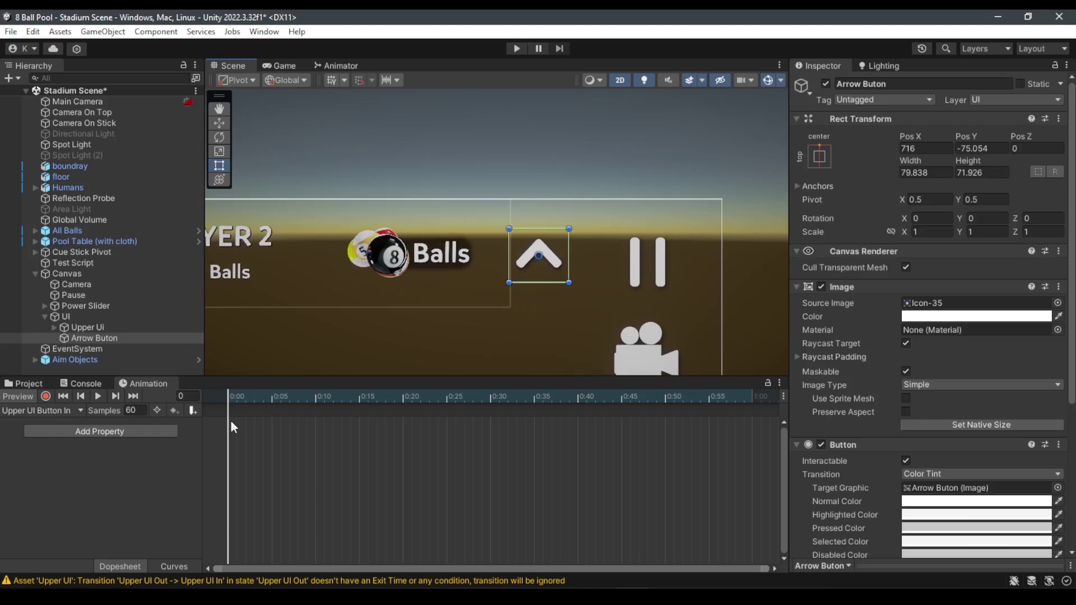
{"action": "left_click_drag", "start_coordinate": [233, 399], "coordinate": [203, 394]}
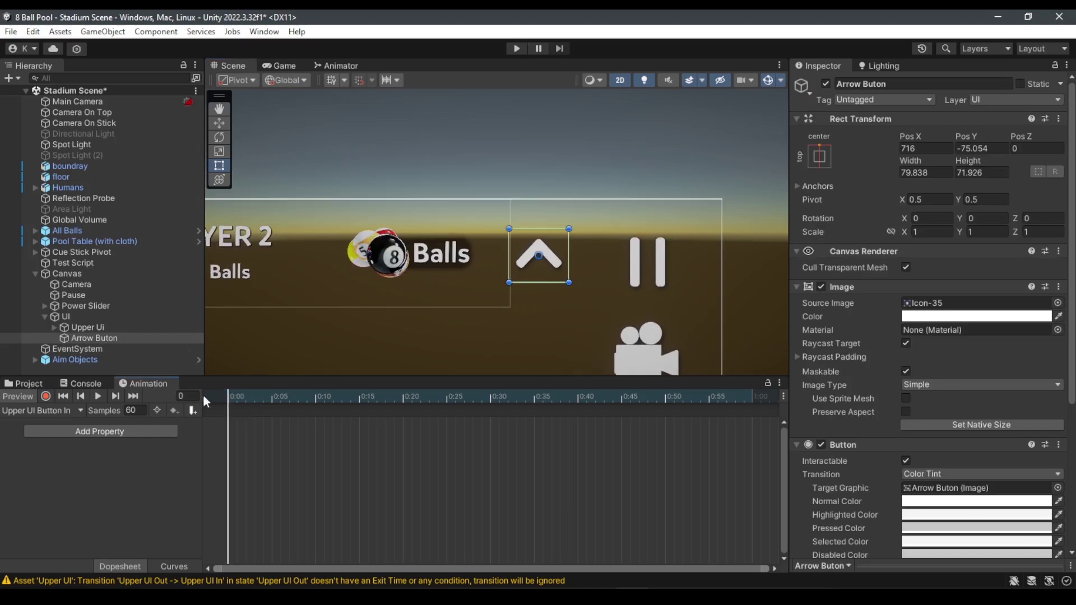
{"action": "right_click", "coordinate": [969, 135]}
{"action": "left_click", "coordinate": [979, 211]}
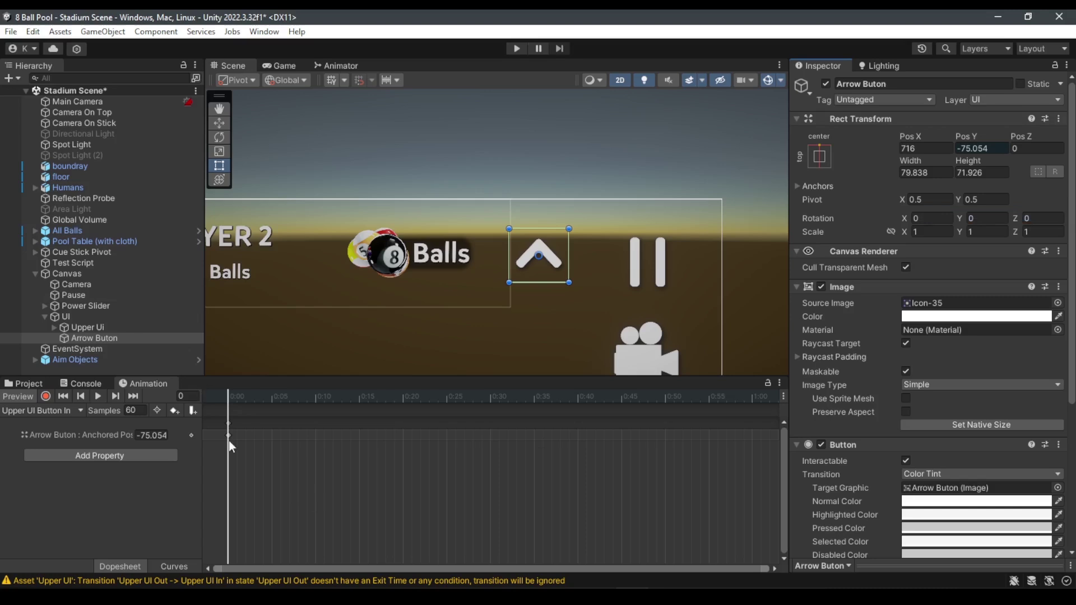
Try moving the arrow button above the canvas at frame 36 of the Upper UI Button In clip
{"action": "left_click_drag", "start_coordinate": [237, 398], "coordinate": [540, 451]}
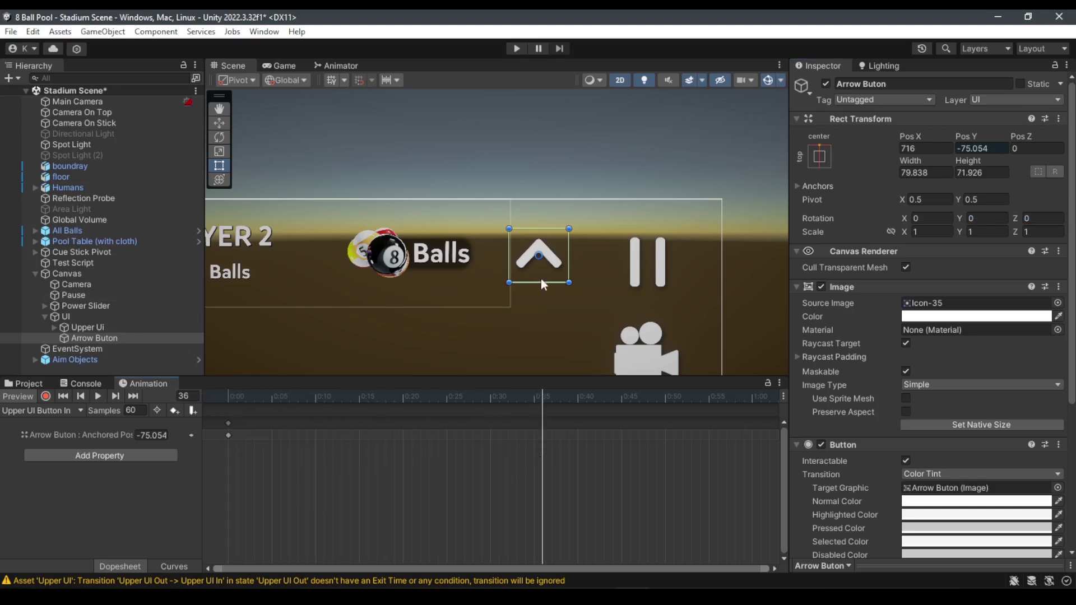
{"action": "left_click_drag", "start_coordinate": [540, 278], "coordinate": [524, 133]}
{"action": "key", "text": "ctrl+z"}
Inspect the Base Layer's Upper UI In to Upper UI Out transition, and return to frame 0 of the Upper UI Button In clip
{"action": "left_click", "coordinate": [338, 65]}
{"action": "left_click", "coordinate": [241, 111]}
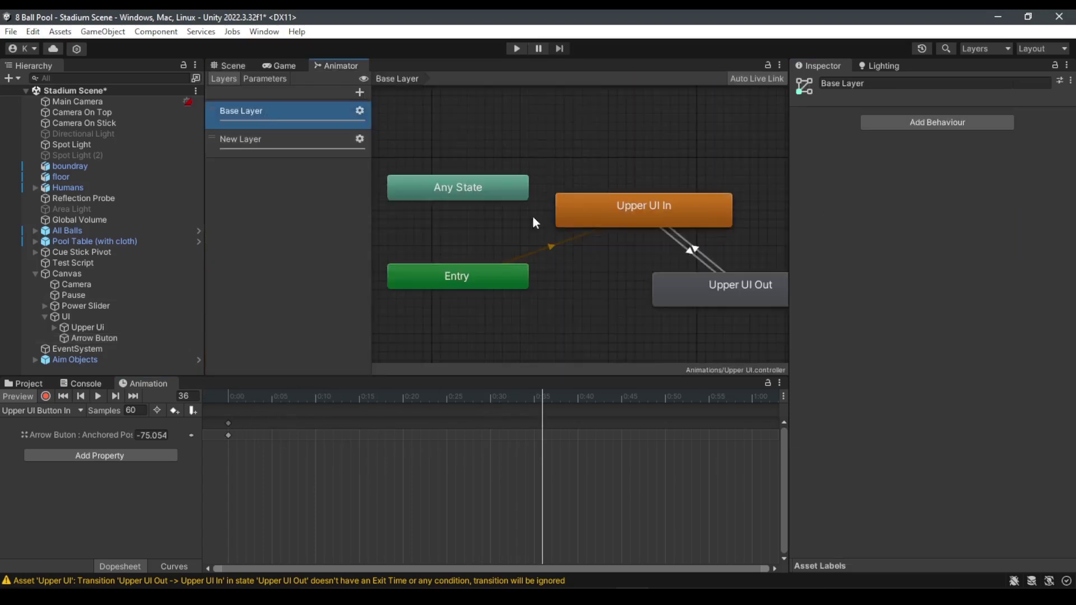
{"action": "left_click", "coordinate": [684, 260]}
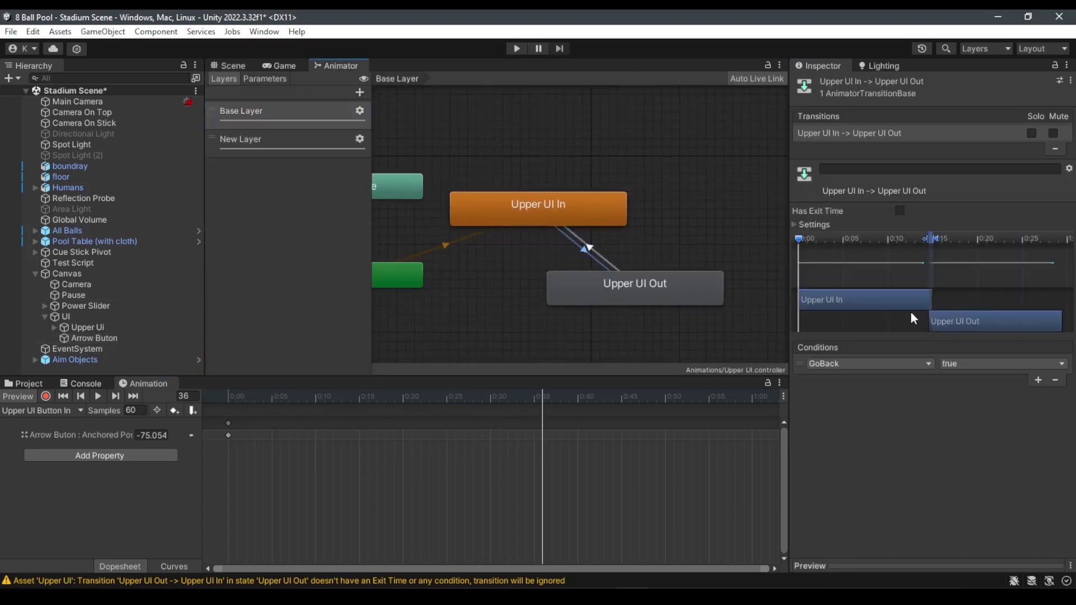
{"action": "left_click", "coordinate": [226, 66]}
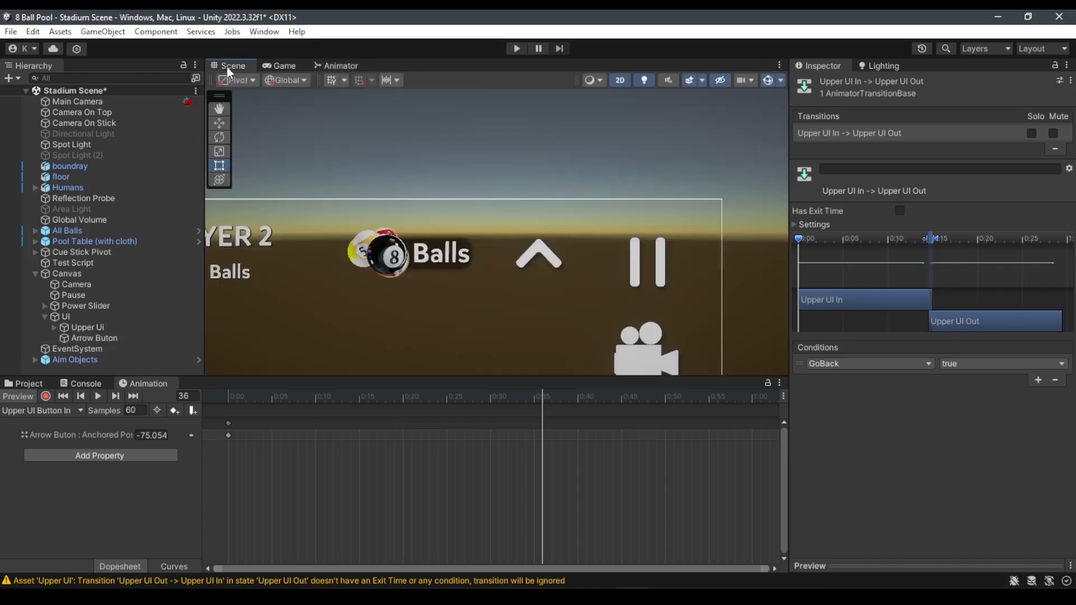
{"action": "left_click_drag", "start_coordinate": [291, 396], "coordinate": [59, 418]}
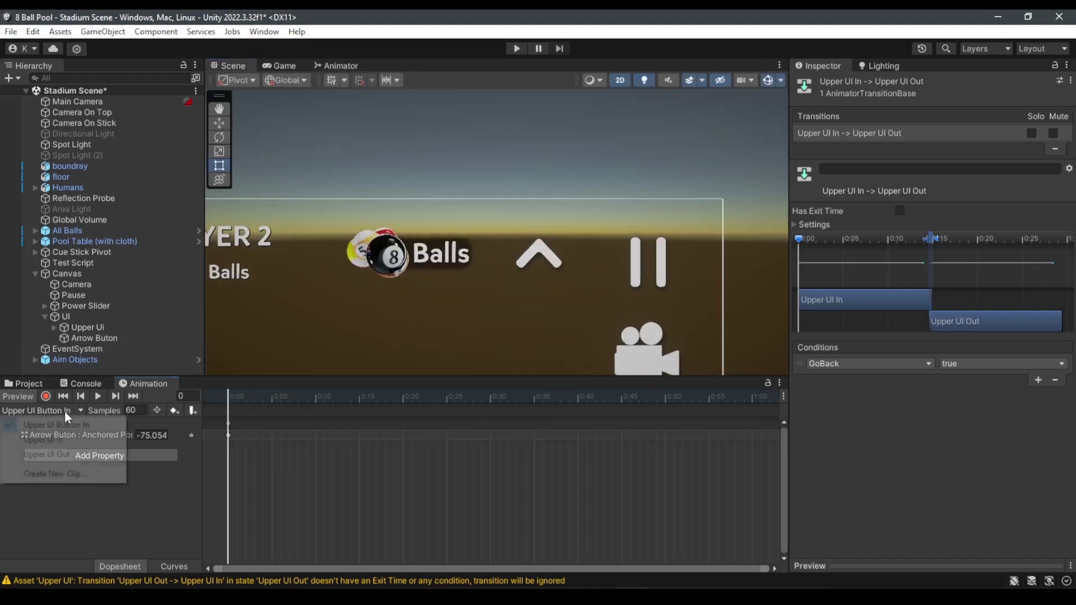
{"action": "left_click", "coordinate": [65, 411]}
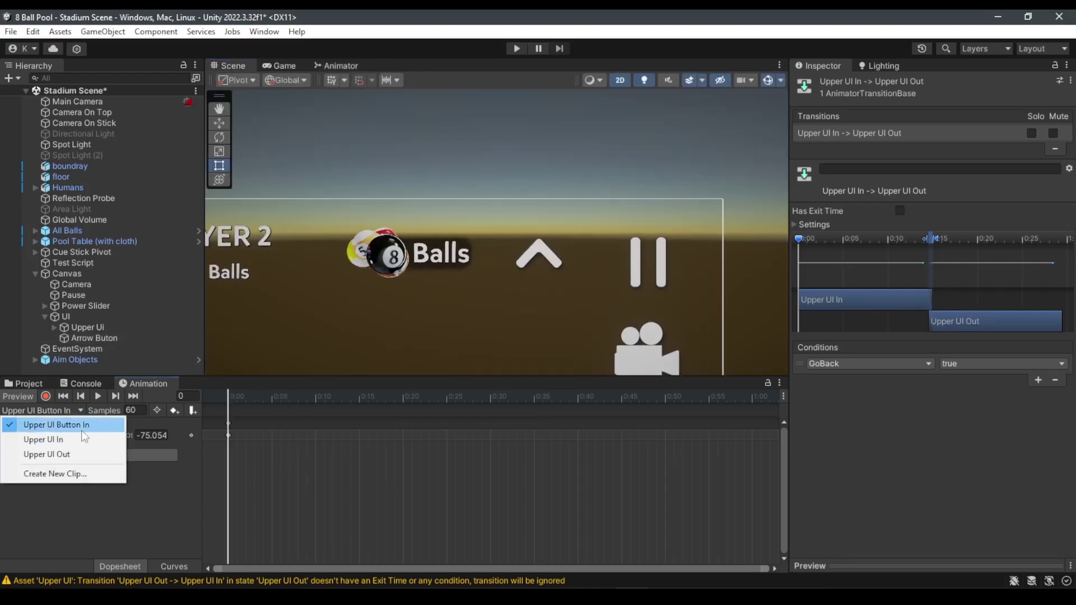
{"action": "left_click", "coordinate": [82, 430]}
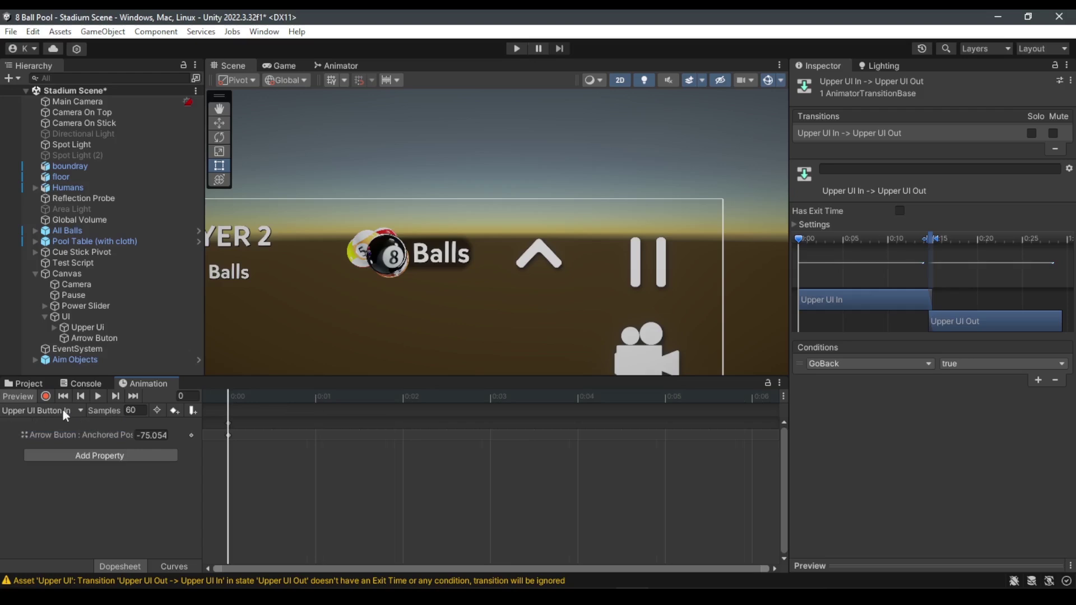
Duplicate the Upper UI Button In clip in the Animations folder and name the copy Upper UI Button Out
{"action": "left_click", "coordinate": [36, 382]}
{"action": "left_click", "coordinate": [254, 434]}
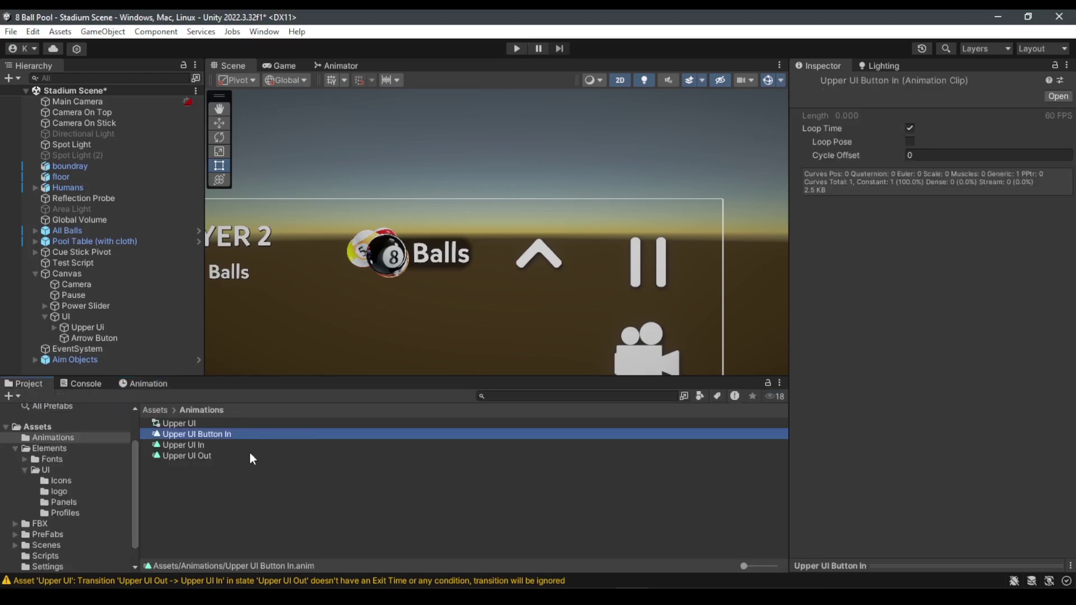
{"action": "key", "text": "ctrl+d"}
{"action": "key", "text": "F2"}
{"action": "key", "text": "BackSpace"}
{"action": "key", "text": "BackSpace"}
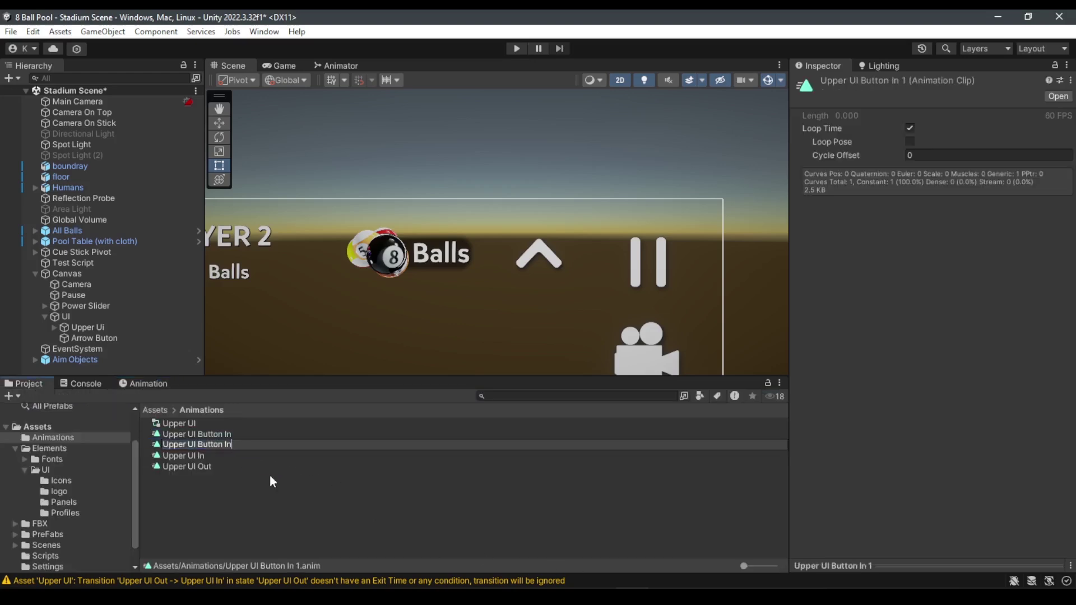
{"action": "key", "text": "BackSpace"}
{"action": "key", "text": "BackSpace"}
{"action": "type", "text": "Out"}
{"action": "key", "text": "Return"}
Clear the console messages and check the timeline of the Upper UI Button Out clip
{"action": "left_click", "coordinate": [93, 383]}
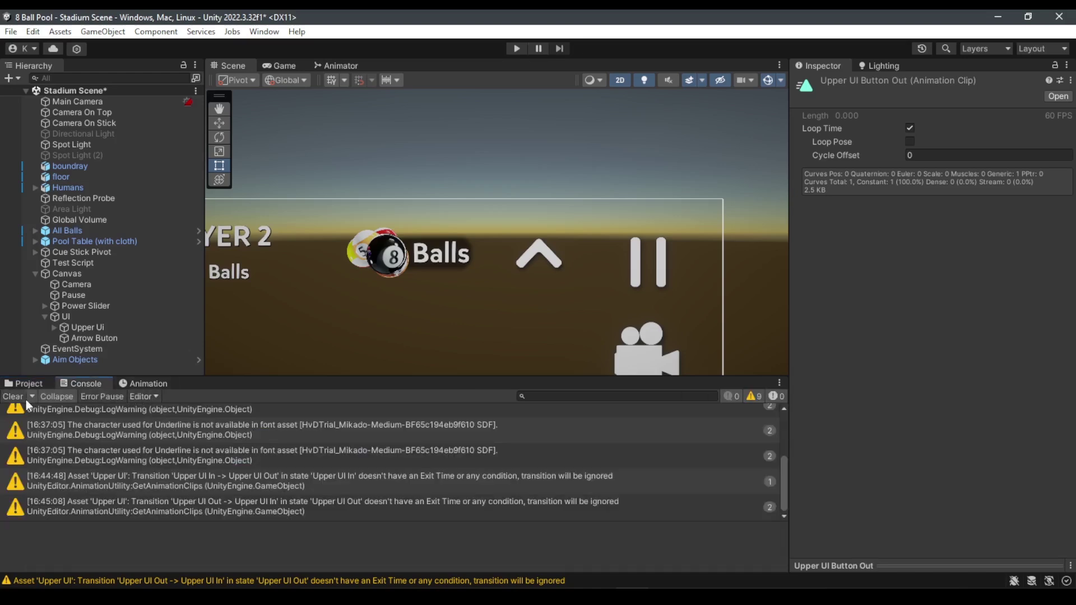
{"action": "left_click", "coordinate": [148, 384]}
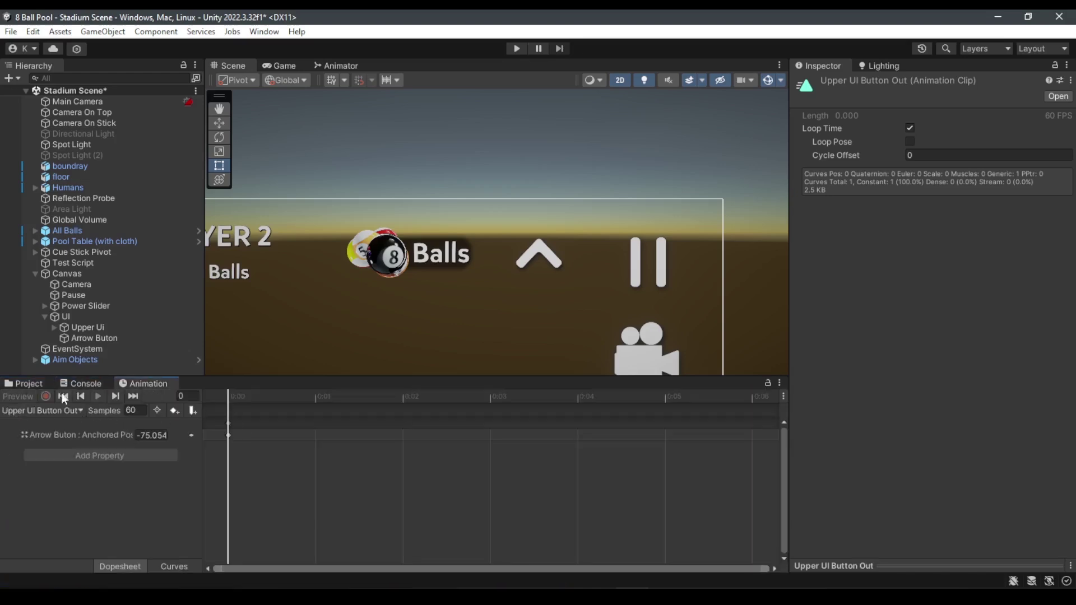
{"action": "left_click", "coordinate": [35, 385]}
Add the Upper UI Button Out clip as a state in New Layer, below Upper UI Button In
{"action": "left_click", "coordinate": [339, 65]}
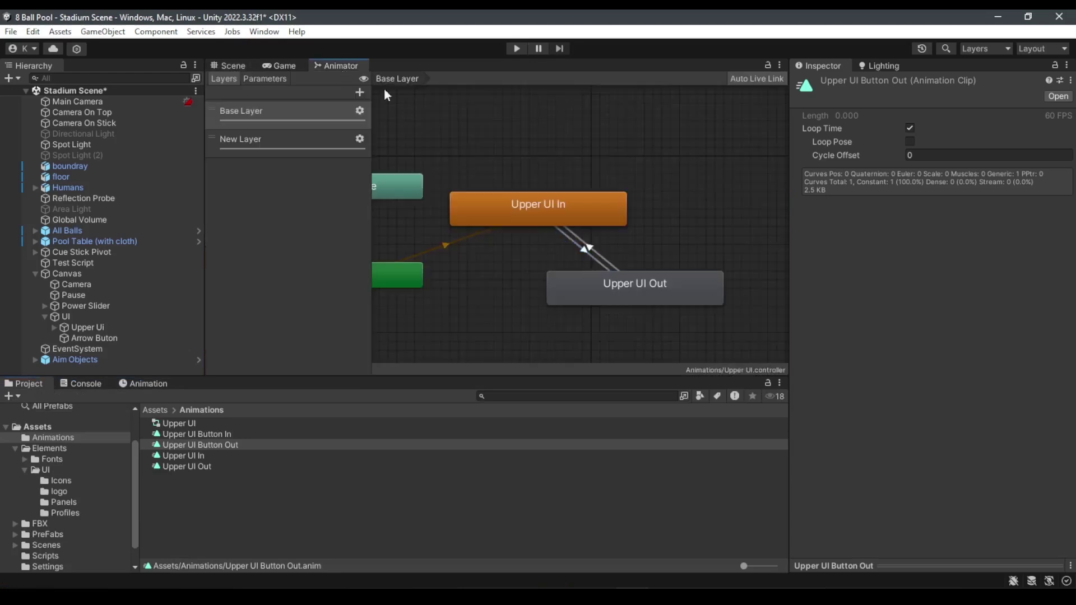
{"action": "left_click", "coordinate": [285, 143]}
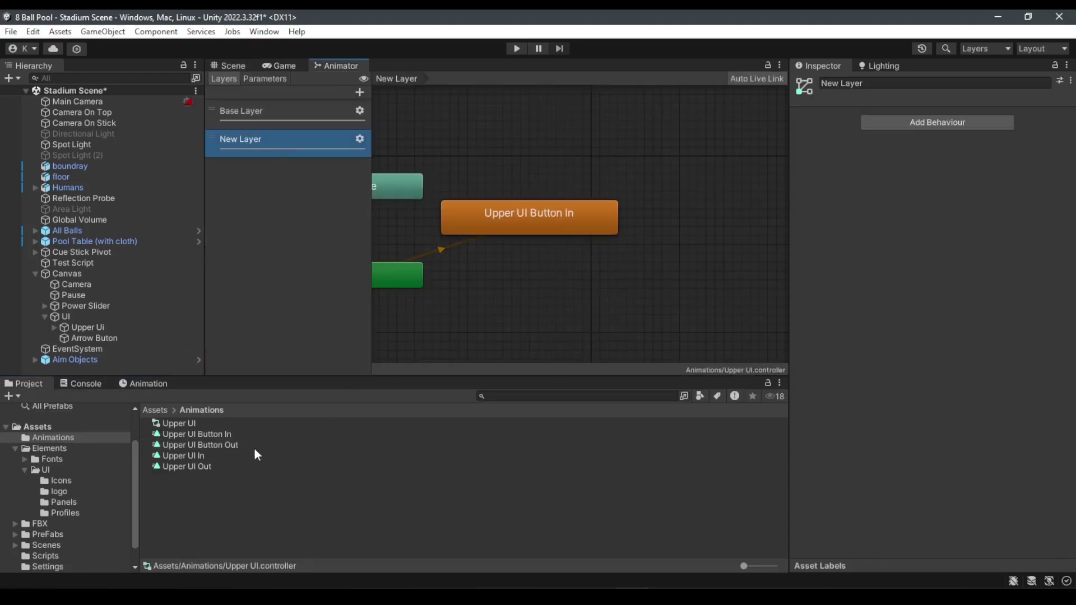
{"action": "left_click_drag", "start_coordinate": [219, 445], "coordinate": [562, 294]}
{"action": "scroll", "coordinate": [528, 271], "scroll_direction": "up", "scroll_amount": 3}
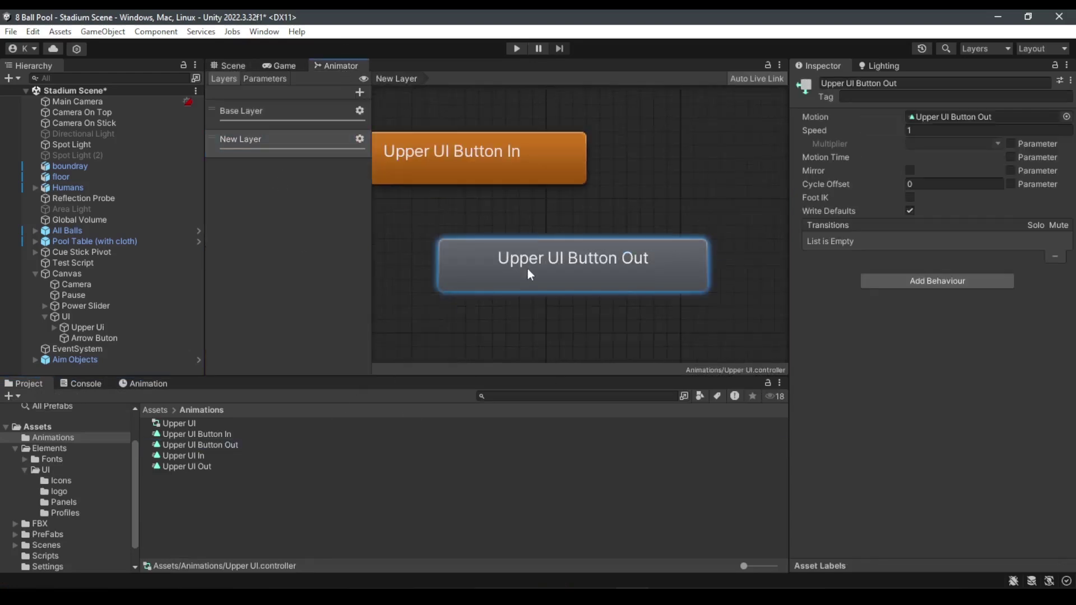
Create transitions in both directions between Upper UI Button In and Upper UI Button Out
{"action": "left_click", "coordinate": [526, 173]}
{"action": "right_click", "coordinate": [526, 174]}
{"action": "left_click", "coordinate": [577, 183]}
{"action": "left_click", "coordinate": [564, 261]}
{"action": "right_click", "coordinate": [570, 262]}
{"action": "left_click", "coordinate": [590, 271]}
{"action": "left_click", "coordinate": [503, 160]}
{"action": "scroll", "coordinate": [580, 270], "scroll_direction": "up", "scroll_amount": 2}
Disable Has Exit Time on both transitions between Upper UI Button In and Upper UI Button Out
{"action": "left_click", "coordinate": [599, 267]}
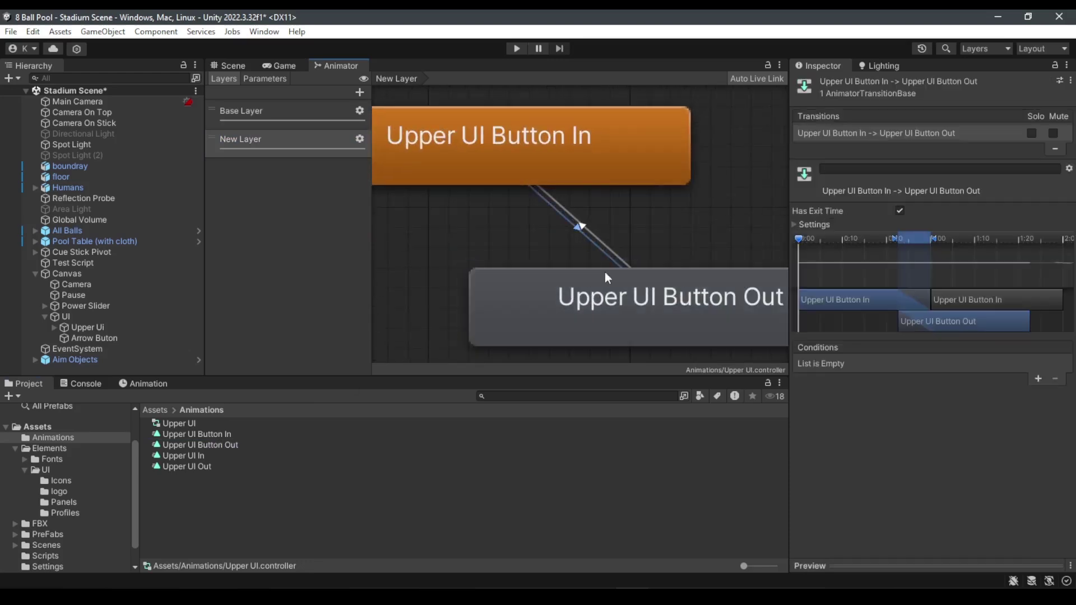
{"action": "scroll", "coordinate": [604, 271], "scroll_direction": "down", "scroll_amount": 4}
{"action": "left_click", "coordinate": [899, 211]}
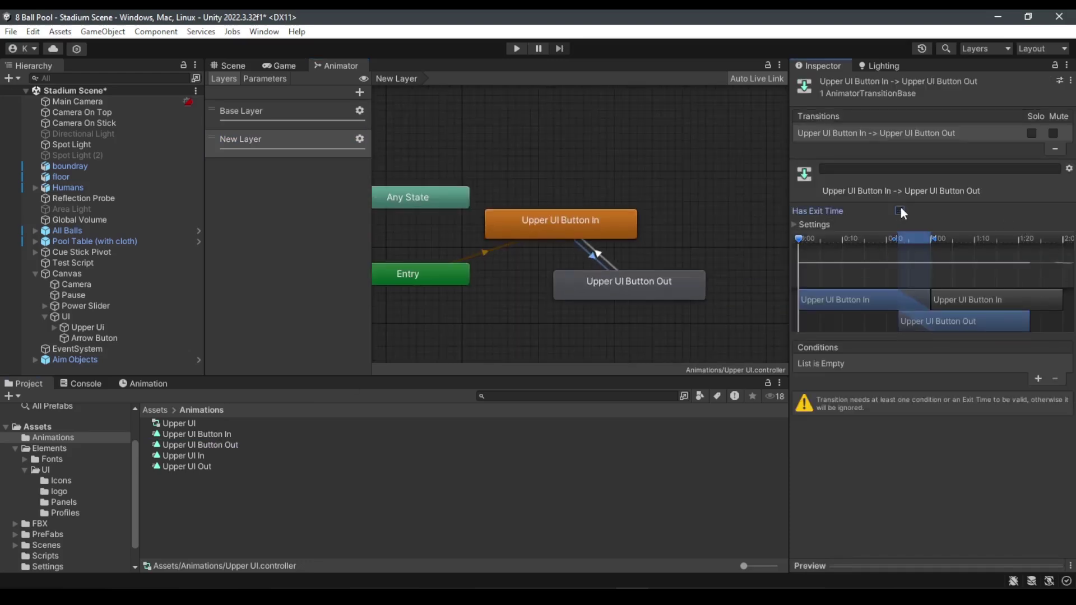
{"action": "scroll", "coordinate": [648, 269], "scroll_direction": "up", "scroll_amount": 3}
{"action": "left_click", "coordinate": [544, 246]}
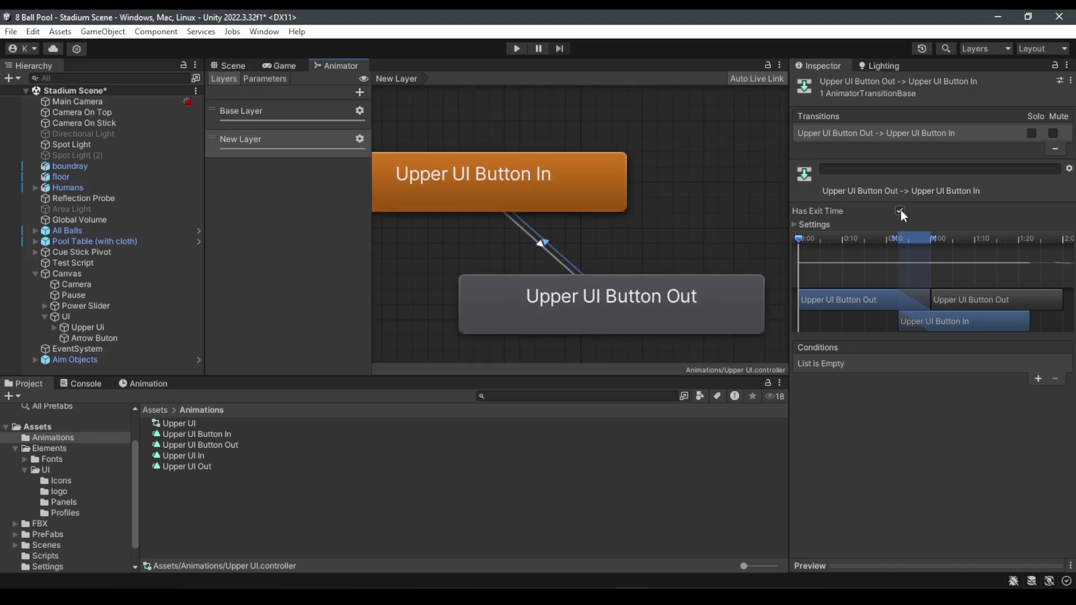
{"action": "left_click", "coordinate": [899, 211]}
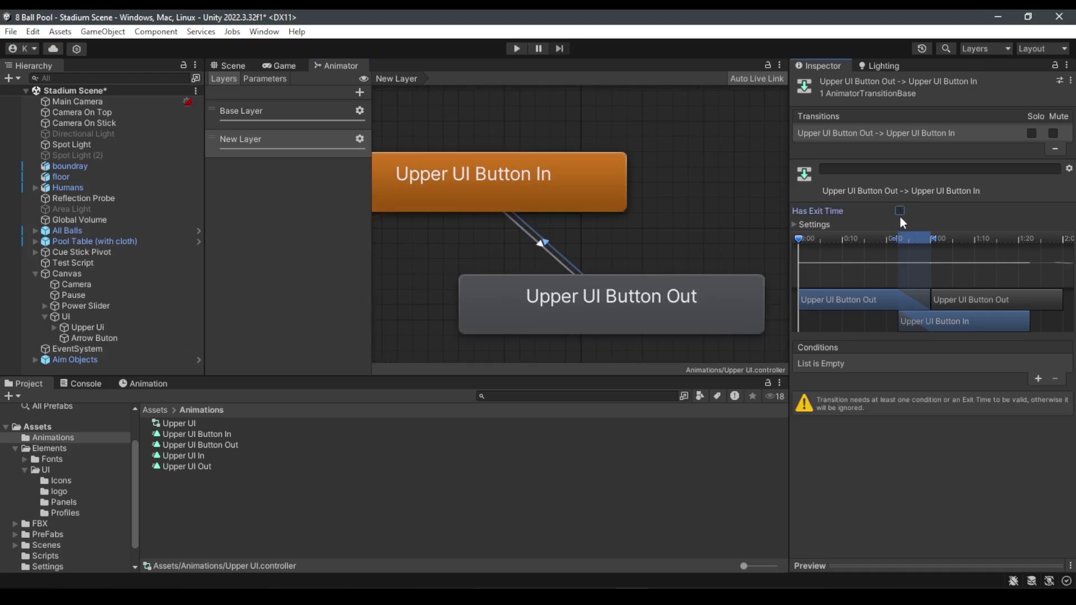
Lengthen the blend of the Upper UI Button In to Upper UI Button Out transition so it spans from about 0:02 to 1:00
{"action": "left_click", "coordinate": [614, 311]}
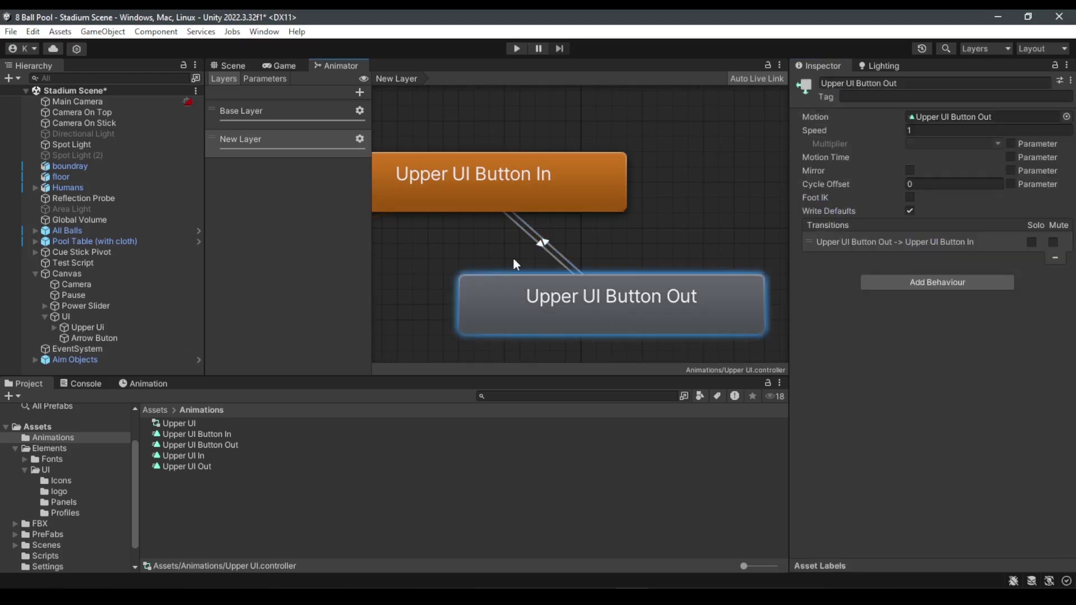
{"action": "left_click", "coordinate": [513, 258]}
{"action": "left_click", "coordinate": [542, 248]}
{"action": "left_click_drag", "start_coordinate": [944, 323], "coordinate": [869, 323]}
{"action": "left_click_drag", "start_coordinate": [889, 236], "coordinate": [822, 244]}
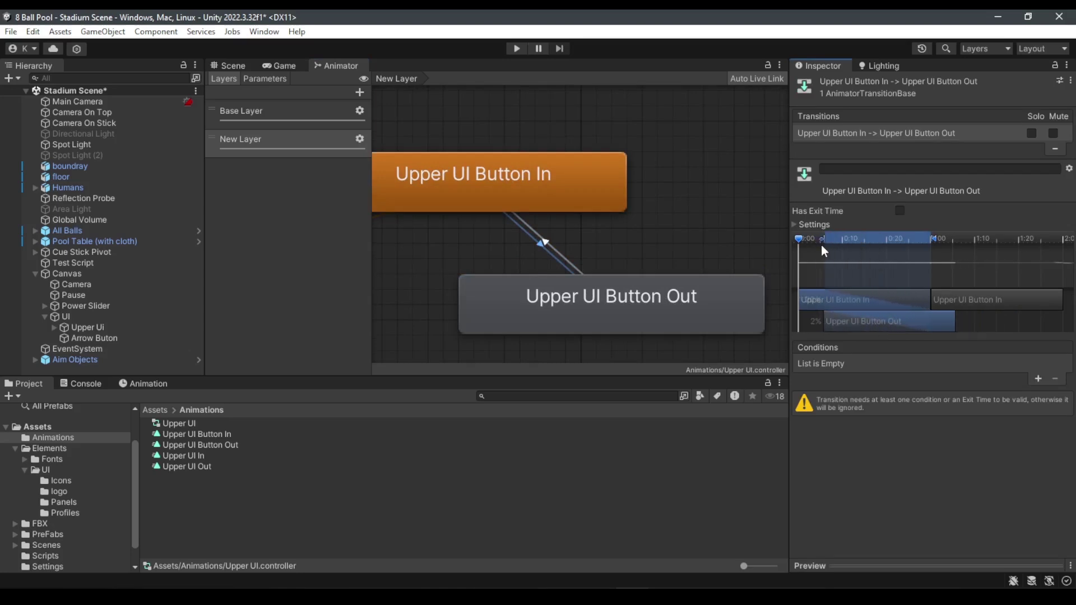
{"action": "left_click_drag", "start_coordinate": [913, 329], "coordinate": [884, 324]}
{"action": "left_click_drag", "start_coordinate": [827, 241], "coordinate": [808, 243]}
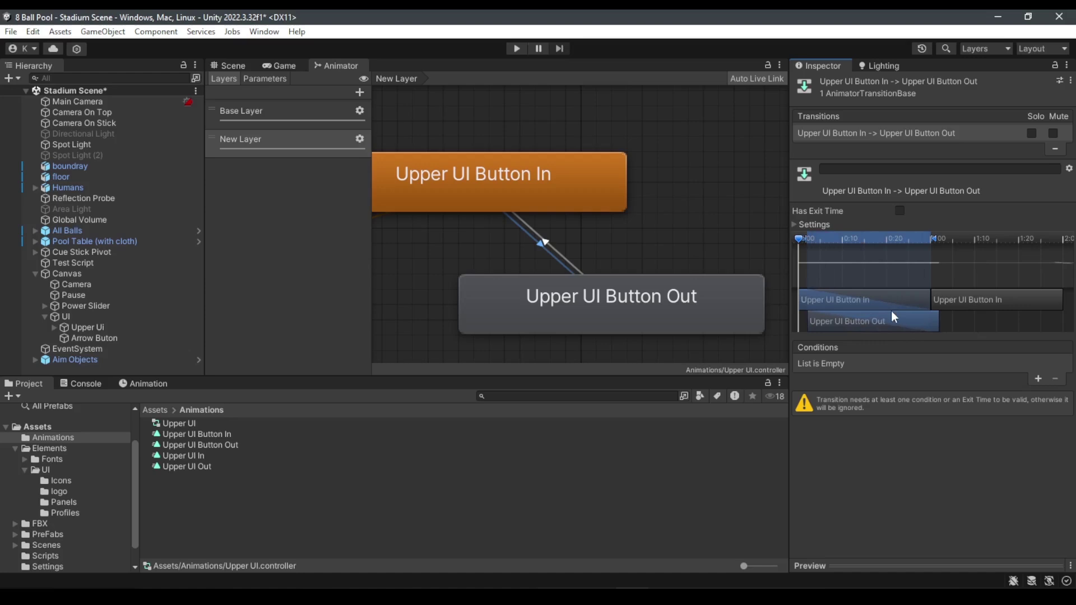
Lengthen the blend of the Upper UI Button Out to Upper UI Button In transition so it starts near 0:02 and ends around 1:00
{"action": "left_click", "coordinate": [558, 242]}
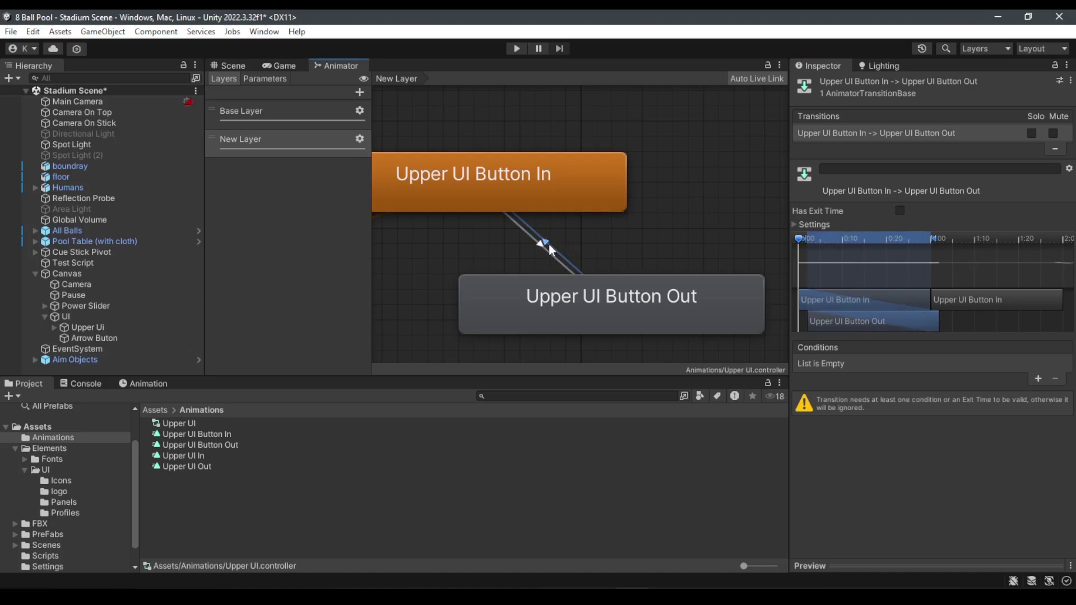
{"action": "left_click_drag", "start_coordinate": [946, 320], "coordinate": [824, 243]}
{"action": "left_click_drag", "start_coordinate": [908, 328], "coordinate": [893, 314]}
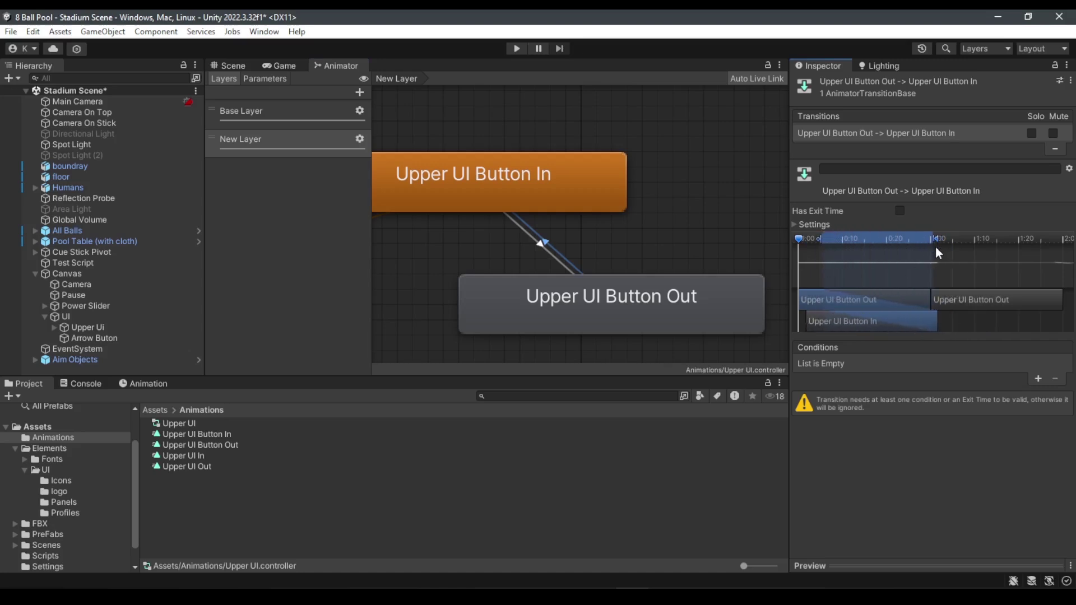
{"action": "left_click_drag", "start_coordinate": [814, 250], "coordinate": [804, 238]}
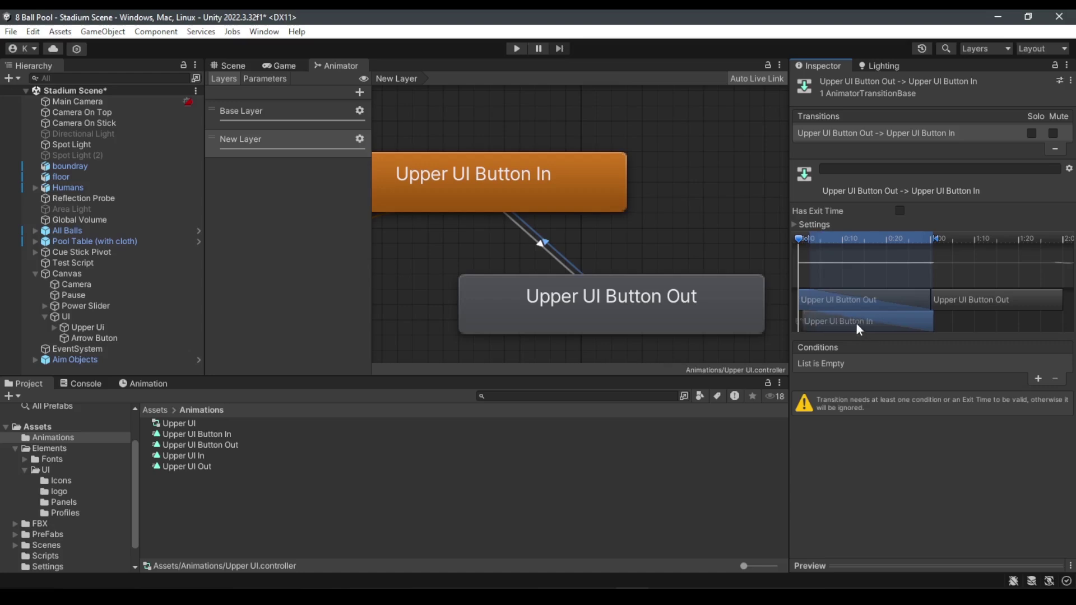
{"action": "left_click_drag", "start_coordinate": [864, 323], "coordinate": [897, 332]}
{"action": "left_click", "coordinate": [539, 247]}
{"action": "left_click", "coordinate": [559, 251]}
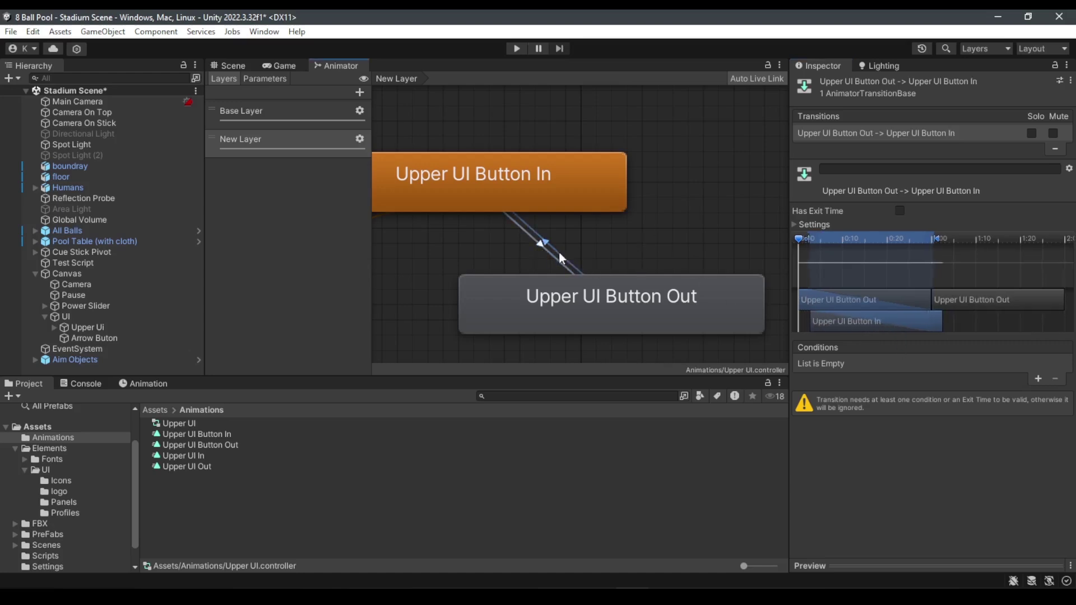
Add a Bool parameter named IdlePlace to the animator controller
{"action": "left_click", "coordinate": [545, 248]}
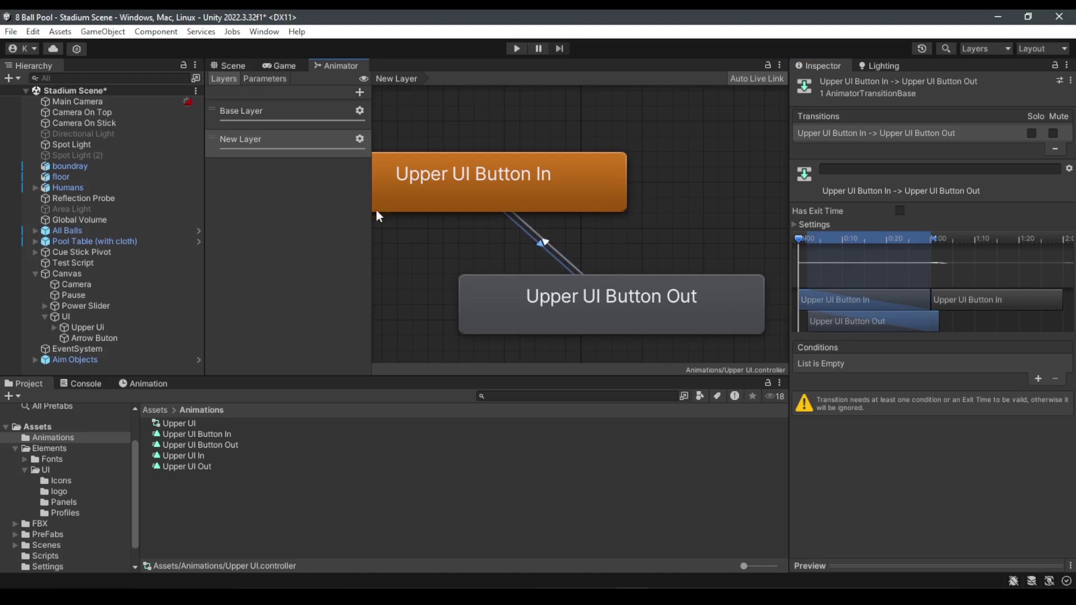
{"action": "left_click", "coordinate": [274, 79]}
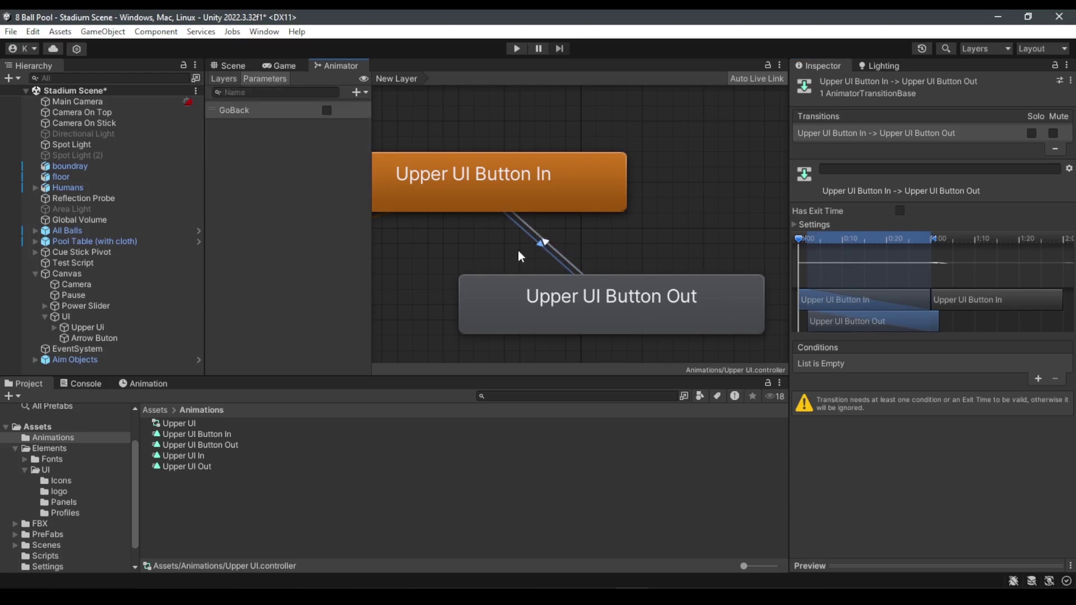
{"action": "left_click", "coordinate": [362, 93]}
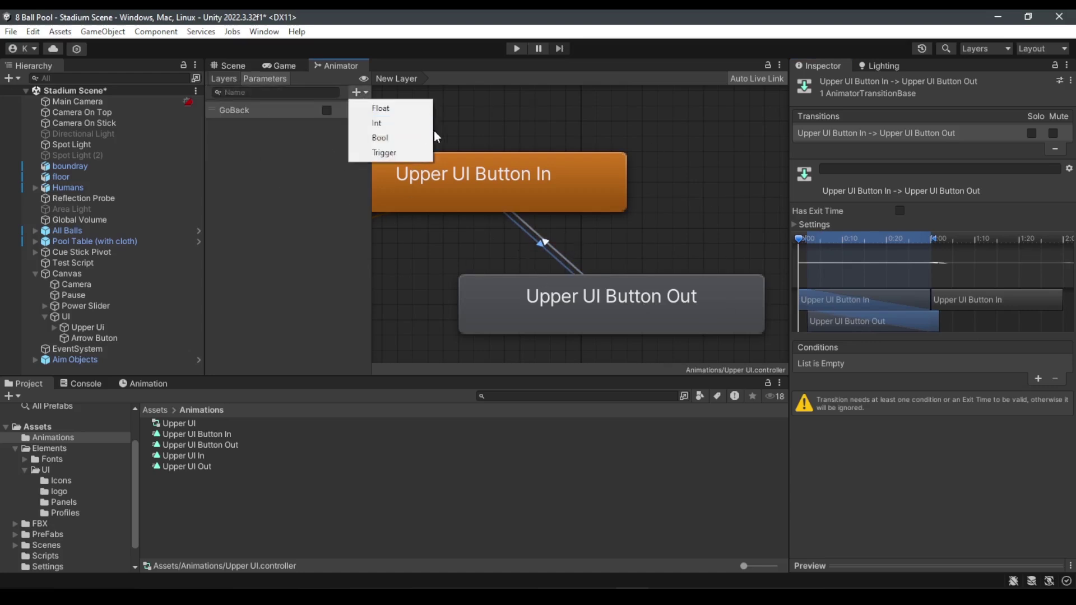
{"action": "left_click", "coordinate": [400, 139]}
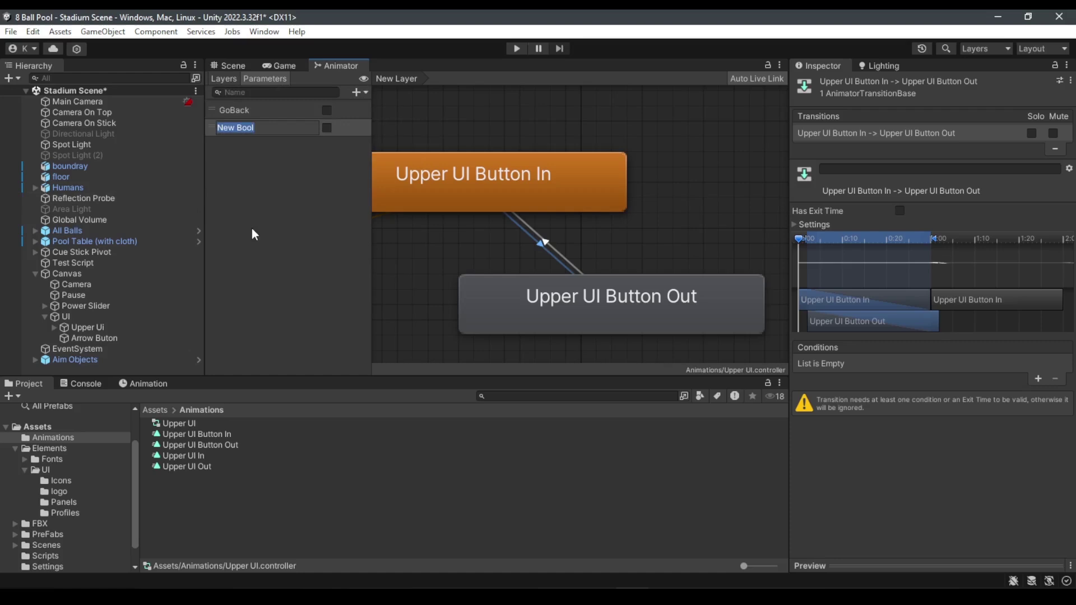
{"action": "type", "text": "IdlePlace"}
{"action": "key", "text": "Return"}
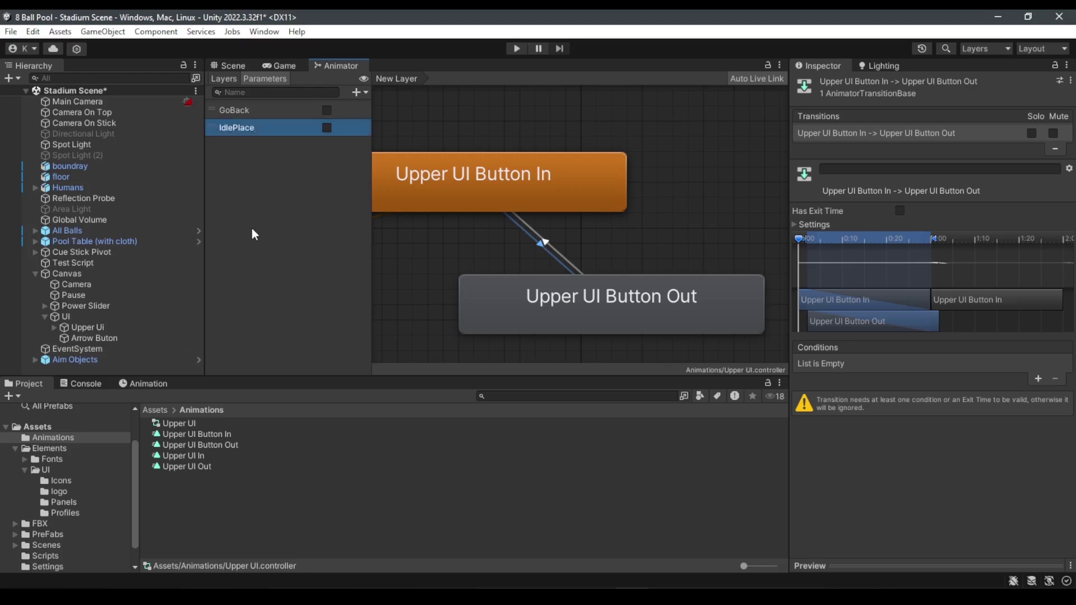
Add a condition to the Upper UI Button In to Upper UI Button Out transition requiring GoBack to be false
{"action": "left_click", "coordinate": [1037, 379]}
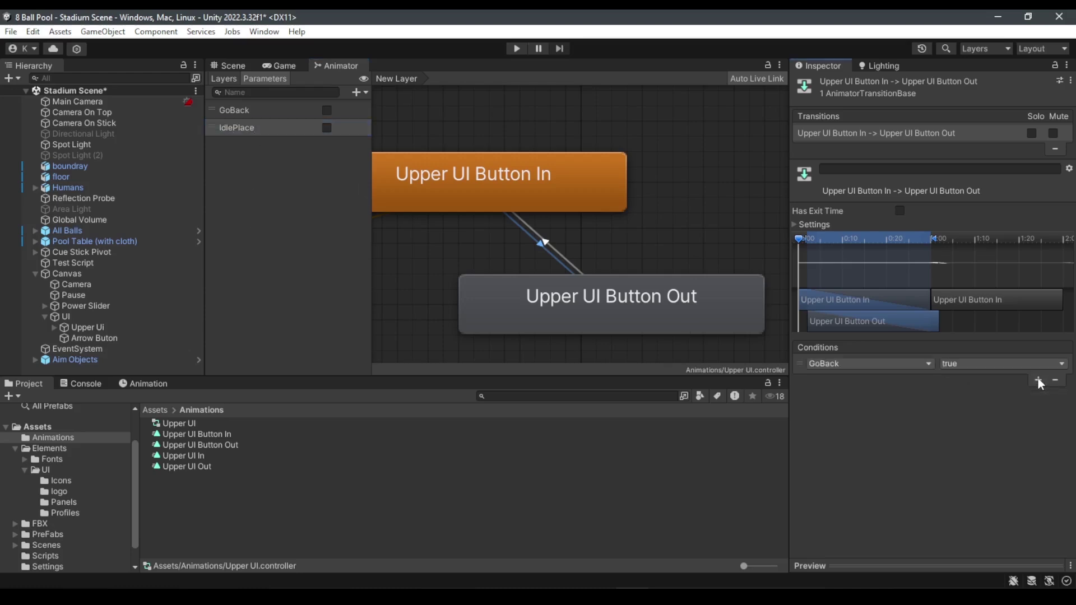
{"action": "left_click", "coordinate": [990, 368]}
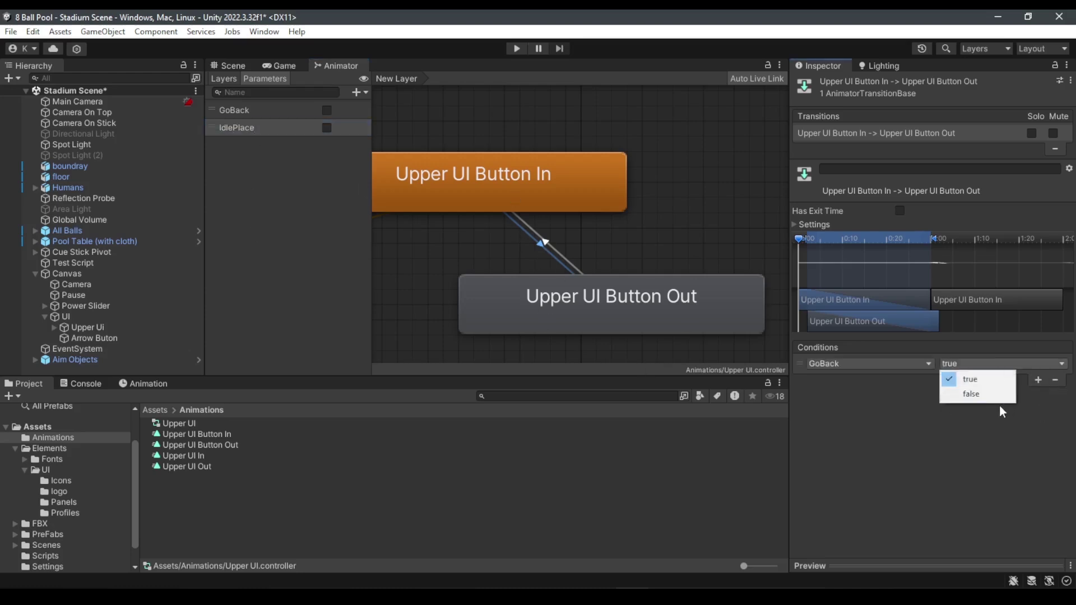
{"action": "left_click", "coordinate": [981, 394]}
Add a condition to the Upper UI Button Out to Upper UI Button In transition requiring IdlePlace to be true
{"action": "left_click", "coordinate": [541, 244]}
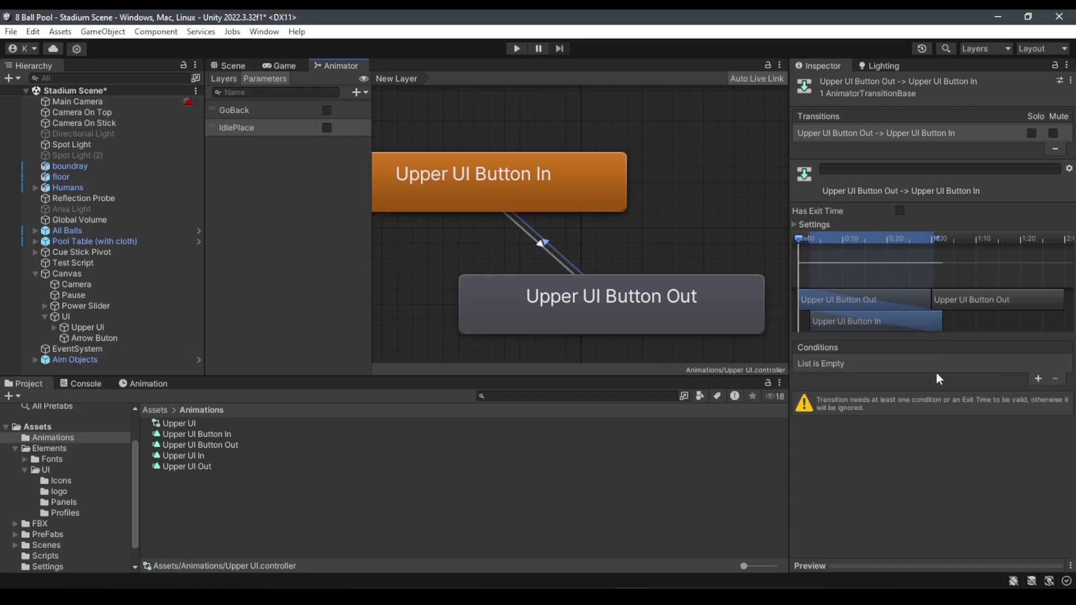
{"action": "left_click", "coordinate": [1037, 380]}
{"action": "left_click", "coordinate": [880, 364]}
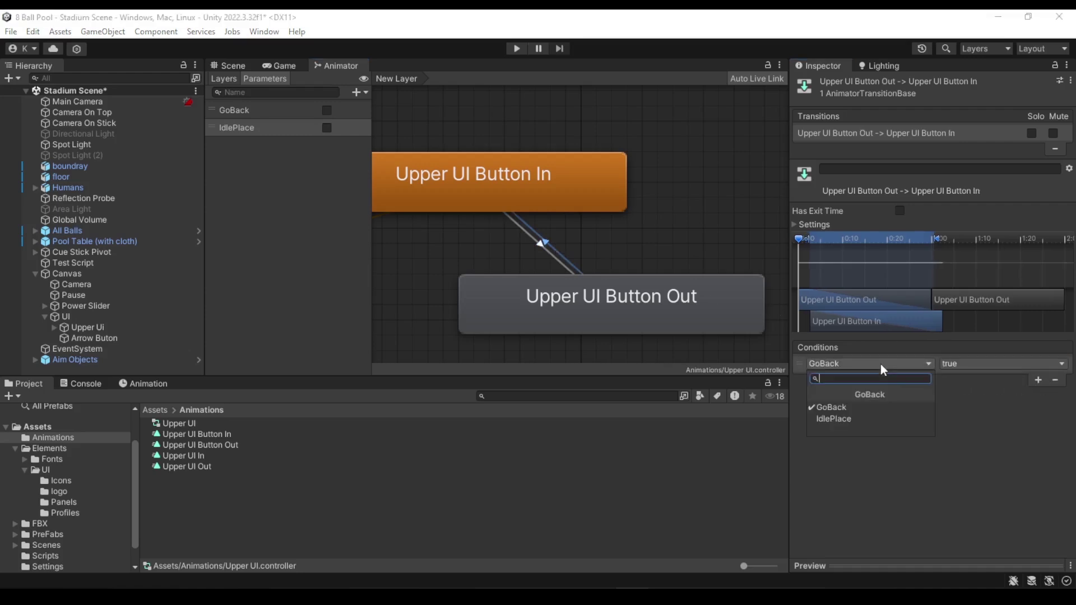
{"action": "left_click", "coordinate": [849, 416]}
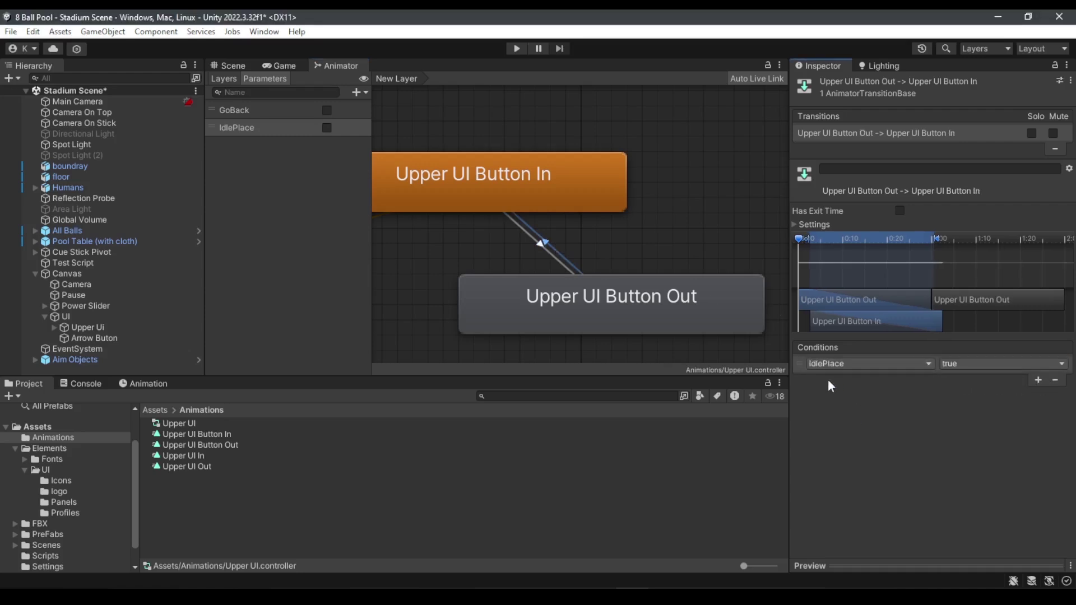
Change the condition parameter of the Upper UI Button In to Upper UI Button Out transition to IdlePlace
{"action": "left_click", "coordinate": [537, 248]}
{"action": "left_click", "coordinate": [861, 364]}
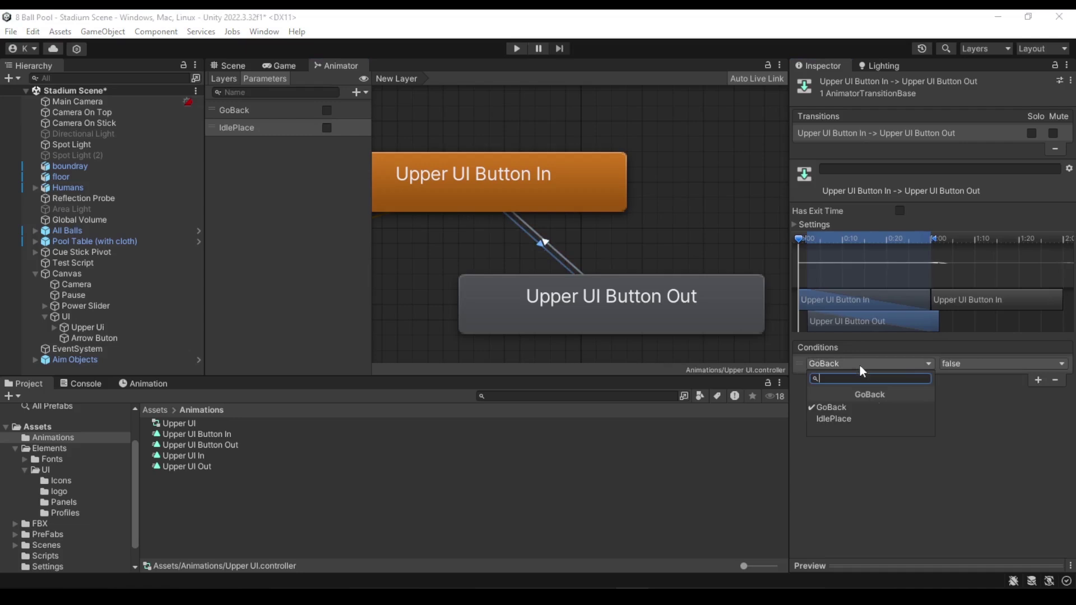
{"action": "left_click", "coordinate": [858, 421]}
{"action": "left_click", "coordinate": [638, 238]}
{"action": "scroll", "coordinate": [633, 234], "scroll_direction": "down", "scroll_amount": 2}
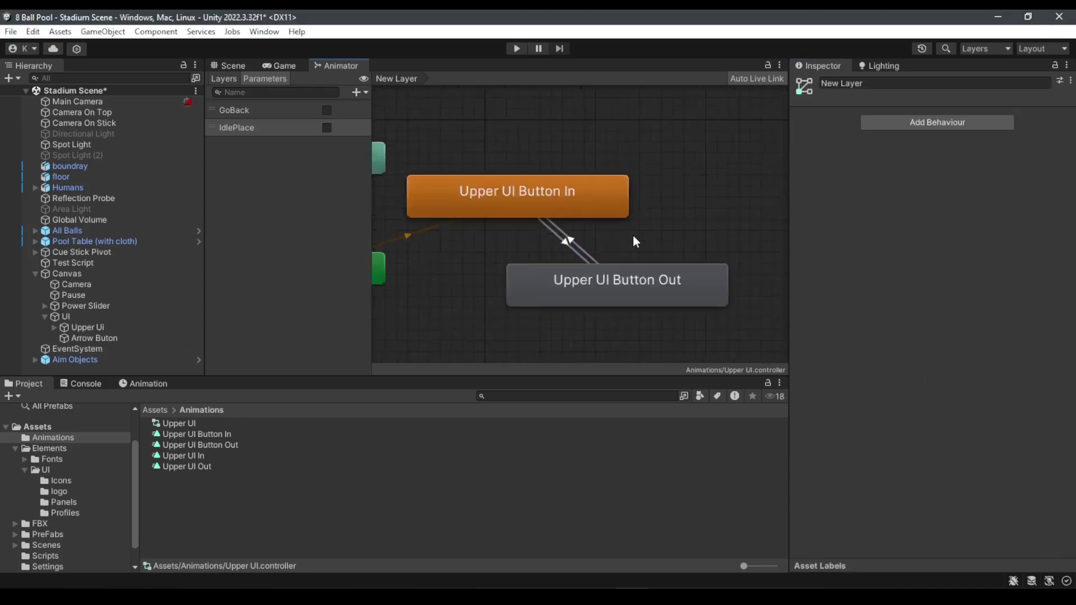
{"action": "scroll", "coordinate": [623, 260], "scroll_direction": "up", "scroll_amount": 3}
{"action": "scroll", "coordinate": [623, 261], "scroll_direction": "down", "scroll_amount": 3}
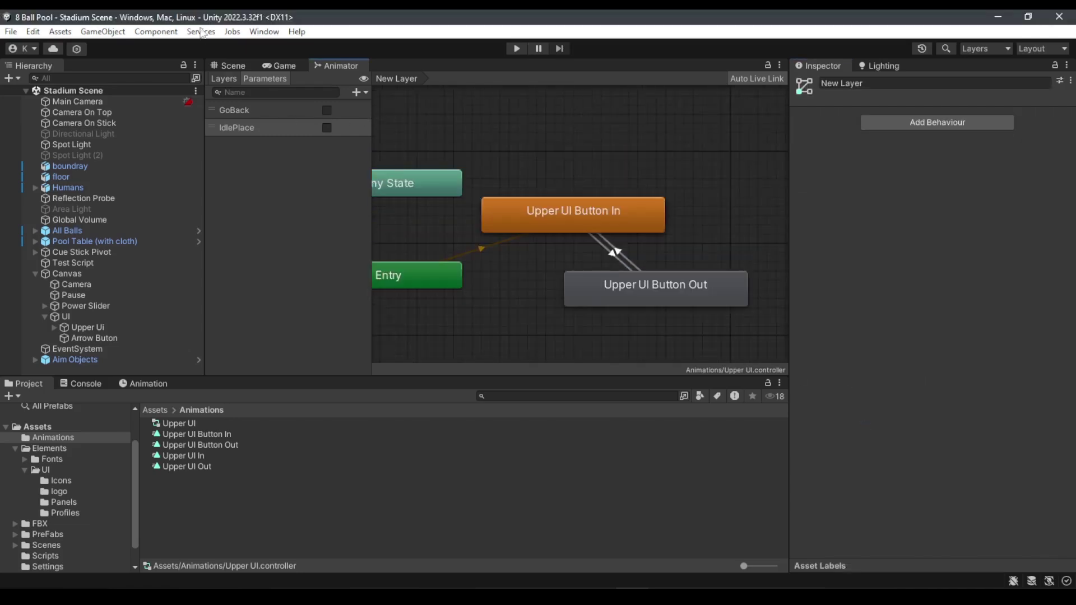
Show the Scene view and open the Scripts folder under Assets
{"action": "left_click", "coordinate": [241, 65]}
{"action": "scroll", "coordinate": [444, 295], "scroll_direction": "down", "scroll_amount": 3}
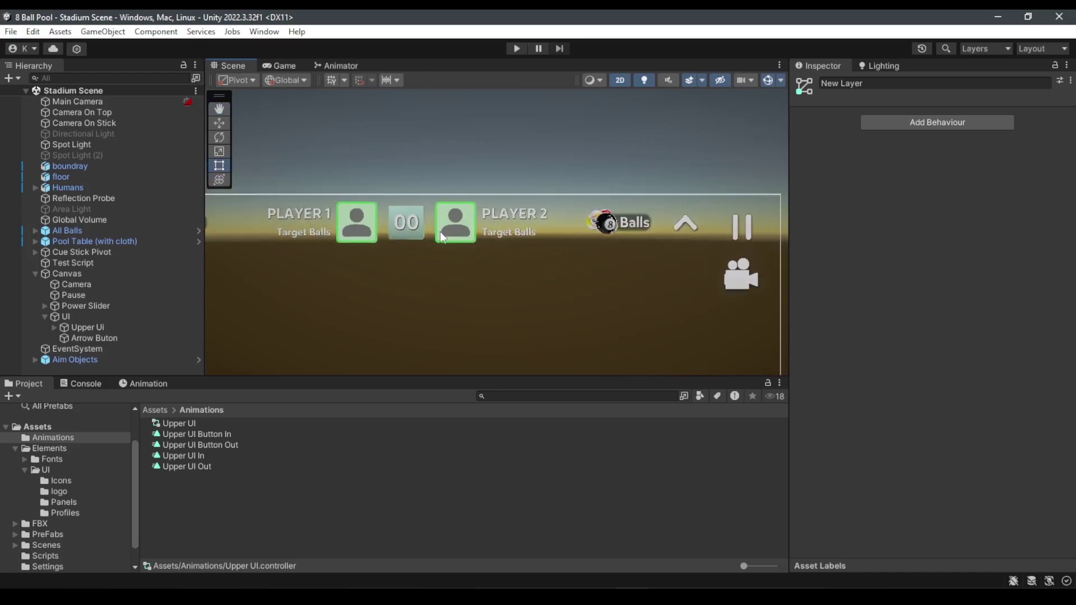
{"action": "scroll", "coordinate": [393, 274], "scroll_direction": "down", "scroll_amount": 2}
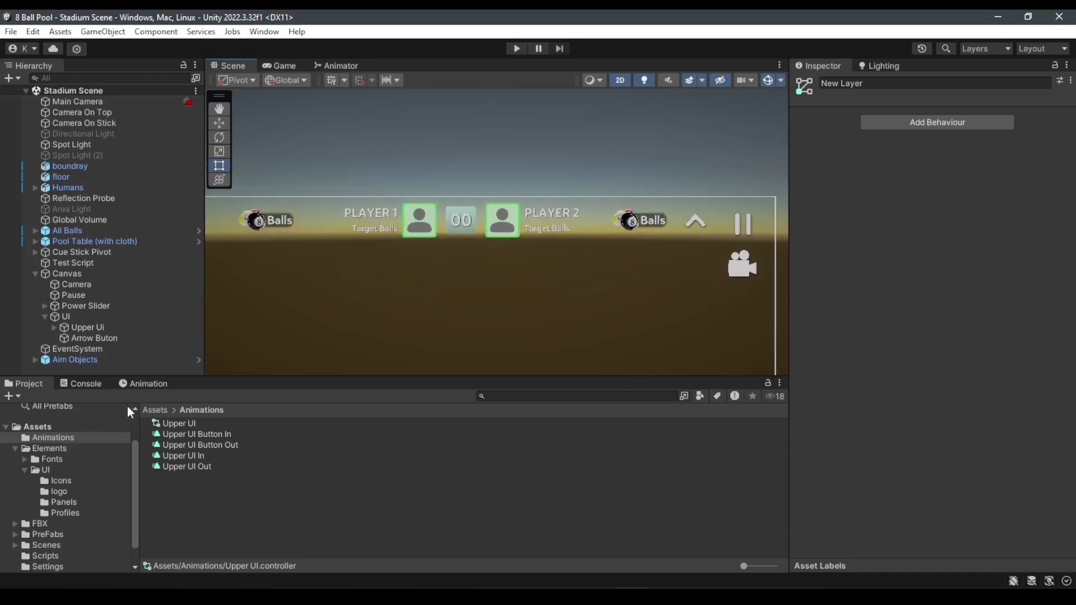
{"action": "left_click", "coordinate": [147, 409]}
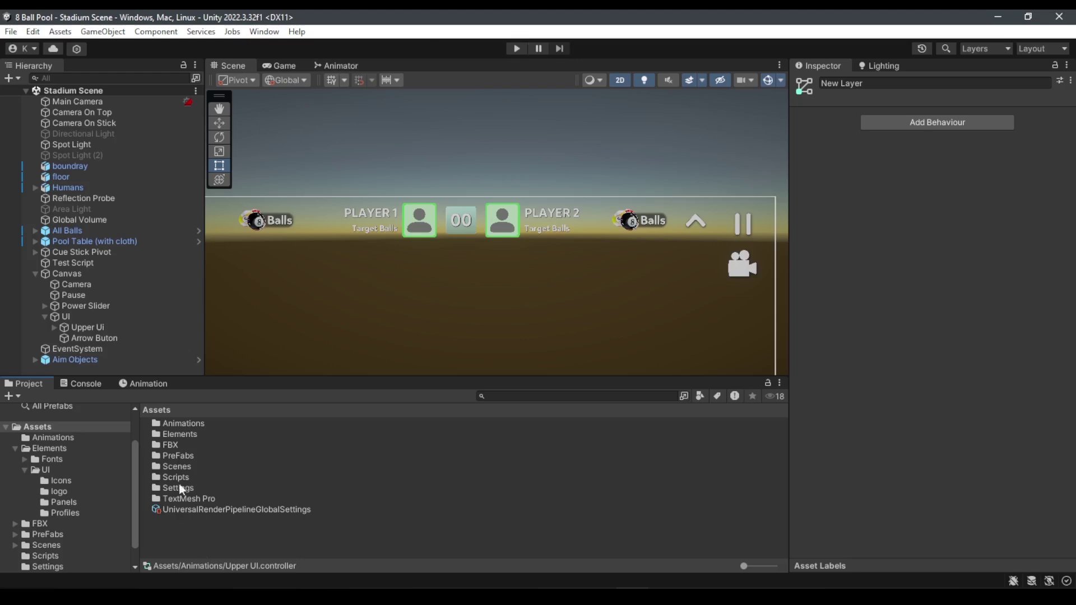
{"action": "double_click", "coordinate": [193, 478]}
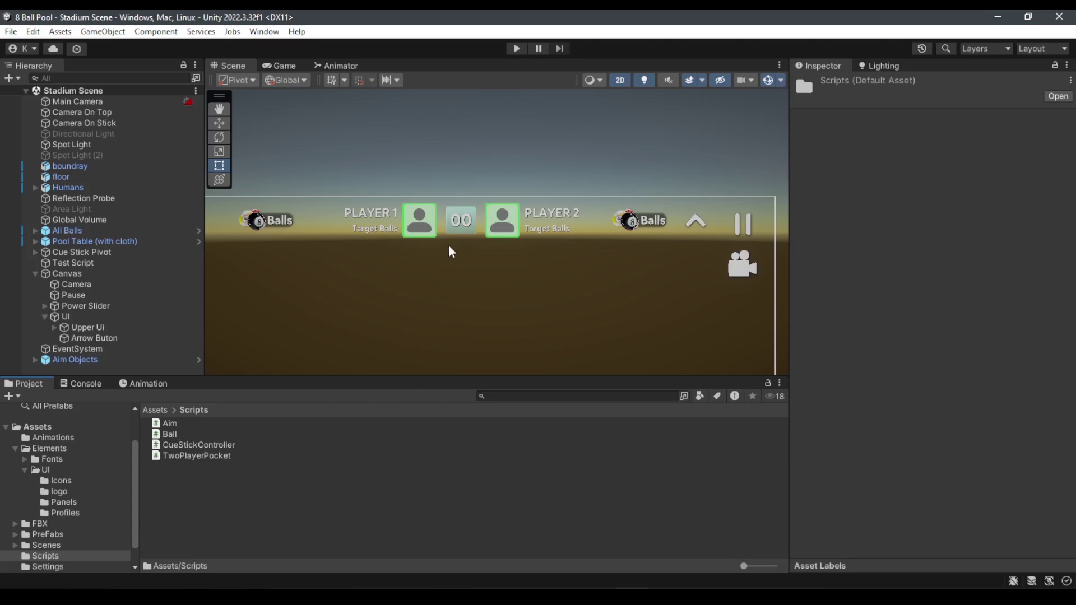
{"action": "left_click", "coordinate": [479, 310]}
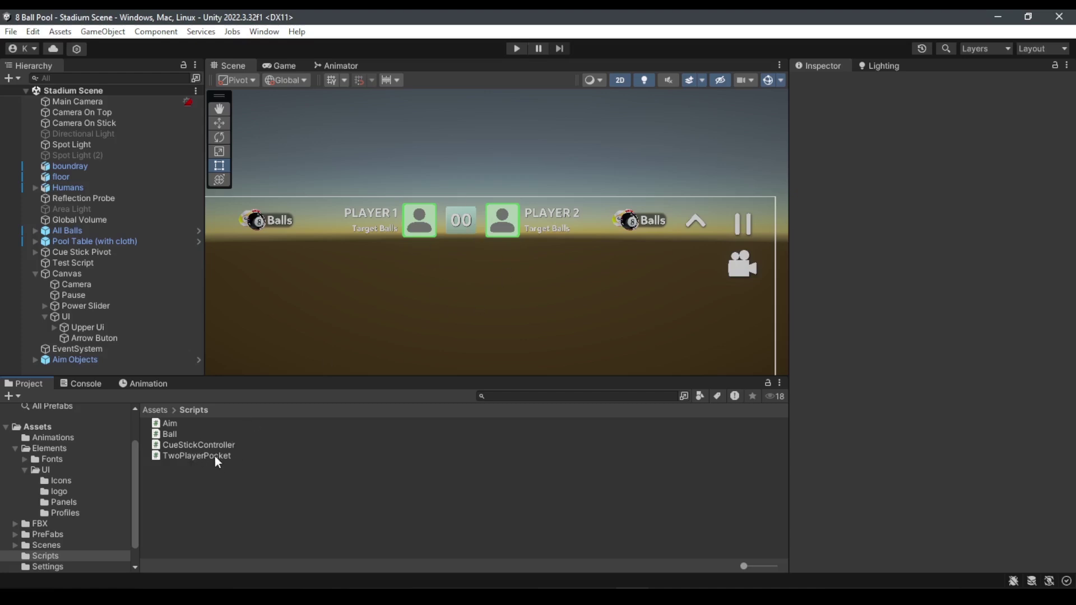
Create a C# script named GameManager in the Scripts folder and open it in a maximized Visual Studio Code window
{"action": "right_click", "coordinate": [211, 490]}
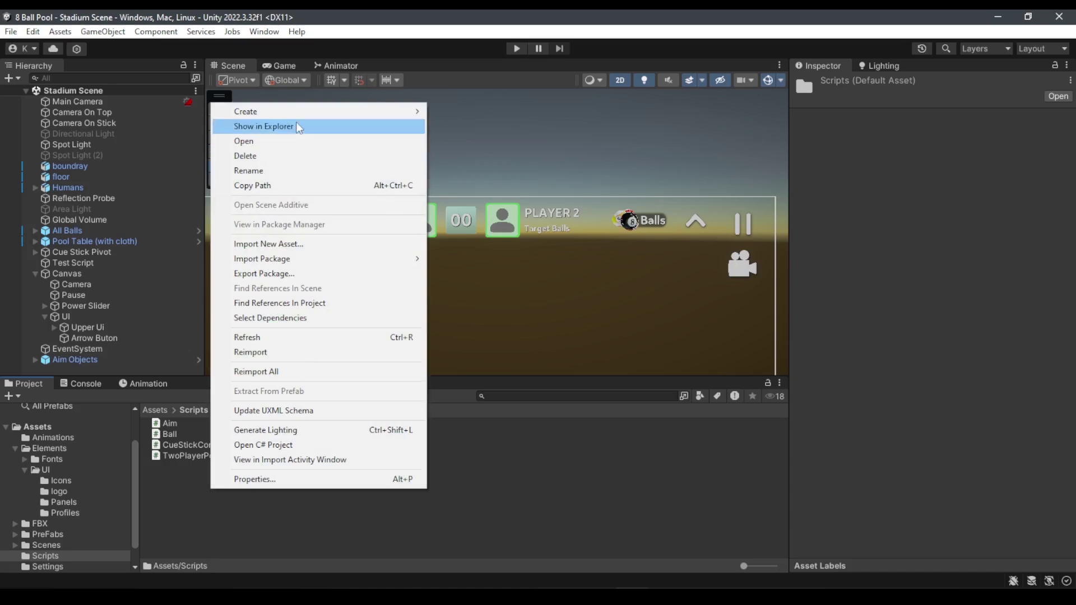
{"action": "mouse_move", "coordinate": [277, 112]}
{"action": "left_click", "coordinate": [468, 58]}
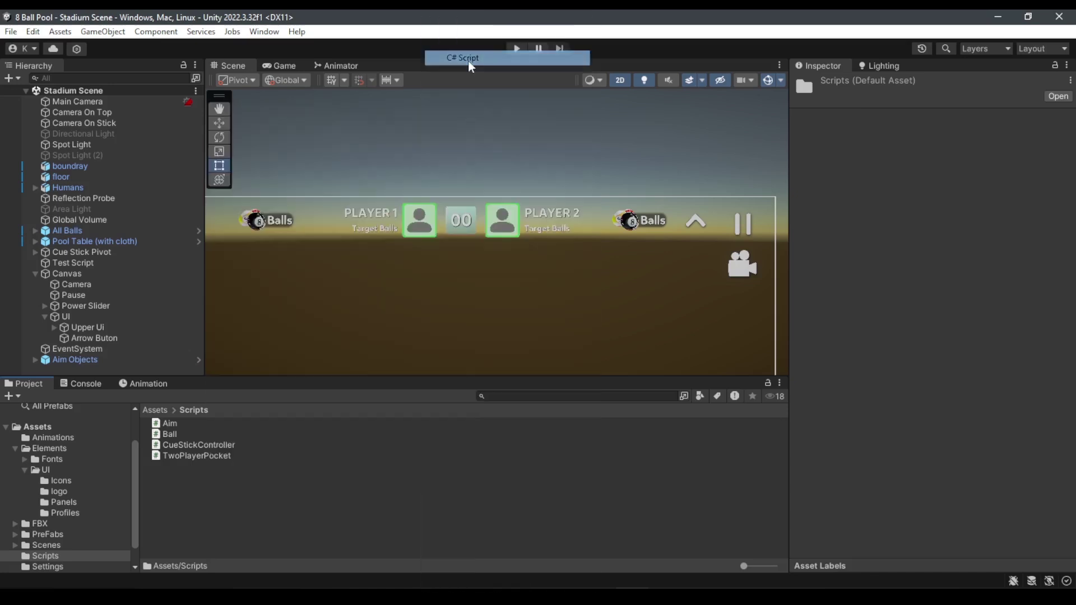
{"action": "type", "text": "Gam"}
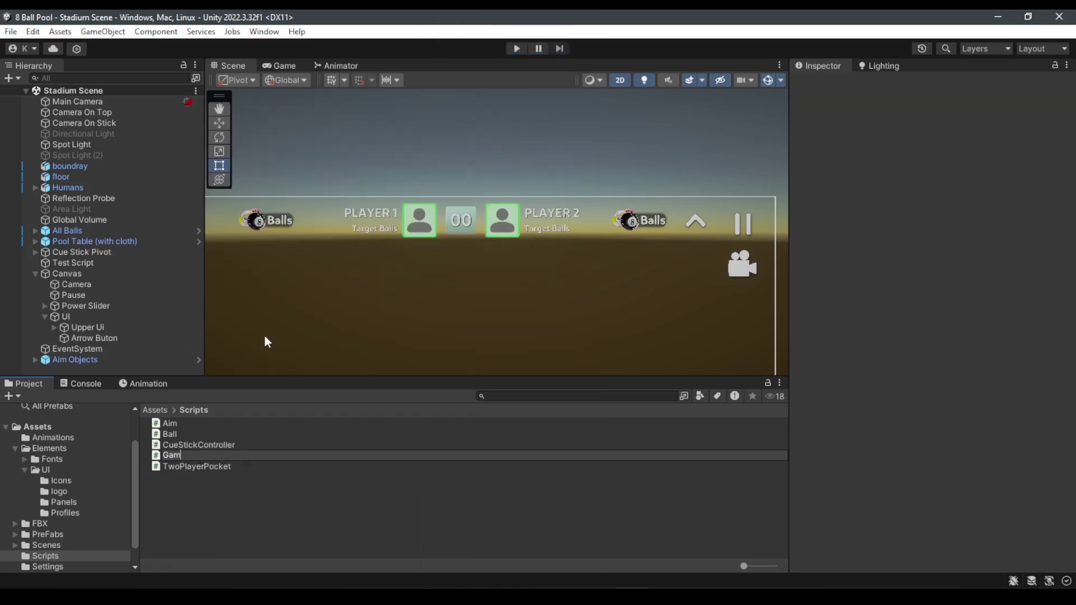
{"action": "type", "text": "eManager"}
{"action": "key", "text": "Return"}
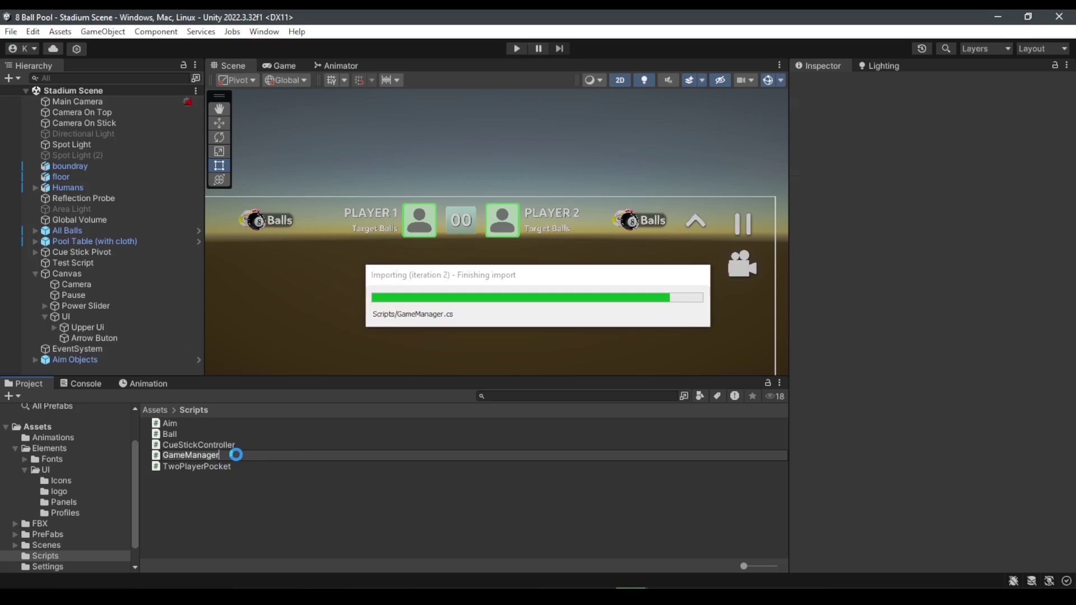
{"action": "double_click", "coordinate": [259, 455]}
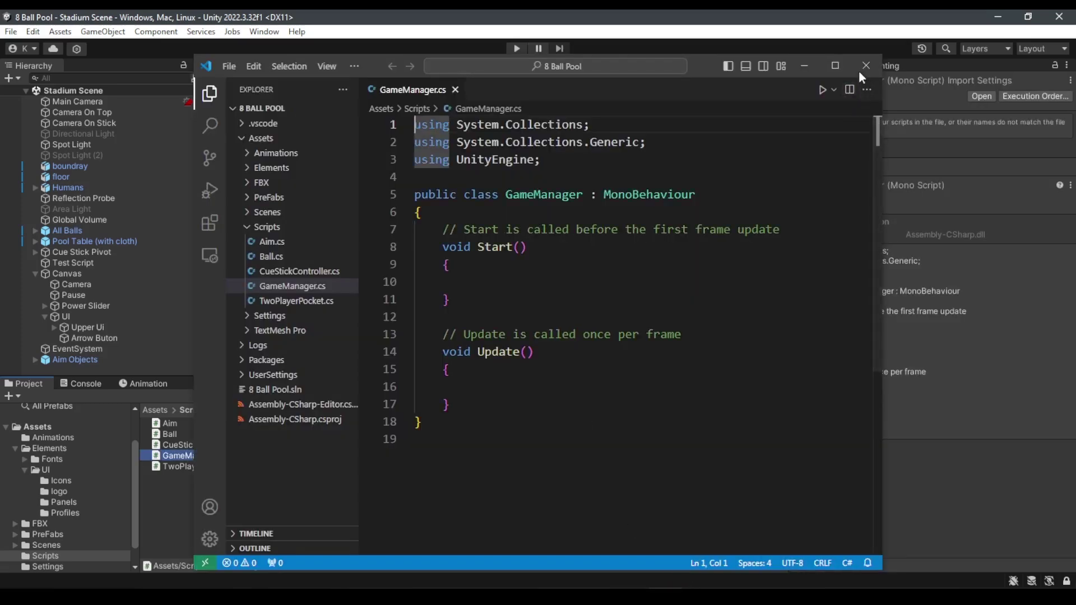
{"action": "left_click", "coordinate": [834, 66]}
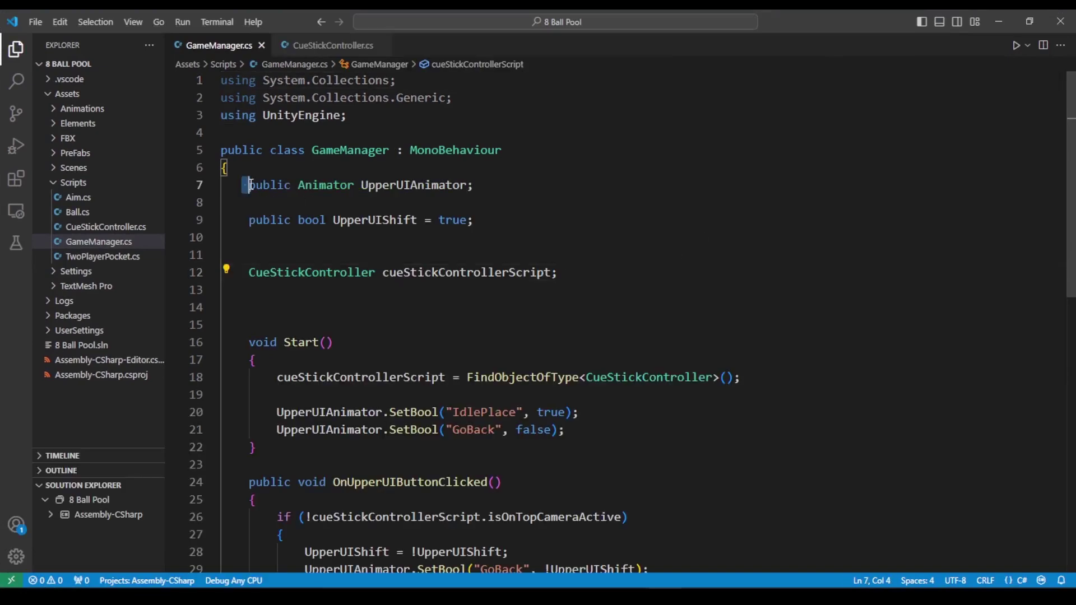
Examine the UpperUIAnimator, UpperUIShift and cueStickControllerScript declarations in GameManager.cs and switch back to Unity
{"action": "left_click_drag", "start_coordinate": [242, 185], "coordinate": [590, 276]}
{"action": "left_click", "coordinate": [653, 278]}
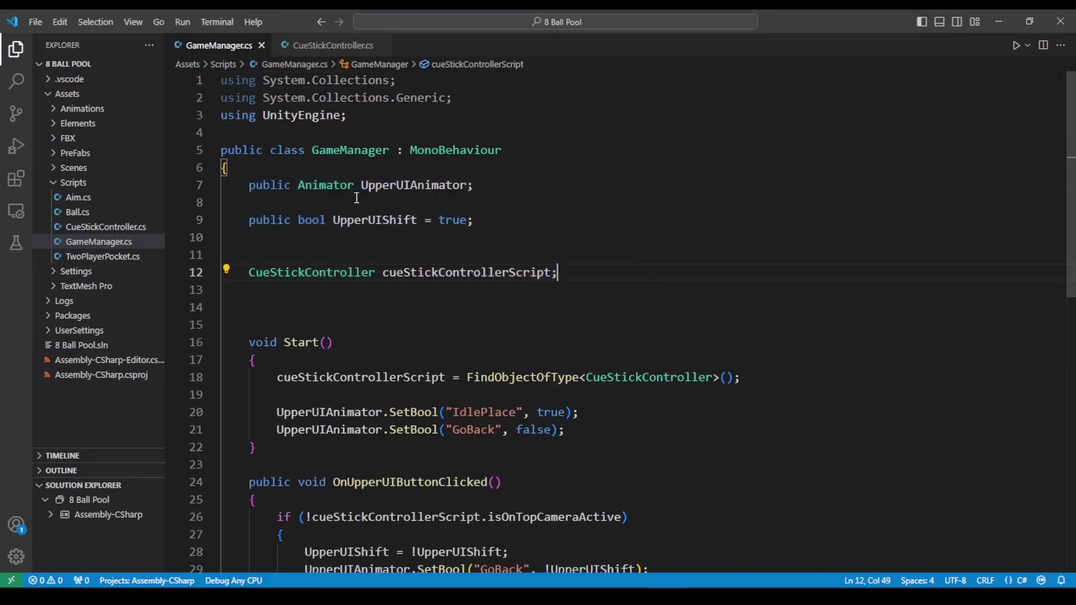
{"action": "left_click", "coordinate": [396, 185]}
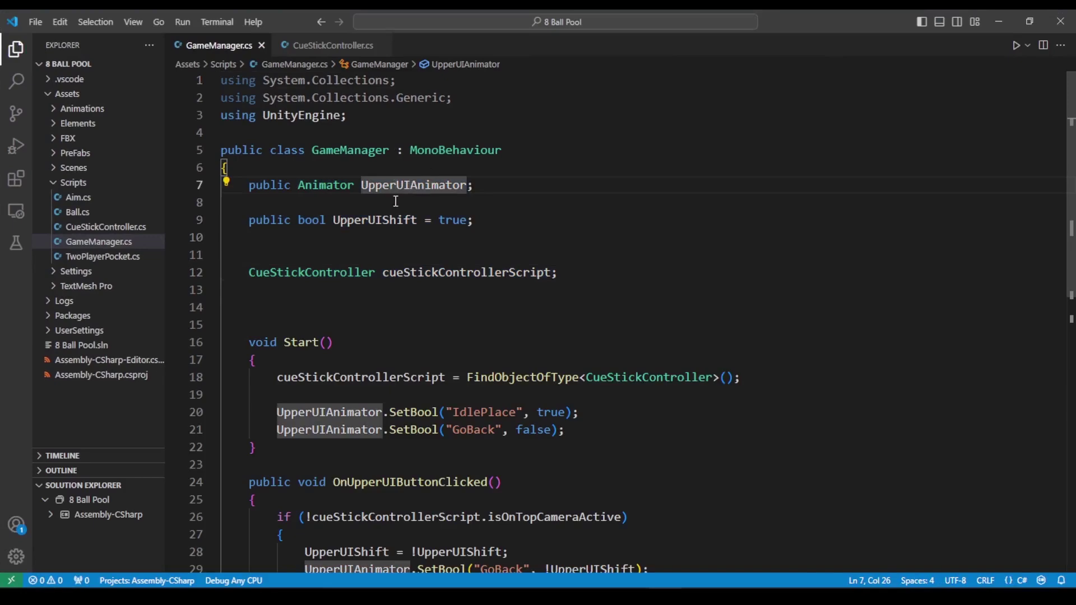
{"action": "left_click", "coordinate": [319, 185]}
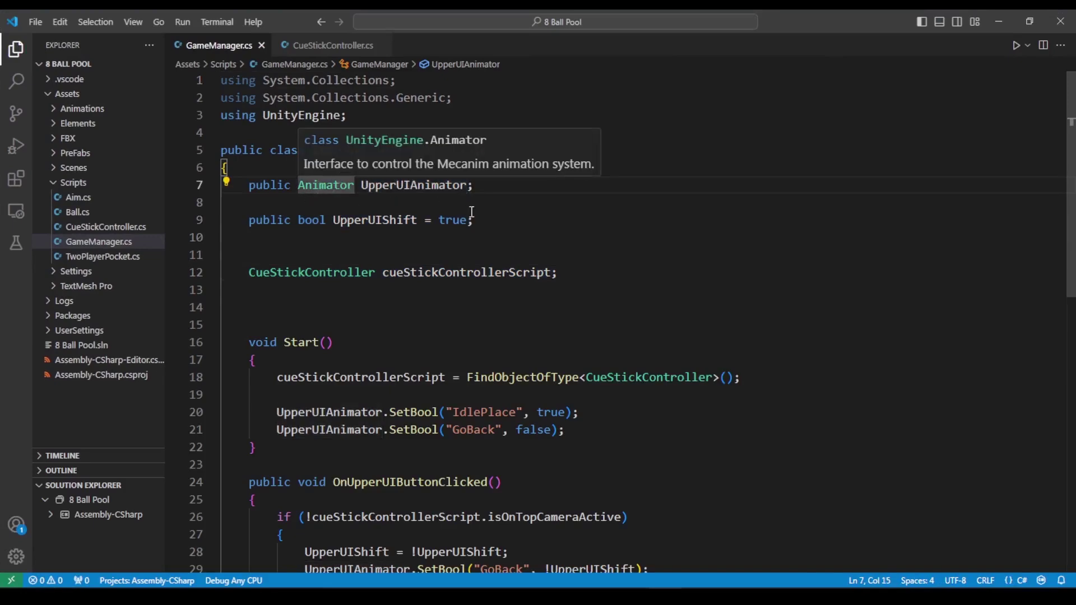
{"action": "key", "text": "alt+Tab"}
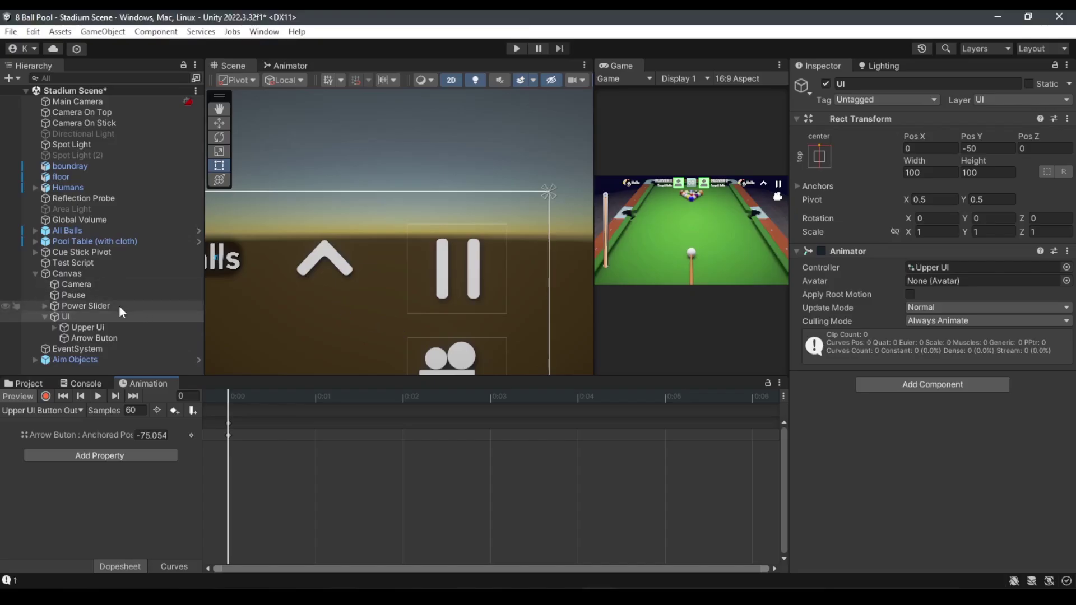
Select the UI object to view its Animator, switch to Visual Studio Code and examine where UpperUIShift is declared and toggled in GameManager.cs
{"action": "left_click", "coordinate": [66, 317]}
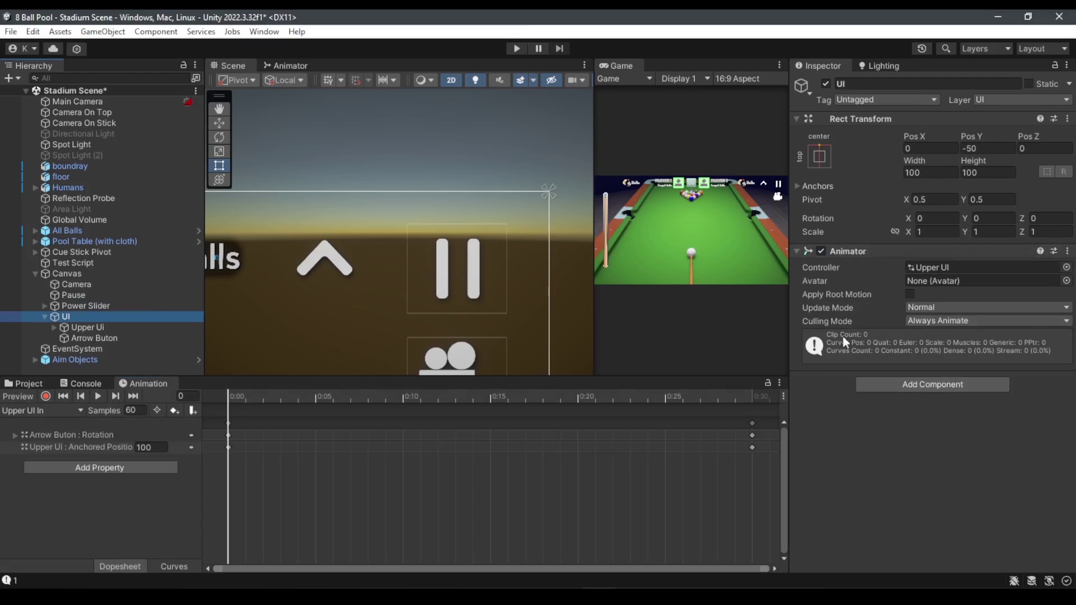
{"action": "key", "text": "alt+Tab"}
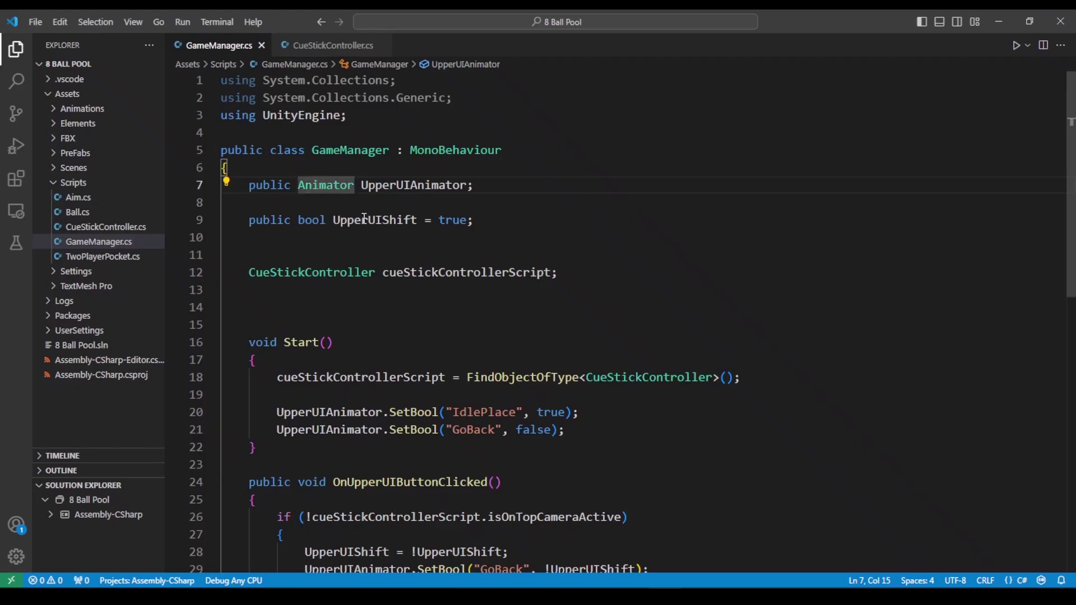
{"action": "left_click", "coordinate": [397, 220]}
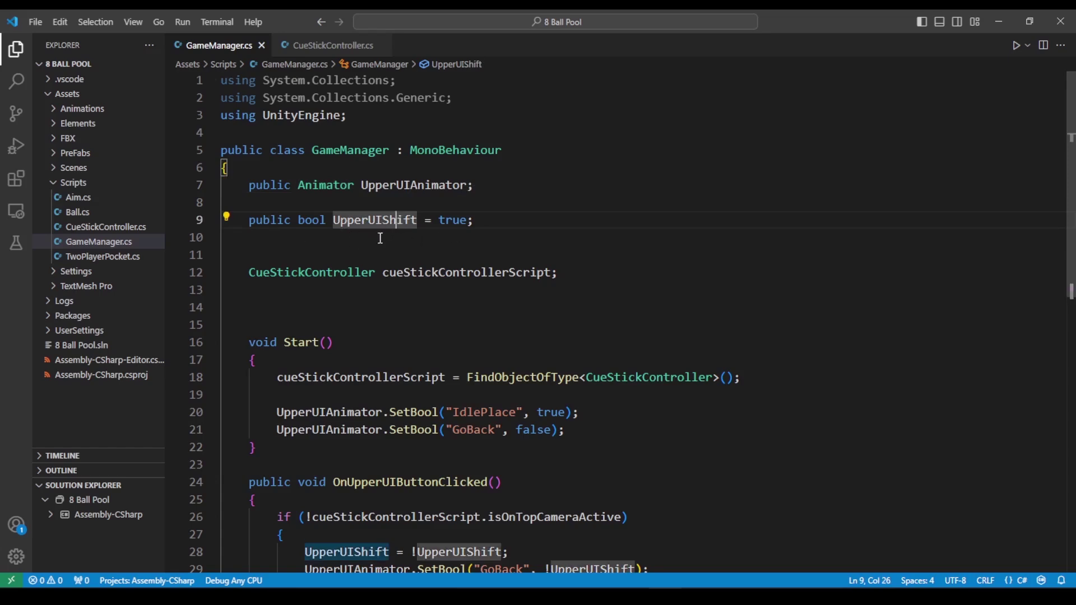
{"action": "scroll", "coordinate": [593, 280], "scroll_direction": "down", "scroll_amount": 4}
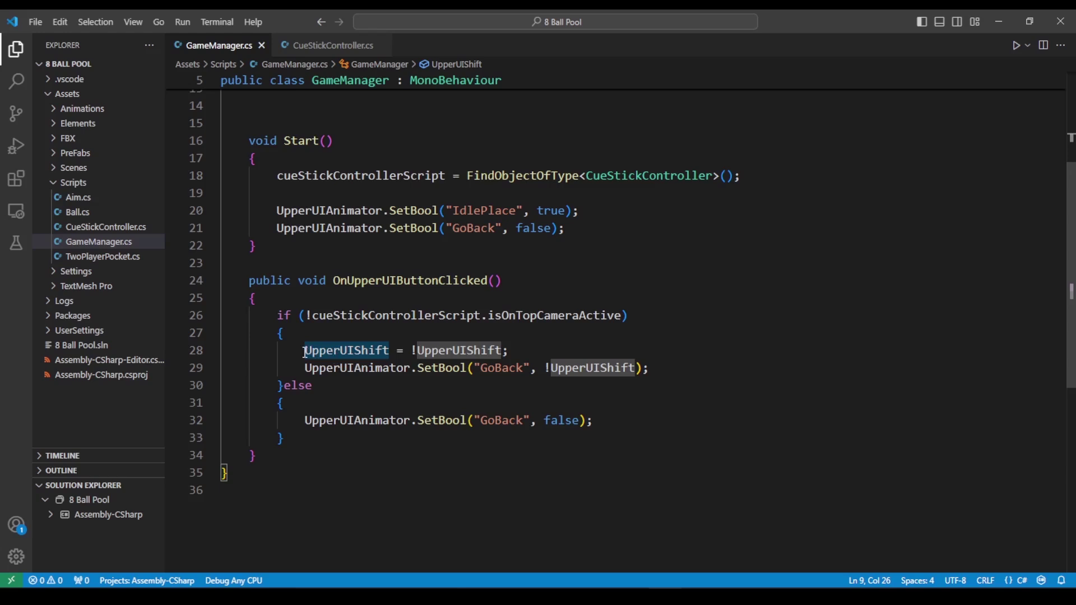
{"action": "left_click_drag", "start_coordinate": [306, 352], "coordinate": [507, 352]}
{"action": "left_click", "coordinate": [554, 340]}
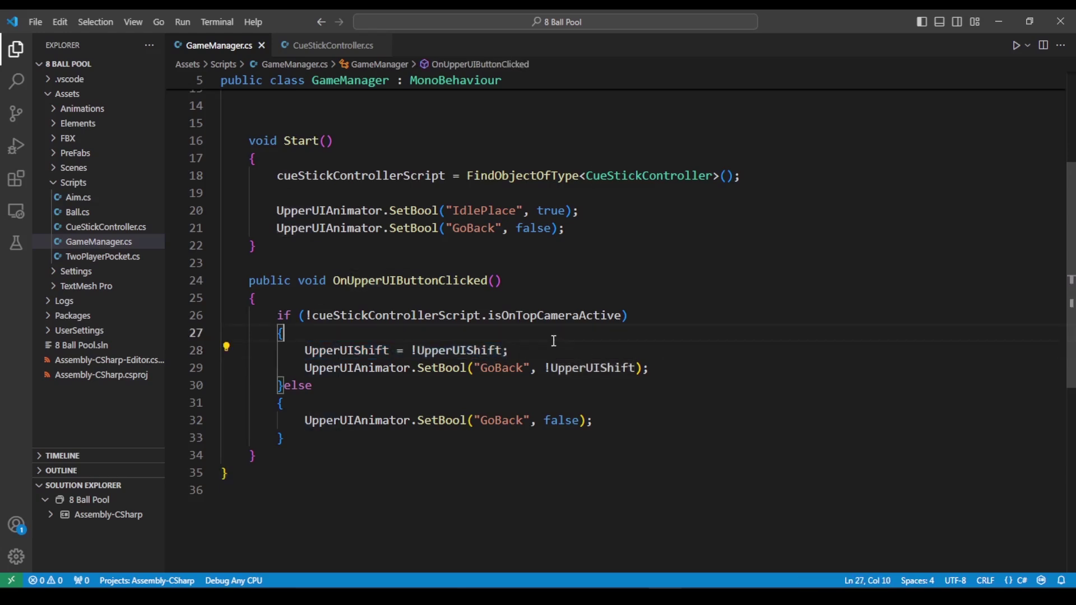
{"action": "left_click", "coordinate": [555, 344]}
{"action": "left_click", "coordinate": [481, 350]}
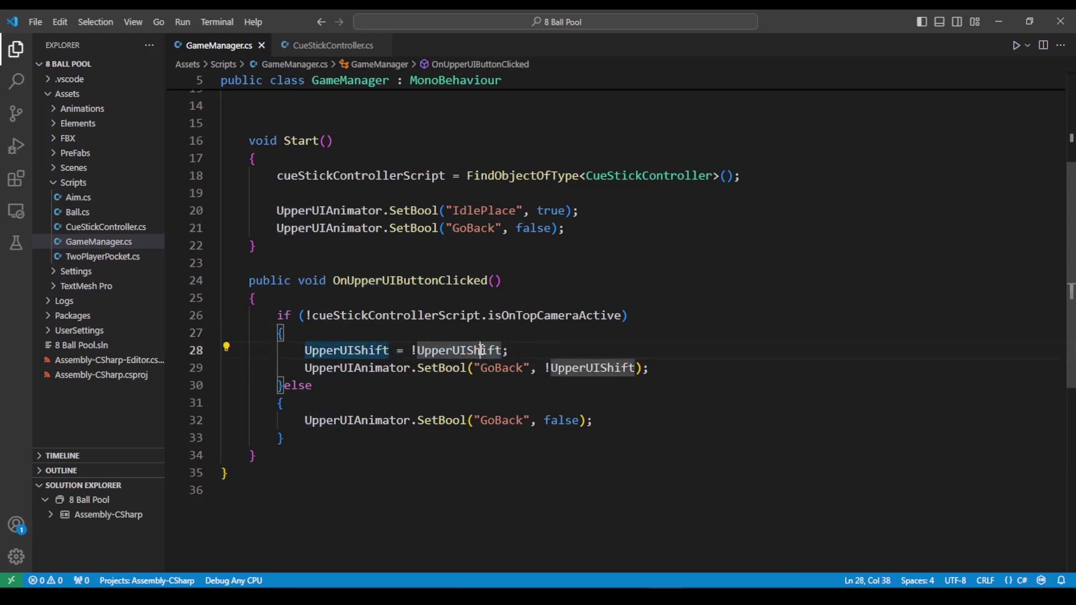
Look over the gameManagerScript reference in CueStickController.cs and return to the beginning of GameManager.cs
{"action": "left_click", "coordinate": [331, 44]}
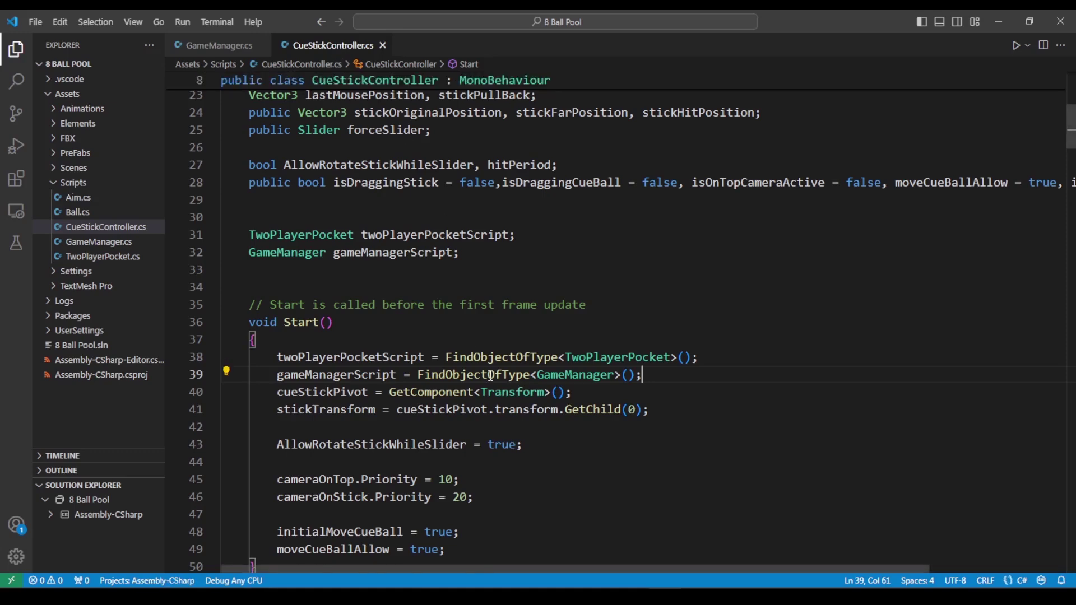
{"action": "scroll", "coordinate": [483, 395], "scroll_direction": "down", "scroll_amount": 5}
{"action": "key", "text": "ctrl+Tab"}
{"action": "scroll", "coordinate": [625, 300], "scroll_direction": "up", "scroll_amount": 5}
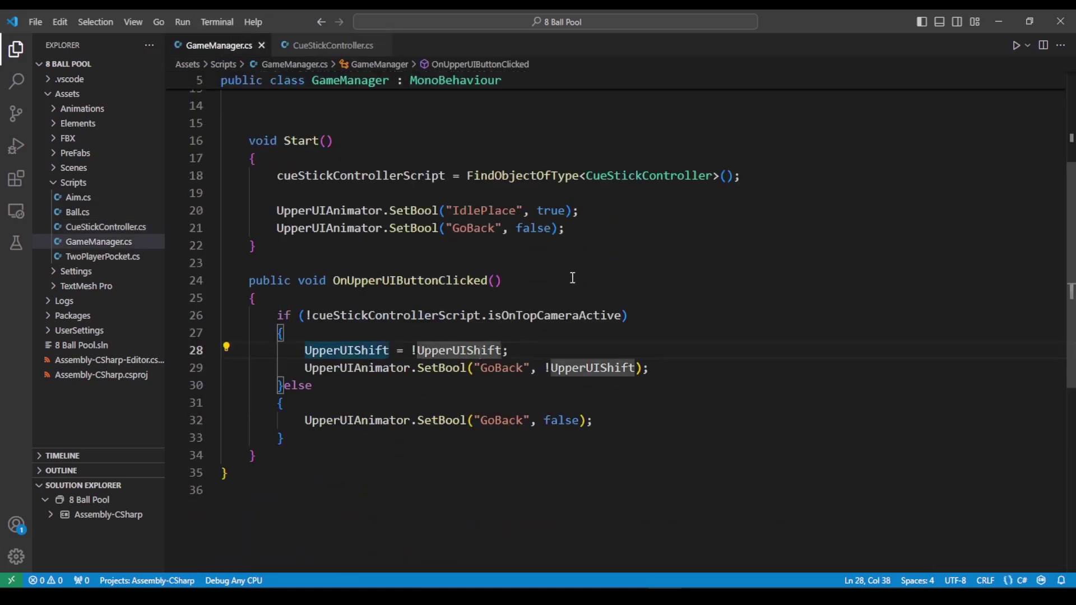
Examine the cueStickControllerScript declaration and the IdlePlace and GoBack SetBool calls in the Start method of GameManager.cs
{"action": "left_click", "coordinate": [403, 273]}
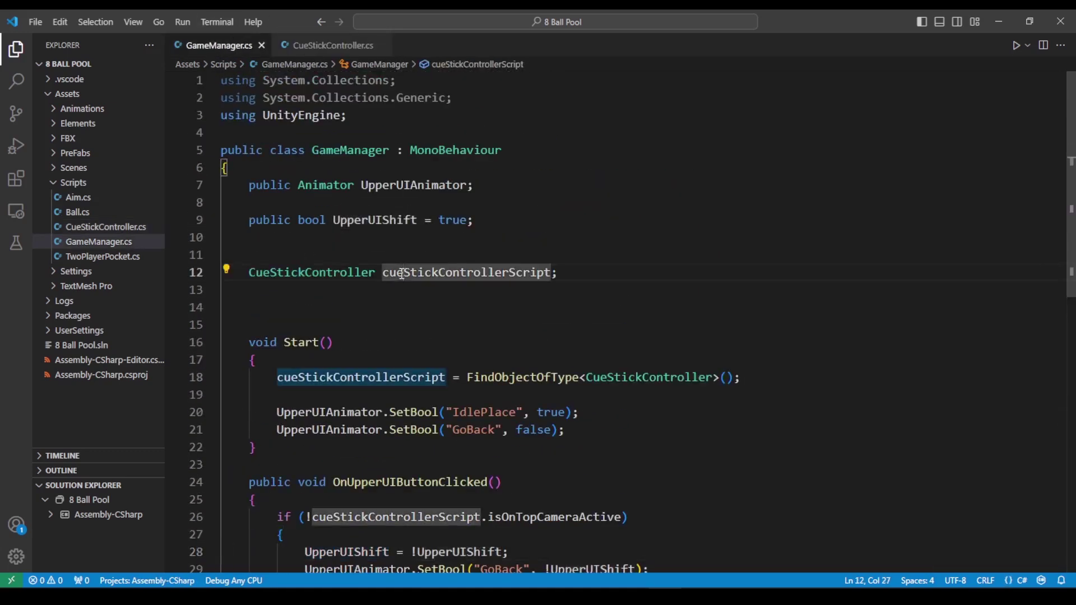
{"action": "scroll", "coordinate": [449, 211], "scroll_direction": "down", "scroll_amount": 1}
{"action": "scroll", "coordinate": [422, 299], "scroll_direction": "down", "scroll_amount": 1}
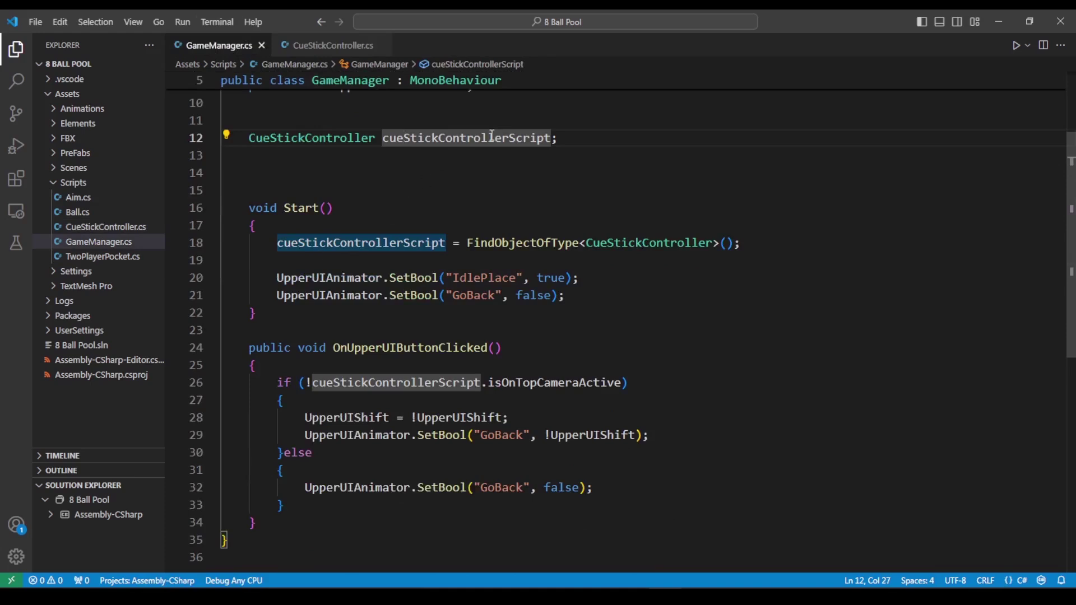
{"action": "left_click_drag", "start_coordinate": [275, 242], "coordinate": [258, 314]}
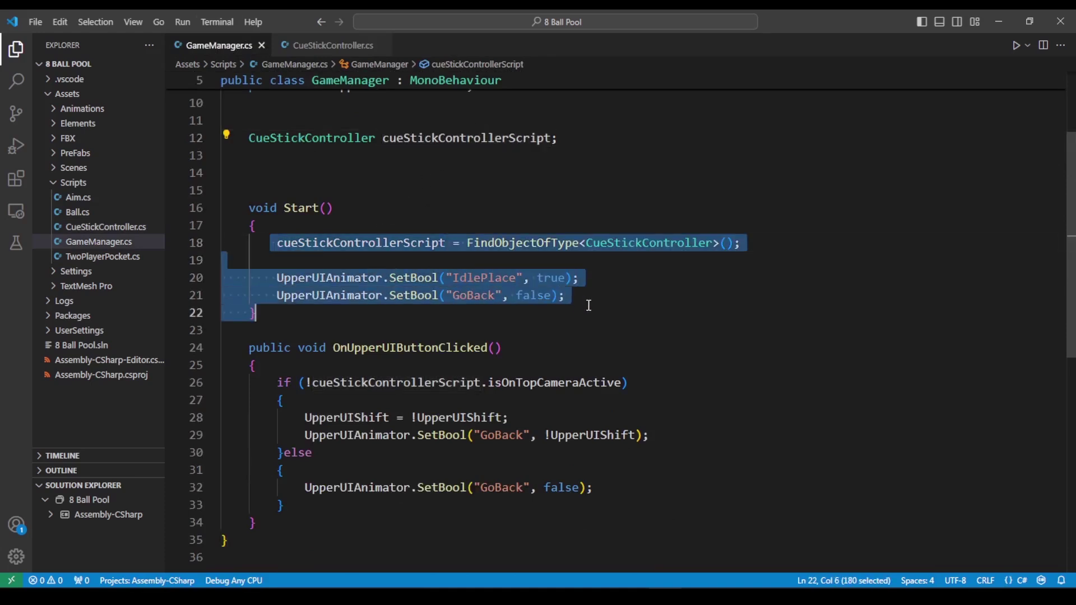
{"action": "left_click", "coordinate": [630, 306]}
{"action": "left_click", "coordinate": [311, 280]}
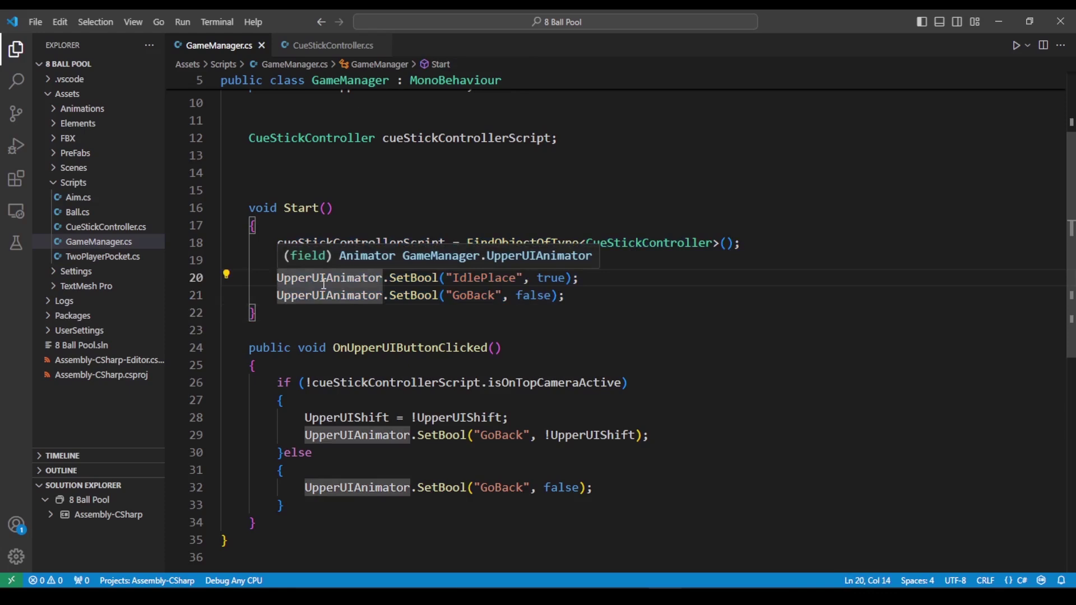
{"action": "left_click", "coordinate": [638, 293]}
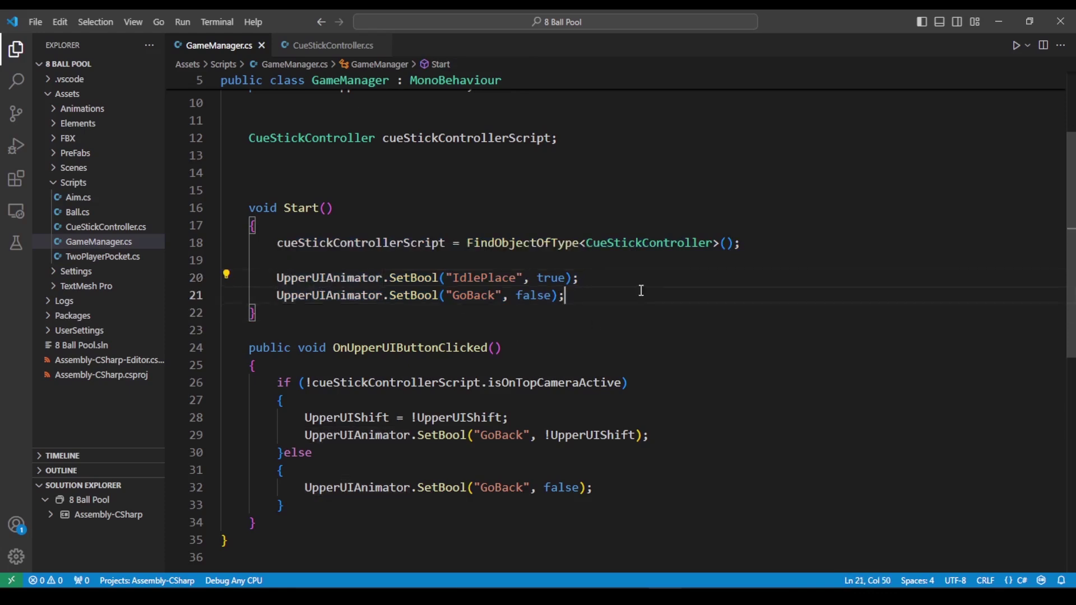
{"action": "left_click", "coordinate": [563, 278]}
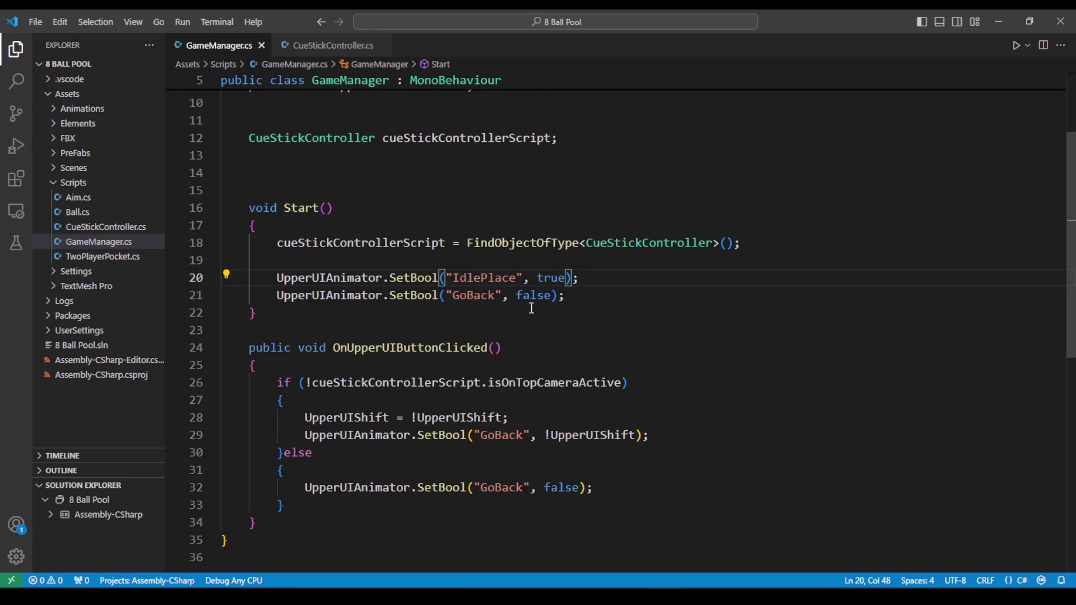
Compare the Start method's bool settings with the player bar in Unity's Scene view and select the Upper Ui object
{"action": "key", "text": "alt+Tab"}
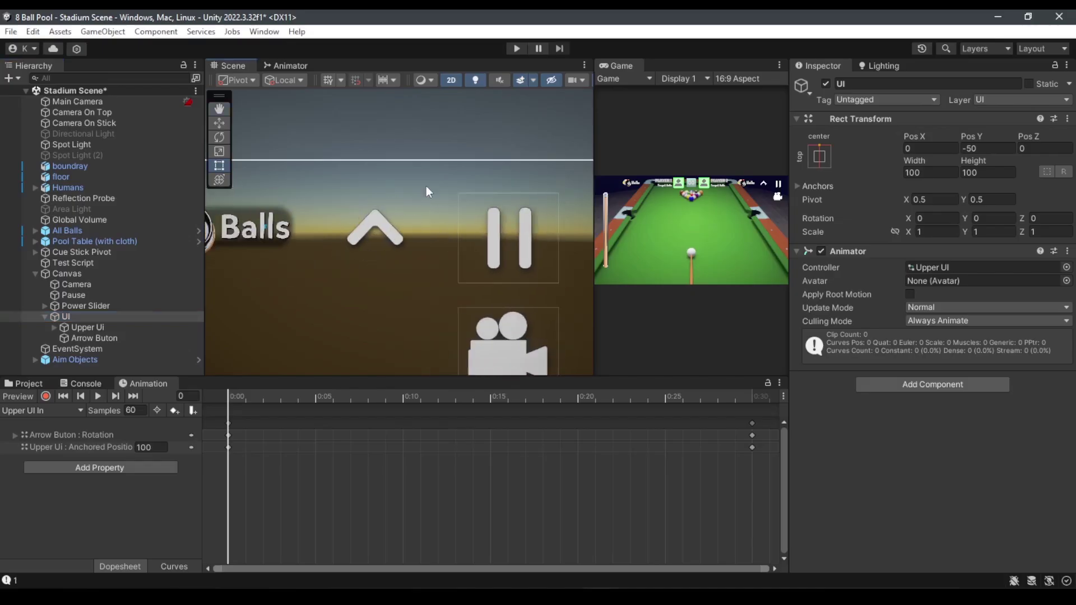
{"action": "key", "text": "alt+Tab"}
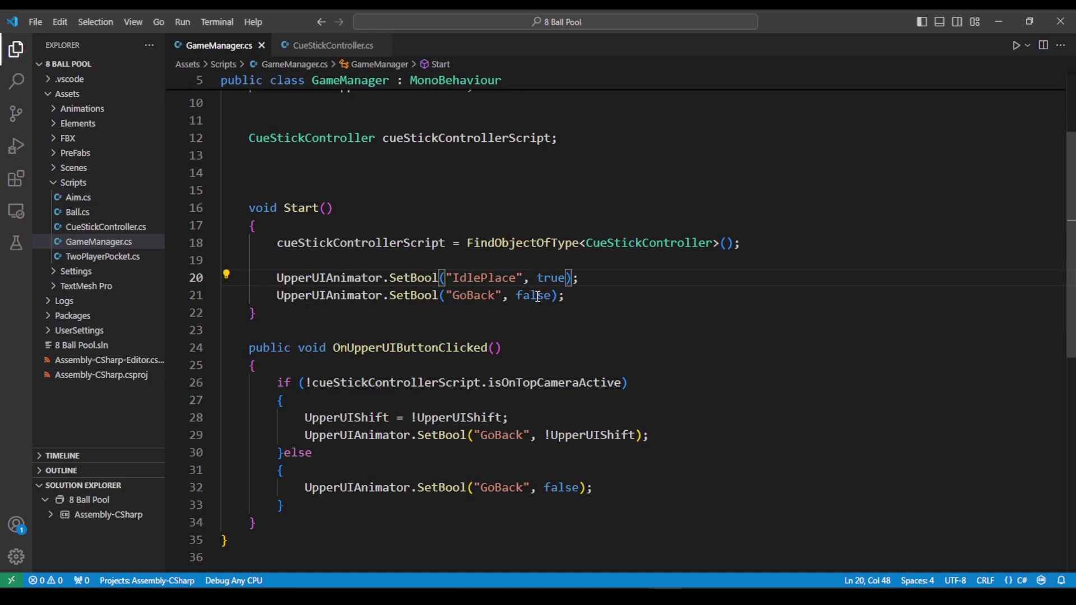
{"action": "key", "text": "alt+Tab"}
{"action": "middle_click_drag", "start_coordinate": [294, 269], "coordinate": [481, 270]}
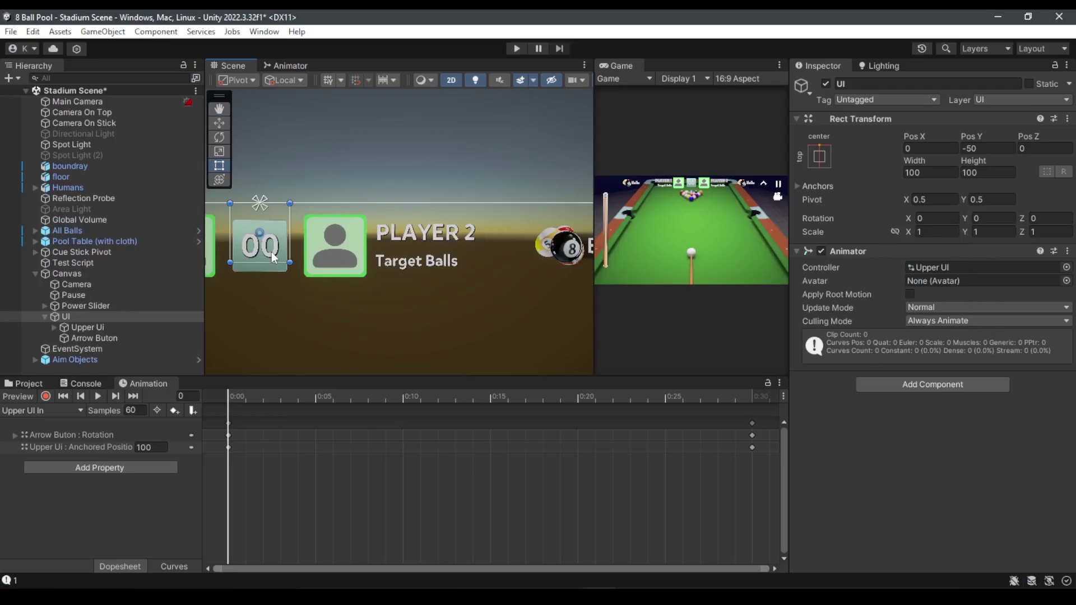
{"action": "left_click", "coordinate": [115, 329]}
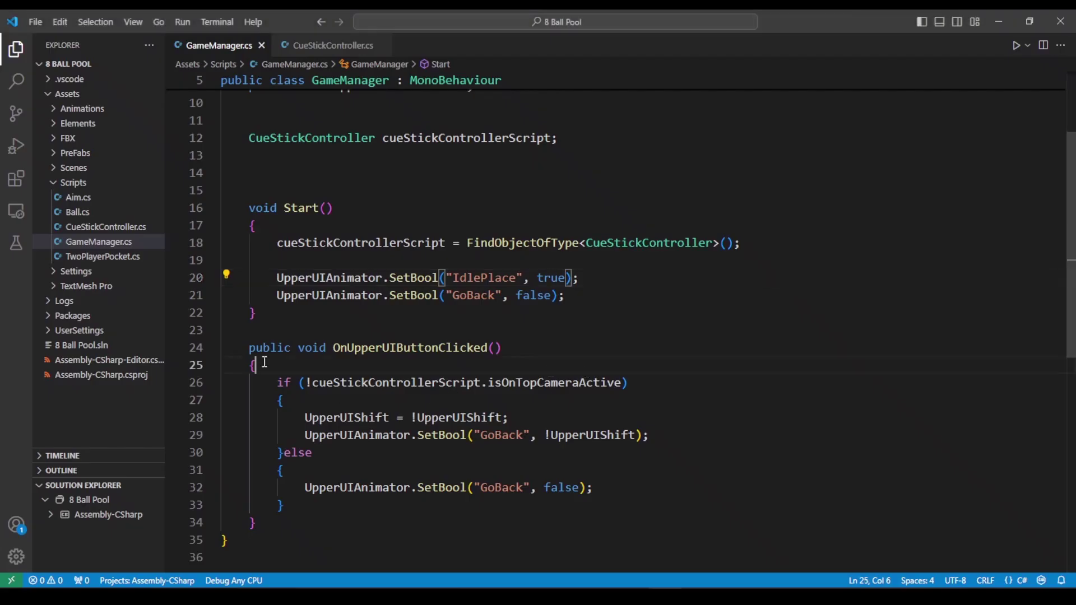
Examine the OnUpperUIButtonClicked method in GameManager.cs, including its isOnTopCameraActive condition, the UpperUIShift toggle and the GoBack calls in both branches
{"action": "left_click_drag", "start_coordinate": [265, 348], "coordinate": [267, 516]}
{"action": "left_click", "coordinate": [726, 342]}
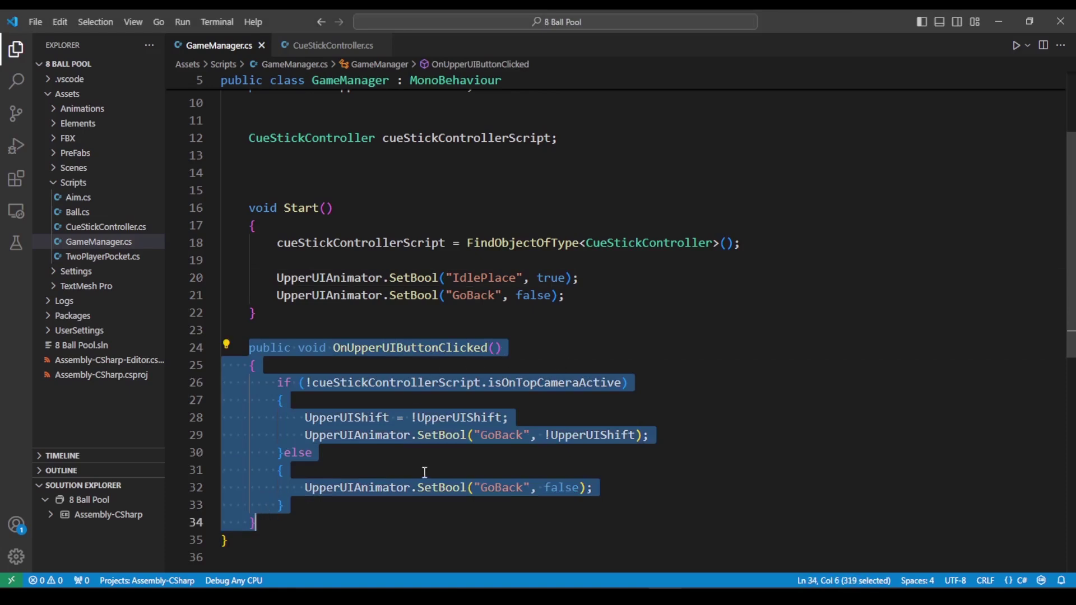
{"action": "left_click", "coordinate": [307, 382]}
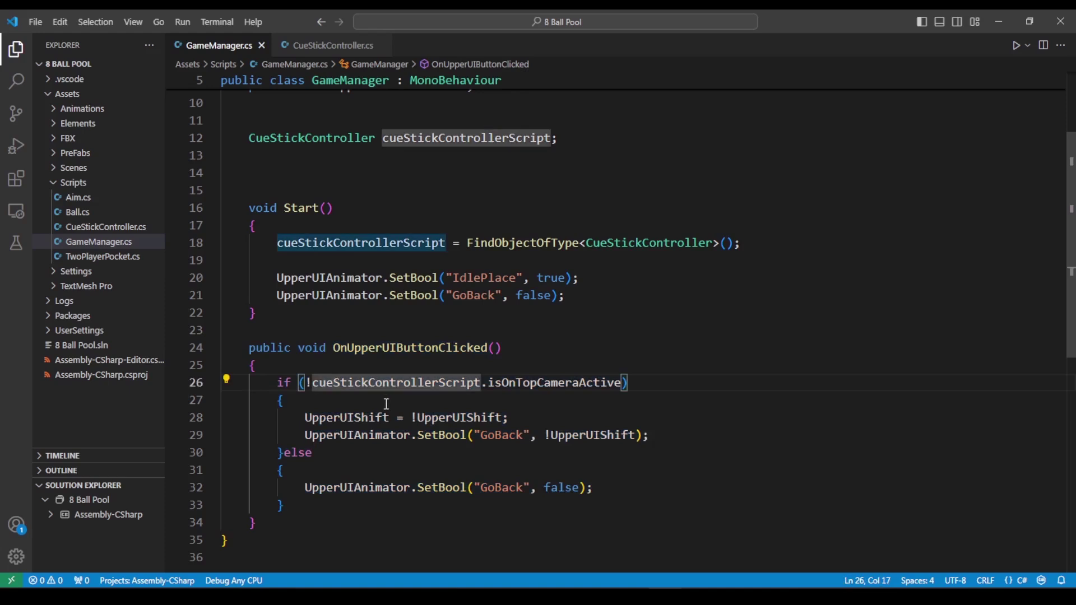
{"action": "left_click", "coordinate": [546, 385]}
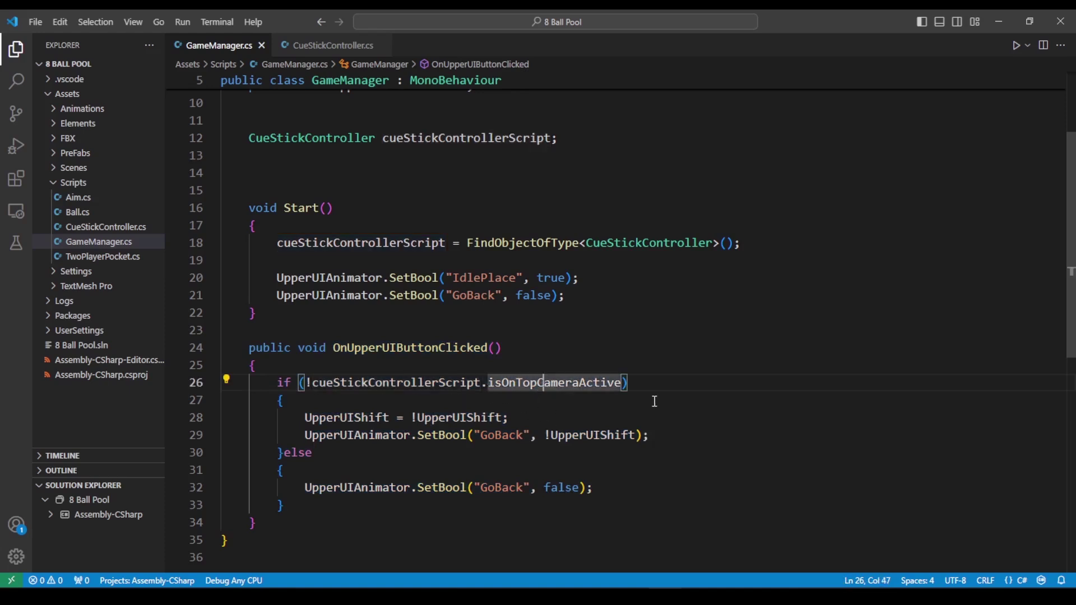
{"action": "mouse_move", "coordinate": [498, 383]}
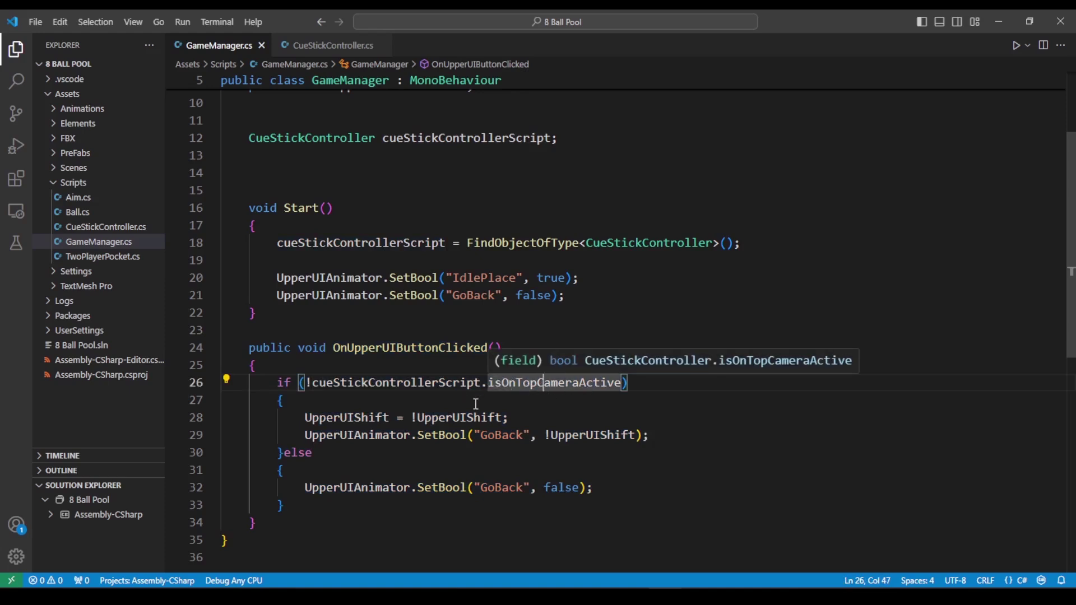
{"action": "left_click", "coordinate": [326, 45]}
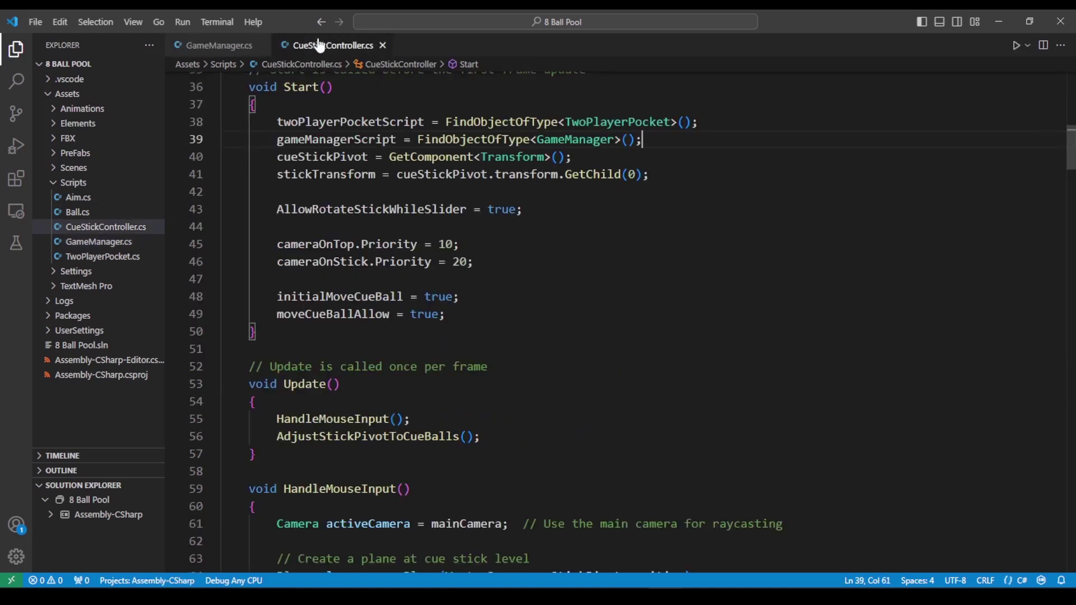
{"action": "left_click", "coordinate": [230, 49]}
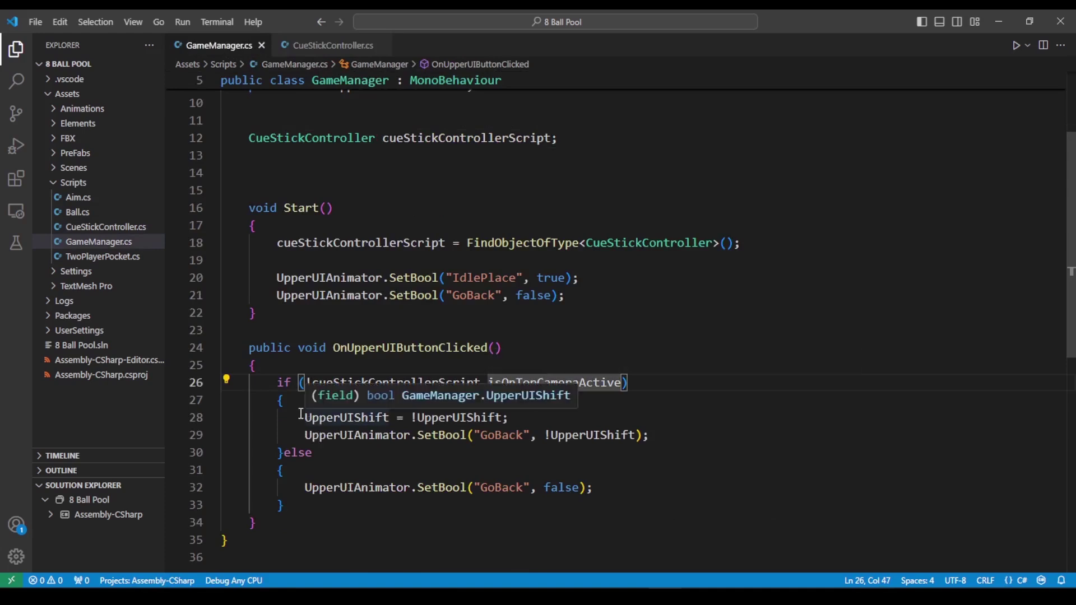
{"action": "left_click_drag", "start_coordinate": [303, 417], "coordinate": [650, 435]}
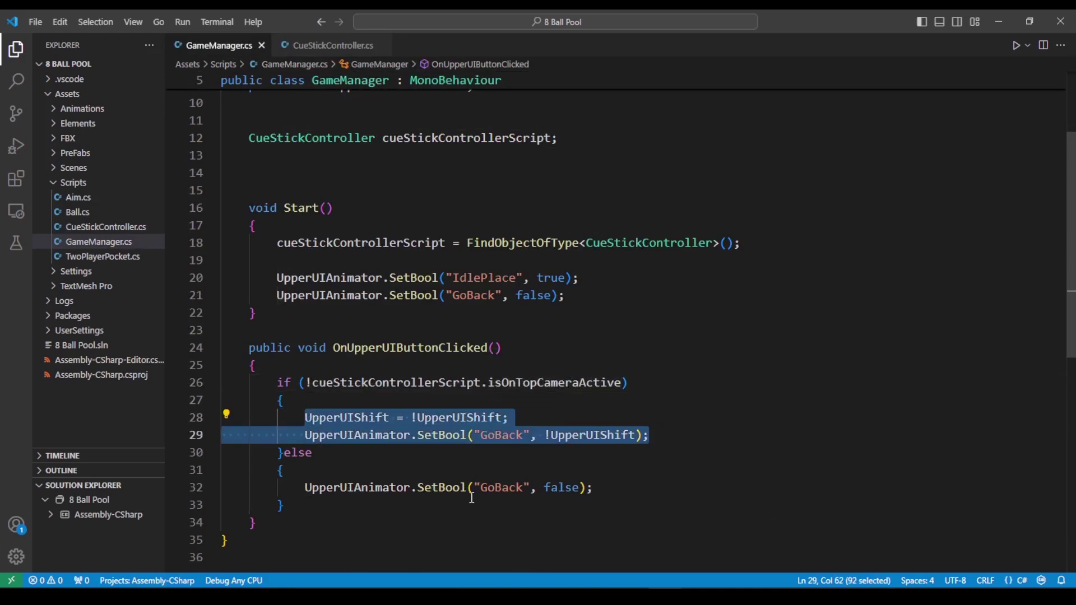
{"action": "left_click", "coordinate": [375, 487]}
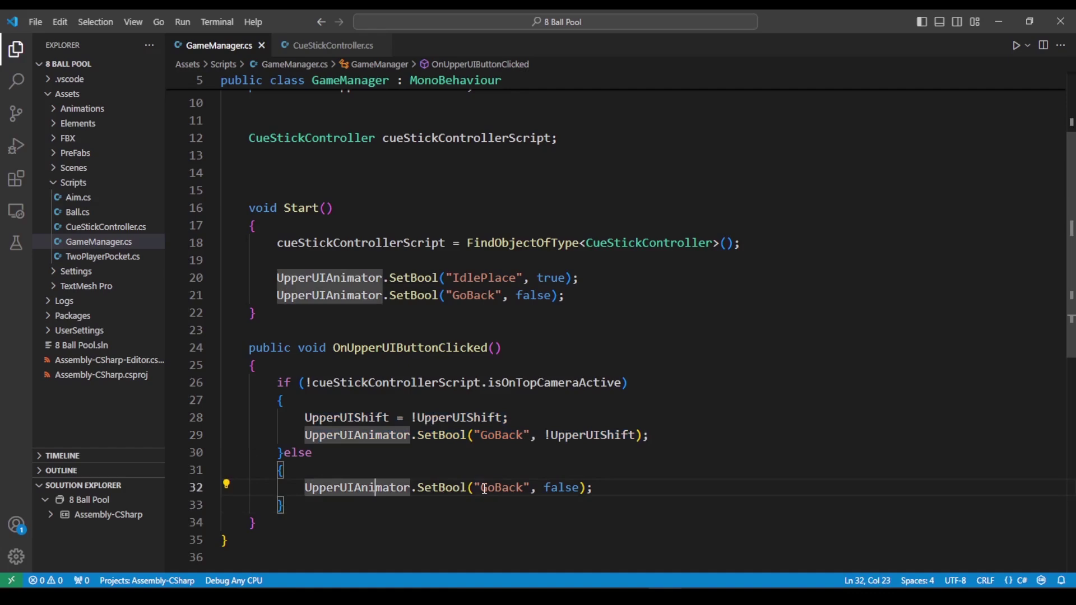
{"action": "double_click", "coordinate": [486, 488]}
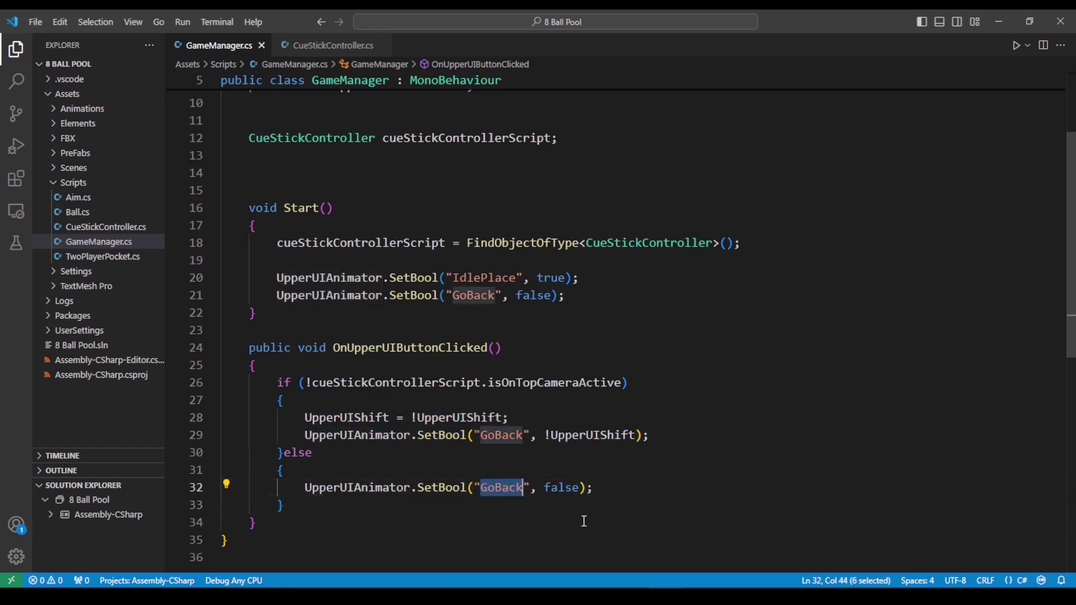
Switch to Unity, try moving the Upper Ui bar to about X 31, Y -85 in the Scene view, and undo the move
{"action": "key", "text": "alt+Tab"}
{"action": "scroll", "coordinate": [421, 278], "scroll_direction": "down", "scroll_amount": 3}
{"action": "middle_click_drag", "start_coordinate": [367, 287], "coordinate": [436, 298]}
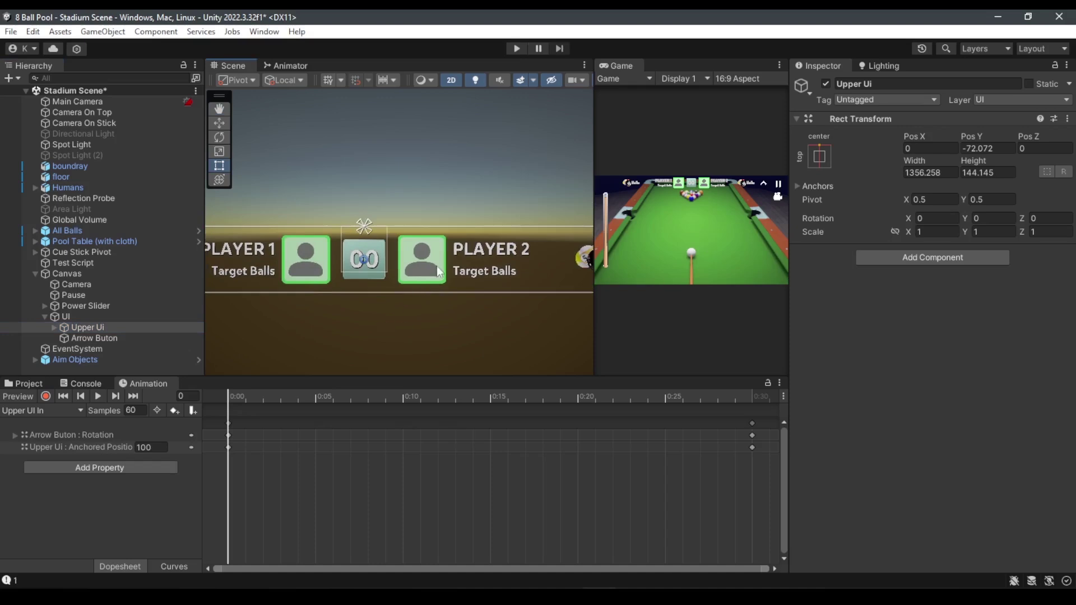
{"action": "mouse_move", "coordinate": [436, 266]}
{"action": "left_mouse_down"}
{"action": "mouse_move", "coordinate": [415, 181]}
{"action": "mouse_move", "coordinate": [443, 265]}
{"action": "left_mouse_up"}
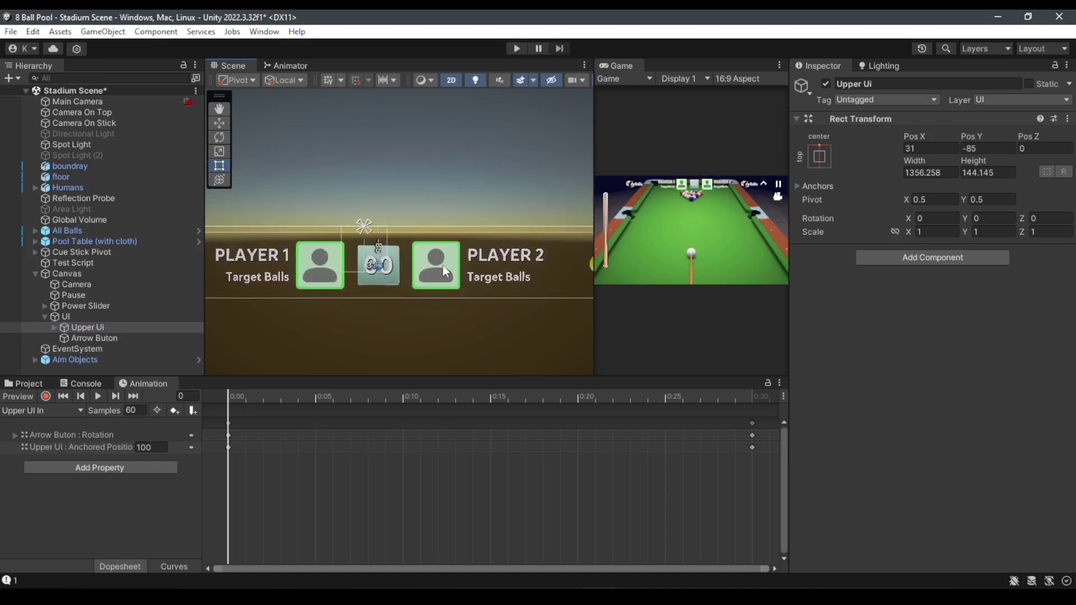
{"action": "key", "text": "ctrl+z"}
Try moving the Arrow Buton straight up above the canvas to about Y 159, and undo the move
{"action": "middle_click_drag", "start_coordinate": [445, 293], "coordinate": [231, 312]}
{"action": "scroll", "coordinate": [231, 312], "scroll_direction": "down", "scroll_amount": 1}
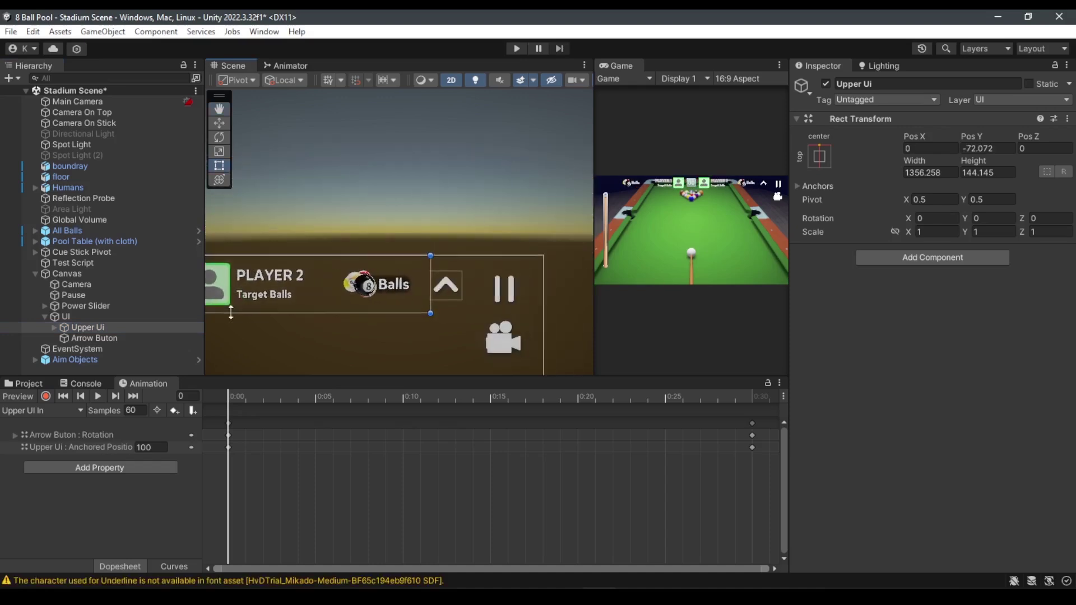
{"action": "scroll", "coordinate": [410, 321], "scroll_direction": "up", "scroll_amount": 2}
{"action": "left_click", "coordinate": [455, 282]}
{"action": "left_click_drag", "start_coordinate": [466, 287], "coordinate": [467, 162]}
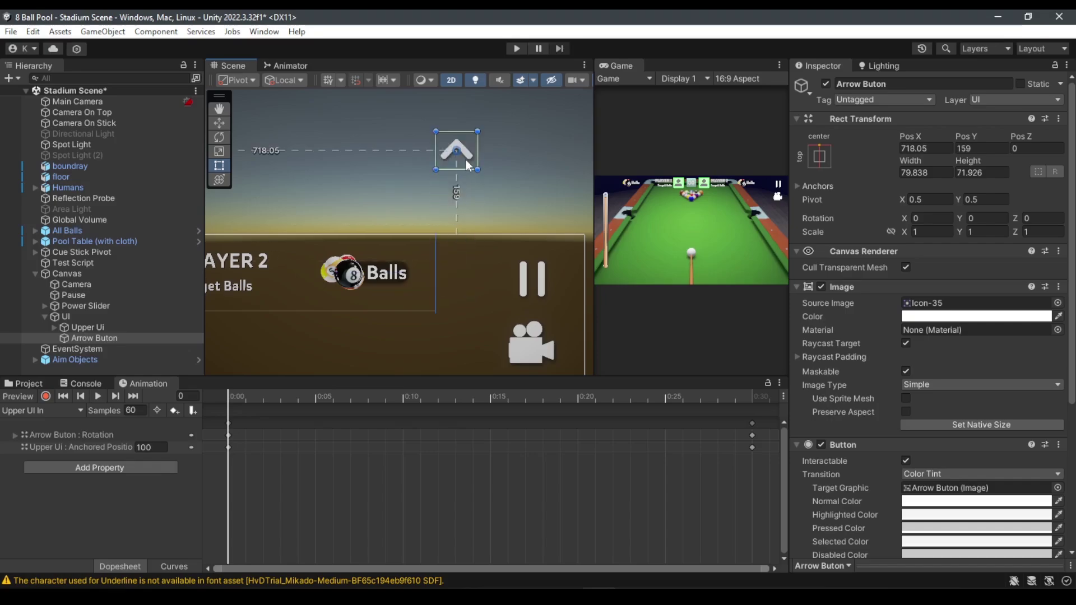
{"action": "key", "text": "ctrl+z"}
Switch back to Visual Studio Code and review the whole OnUpperUIButtonClicked method in GameManager.cs
{"action": "key", "text": "alt+Tab"}
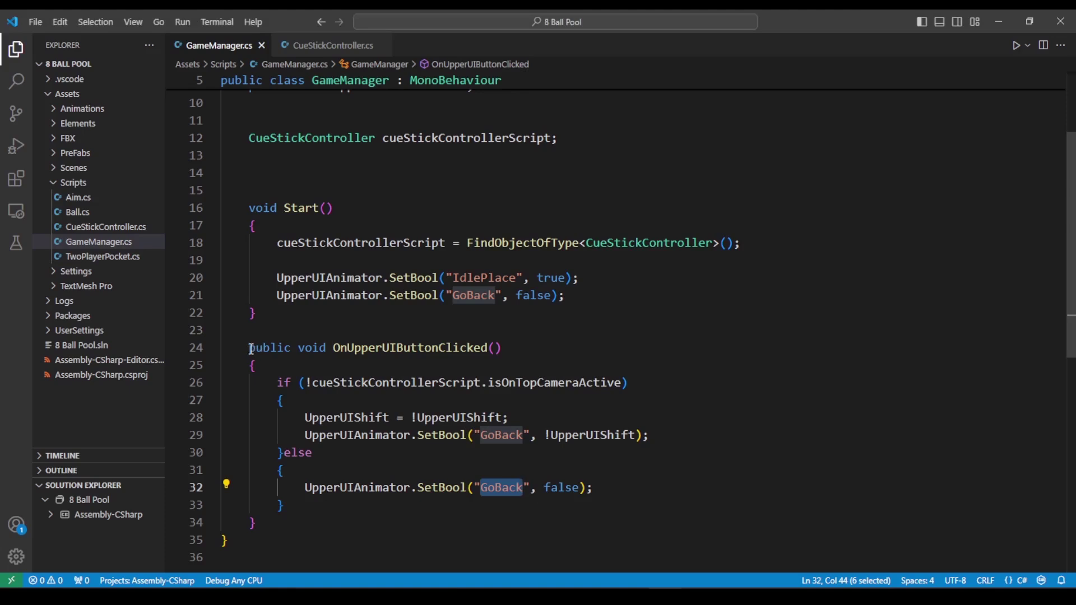
{"action": "left_click_drag", "start_coordinate": [251, 349], "coordinate": [256, 524]}
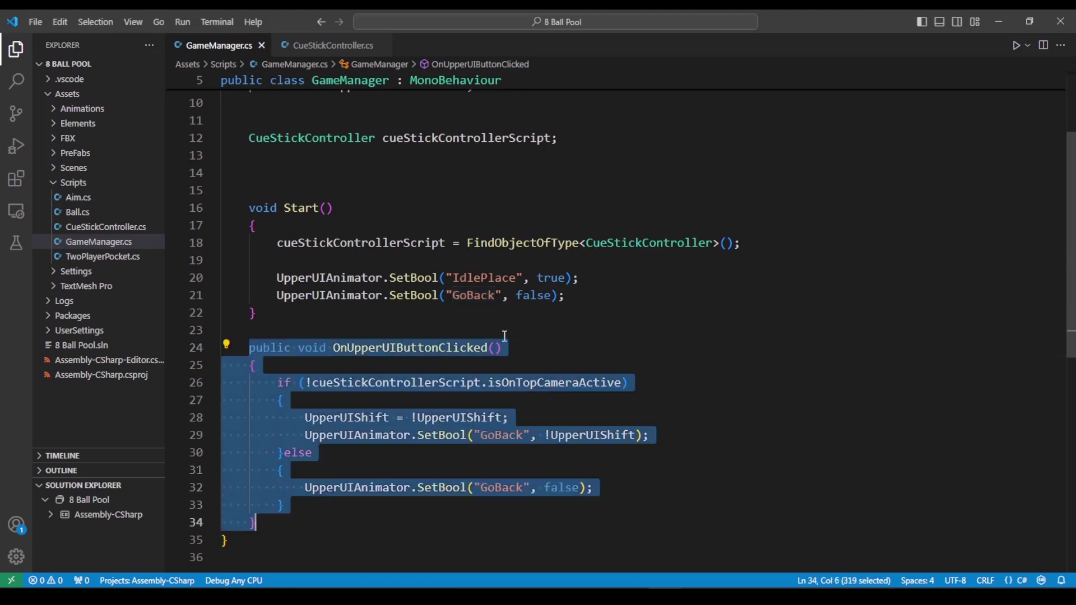
{"action": "left_click", "coordinate": [452, 347]}
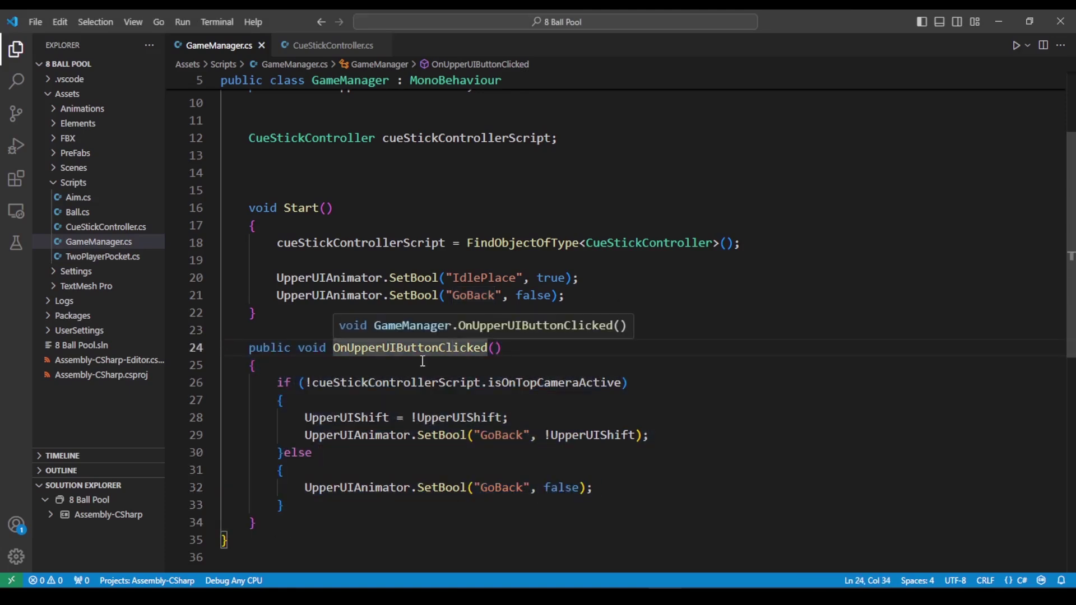
Switch to CueStickController.cs and locate the CameraTransition method below PullBackStick
{"action": "left_click", "coordinate": [339, 50]}
{"action": "scroll", "coordinate": [779, 288], "scroll_direction": "down", "scroll_amount": 3}
{"action": "scroll", "coordinate": [774, 287], "scroll_direction": "up", "scroll_amount": 5}
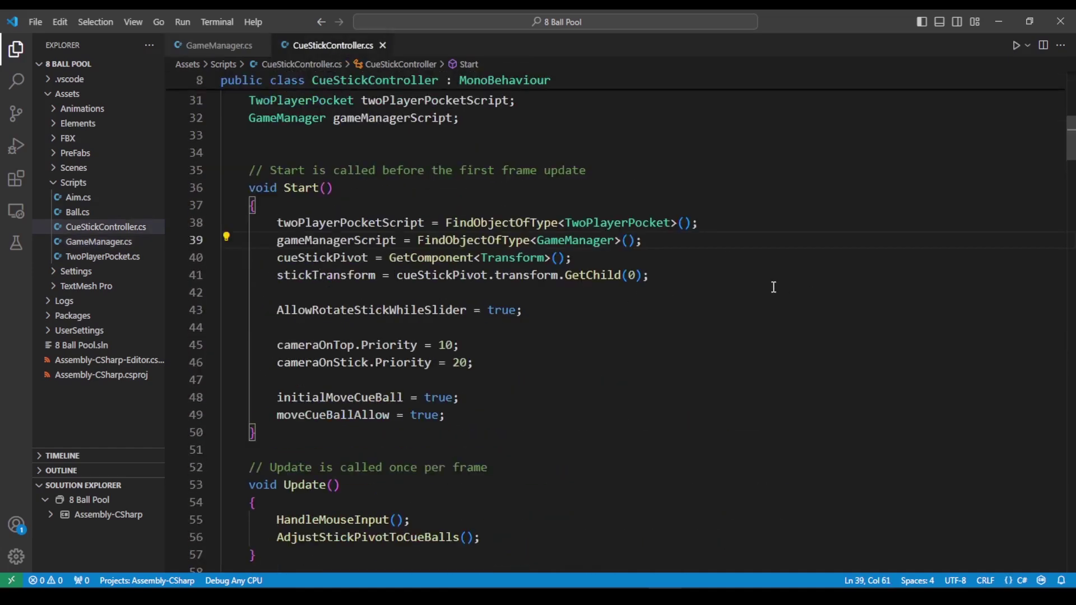
{"action": "scroll", "coordinate": [471, 334], "scroll_direction": "up", "scroll_amount": 2}
{"action": "scroll", "coordinate": [465, 354], "scroll_direction": "down", "scroll_amount": 5}
{"action": "scroll", "coordinate": [464, 354], "scroll_direction": "down", "scroll_amount": 3}
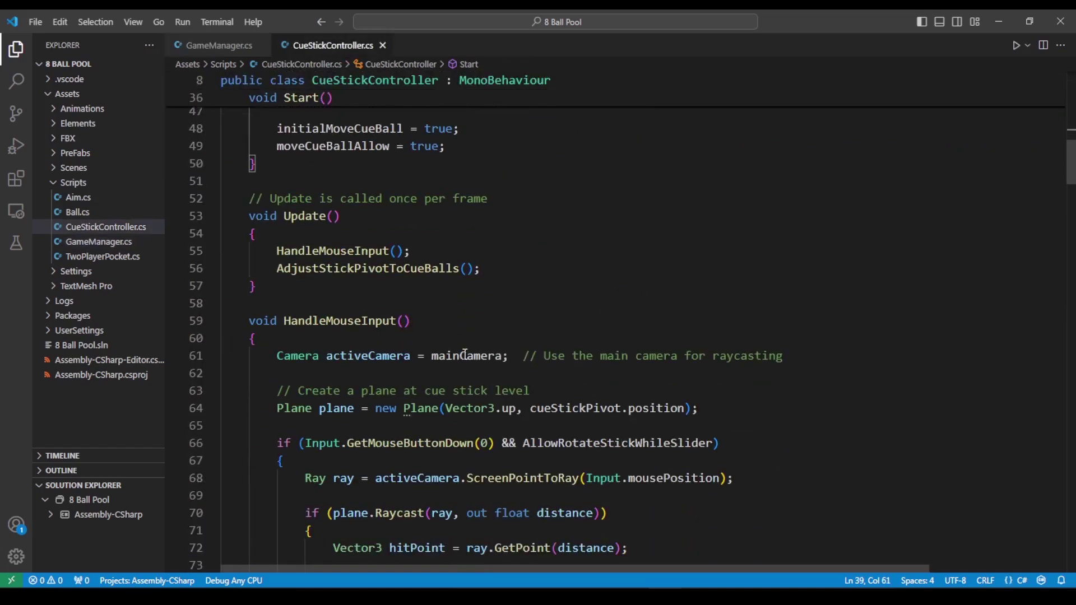
{"action": "scroll", "coordinate": [464, 354], "scroll_direction": "down", "scroll_amount": 20}
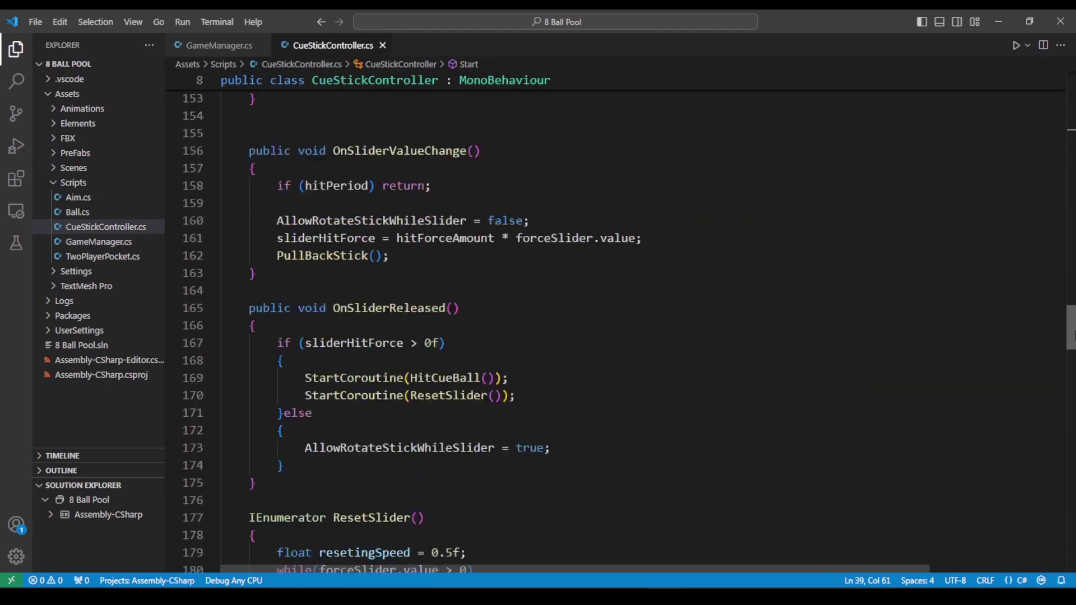
{"action": "scroll", "coordinate": [464, 355], "scroll_direction": "down", "scroll_amount": 20}
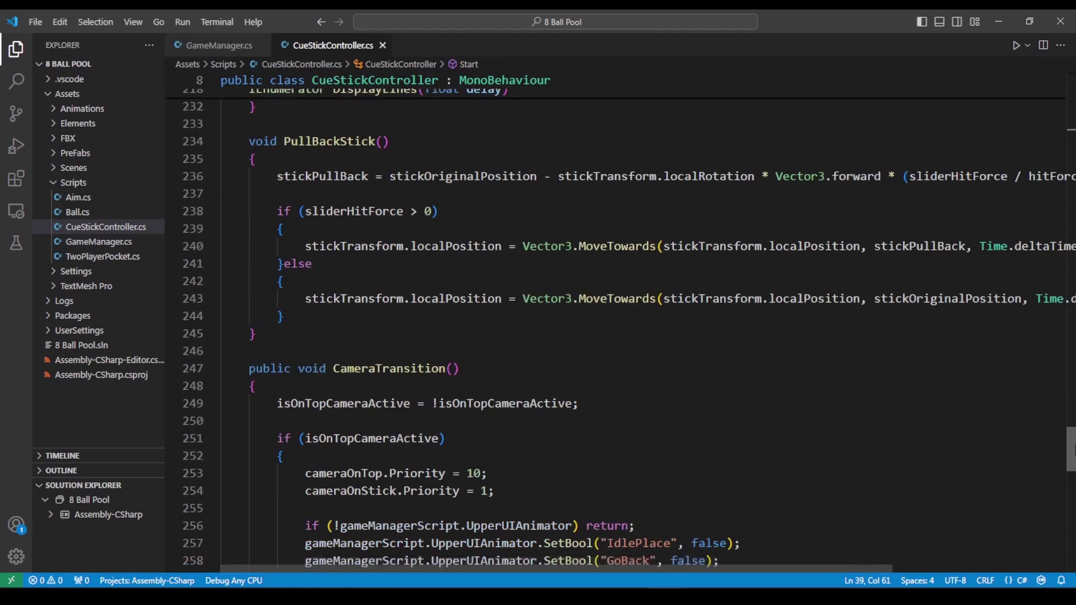
{"action": "scroll", "coordinate": [474, 134], "scroll_direction": "up", "scroll_amount": 2}
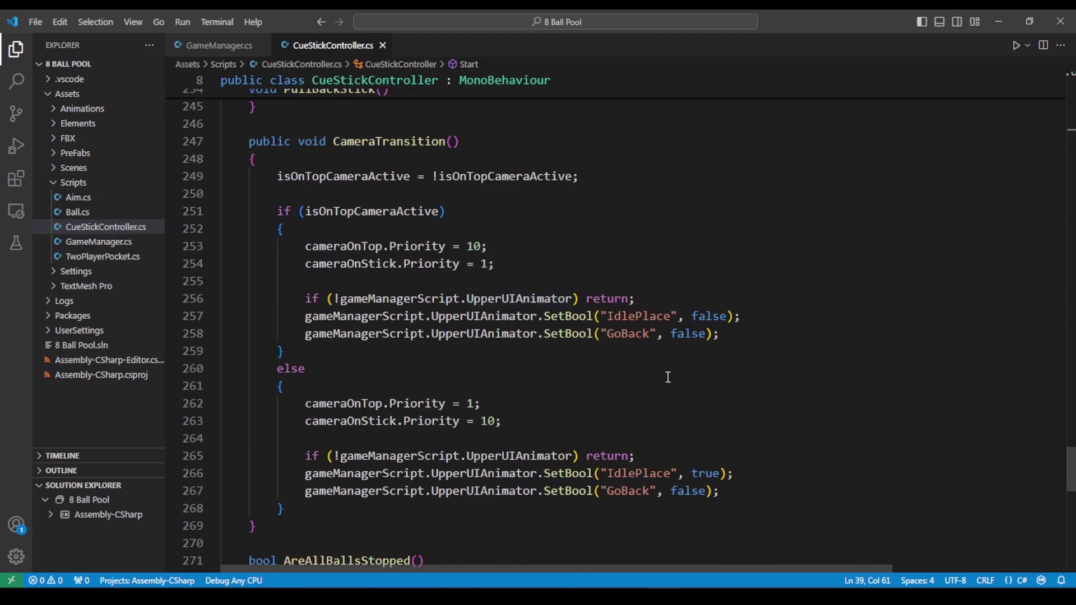
Switch to Unity and try moving the Arrow Buton above the canvas to about X 718, Y 145
{"action": "key", "text": "alt+Tab"}
{"action": "left_click", "coordinate": [356, 311]}
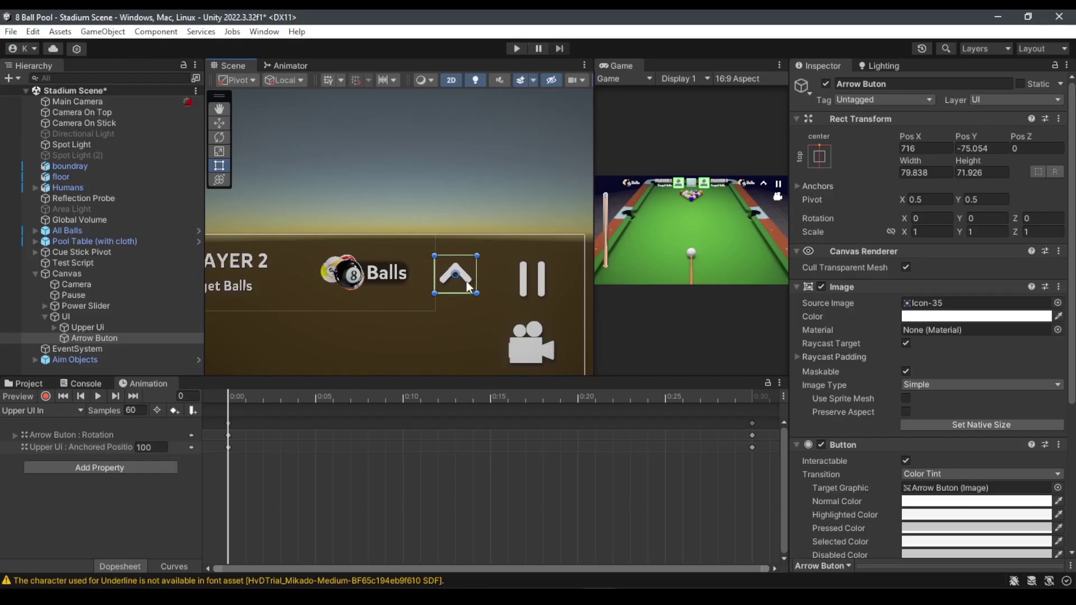
{"action": "left_click_drag", "start_coordinate": [466, 281], "coordinate": [468, 164]}
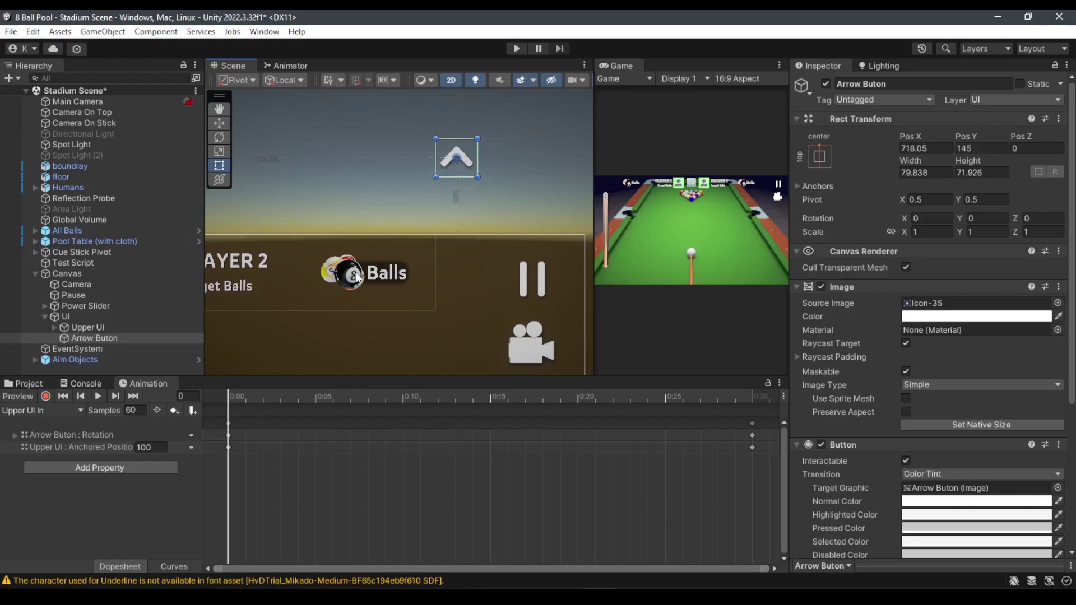
Select the Upper Ui object and try moving the whole bar in the Scene view
{"action": "left_click", "coordinate": [277, 283]}
{"action": "middle_click_drag", "start_coordinate": [277, 283], "coordinate": [482, 311]}
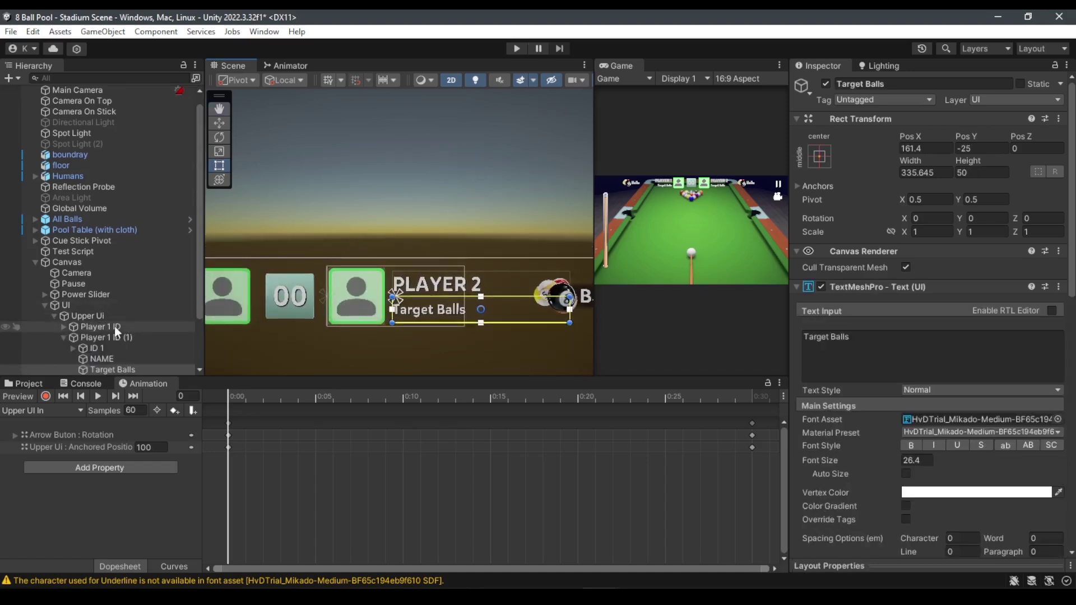
{"action": "left_click", "coordinate": [97, 317]}
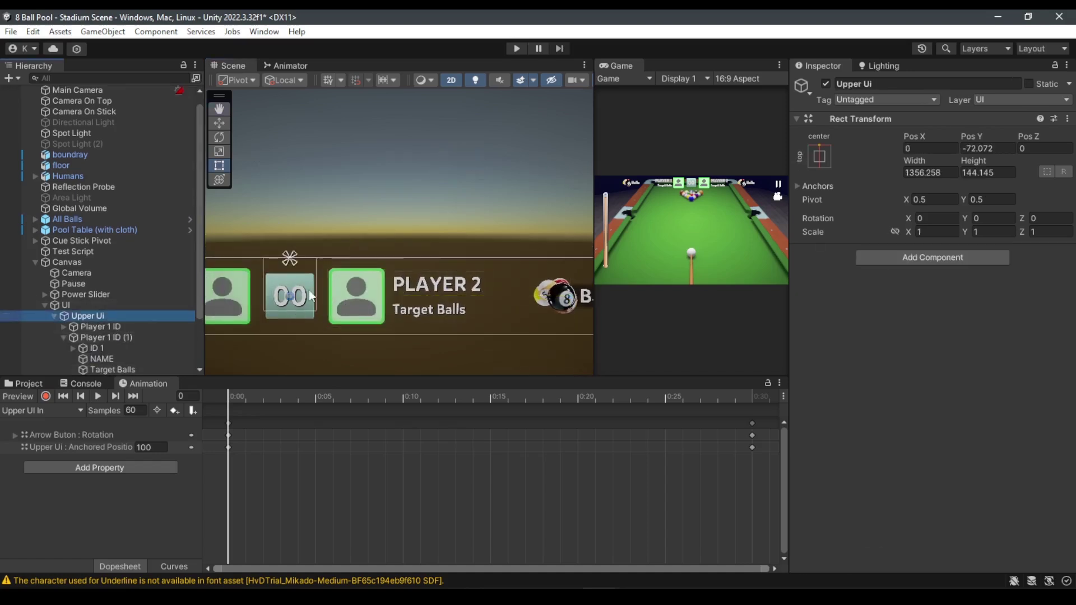
{"action": "left_click_drag", "start_coordinate": [312, 296], "coordinate": [335, 296]}
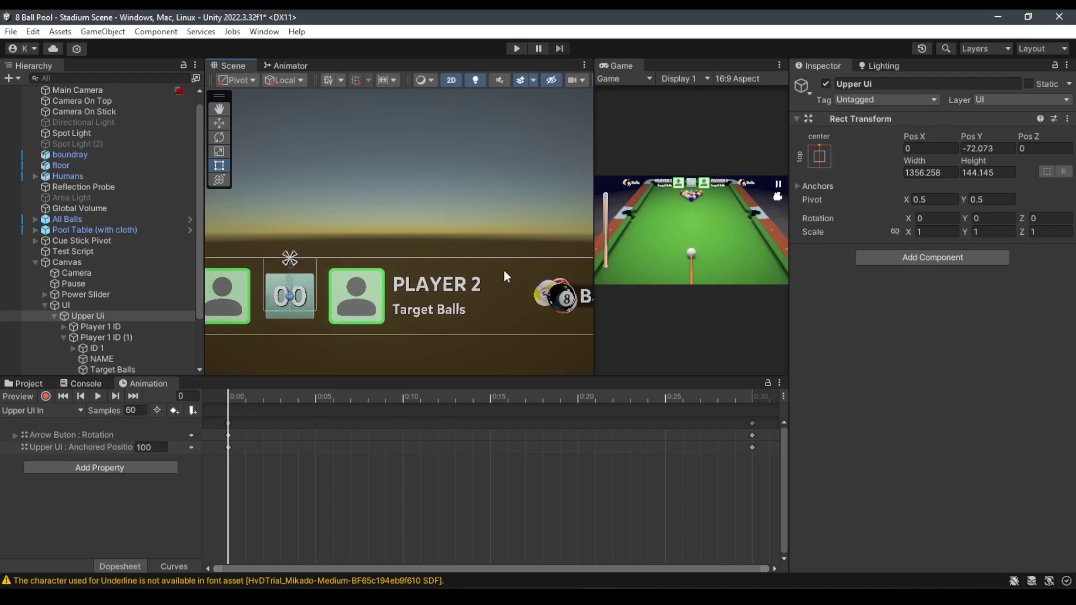
Undo the trial moves of the Upper Ui bar and the Arrow Buton
{"action": "scroll", "coordinate": [476, 283], "scroll_direction": "down", "scroll_amount": 5}
{"action": "middle_click_drag", "start_coordinate": [475, 283], "coordinate": [298, 247]}
{"action": "key", "text": "ctrl+z"}
{"action": "key", "text": "ctrl+z"}
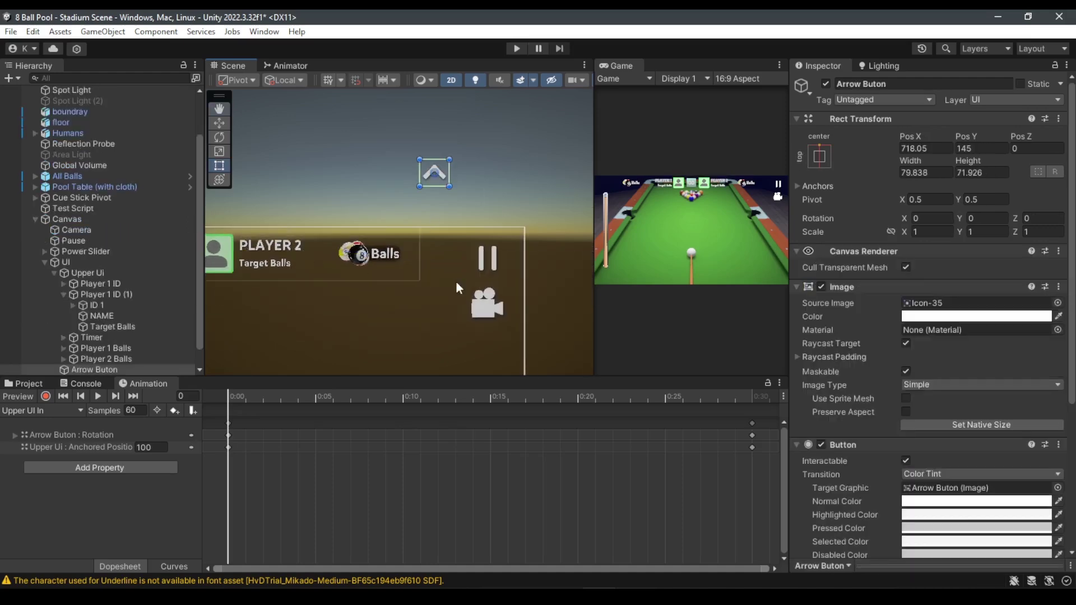
{"action": "key", "text": "ctrl+z"}
Return to Visual Studio Code and examine the UpperUIAnimator null check in CameraTransition's isOnTopCameraActive branch, comparing it with the Unity scene
{"action": "key", "text": "alt+Tab"}
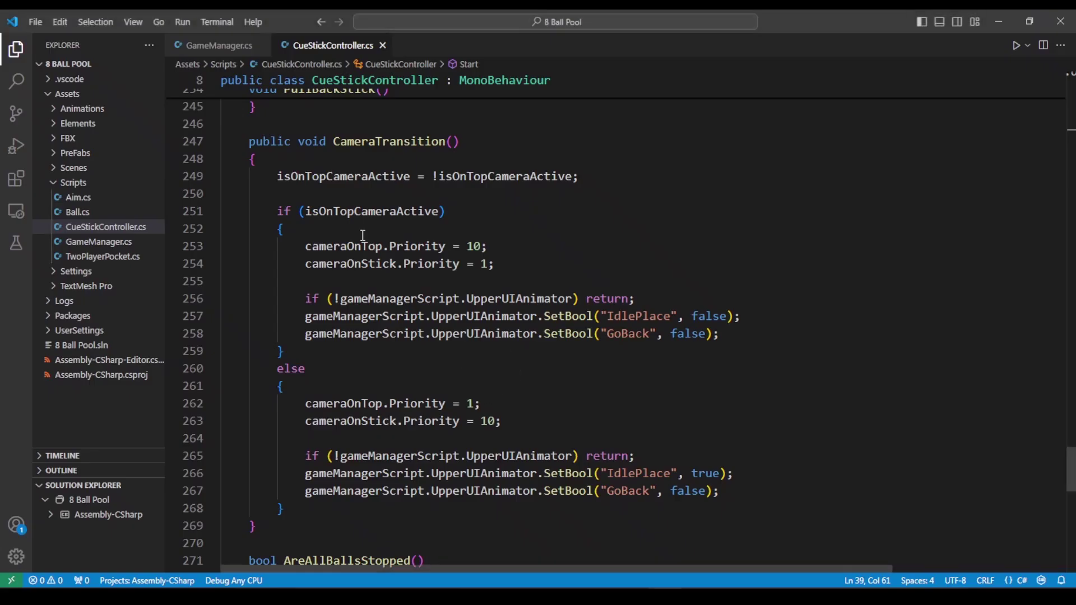
{"action": "left_click", "coordinate": [307, 297]}
{"action": "left_click", "coordinate": [339, 298]}
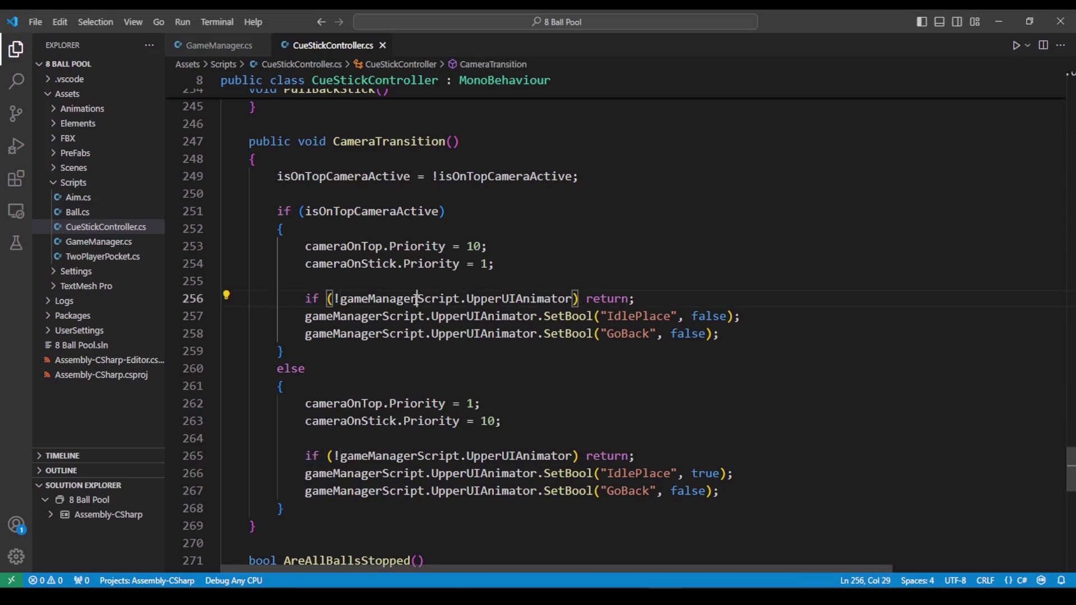
{"action": "left_click", "coordinate": [485, 301]}
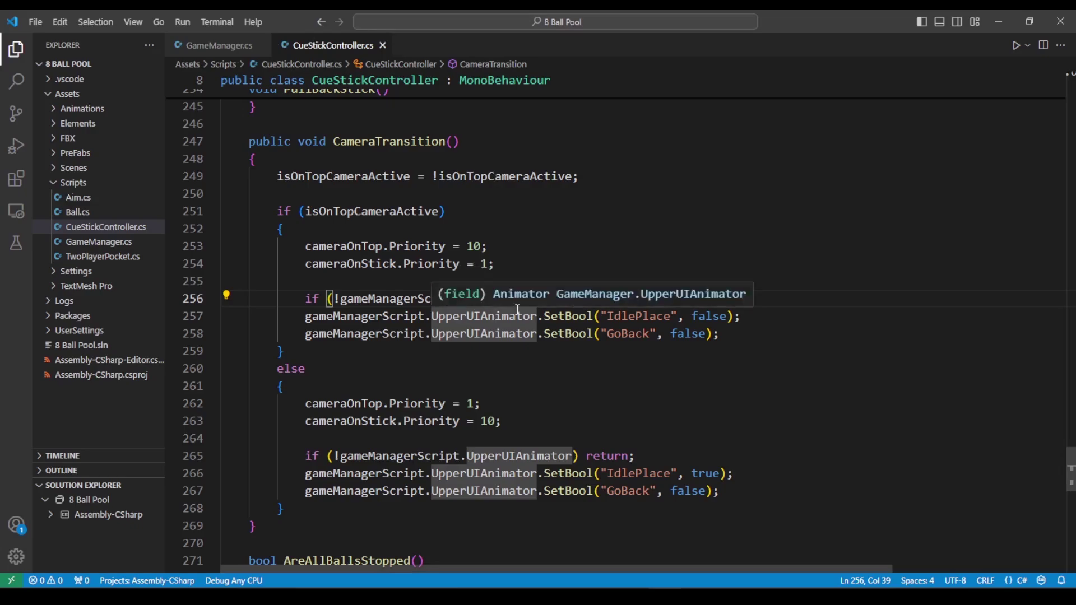
{"action": "key", "text": "alt+Tab"}
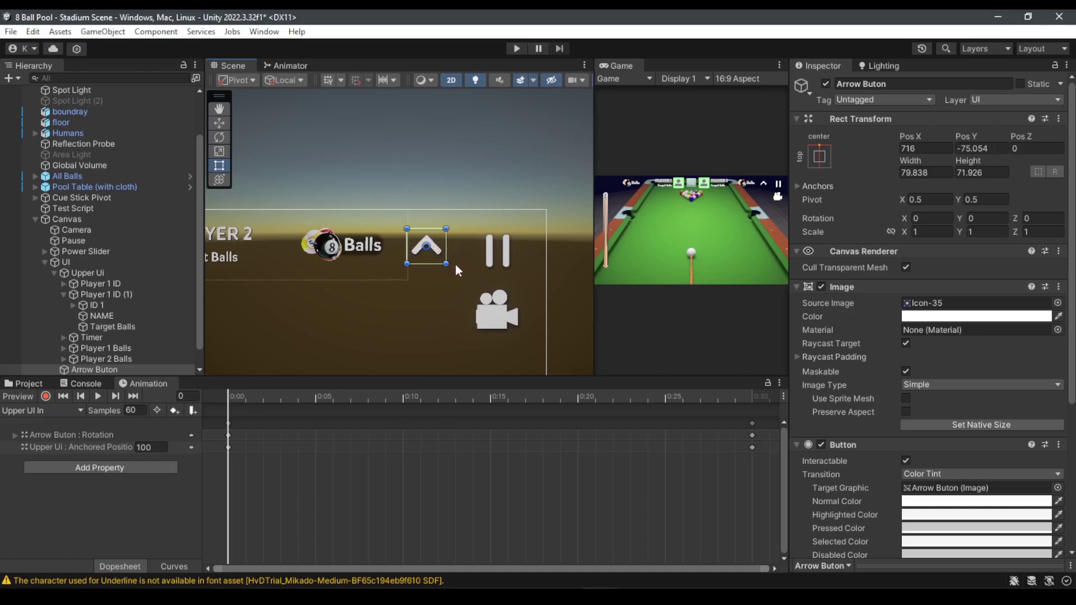
{"action": "key", "text": "alt+Tab"}
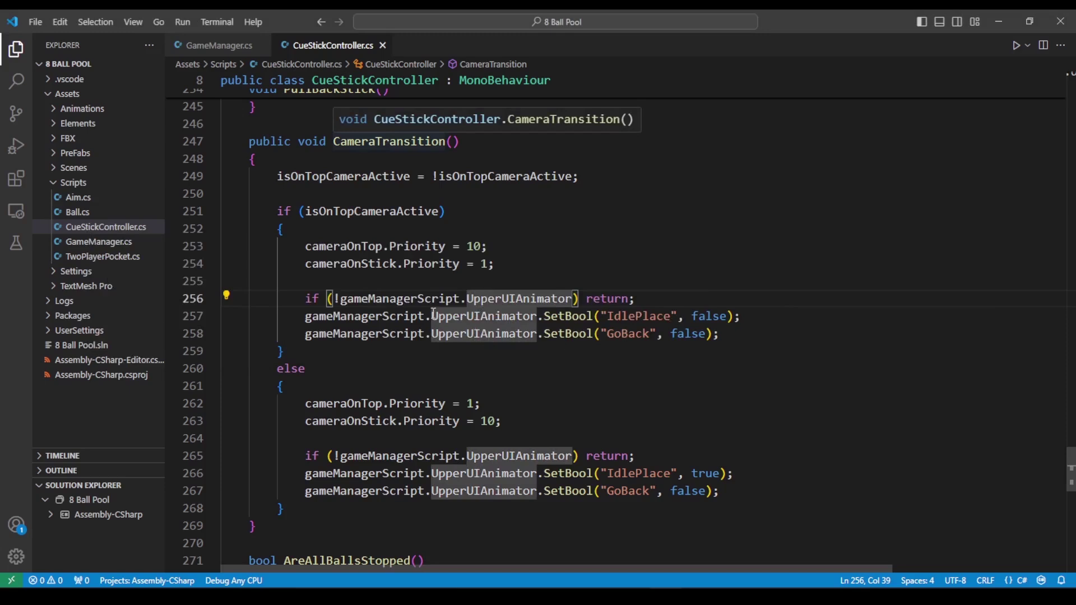
Review how the null check's return guards the IdlePlace and GoBack SetBool lines in both branches of CameraTransition
{"action": "left_click_drag", "start_coordinate": [305, 316], "coordinate": [797, 330]}
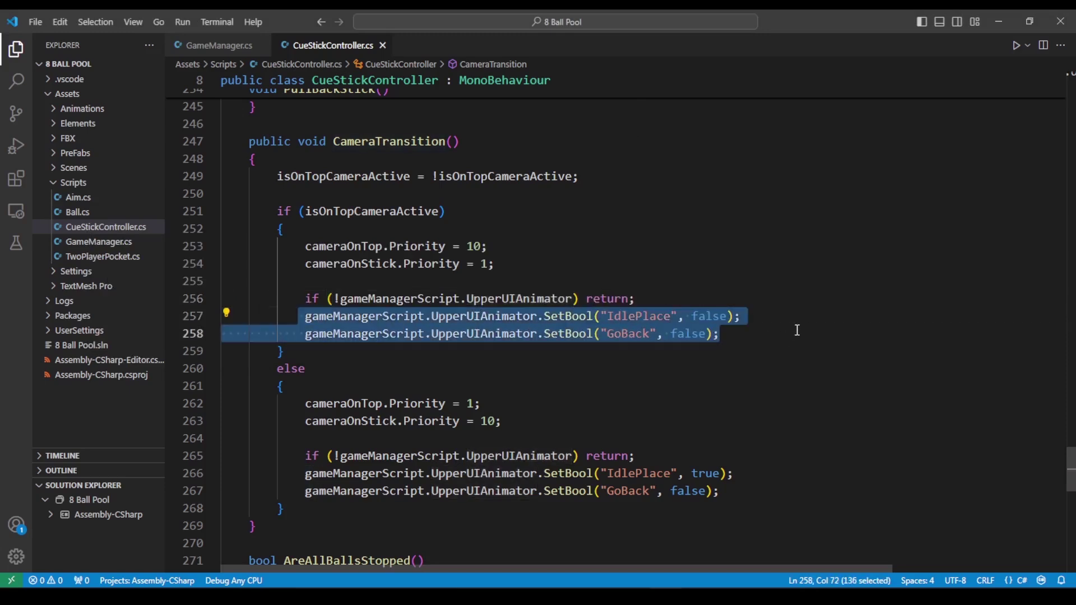
{"action": "left_click_drag", "start_coordinate": [304, 298], "coordinate": [585, 297]}
{"action": "left_click", "coordinate": [606, 298]}
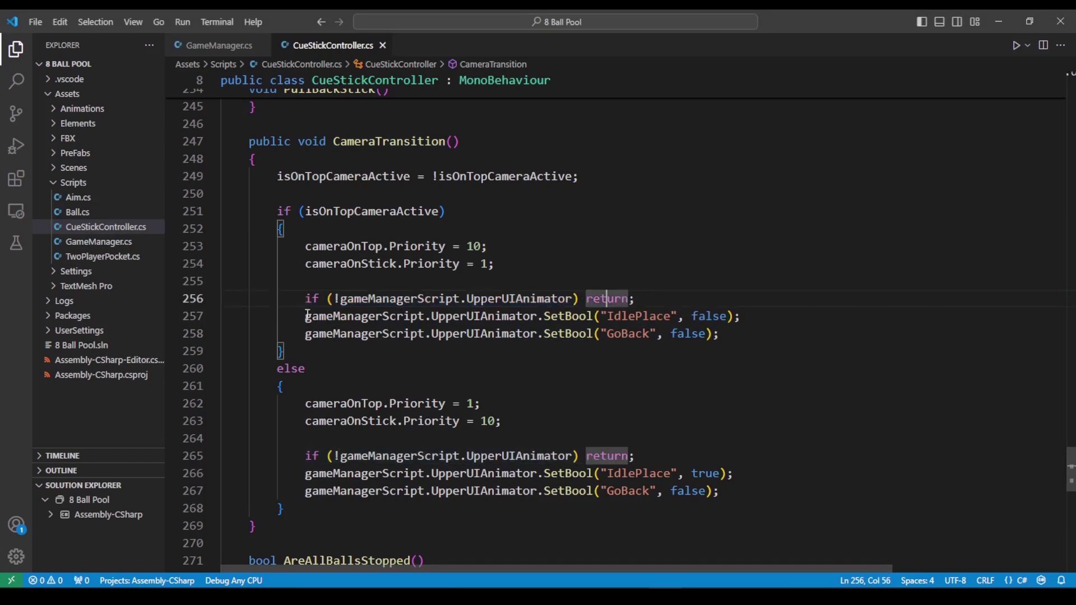
{"action": "left_click_drag", "start_coordinate": [305, 316], "coordinate": [749, 333]}
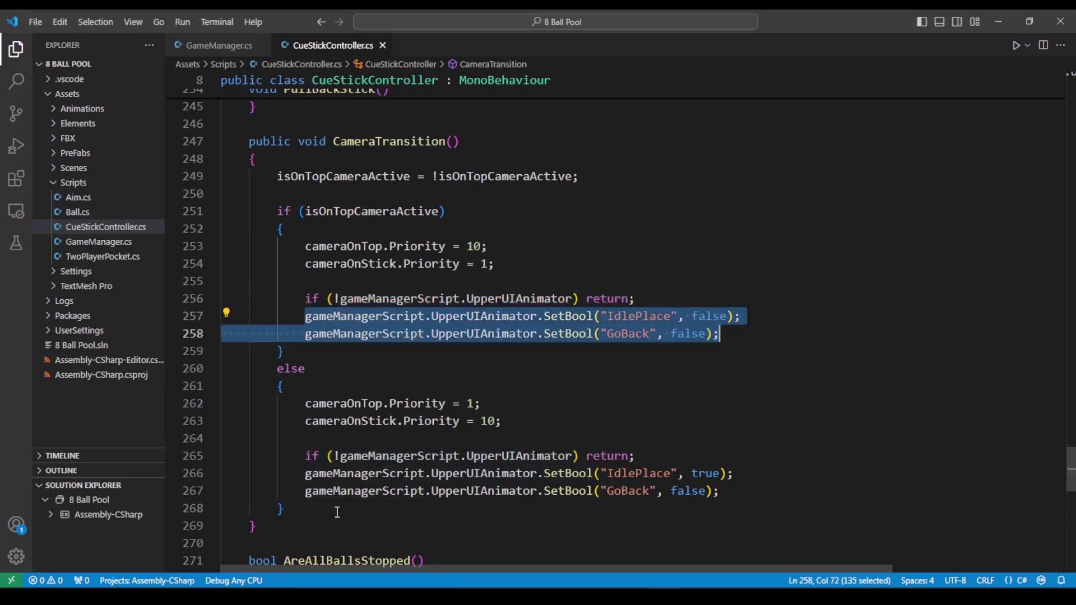
{"action": "left_click_drag", "start_coordinate": [304, 474], "coordinate": [743, 490]}
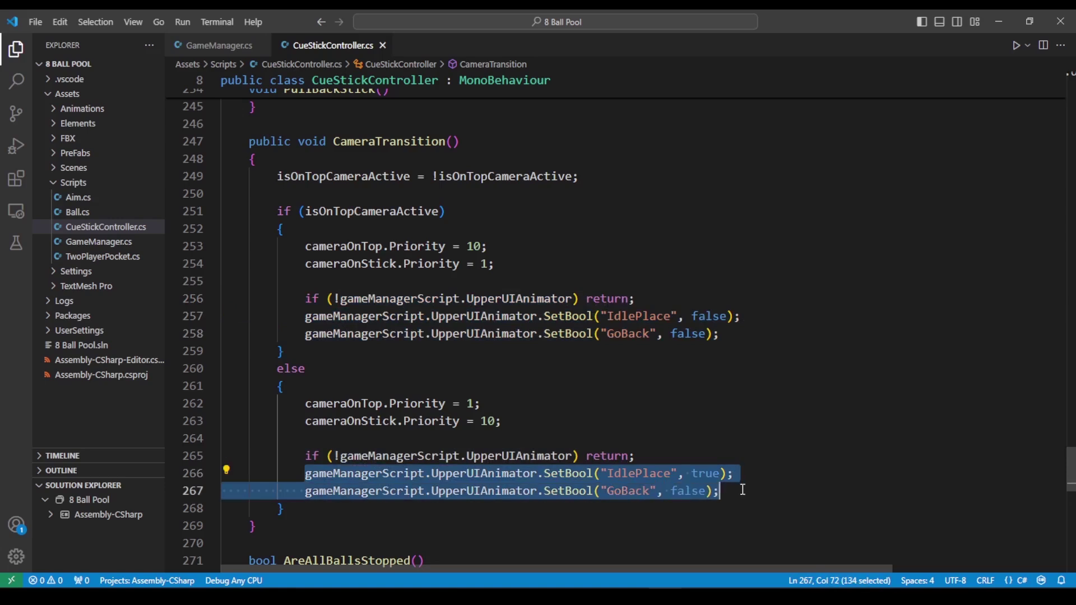
{"action": "left_click", "coordinate": [742, 490]}
{"action": "left_click", "coordinate": [404, 298]}
{"action": "left_click", "coordinate": [538, 298]}
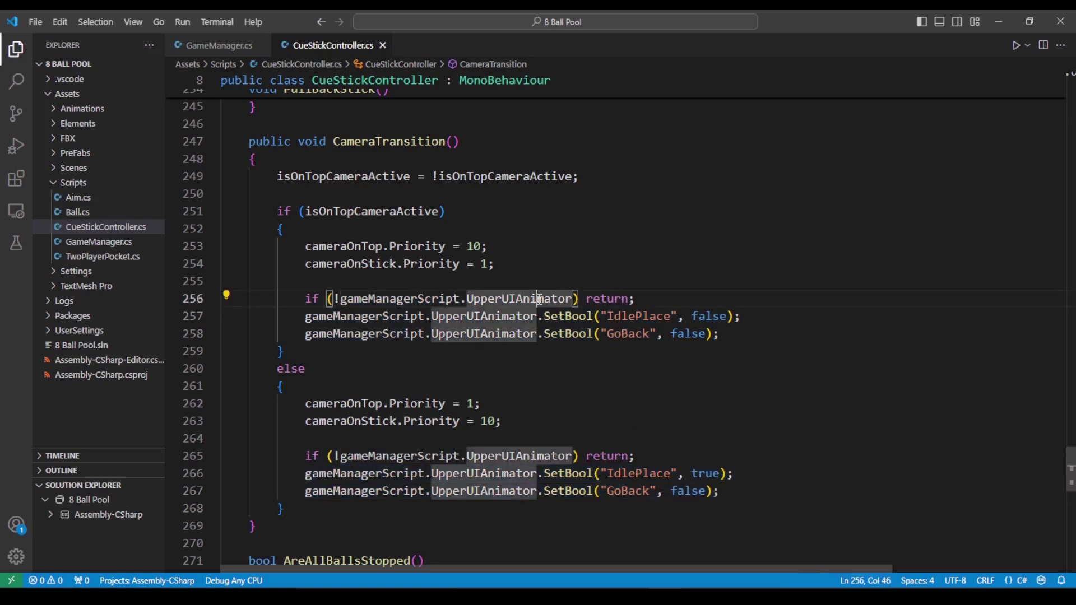
{"action": "left_click", "coordinate": [368, 333]}
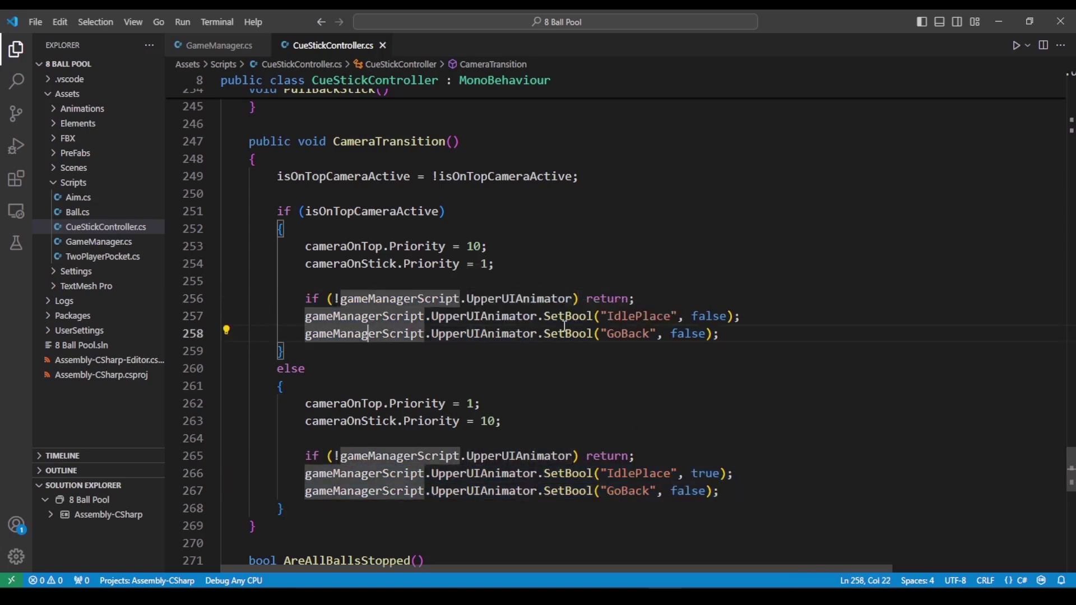
Examine the IdlePlace and GoBack arguments passed to SetBool in the isOnTopCameraActive branch
{"action": "left_click", "coordinate": [606, 315]}
{"action": "left_click_drag", "start_coordinate": [607, 315], "coordinate": [729, 314]}
{"action": "left_click", "coordinate": [571, 316]}
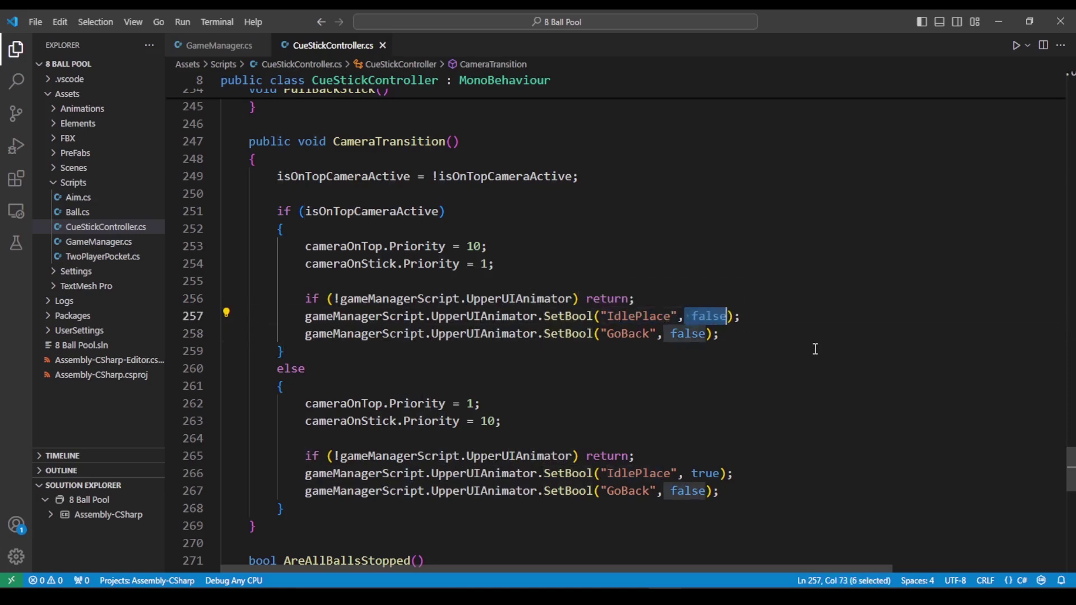
{"action": "double_click", "coordinate": [618, 335]}
{"action": "left_click_drag", "start_coordinate": [671, 334], "coordinate": [702, 336]}
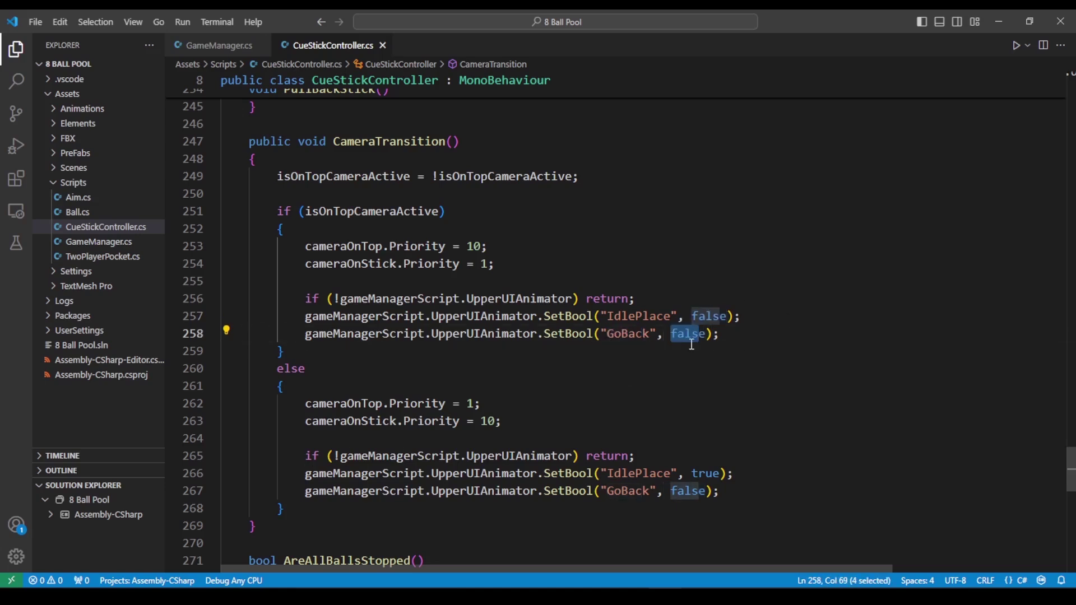
{"action": "left_click", "coordinate": [634, 334]}
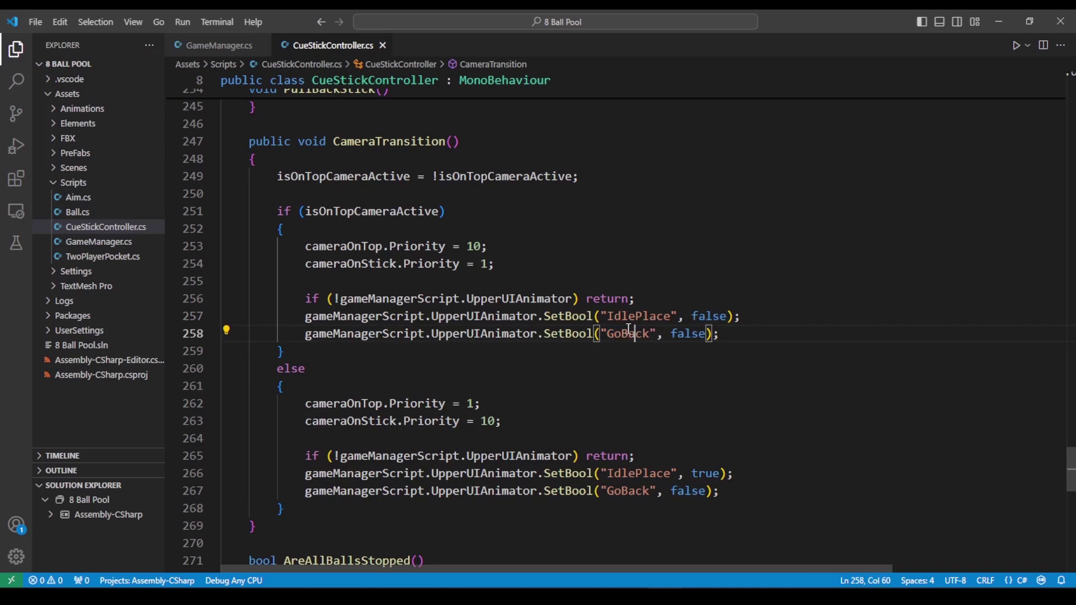
Examine CameraTransition's else branch, covering the two camera priorities and the IdlePlace and GoBack SetBool arguments
{"action": "scroll", "coordinate": [499, 475], "scroll_direction": "down", "scroll_amount": 2}
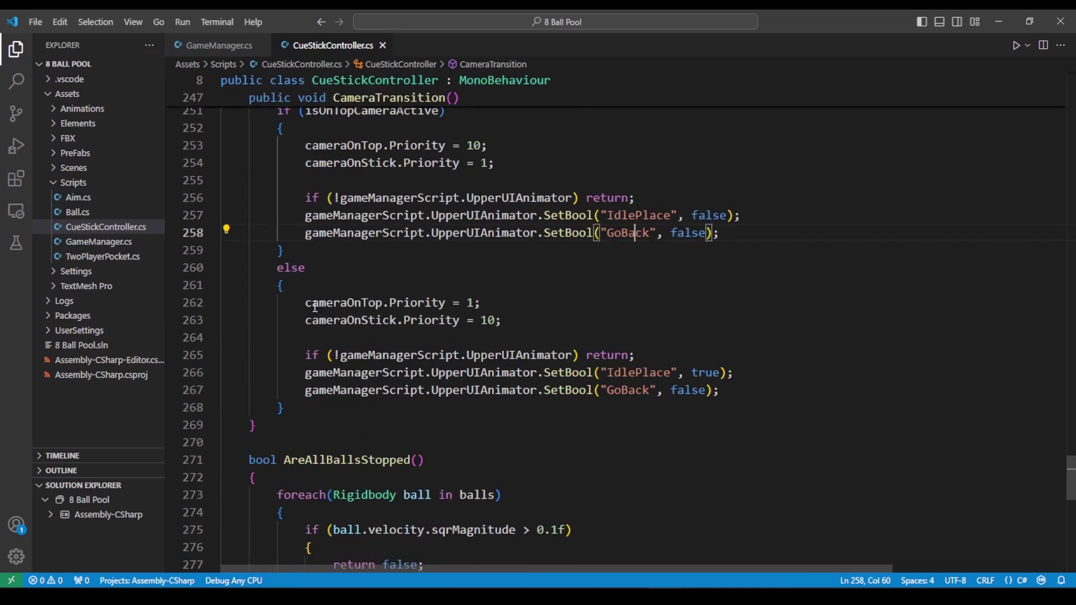
{"action": "left_click", "coordinate": [340, 337]}
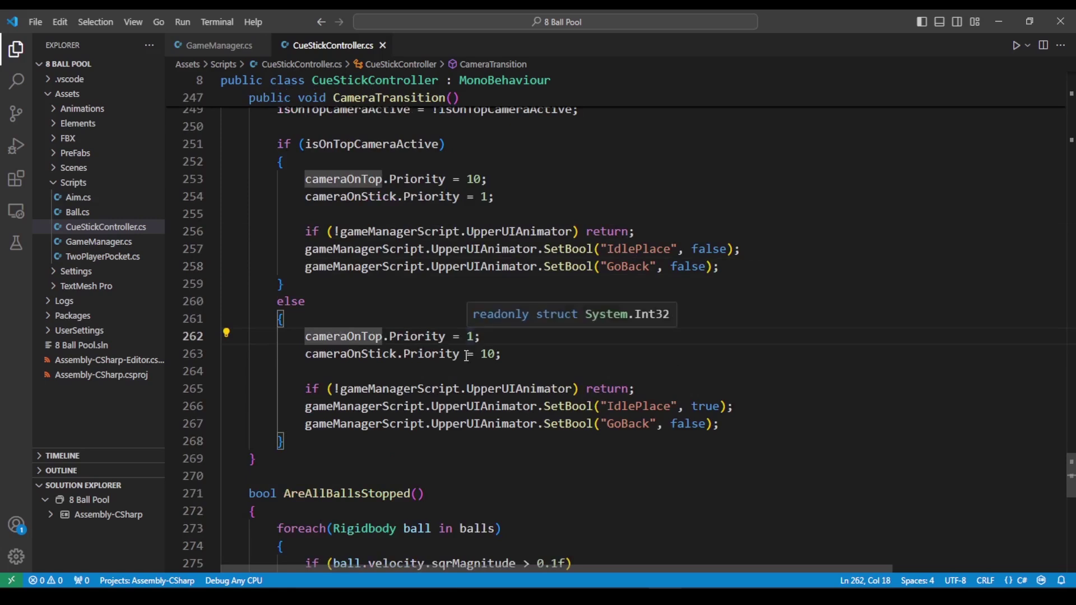
{"action": "left_click", "coordinate": [353, 357]}
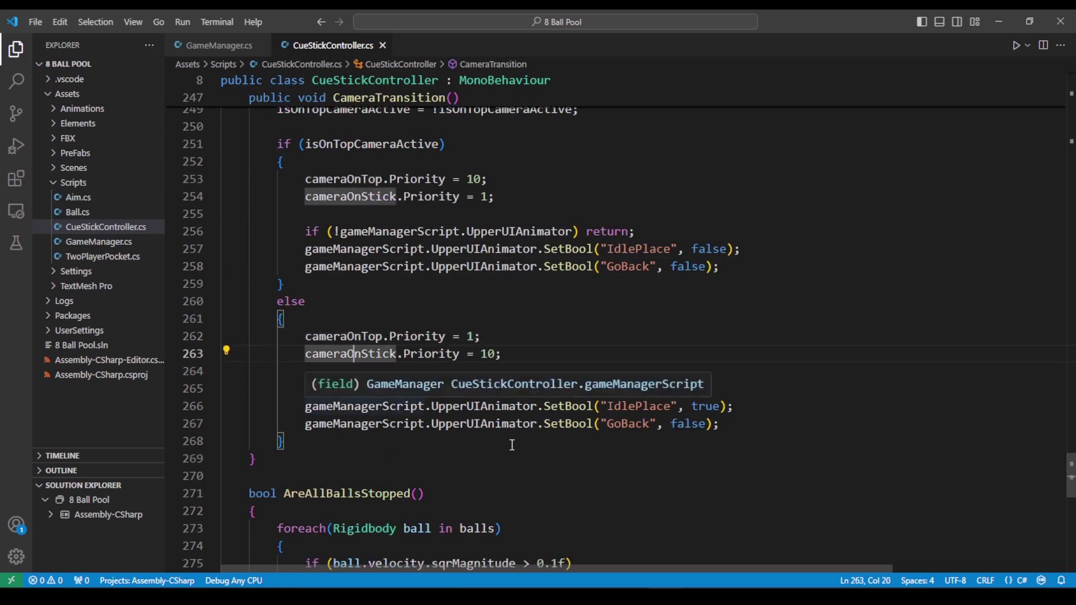
{"action": "left_click", "coordinate": [650, 406]}
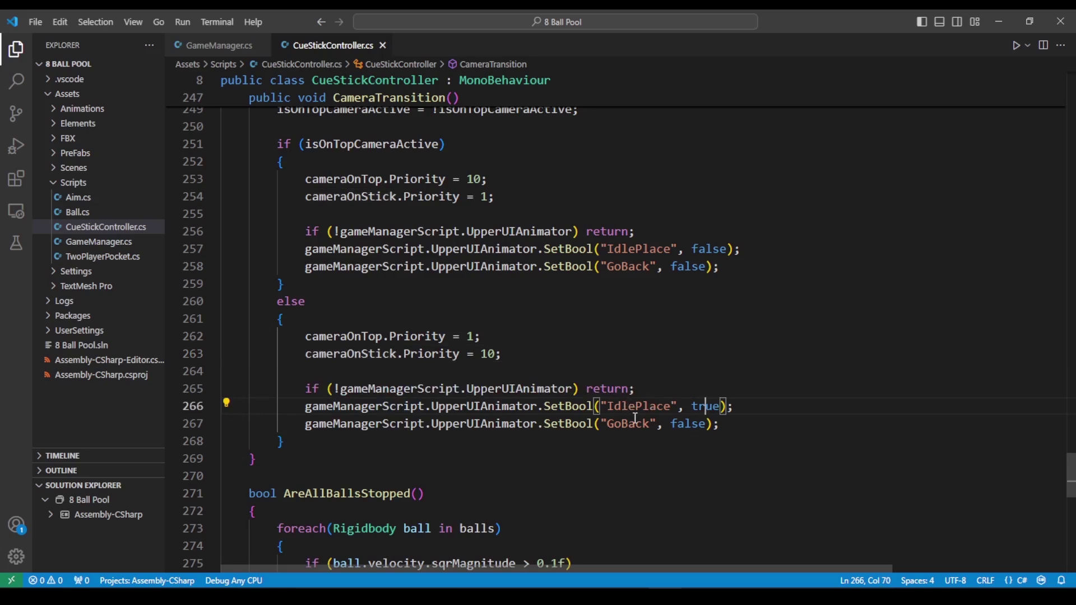
{"action": "double_click", "coordinate": [681, 424]}
{"action": "left_click", "coordinate": [776, 425]}
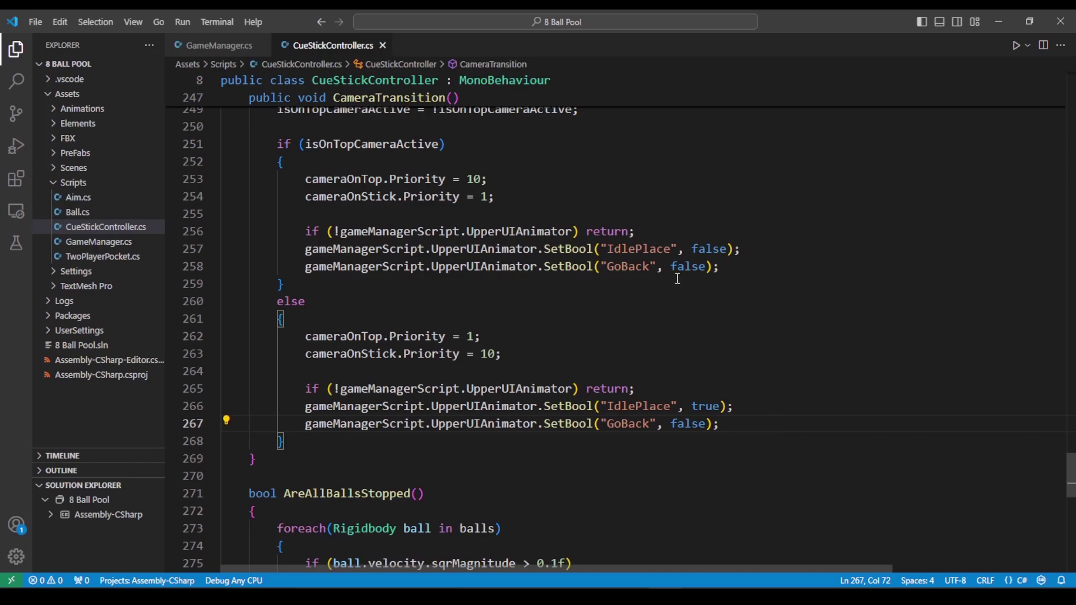
{"action": "left_click", "coordinate": [705, 267]}
{"action": "left_click", "coordinate": [698, 424]}
{"action": "left_click", "coordinate": [776, 424]}
{"action": "scroll", "coordinate": [783, 426], "scroll_direction": "down", "scroll_amount": 4}
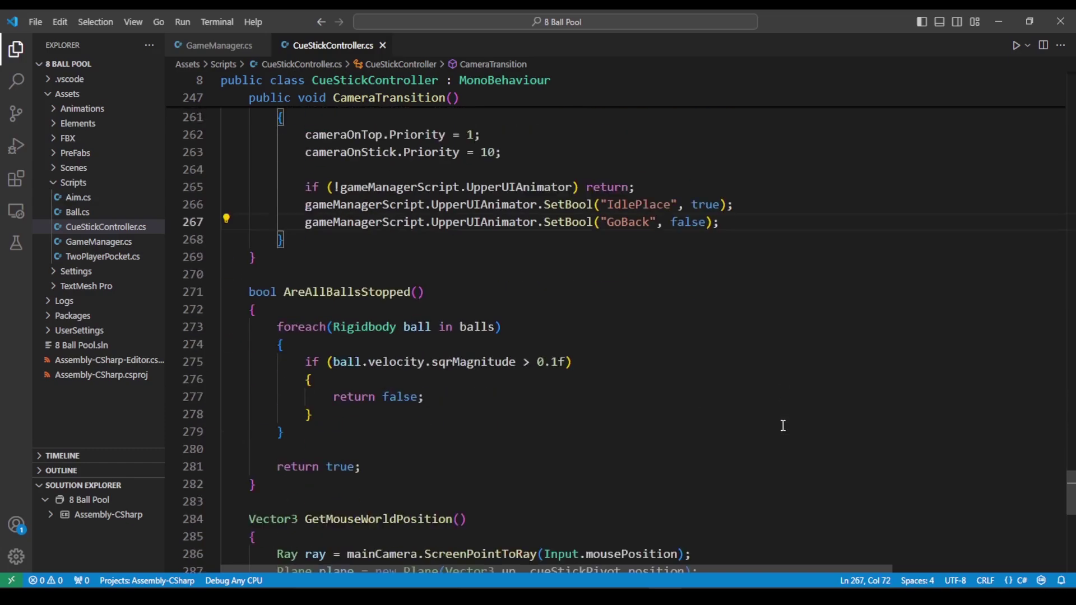
{"action": "scroll", "coordinate": [783, 426], "scroll_direction": "up", "scroll_amount": 4}
Switch to Unity and open the Upper UI Button Out animation clip at frame 0 to preview it
{"action": "key", "text": "alt+Tab"}
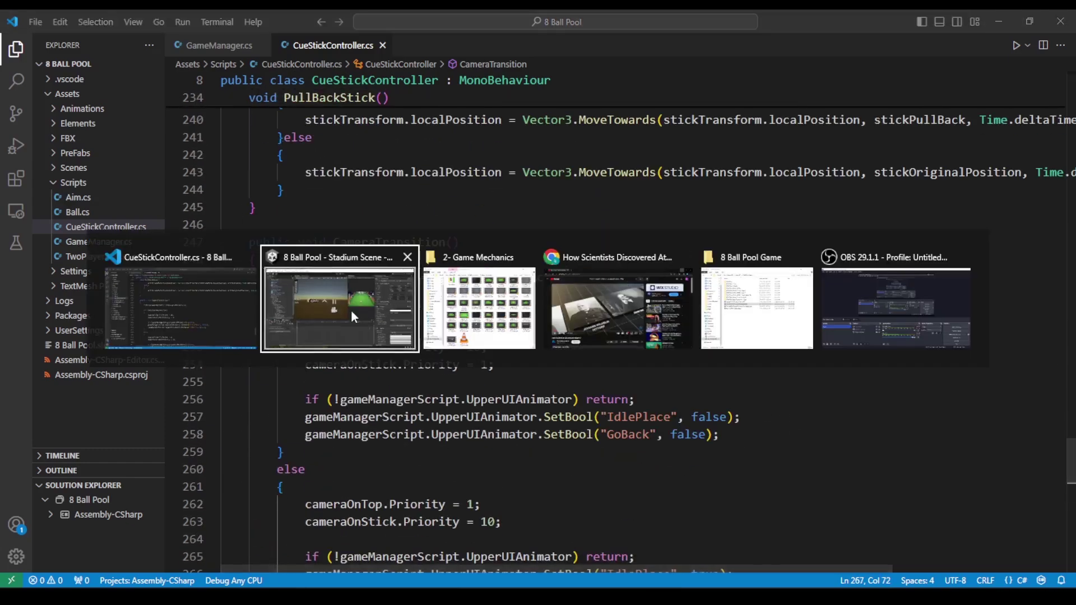
{"action": "scroll", "coordinate": [438, 266], "scroll_direction": "up", "scroll_amount": 1}
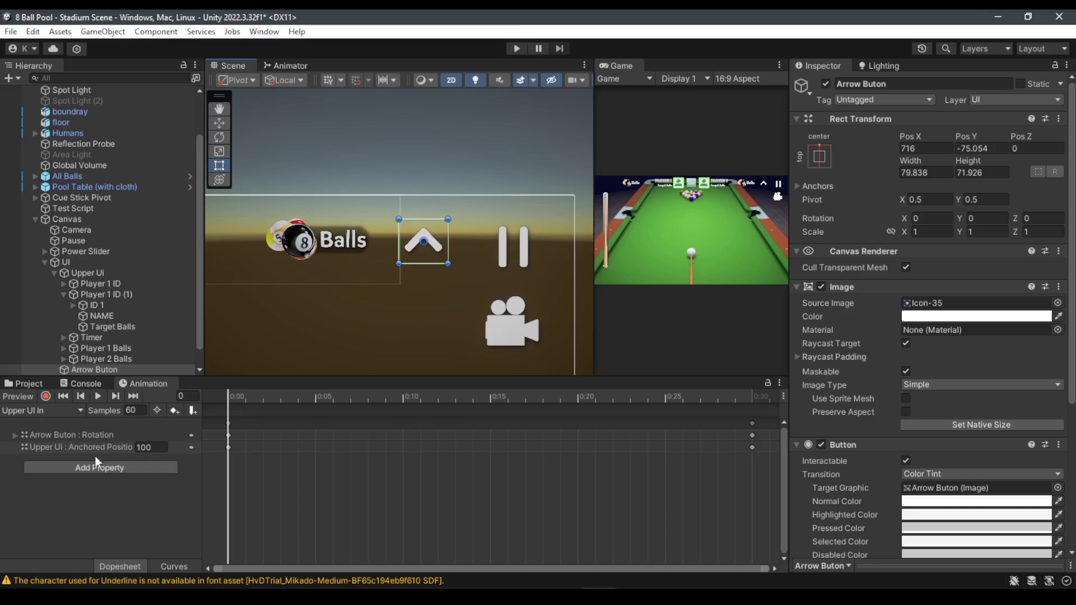
{"action": "left_click", "coordinate": [68, 411]}
{"action": "left_click", "coordinate": [106, 438]}
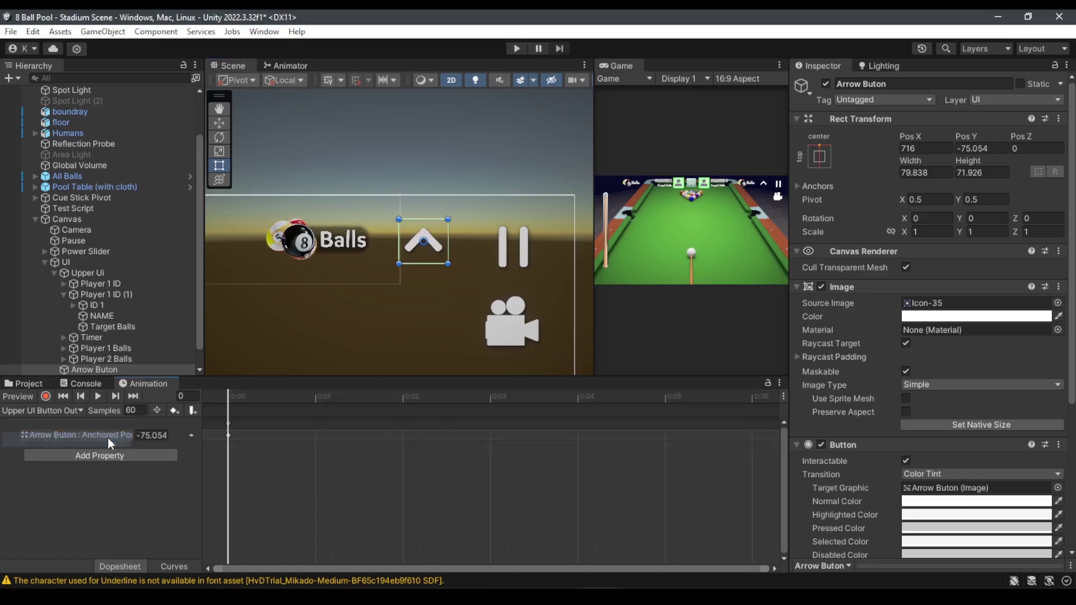
{"action": "left_click", "coordinate": [236, 399]}
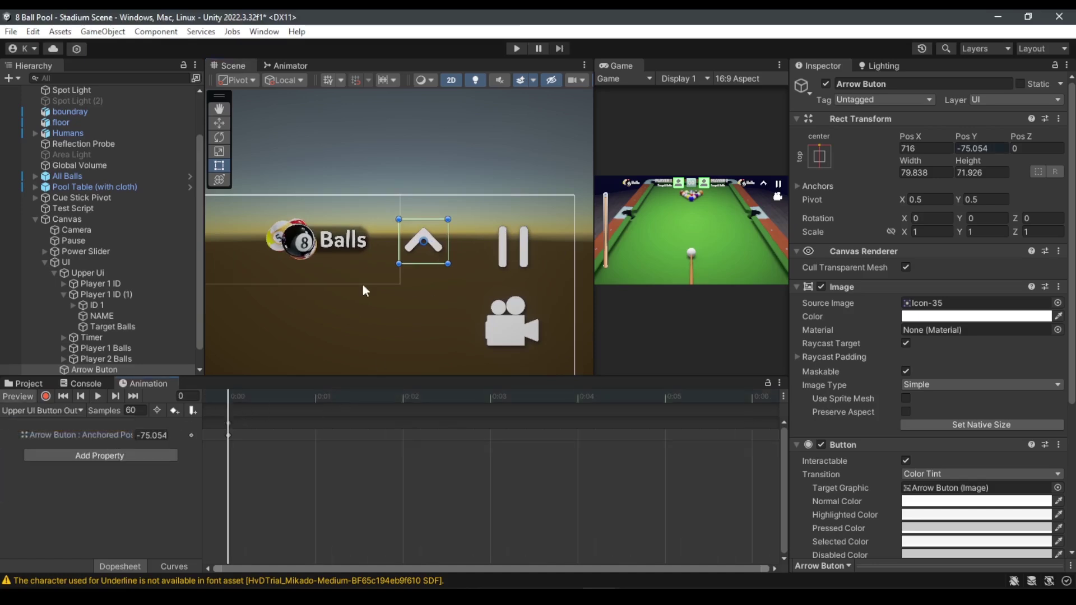
Move the arrow button above the canvas, set its Pos Y to 60 and update the Upper UI Button Out clip's key at frame 0
{"action": "left_click_drag", "start_coordinate": [440, 255], "coordinate": [449, 163]}
{"action": "left_click", "coordinate": [987, 147]}
{"action": "left_click", "coordinate": [987, 147]}
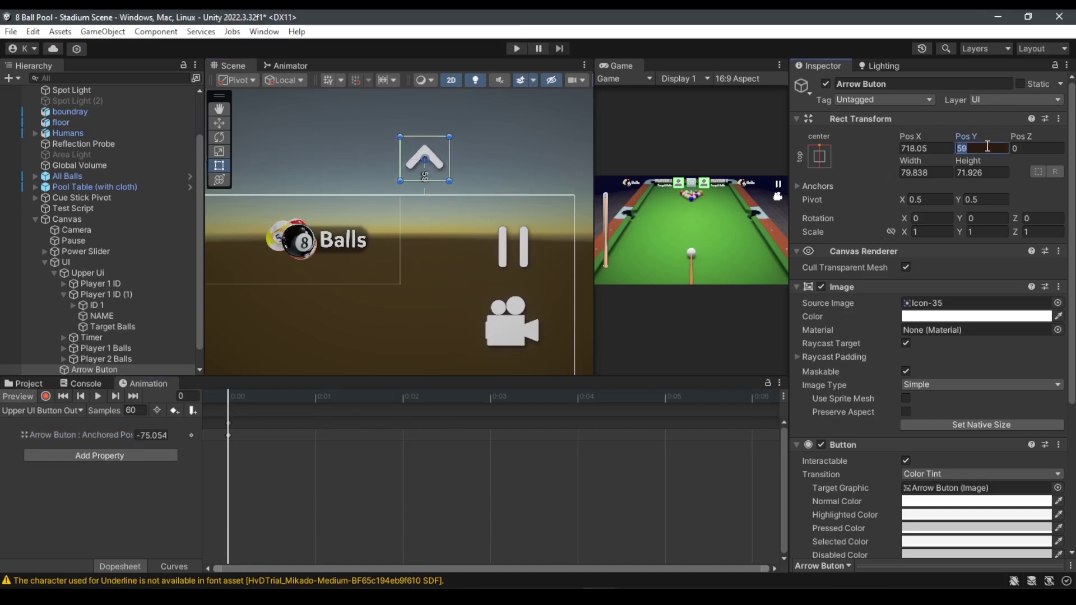
{"action": "type", "text": "60"}
{"action": "right_click", "coordinate": [974, 137]}
{"action": "left_click", "coordinate": [962, 213]}
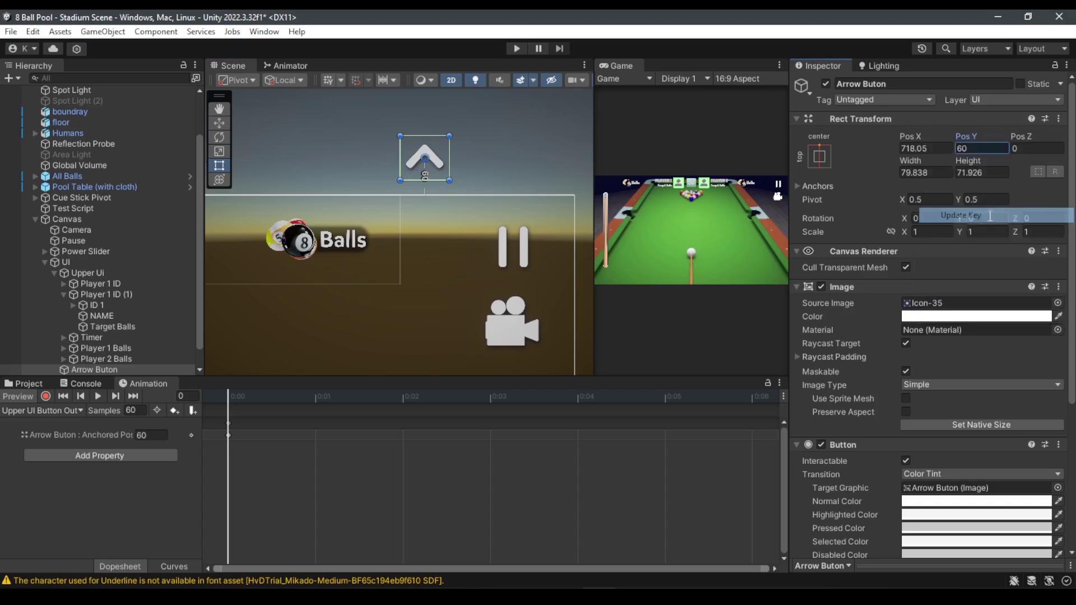
Compare the arrow button's position in the Upper UI Button In and Upper UI Button Out clips
{"action": "left_click", "coordinate": [52, 411]}
{"action": "left_click", "coordinate": [80, 425]}
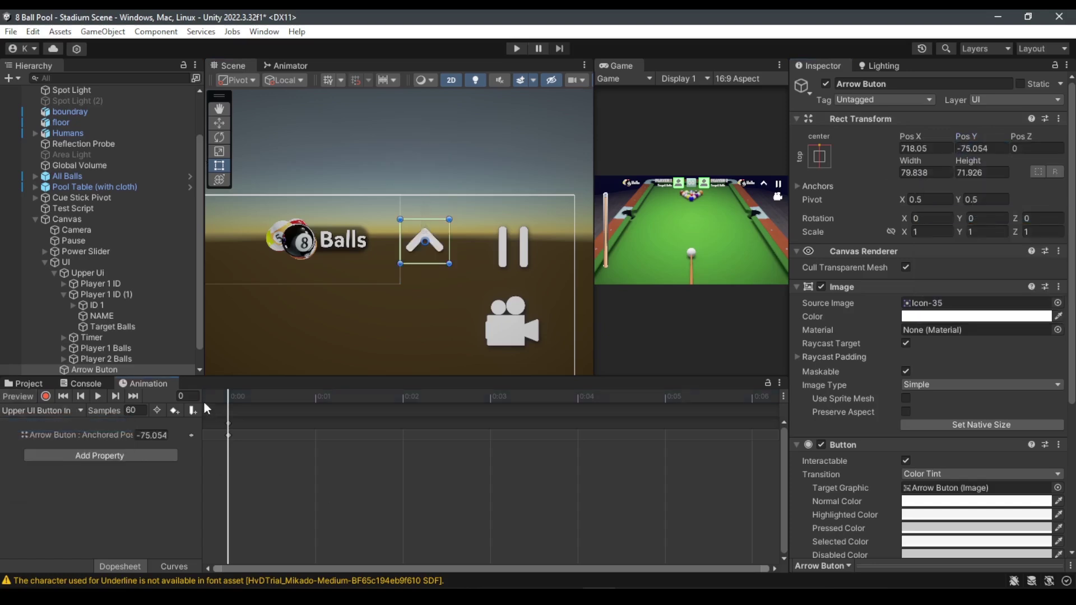
{"action": "left_click", "coordinate": [56, 411]}
{"action": "left_click", "coordinate": [78, 437]}
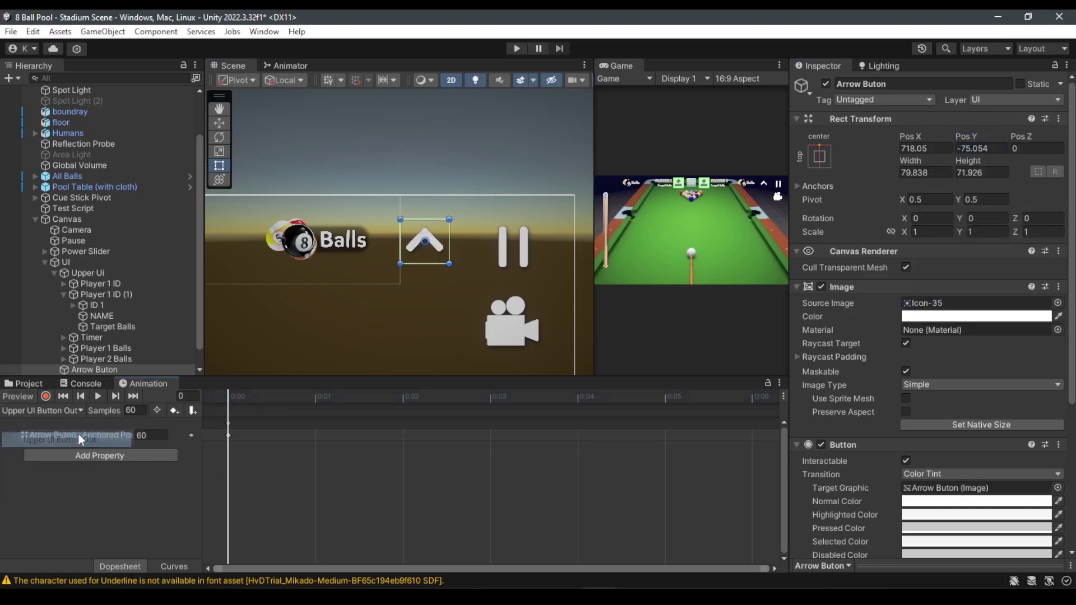
{"action": "left_click", "coordinate": [56, 411]}
{"action": "left_click", "coordinate": [79, 439]}
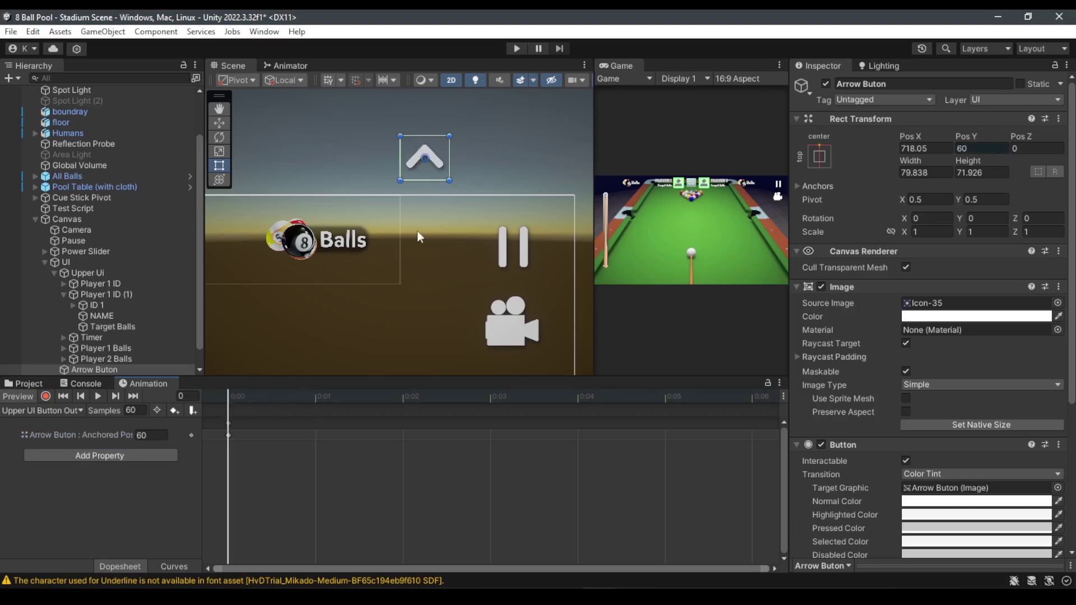
In the animator's New Layer, set the IdlePlace condition to false on the transition from Upper UI Button In to Upper UI Button Out
{"action": "left_click", "coordinate": [295, 66]}
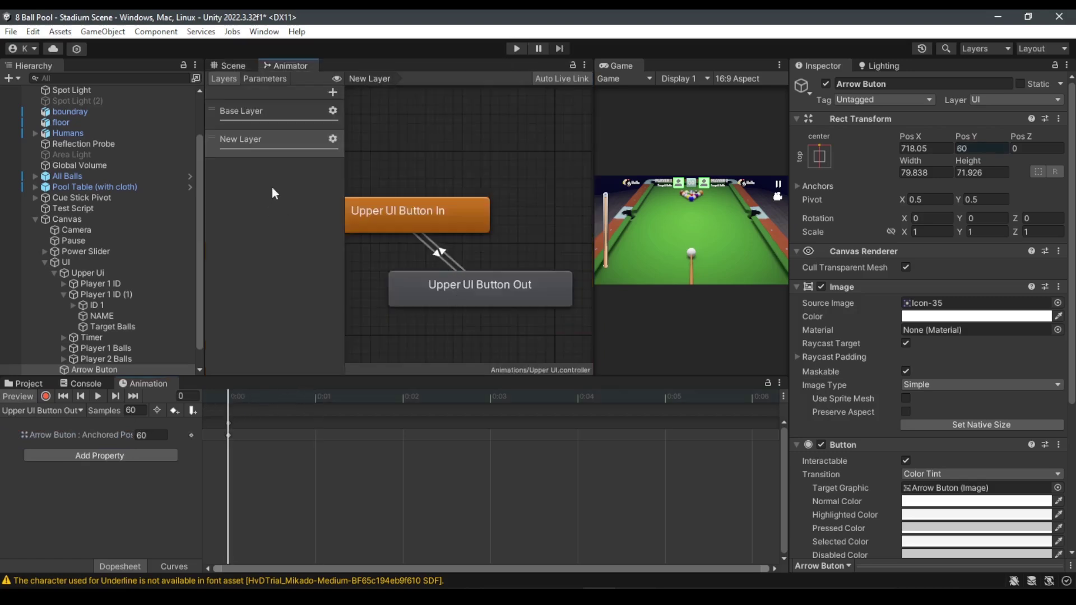
{"action": "left_click", "coordinate": [273, 147]}
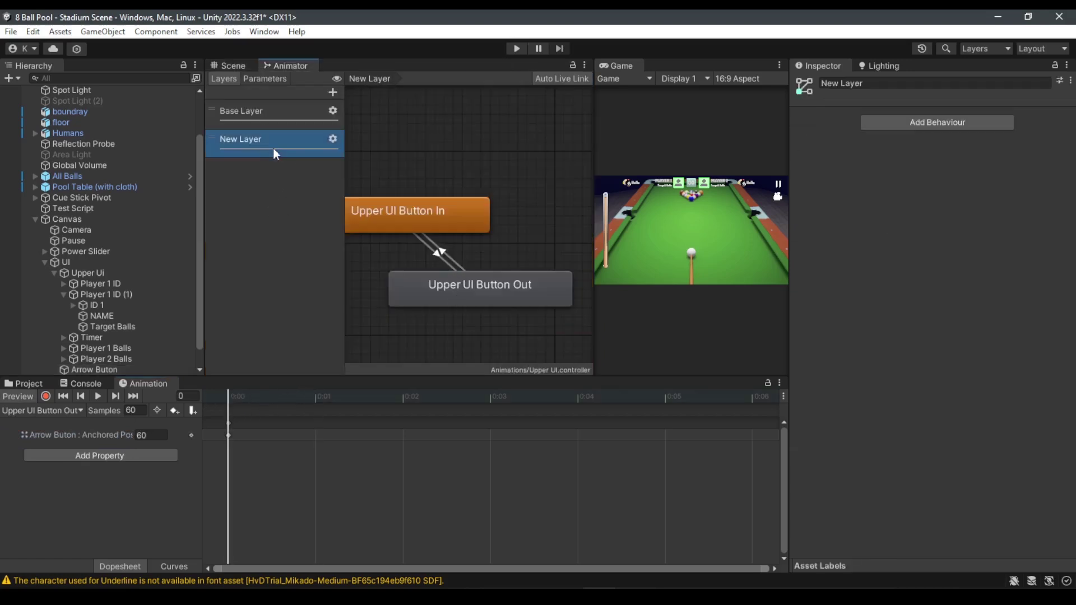
{"action": "left_click", "coordinate": [436, 260]}
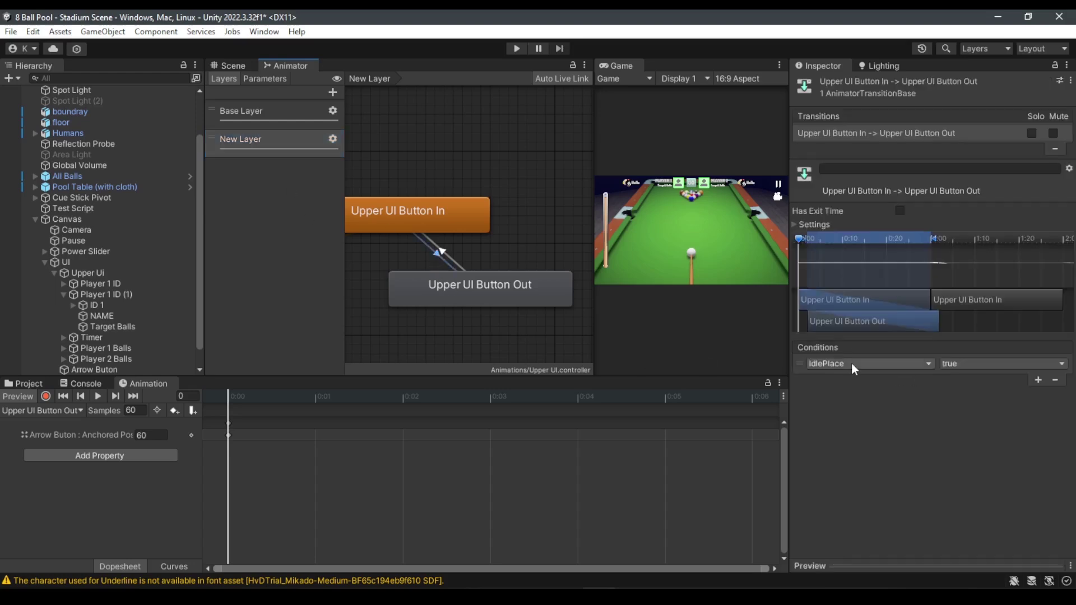
{"action": "left_click", "coordinate": [447, 253]}
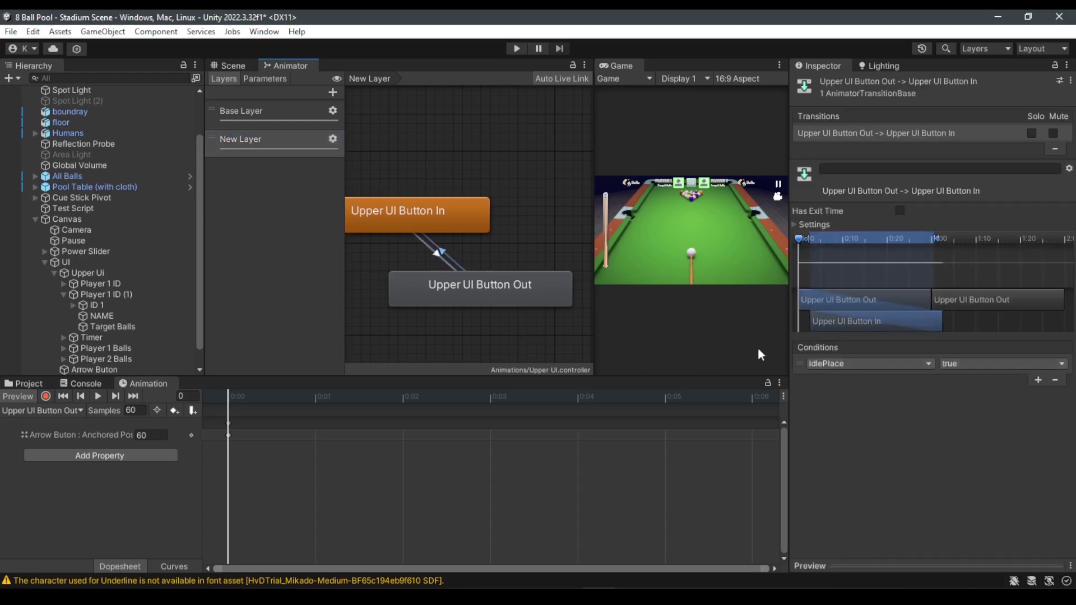
{"action": "left_click", "coordinate": [428, 259]}
{"action": "left_click", "coordinate": [1007, 363]}
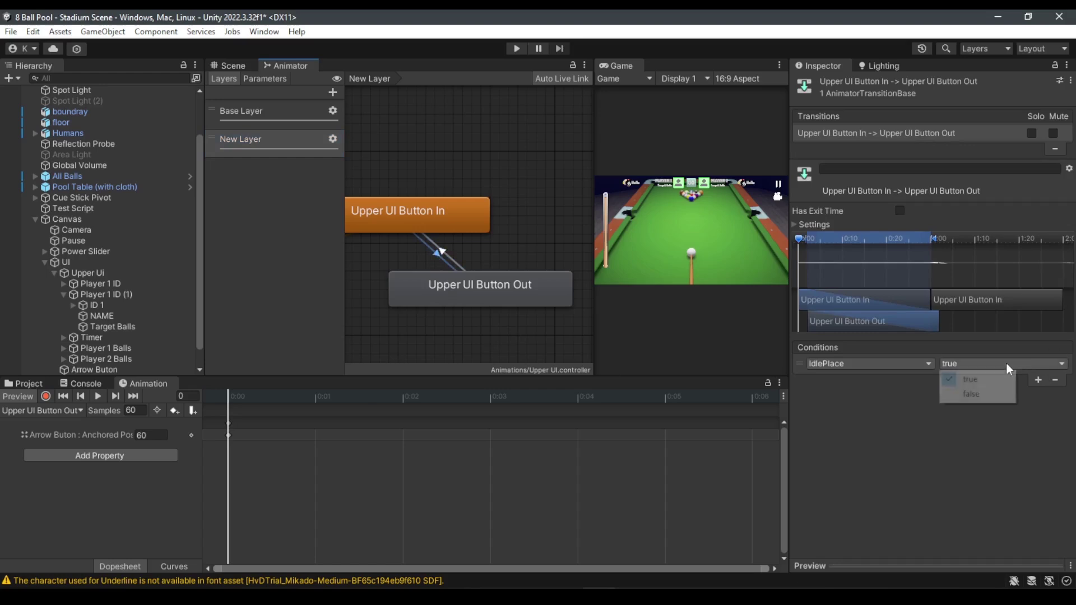
{"action": "left_click", "coordinate": [1009, 393]}
Save the scene and dock the Game view alongside the Scene and Animator views
{"action": "left_click", "coordinate": [510, 249]}
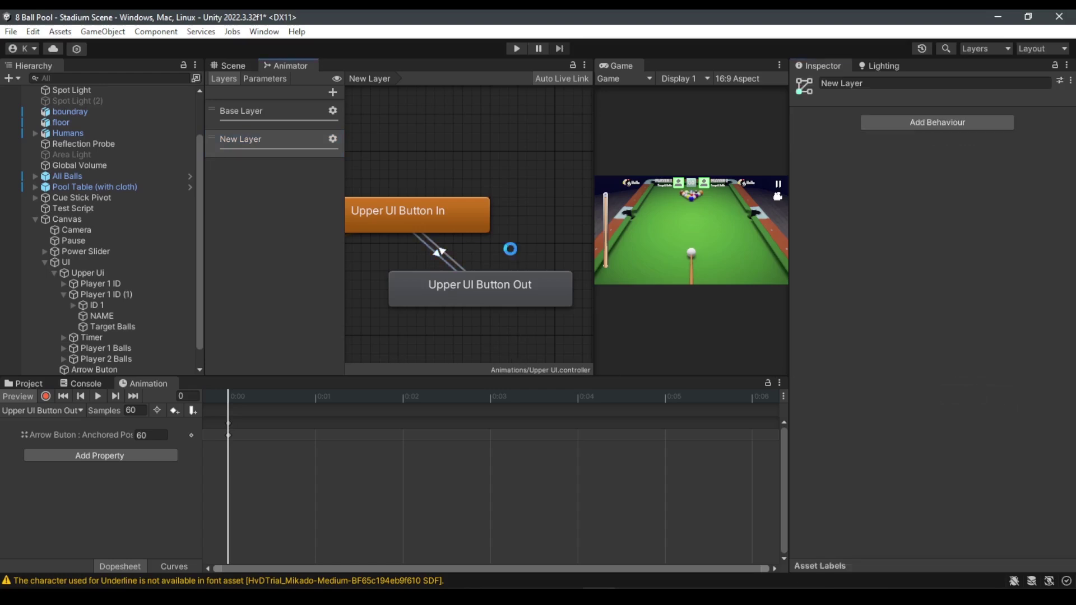
{"action": "key", "text": "ctrl+s"}
{"action": "scroll", "coordinate": [514, 257], "scroll_direction": "down", "scroll_amount": 1}
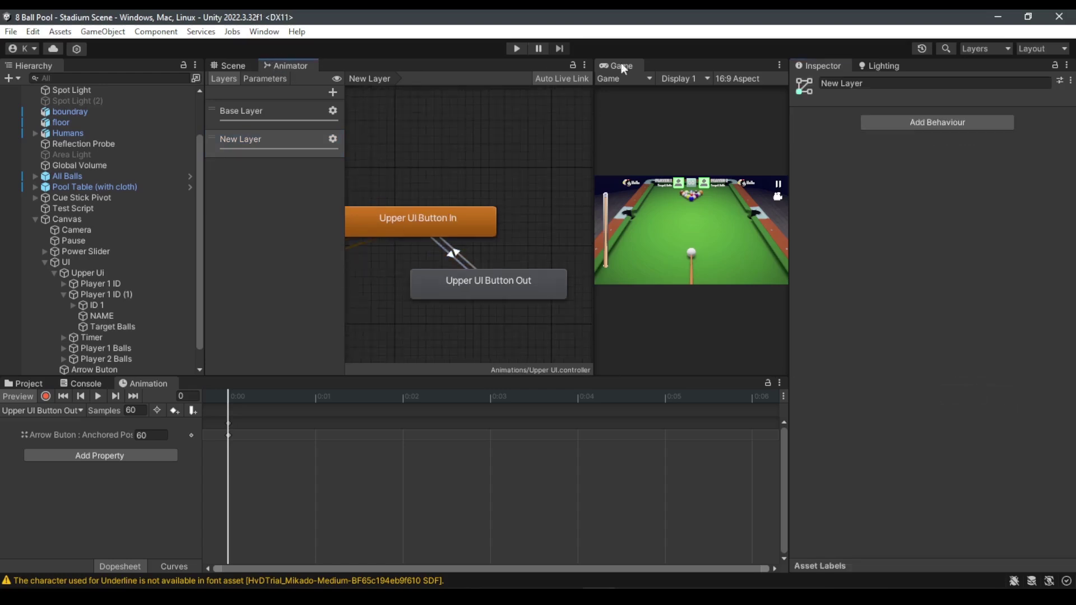
{"action": "left_click_drag", "start_coordinate": [623, 65], "coordinate": [364, 68]}
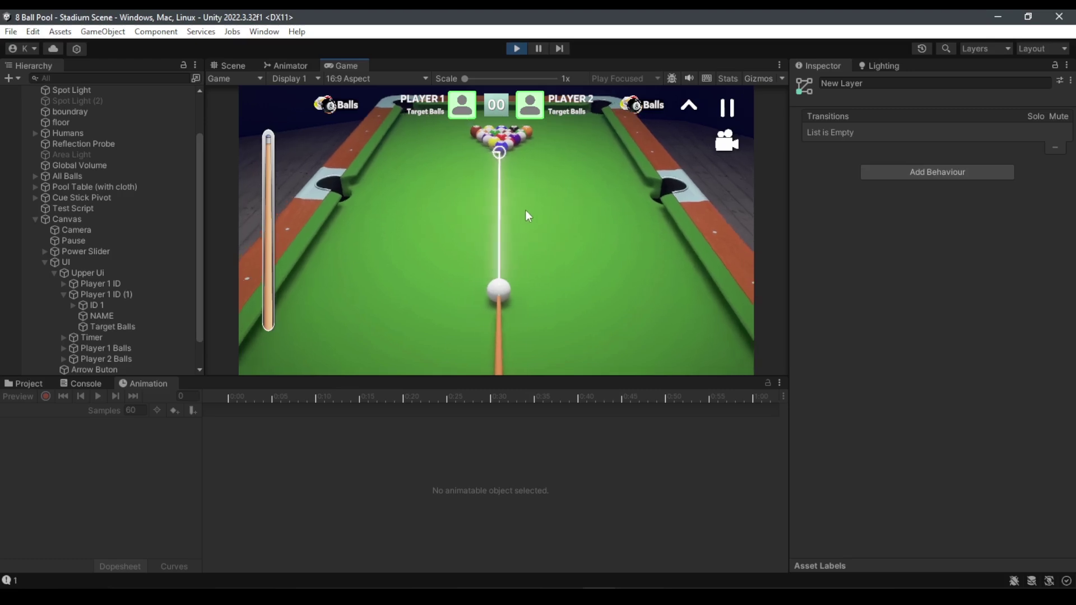
Test the in-game arrow button in Play mode by repeatedly hiding and showing the upper UI
{"action": "left_click", "coordinate": [688, 115]}
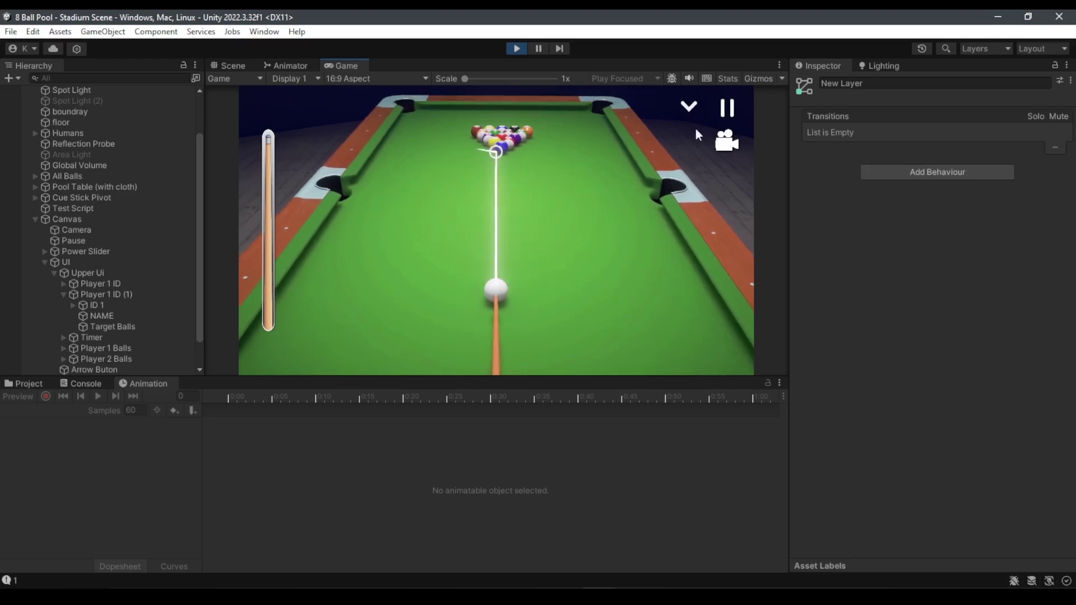
{"action": "left_click", "coordinate": [690, 111]}
{"action": "left_click", "coordinate": [687, 108]}
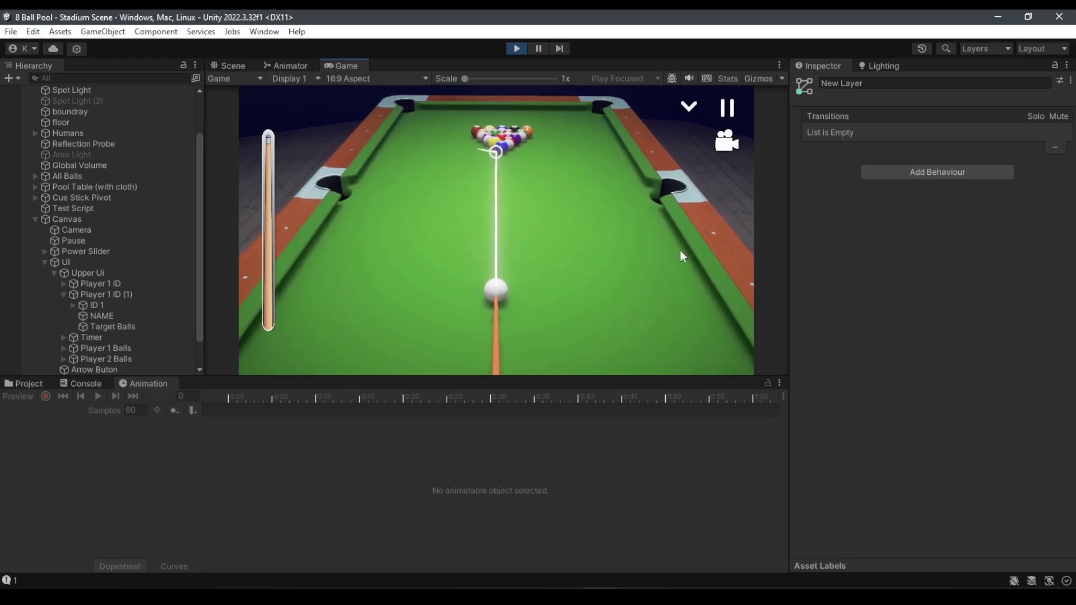
{"action": "left_click", "coordinate": [687, 110]}
{"action": "left_click", "coordinate": [691, 110]}
Test the in-game camera button by switching back and forth between the cue and top cameras
{"action": "left_click", "coordinate": [725, 145]}
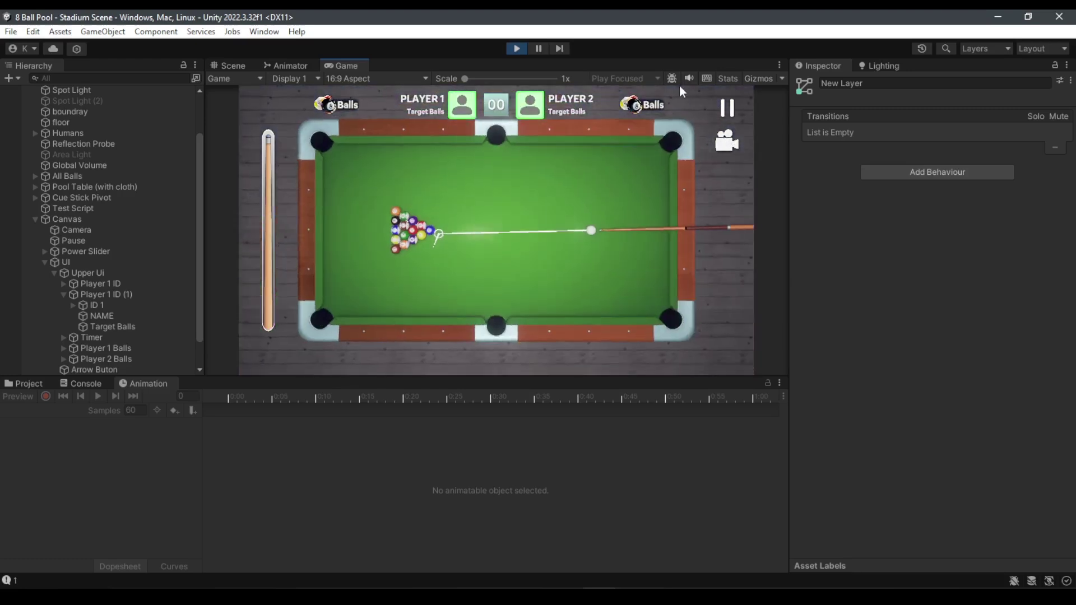
{"action": "left_click", "coordinate": [725, 143]}
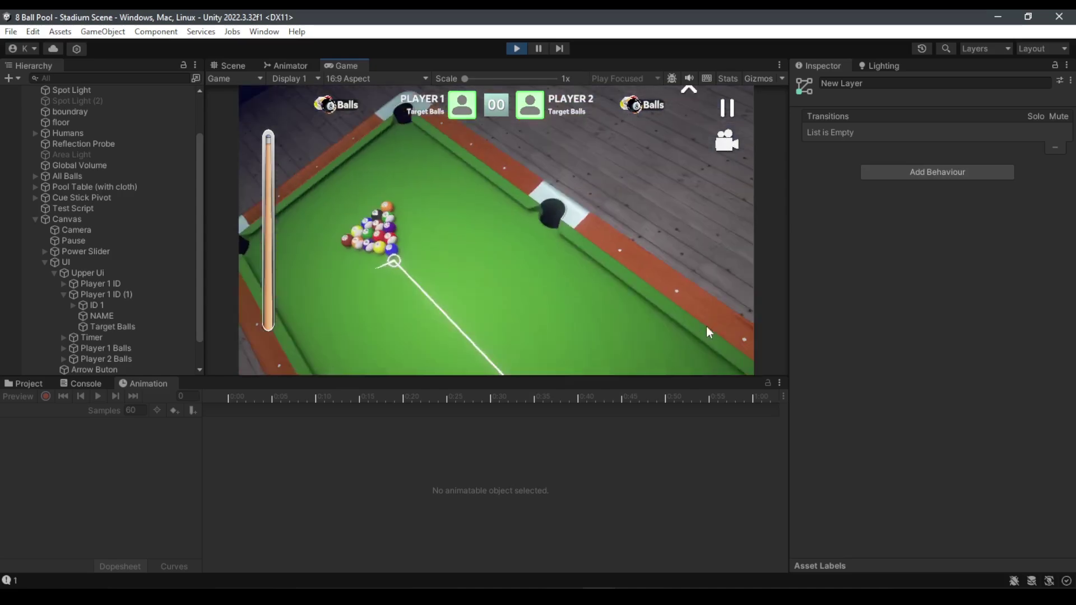
{"action": "left_click", "coordinate": [726, 144]}
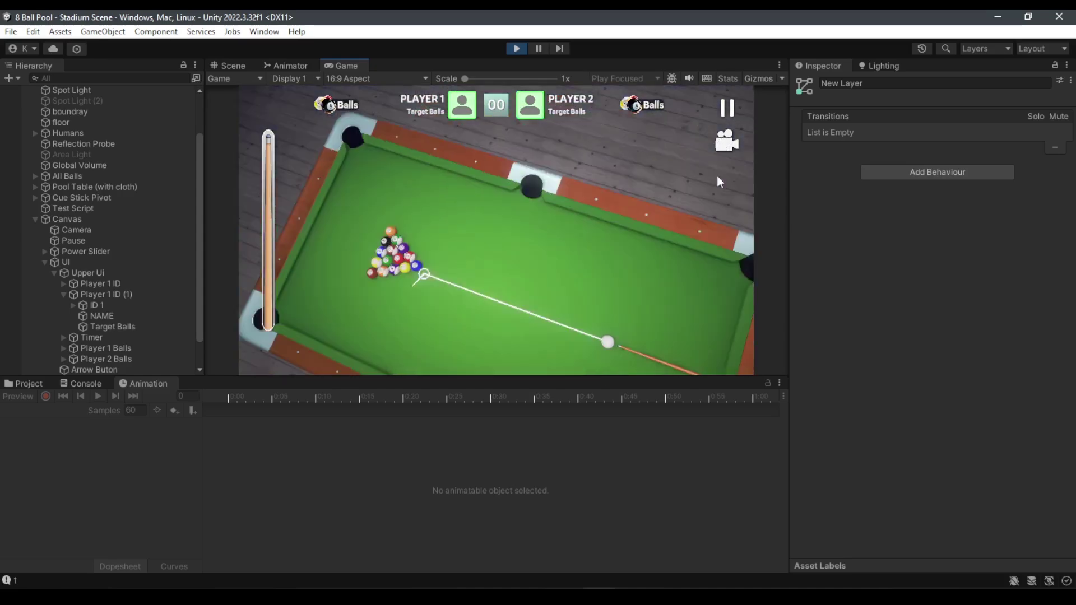
{"action": "left_click", "coordinate": [729, 145]}
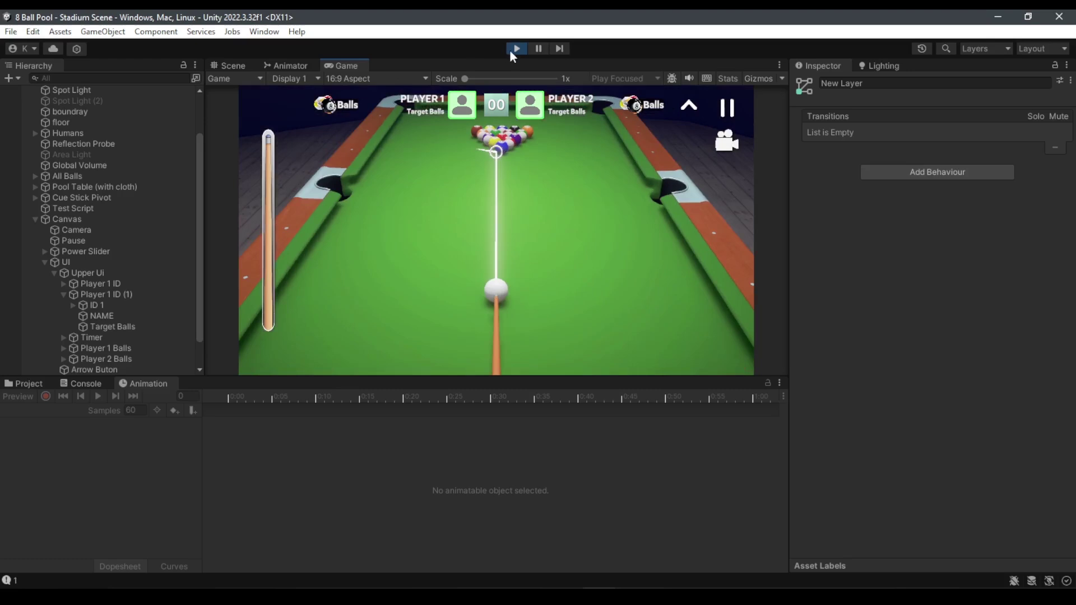
Test combining the arrow button with camera switches from shown and hidden upper UI states, and exit Play mode
{"action": "left_click", "coordinate": [688, 105]}
{"action": "left_click", "coordinate": [725, 146]}
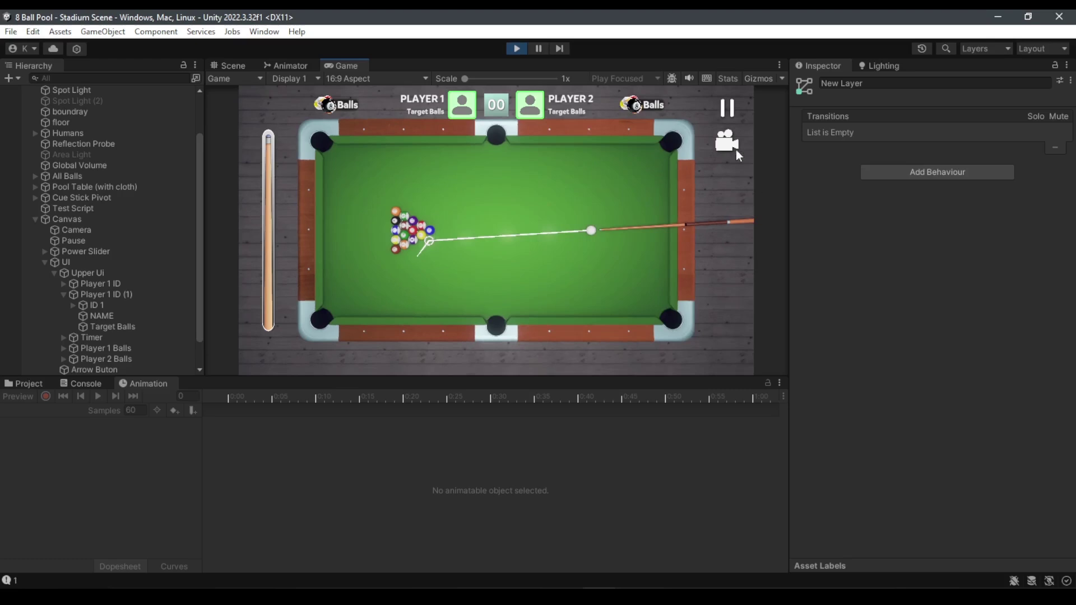
{"action": "left_click", "coordinate": [728, 144]}
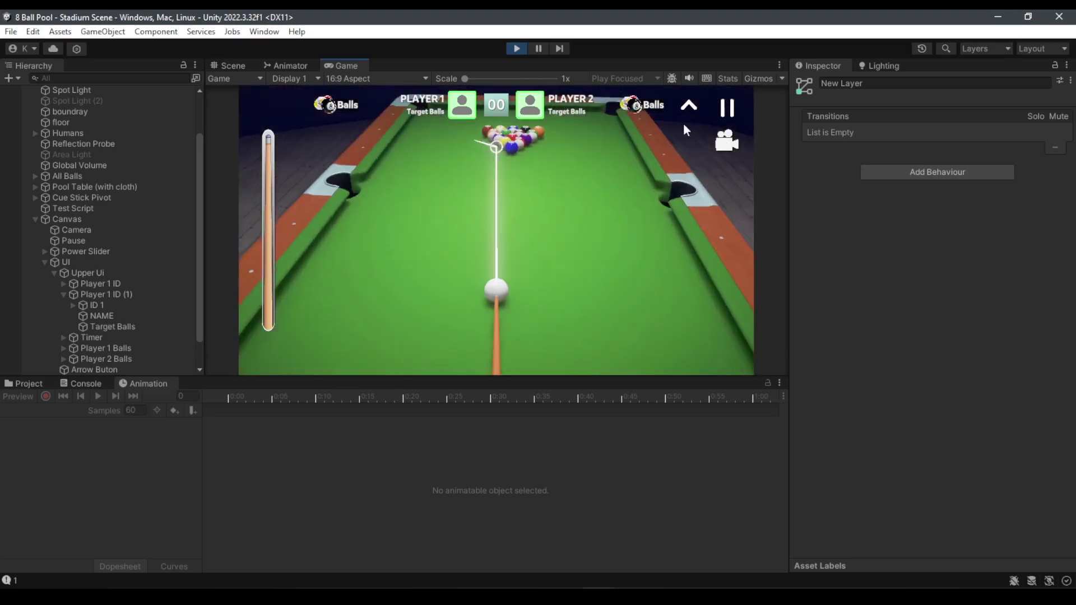
{"action": "left_click", "coordinate": [688, 106]}
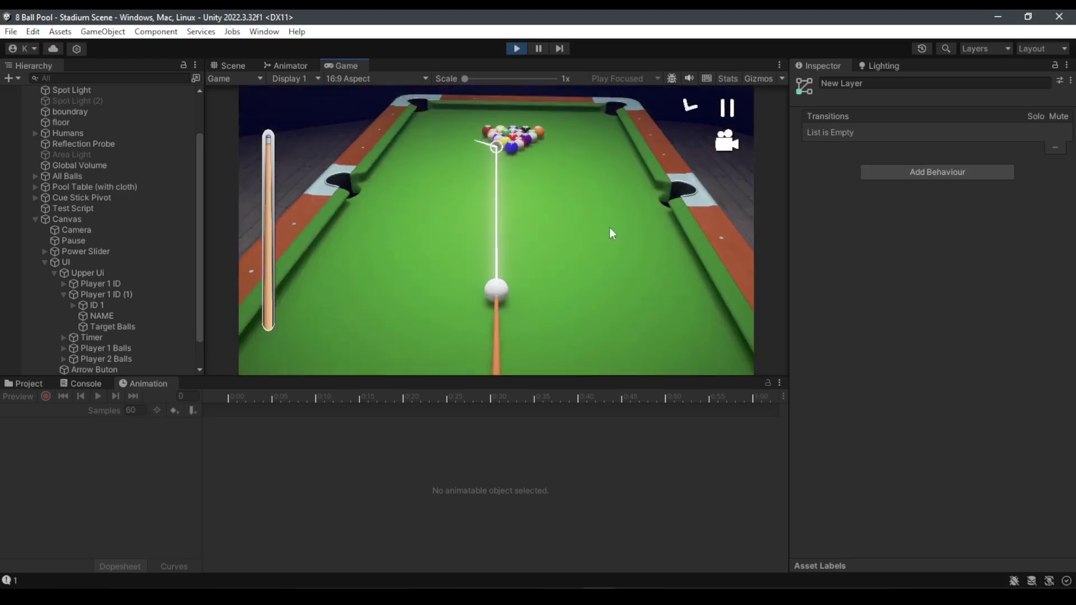
{"action": "left_click", "coordinate": [726, 143]}
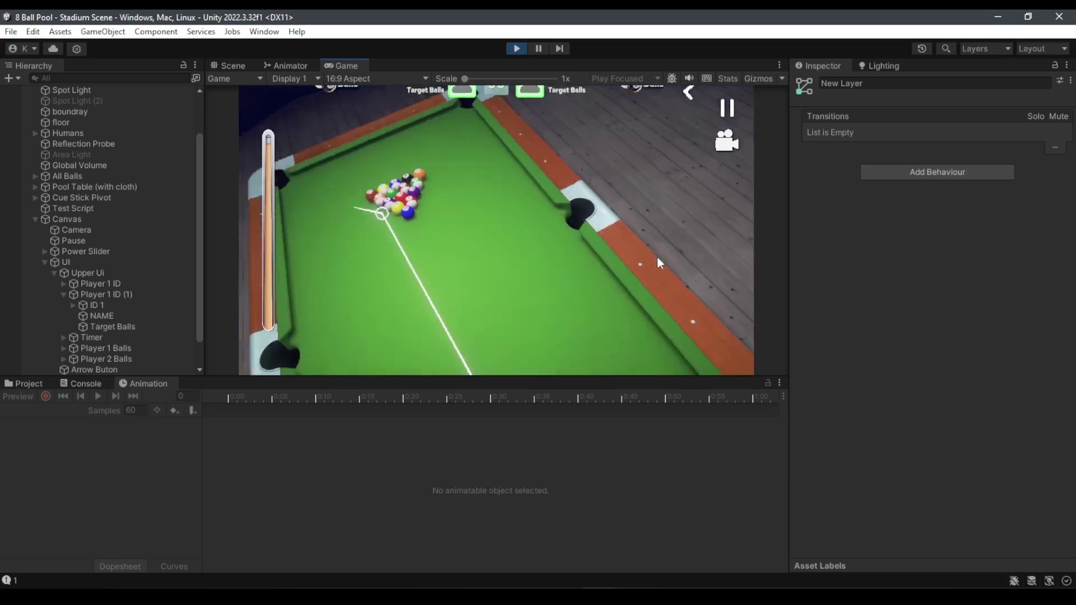
{"action": "left_click", "coordinate": [517, 49]}
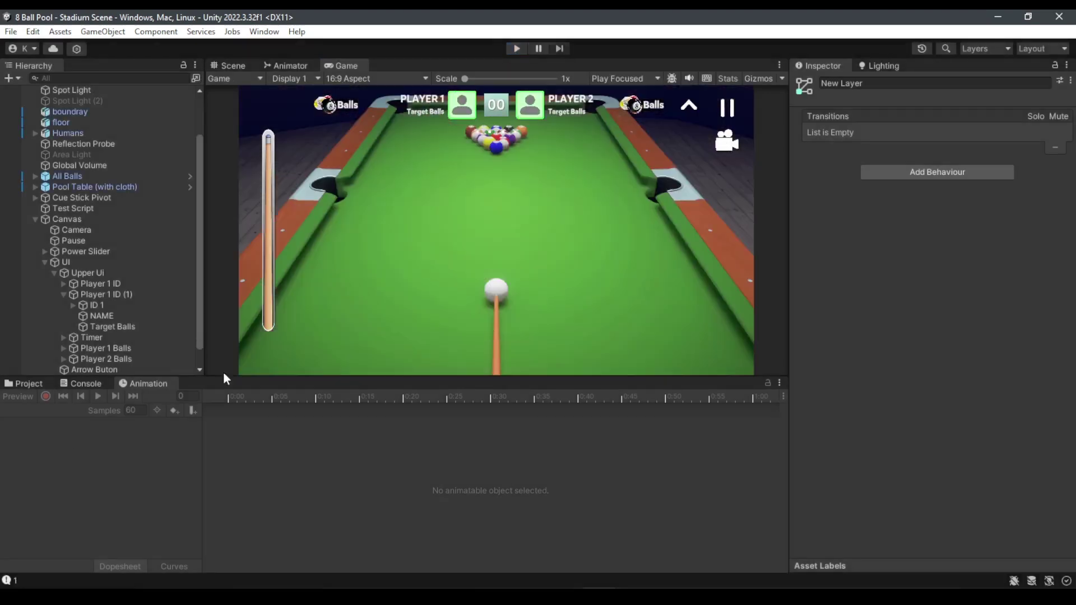
Shorten the Upper UI Button In to Upper UI Button Out transition and shift its blend to the end of the In clip
{"action": "left_click", "coordinate": [278, 65]}
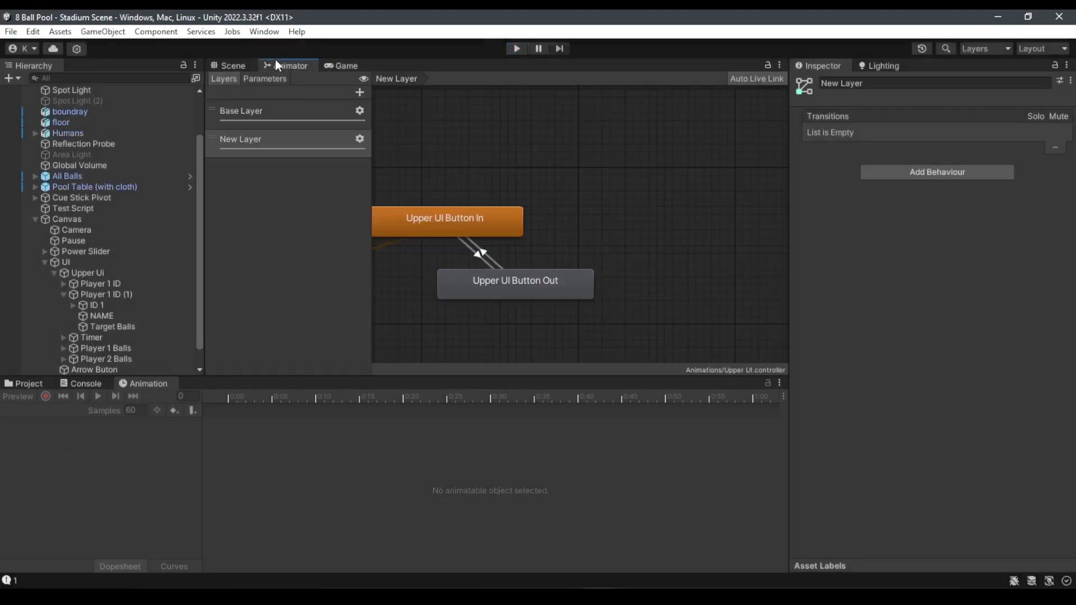
{"action": "scroll", "coordinate": [480, 256], "scroll_direction": "up", "scroll_amount": 3}
{"action": "left_click", "coordinate": [484, 258]}
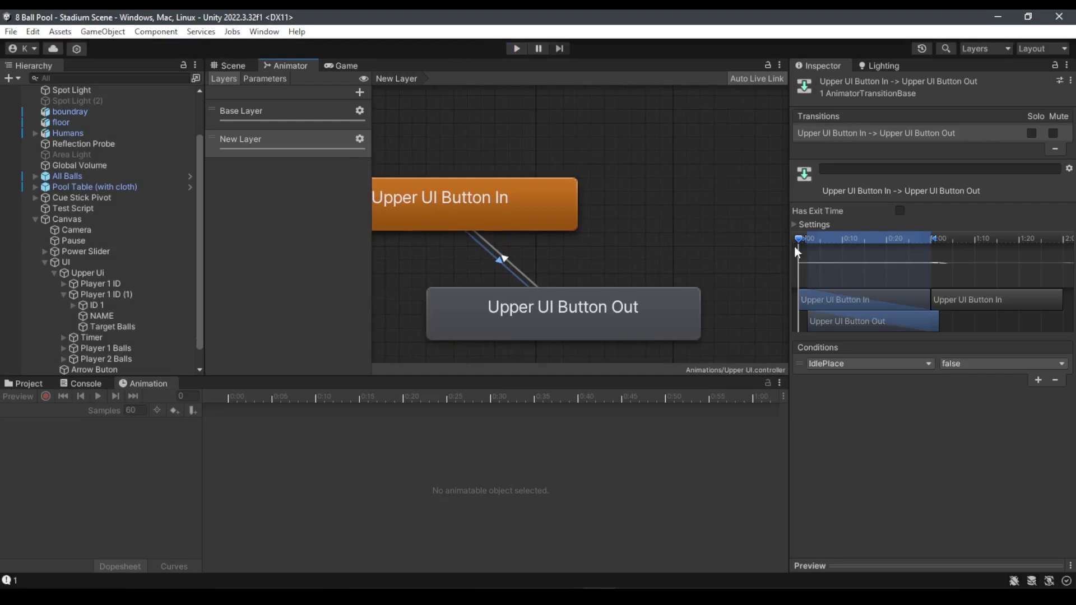
{"action": "left_click_drag", "start_coordinate": [802, 237], "coordinate": [912, 246]}
{"action": "left_click_drag", "start_coordinate": [878, 332], "coordinate": [983, 318]}
{"action": "mouse_move", "coordinate": [948, 242]}
{"action": "left_mouse_down"}
{"action": "mouse_move", "coordinate": [934, 243]}
{"action": "mouse_move", "coordinate": [952, 238]}
{"action": "left_mouse_up"}
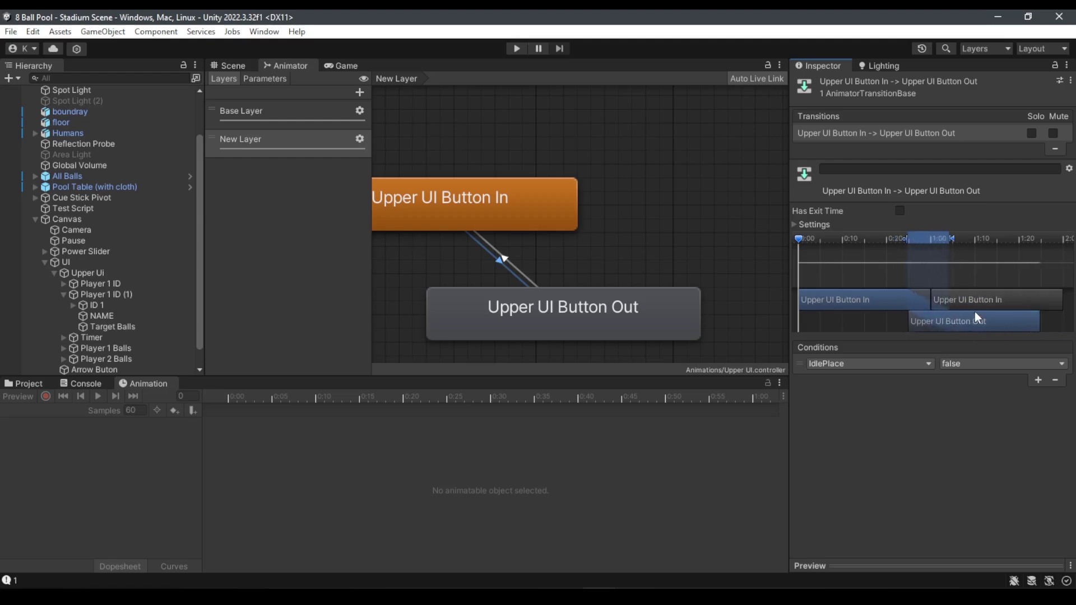
{"action": "left_click_drag", "start_coordinate": [949, 308], "coordinate": [1005, 322]}
Shorten the Upper UI Button Out to Upper UI Button In transition and shift its blend near the end of the Out clip
{"action": "left_click", "coordinate": [508, 256]}
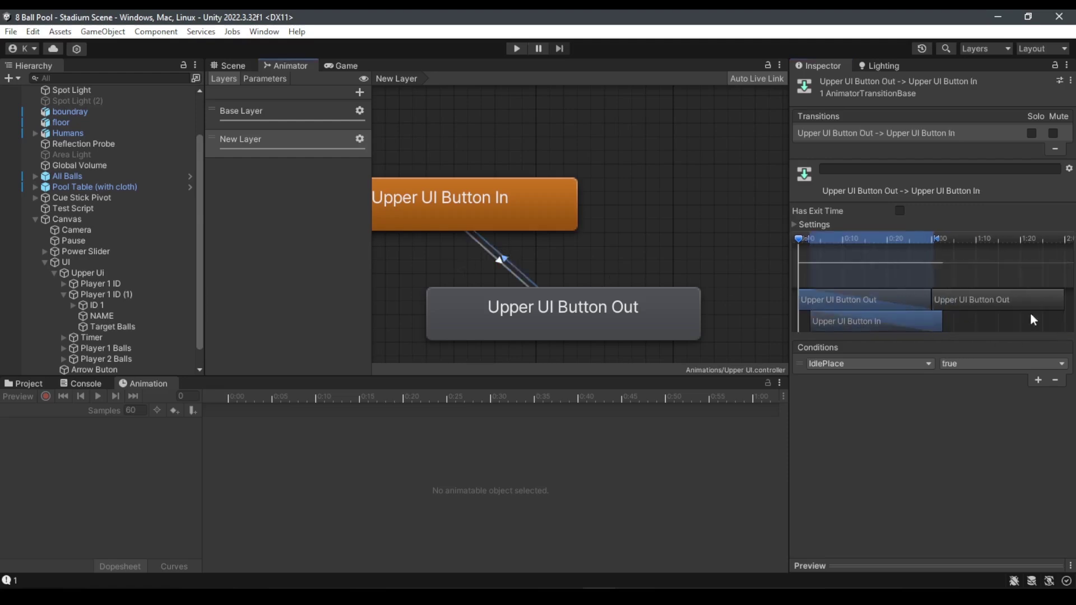
{"action": "left_click_drag", "start_coordinate": [827, 237], "coordinate": [907, 255]}
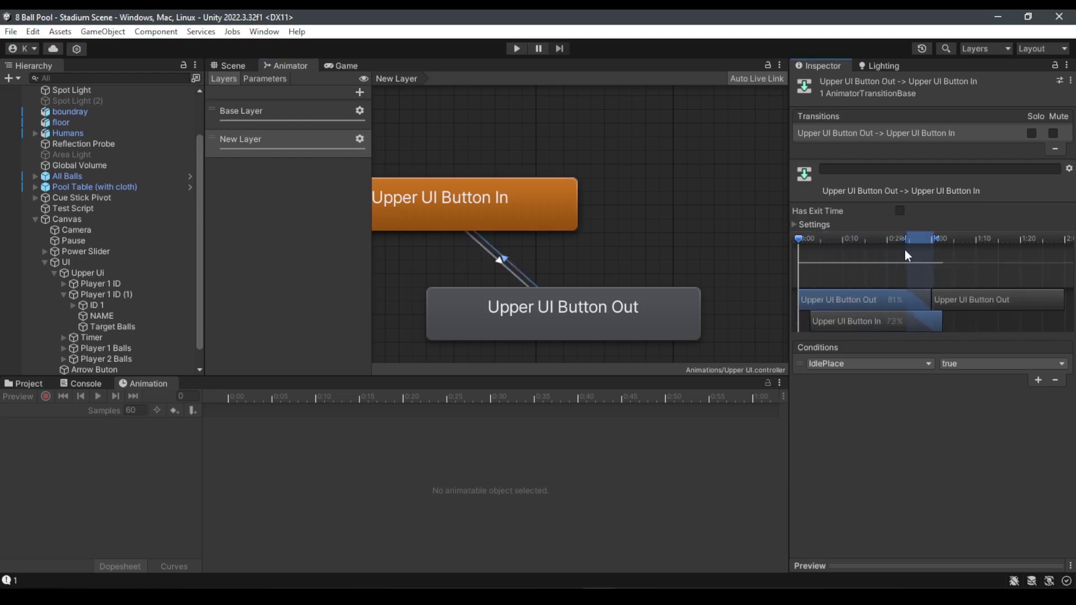
{"action": "left_click_drag", "start_coordinate": [890, 324], "coordinate": [987, 324]}
{"action": "left_click_drag", "start_coordinate": [907, 242], "coordinate": [940, 241]}
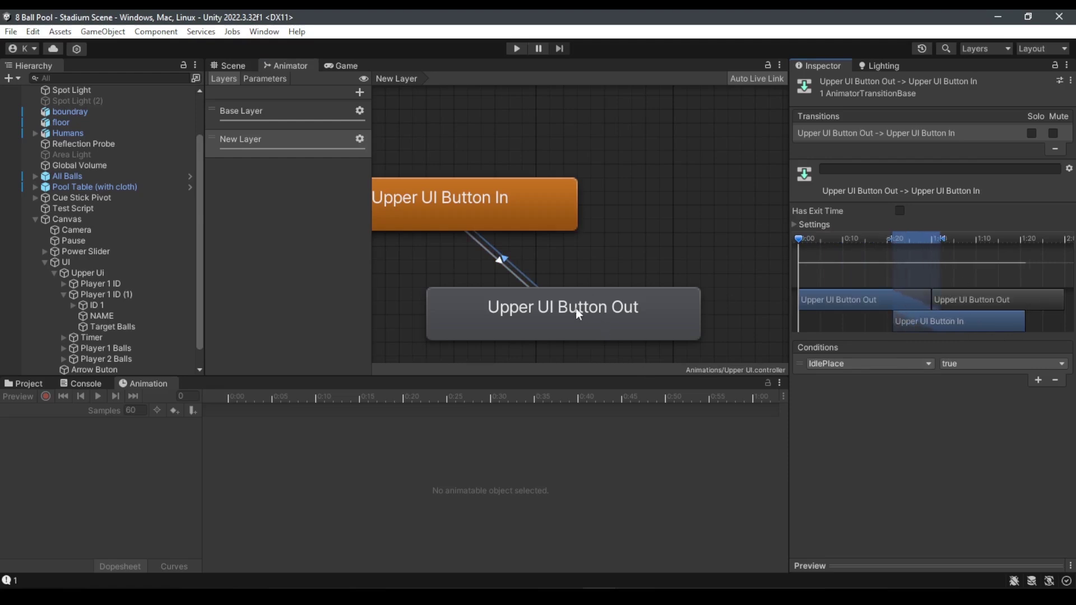
Readjust the Upper UI Button In to Upper UI Button Out transition so its blend ends together with the In clip
{"action": "left_click_drag", "start_coordinate": [940, 241], "coordinate": [921, 242]}
{"action": "left_click", "coordinate": [495, 264]}
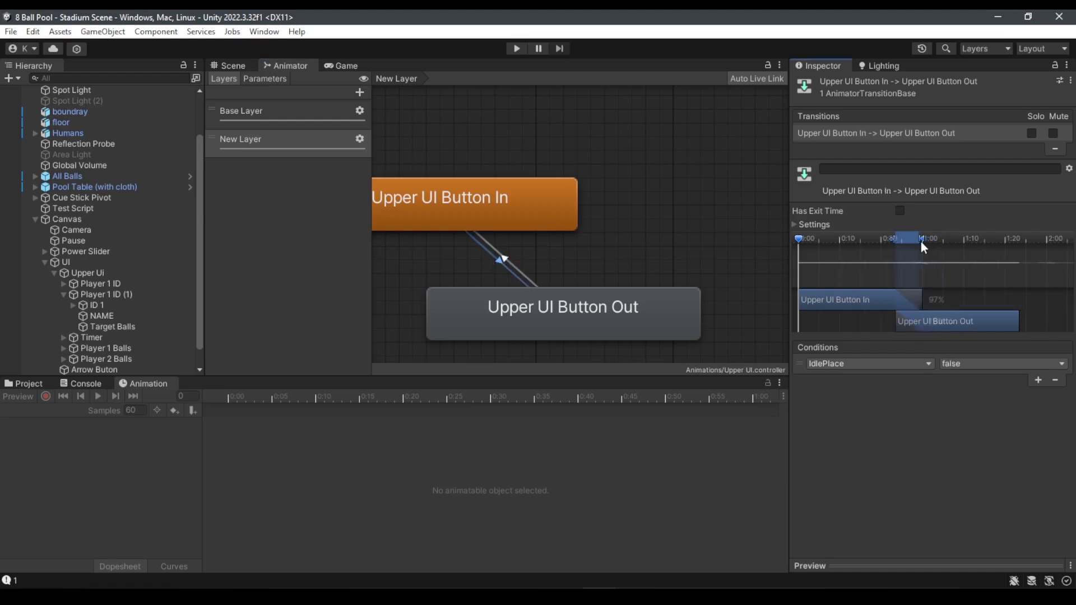
{"action": "left_click_drag", "start_coordinate": [927, 324], "coordinate": [974, 328]}
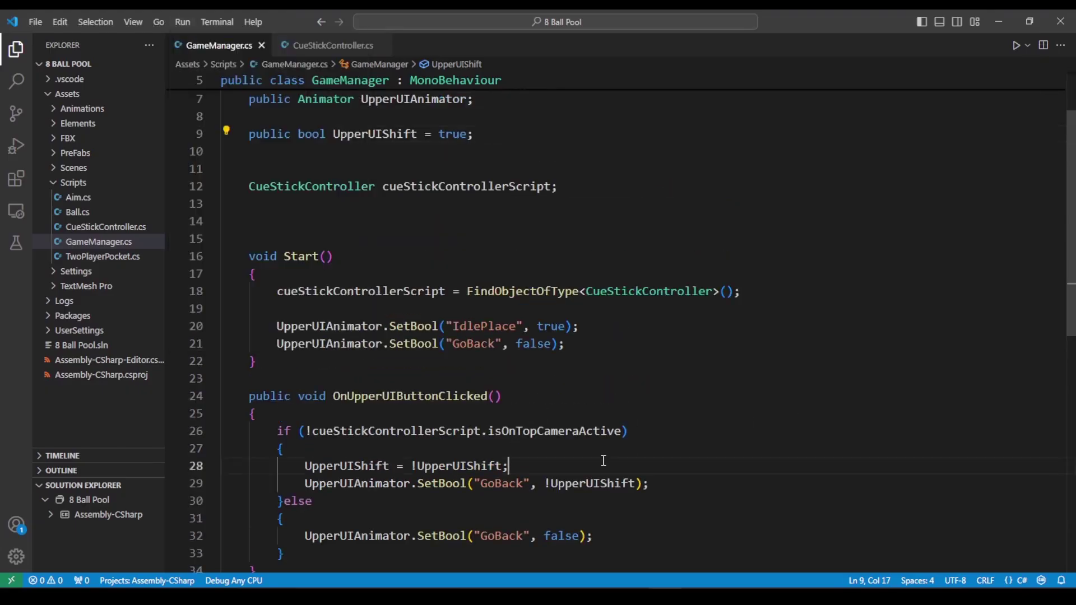
Review in GameManager.cs how OnUpperUIButtonClicked toggles UpperUIShift and passes its inverse to the GoBack SetBool call, and return to Unity
{"action": "scroll", "coordinate": [415, 399], "scroll_direction": "down", "scroll_amount": 1}
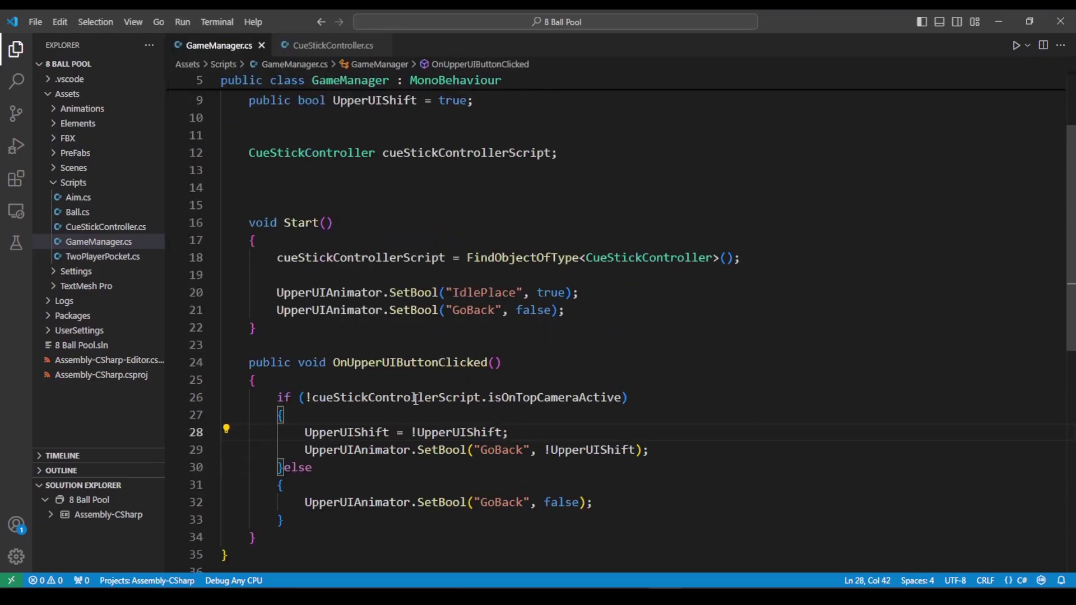
{"action": "left_click", "coordinate": [346, 432]}
{"action": "scroll", "coordinate": [431, 349], "scroll_direction": "down", "scroll_amount": 2}
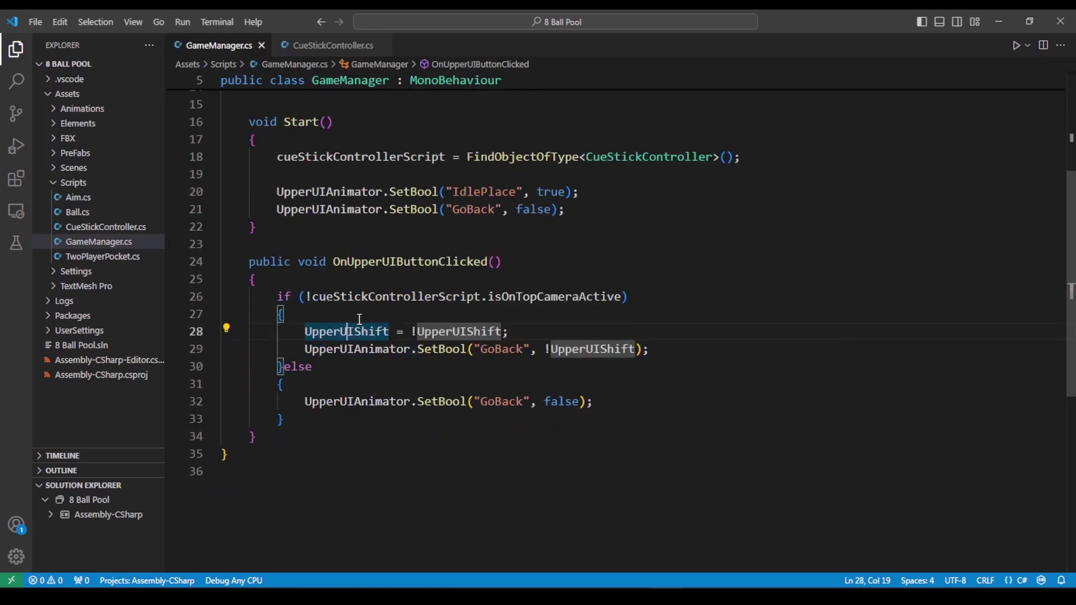
{"action": "left_click", "coordinate": [566, 350]}
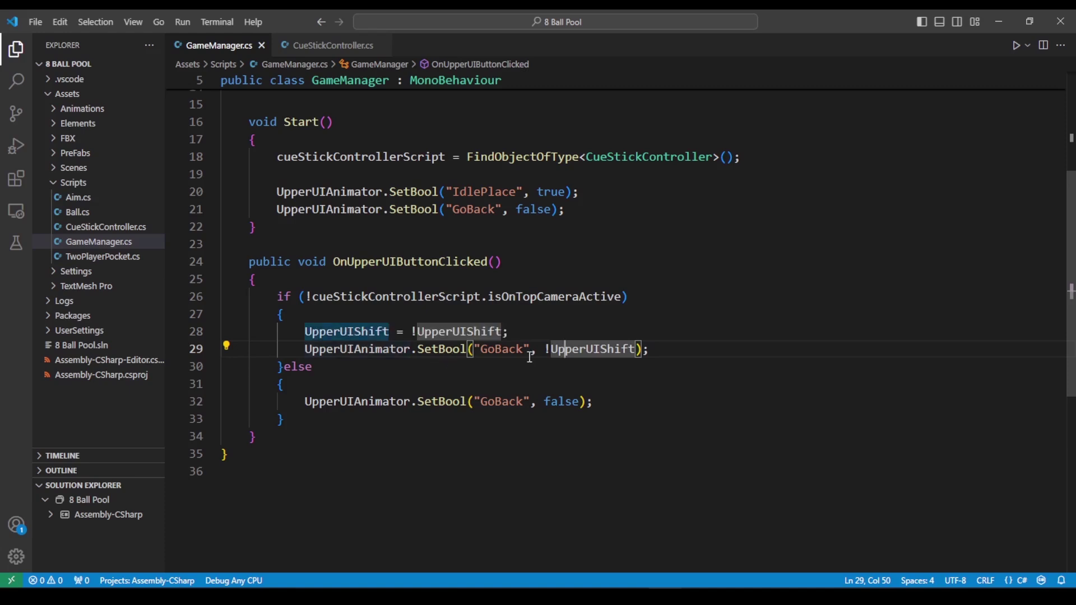
{"action": "left_click_drag", "start_coordinate": [550, 349], "coordinate": [635, 349]}
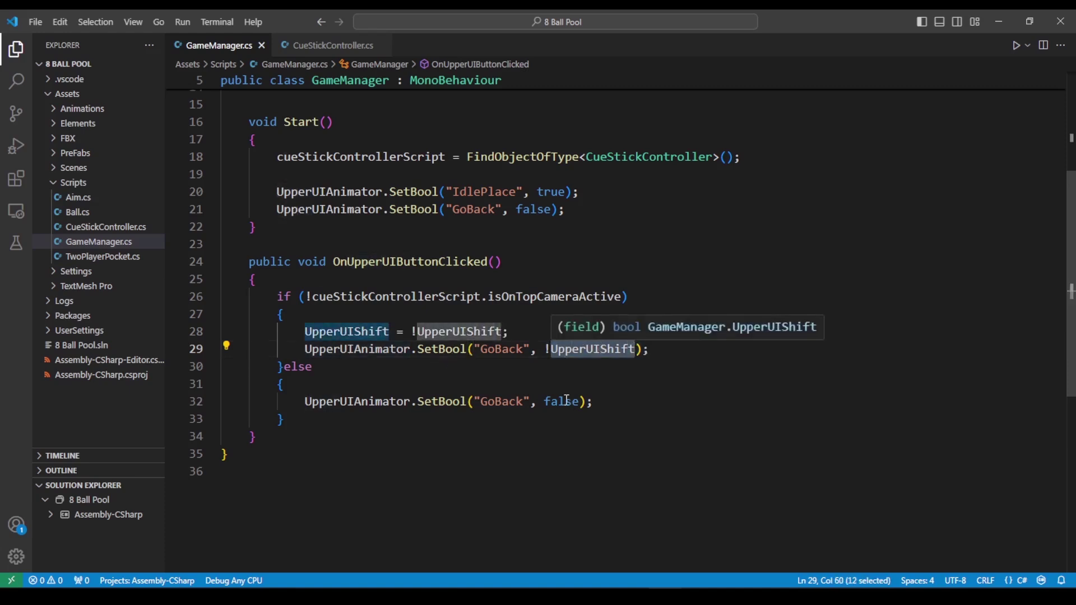
{"action": "left_click_drag", "start_coordinate": [547, 348], "coordinate": [638, 347]}
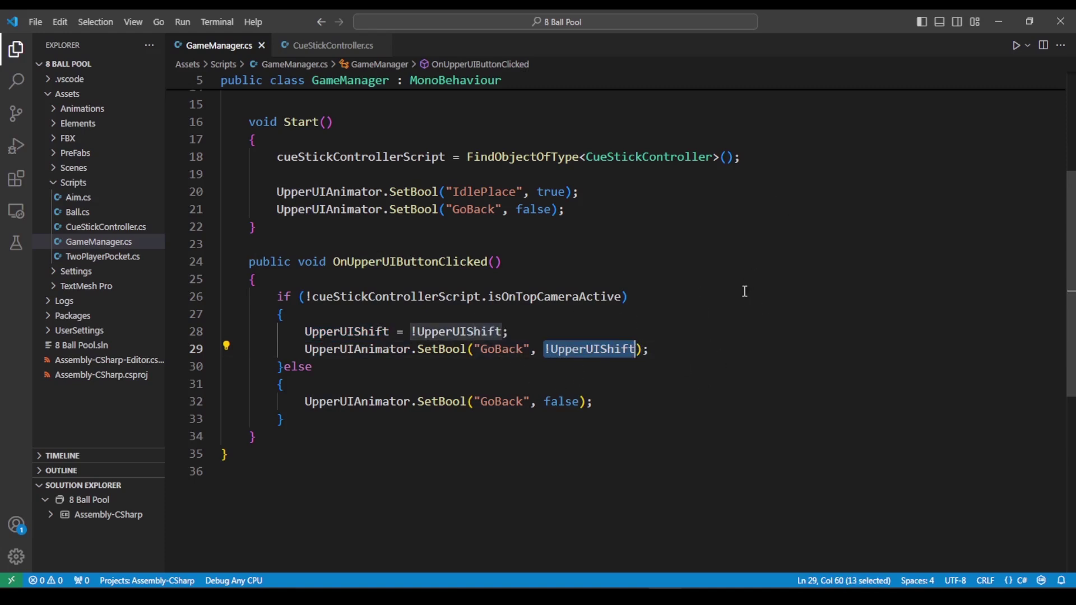
{"action": "left_click", "coordinate": [587, 359]}
{"action": "left_click", "coordinate": [587, 353]}
{"action": "scroll", "coordinate": [588, 357], "scroll_direction": "up", "scroll_amount": 4}
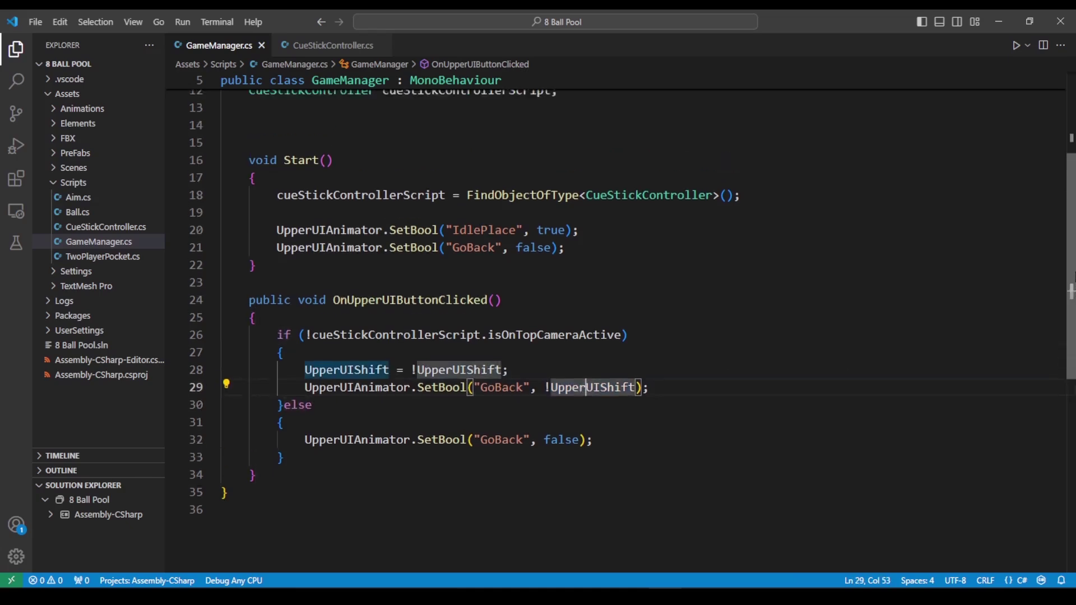
{"action": "left_click_drag", "start_coordinate": [1075, 167], "coordinate": [1075, 184]}
{"action": "key", "text": "alt+Tab"}
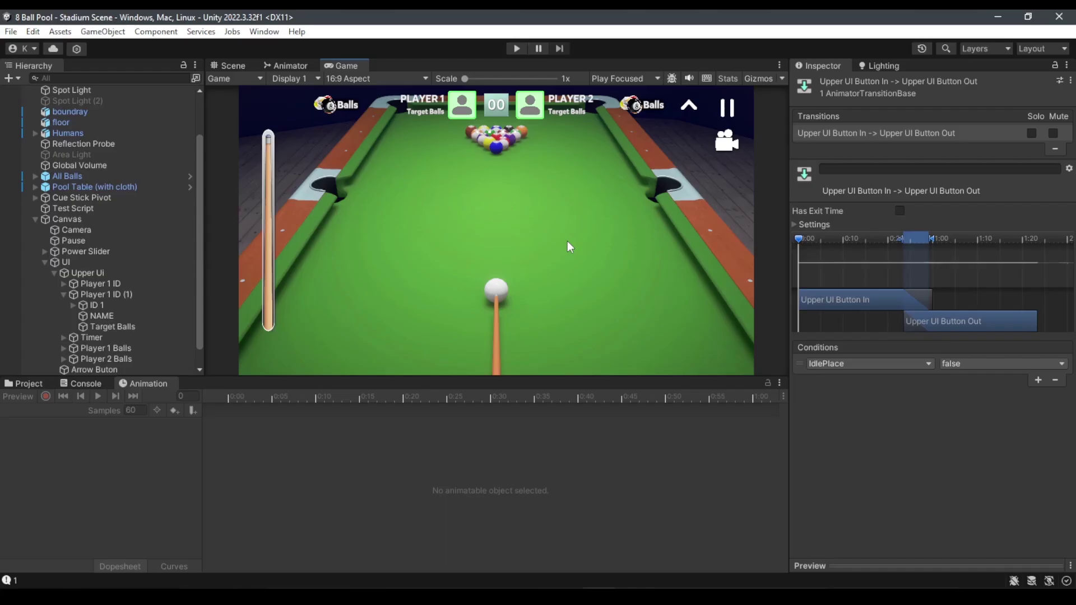